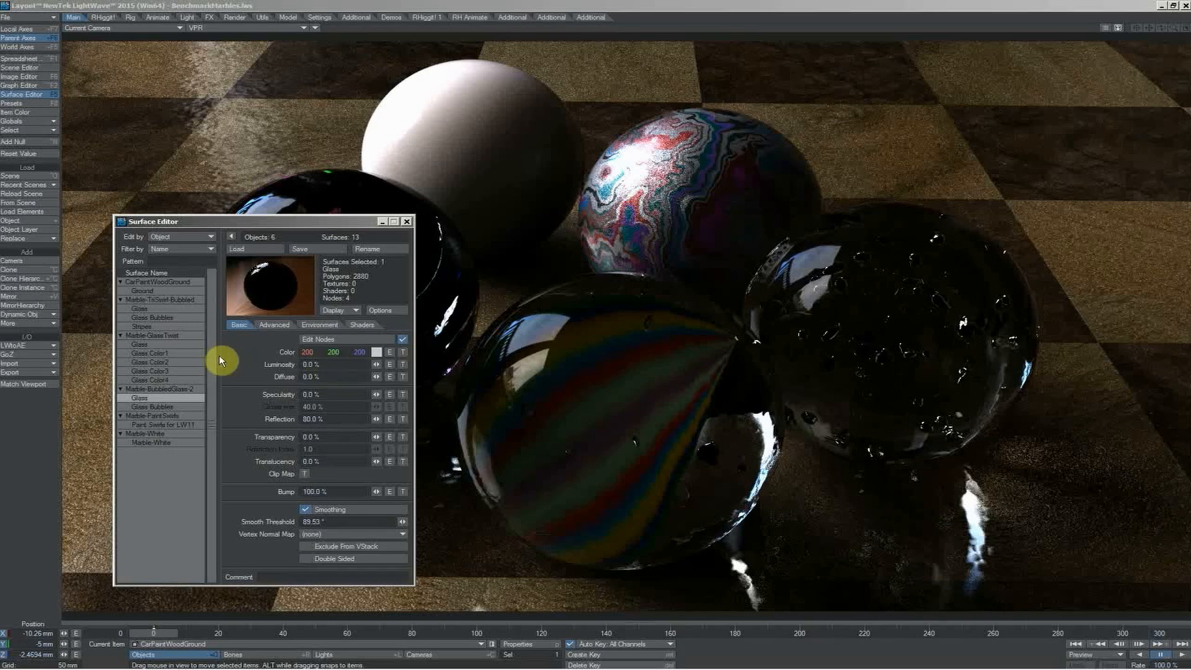
Inspect the node network of the Glass surface on the Marble-BubbledGlass-2 object
left_click(318, 339)
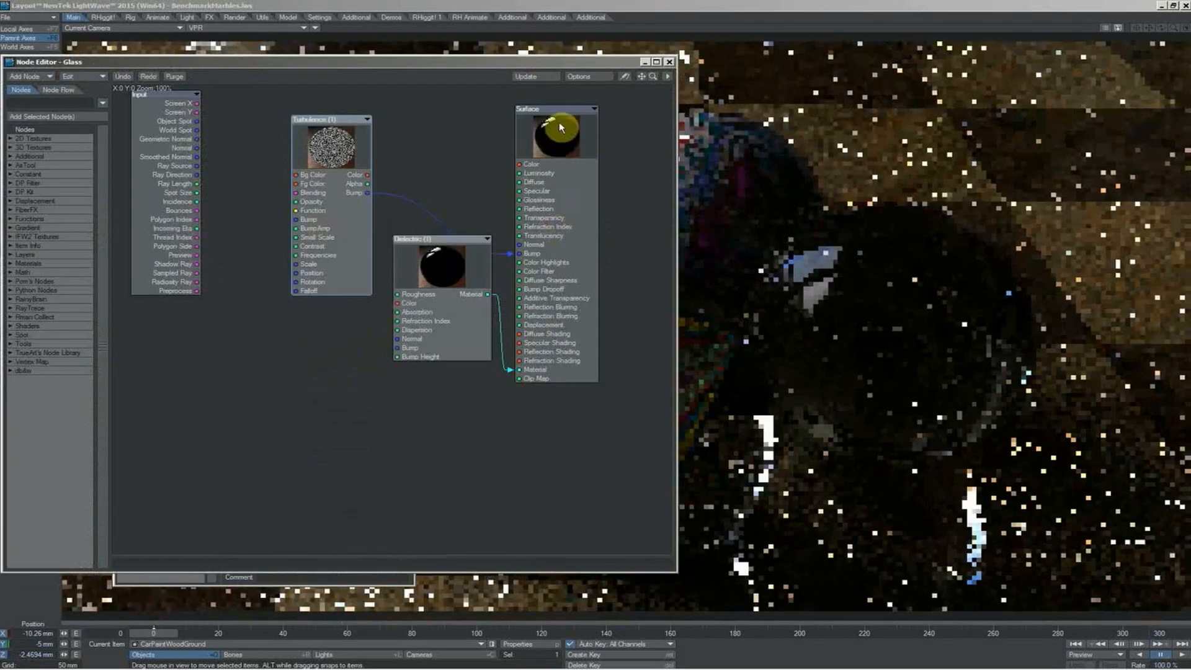
left_click_drag(432, 261, 418, 264)
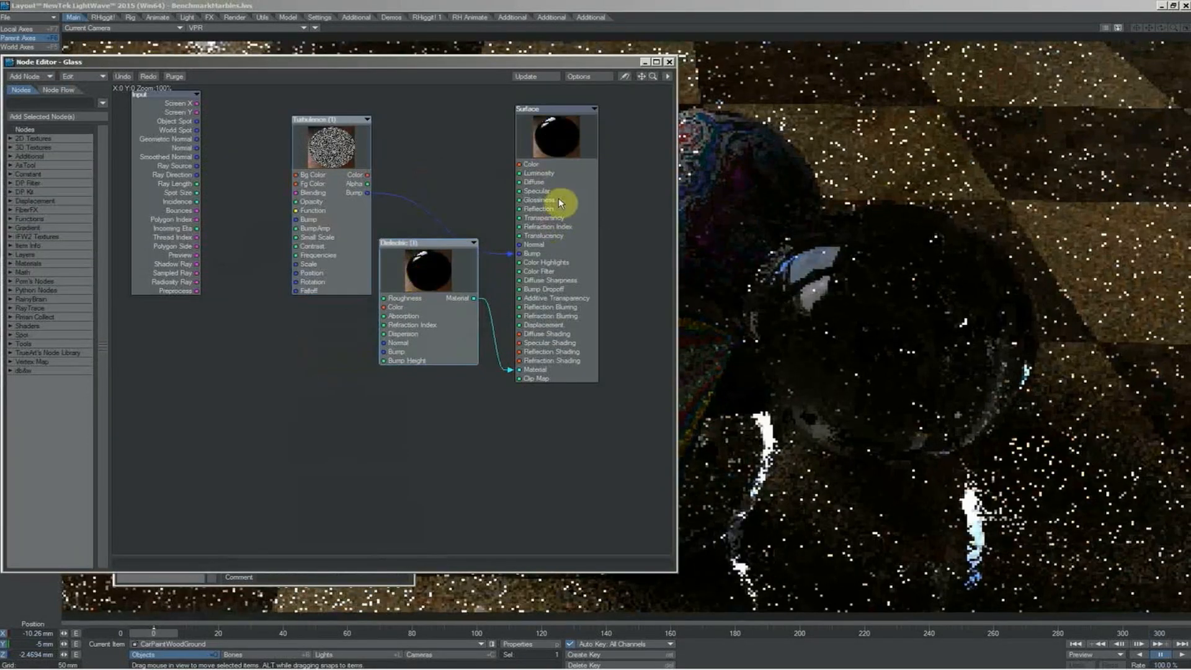
left_click(670, 62)
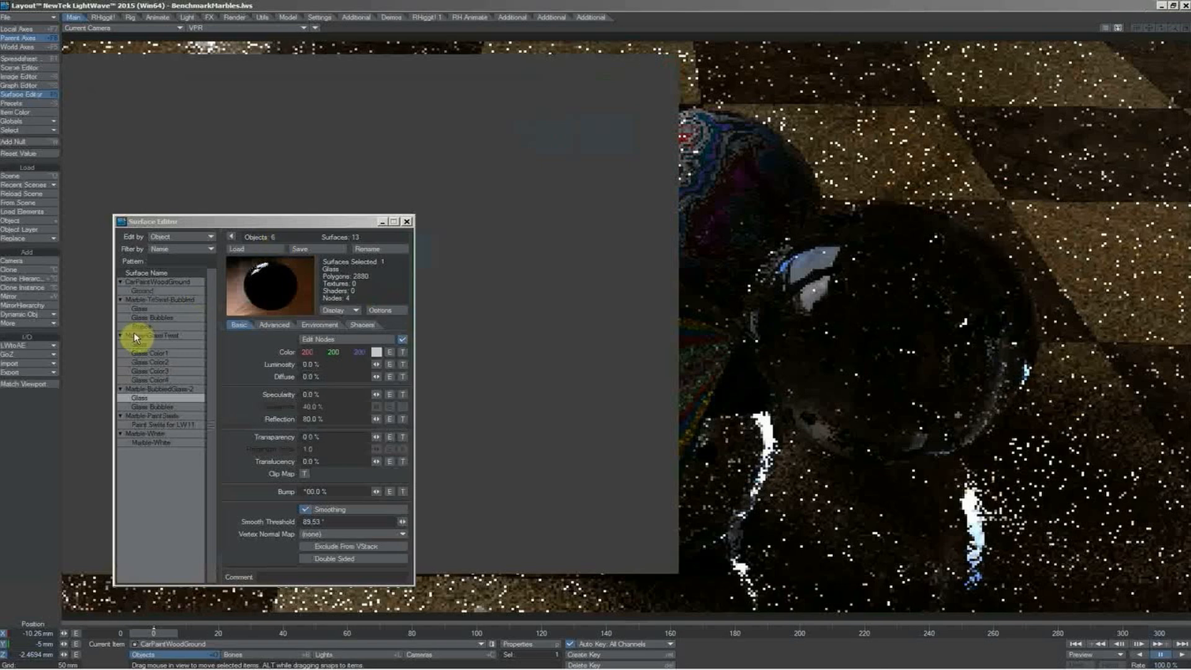
Examine the Ground surface's node network, including its Carpaint, Grid2D and wood image nodes
left_click(329, 339)
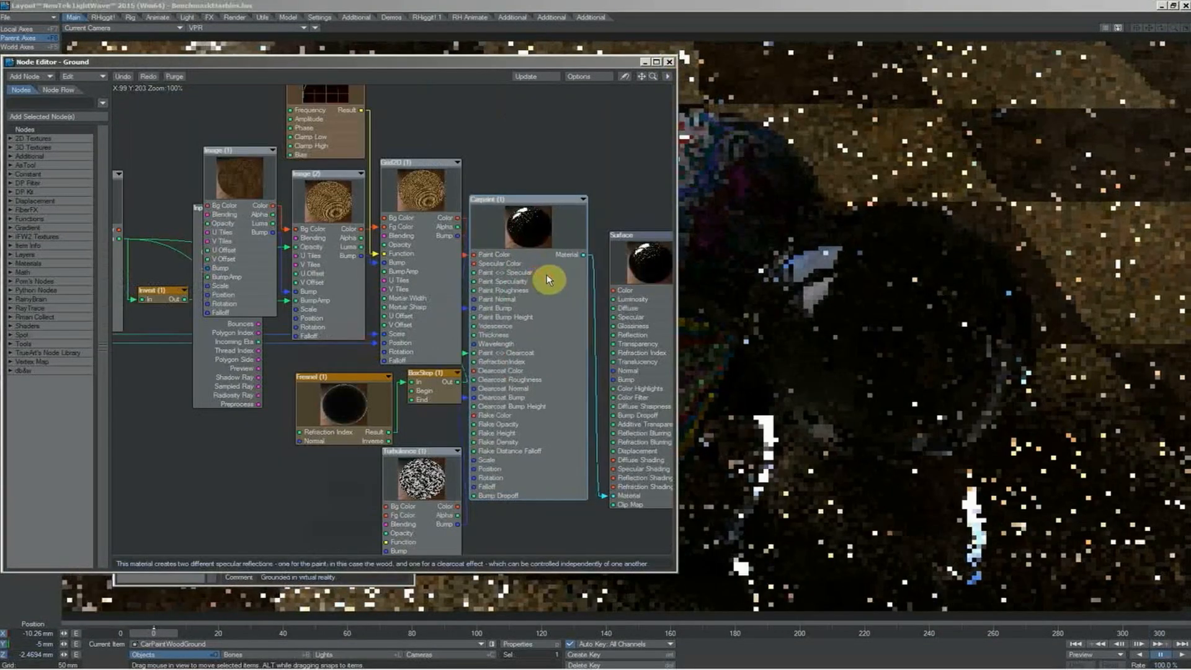
left_click(416, 277)
left_click_drag(415, 280, 414, 274)
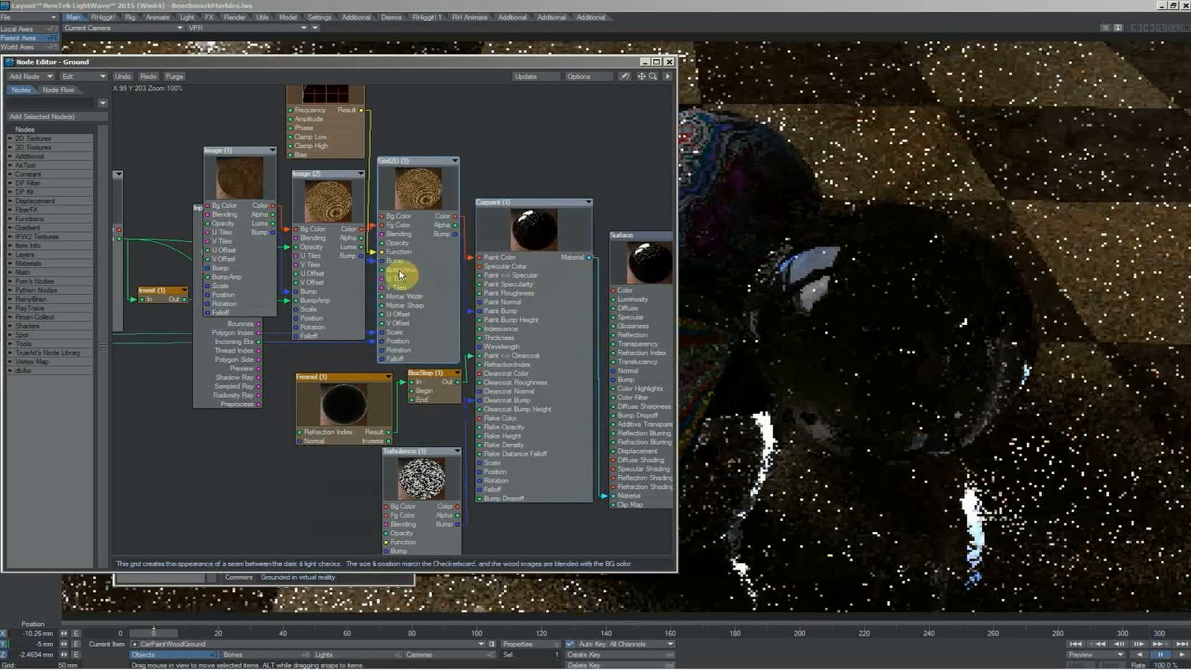
left_click_drag(328, 275, 330, 279)
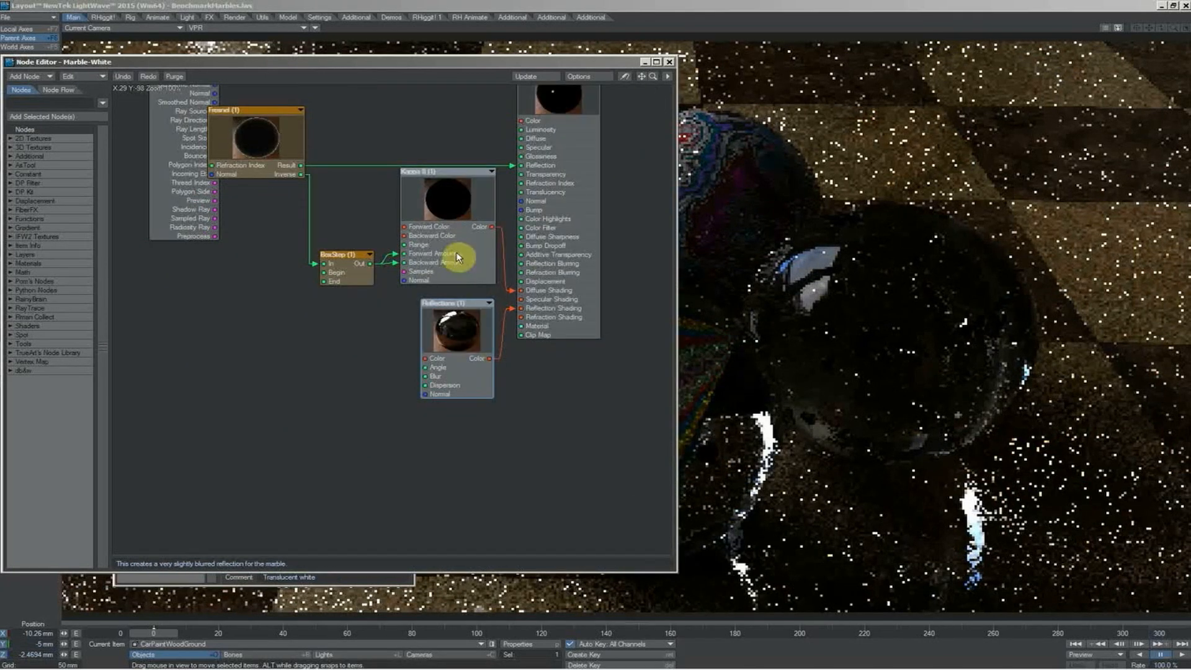
Examine the Marble-White surface's node network with its Kappa II and Reflections nodes, and close the node editor
mouse_move(458, 258)
left_mouse_down()
mouse_move(452, 248)
mouse_move(451, 259)
left_mouse_up()
left_click(463, 340)
left_click_drag(462, 340, 446, 268)
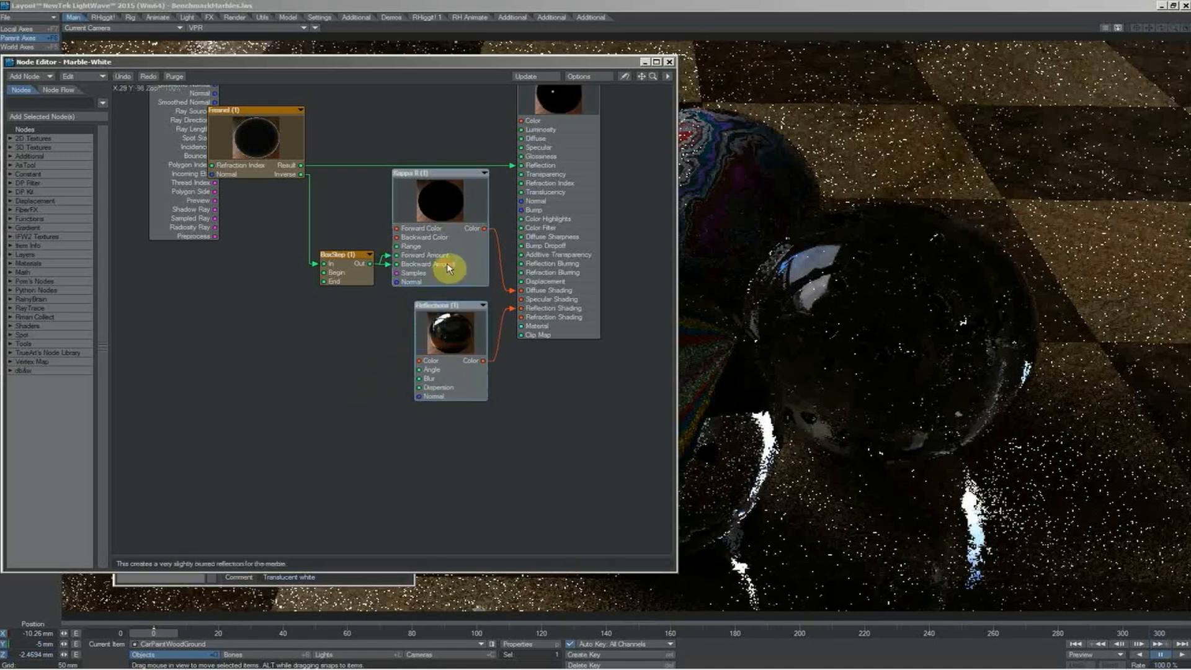
left_click(335, 349)
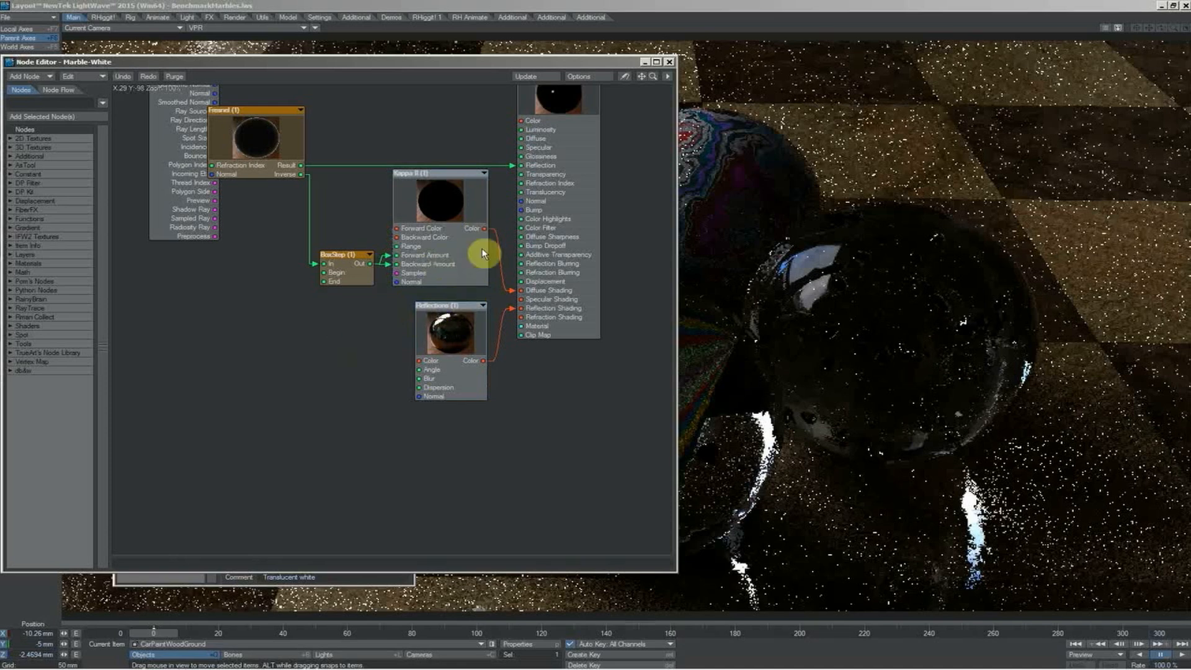
left_click_drag(556, 62, 980, 121)
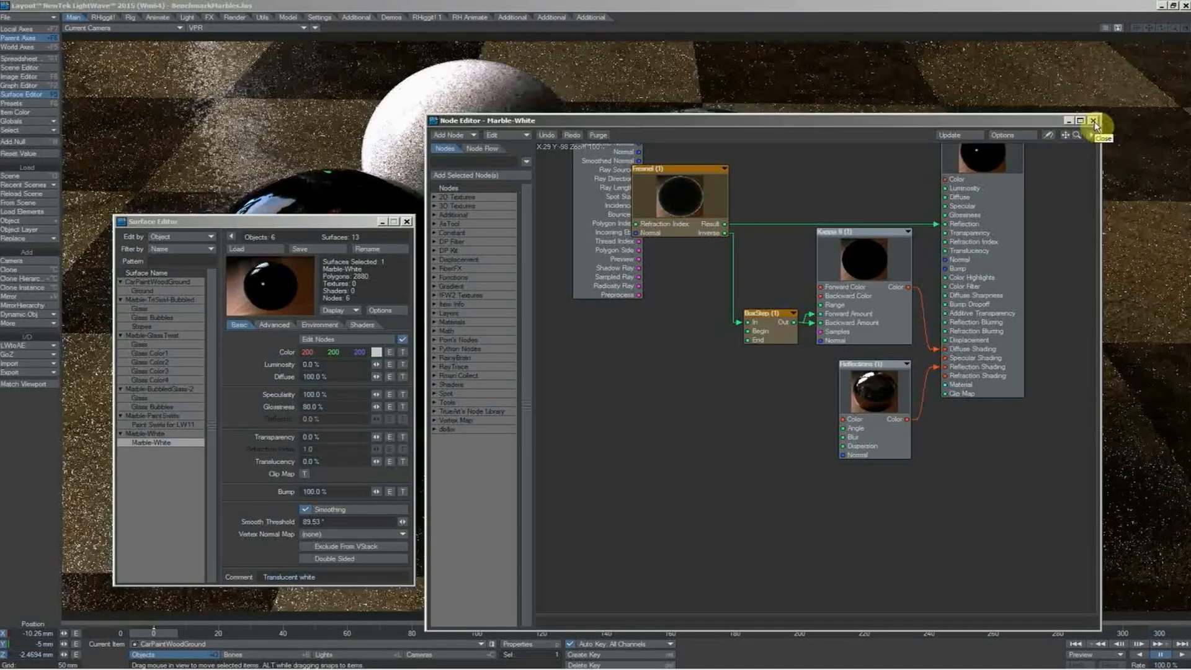
left_click(1094, 122)
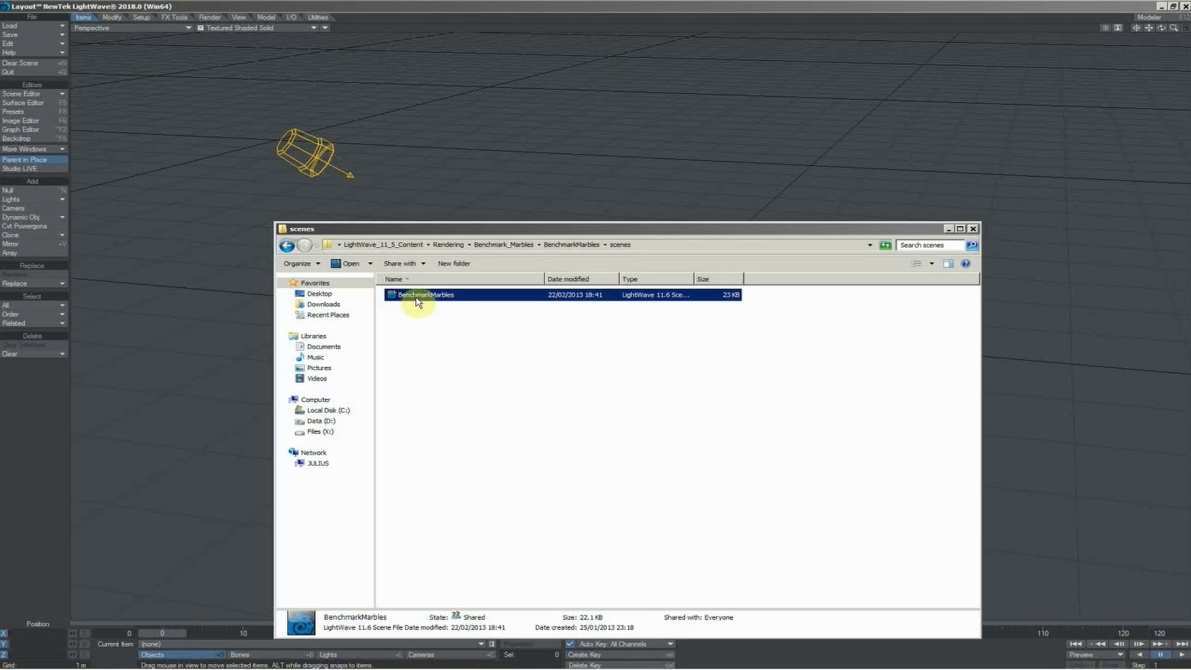
Load the BenchmarkMarbles scene into LightWave 2018 without a safe copy, declining all missing plug-ins, and display the camera view in VPR
left_click_drag(417, 302, 562, 149)
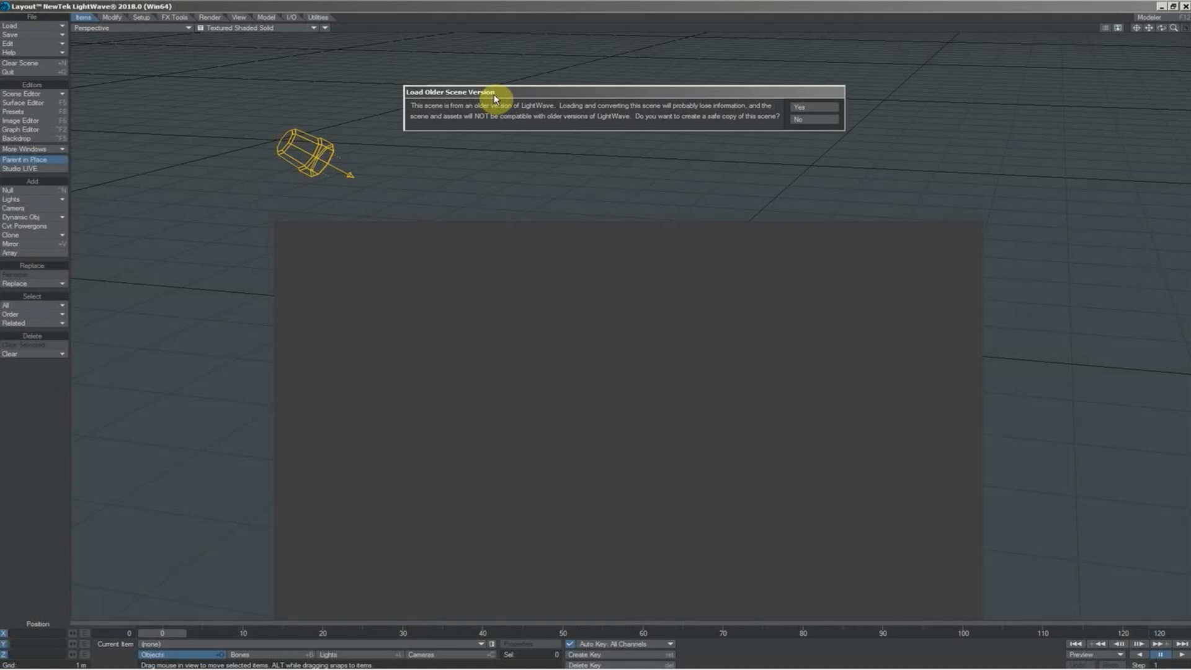
left_click_drag(495, 98, 471, 168)
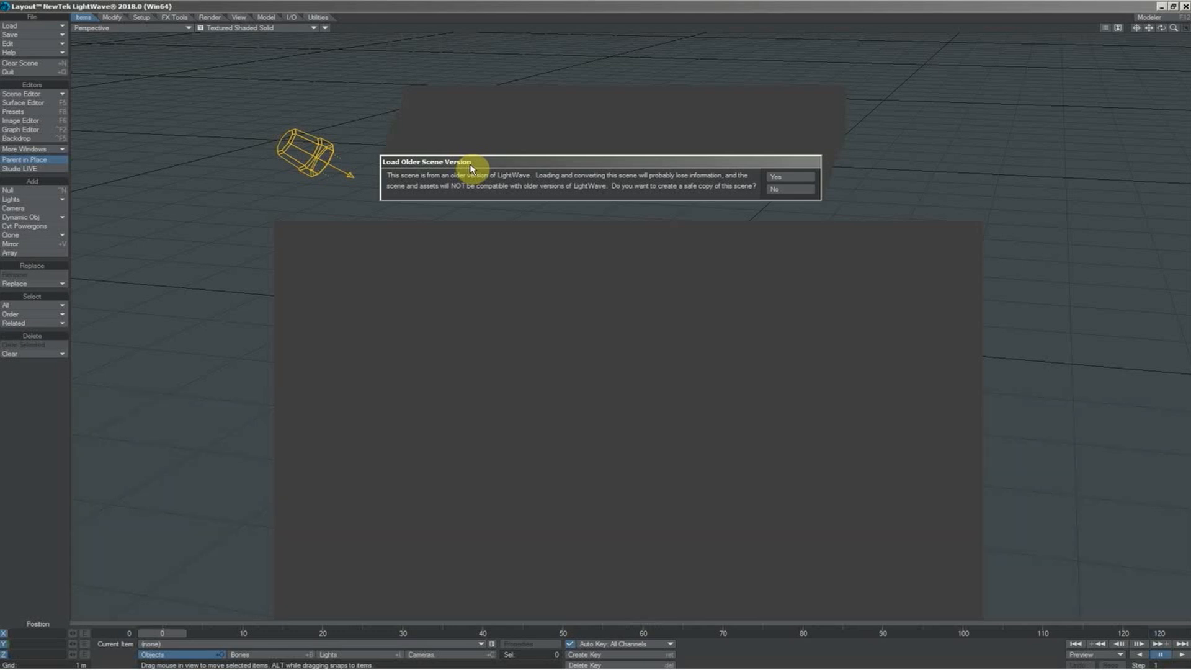
left_click(787, 188)
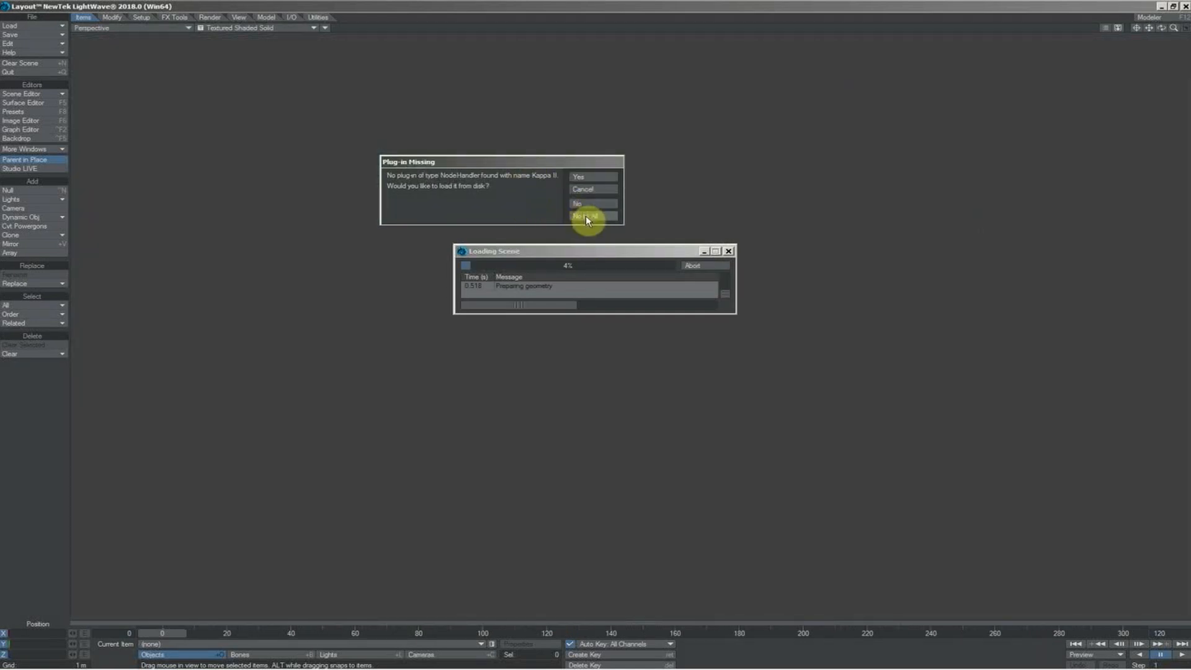
left_click(584, 216)
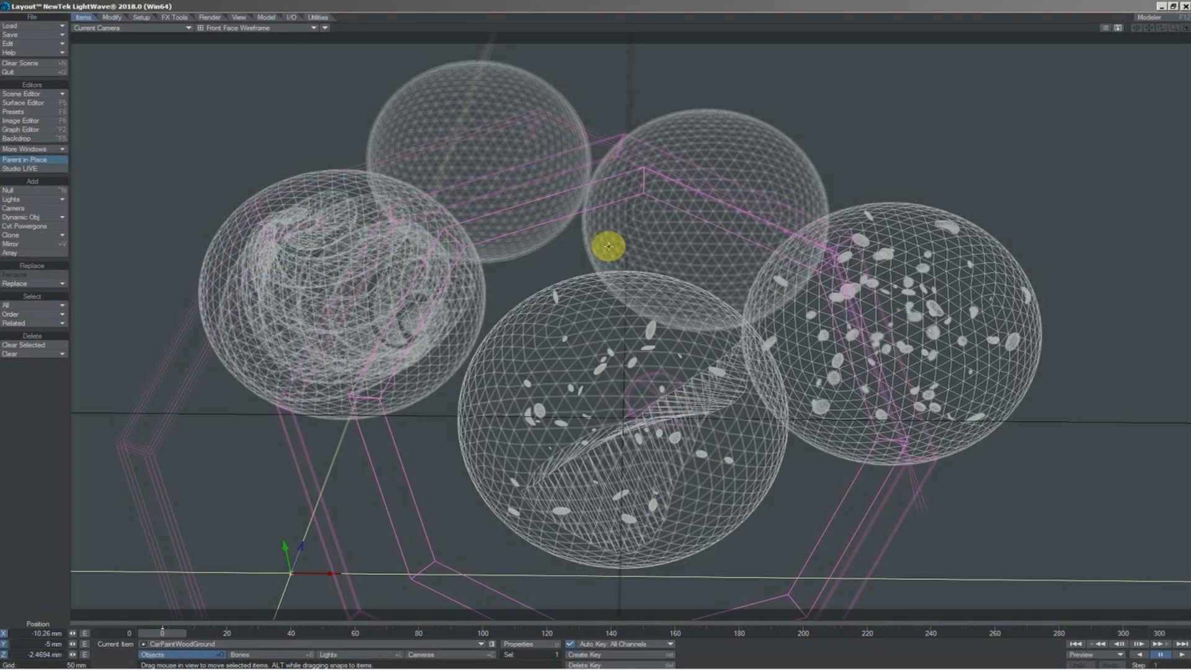
left_click(255, 28)
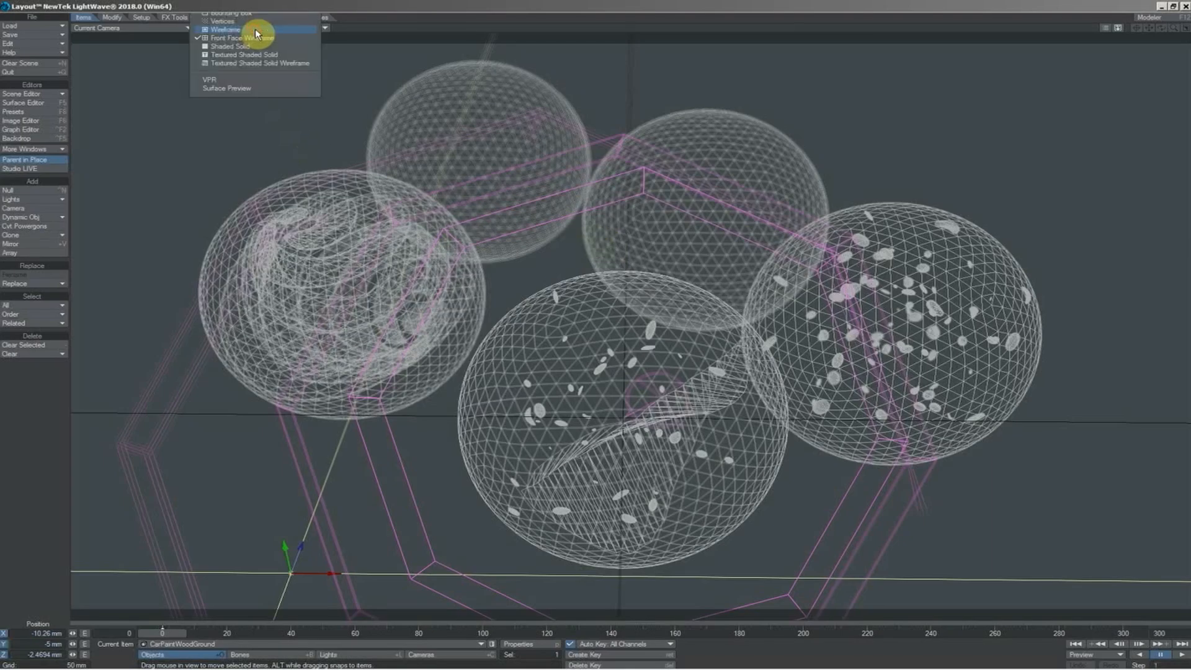
left_click(239, 80)
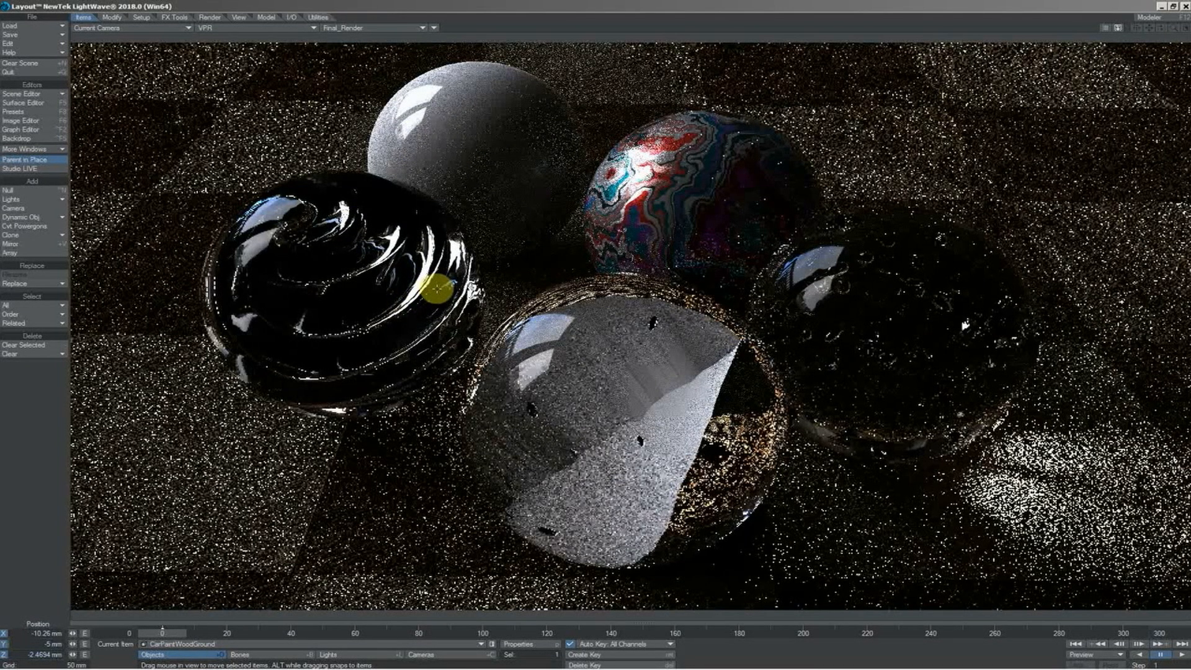
Apply the sRGB color space preset in the preferences
key("o")
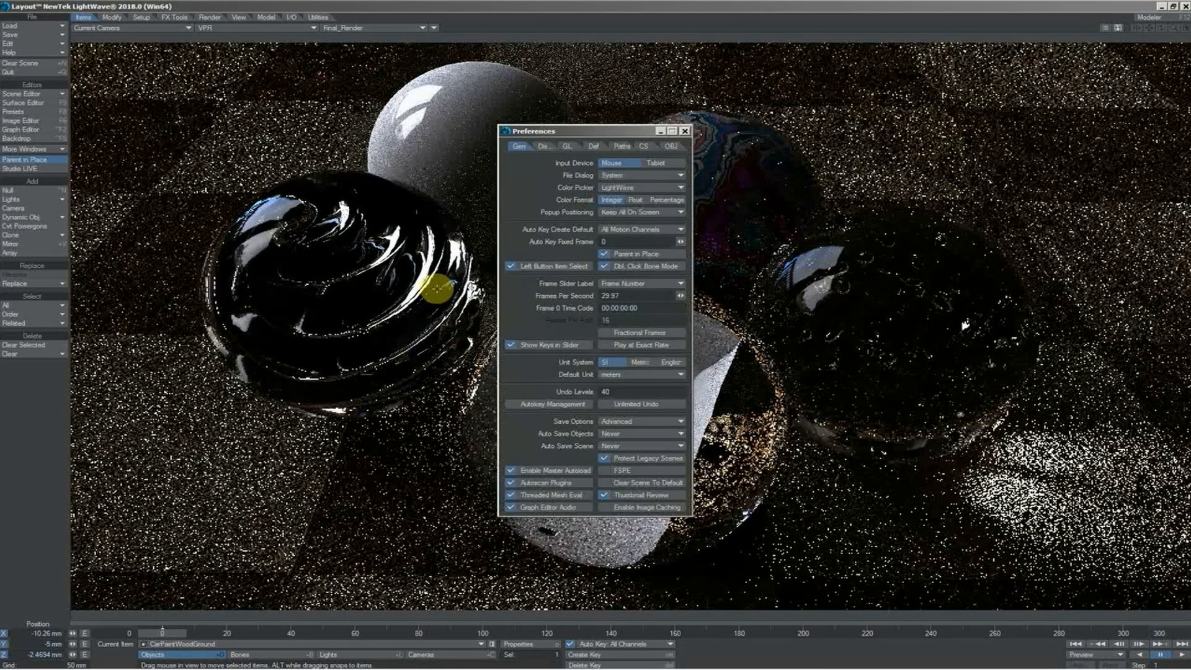
left_click(645, 147)
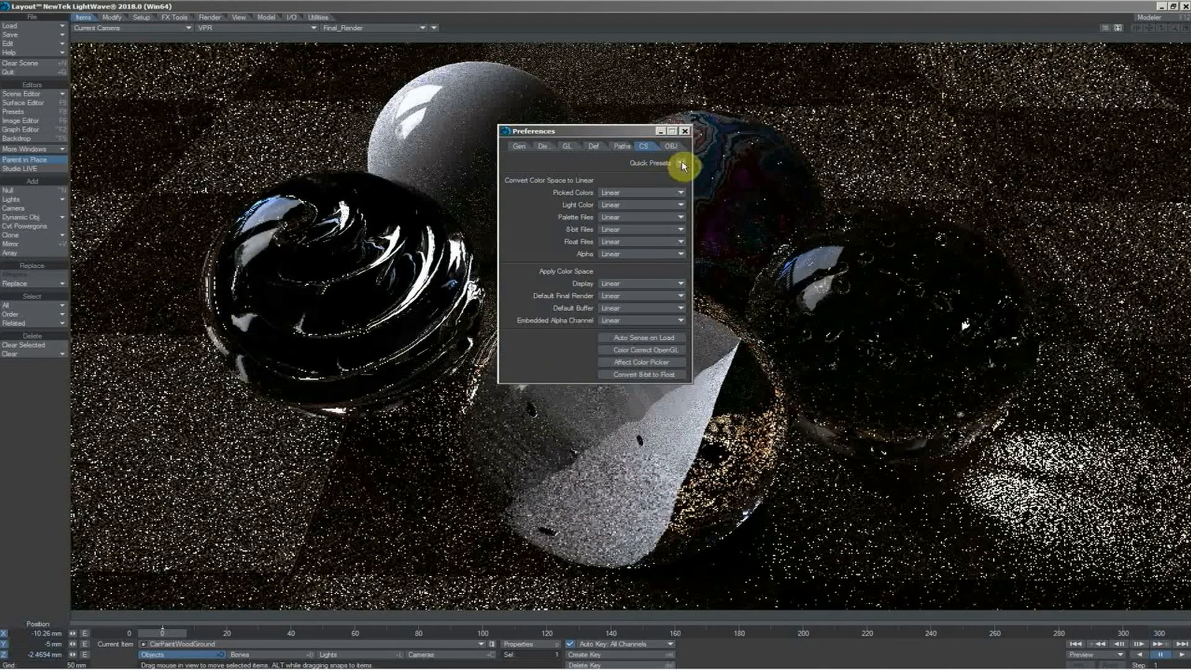
left_click(682, 162)
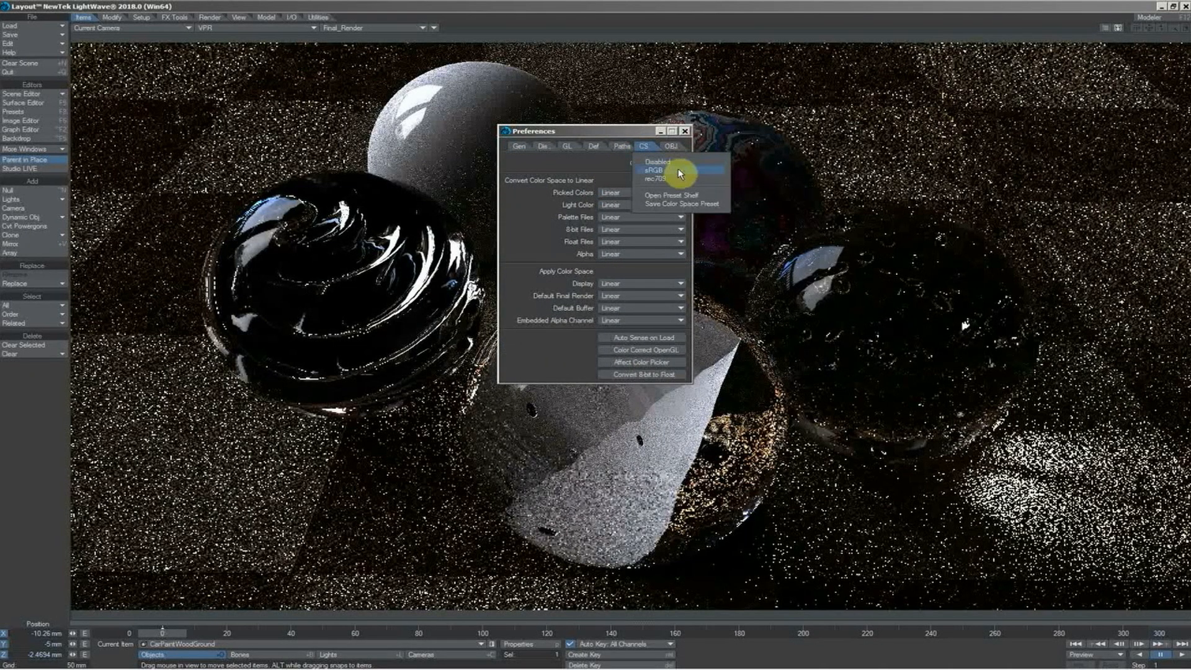
left_click(678, 170)
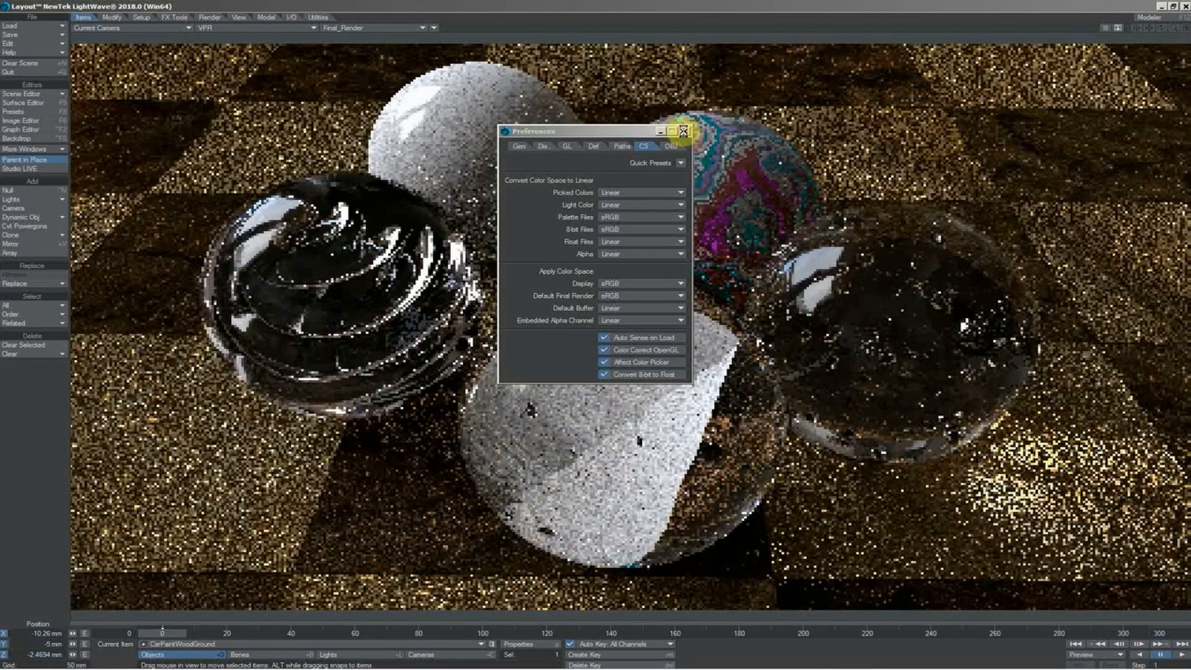
left_click(685, 132)
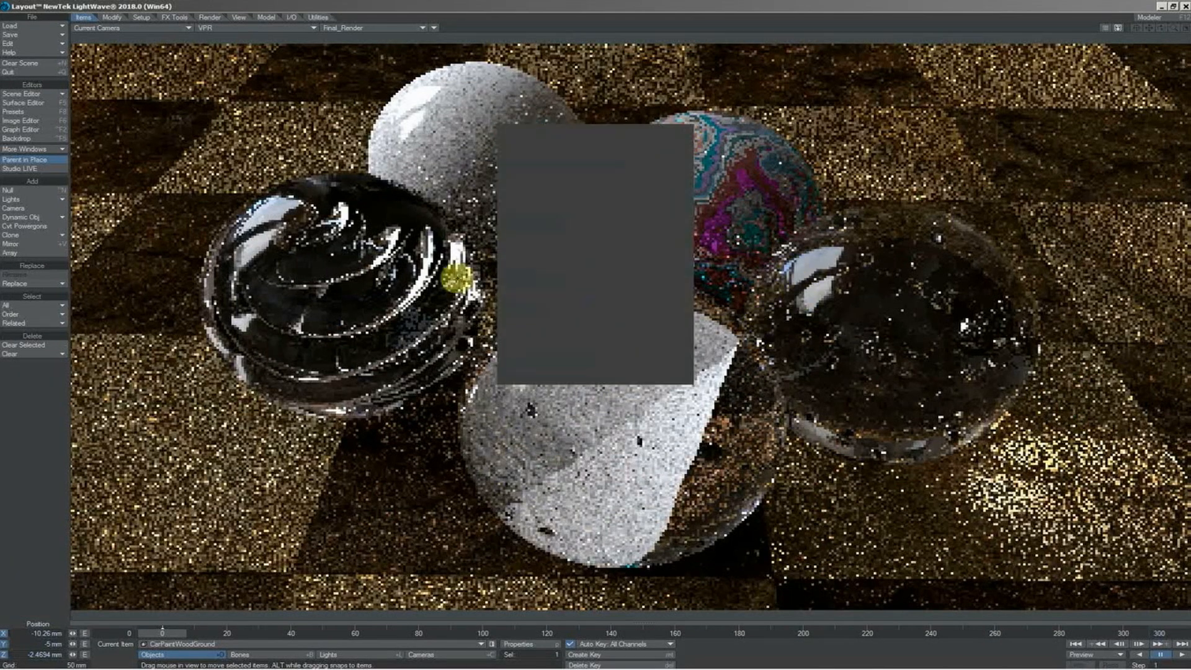
Review the Image World backdrop's settings and disable global illumination for the scene
left_click(16, 138)
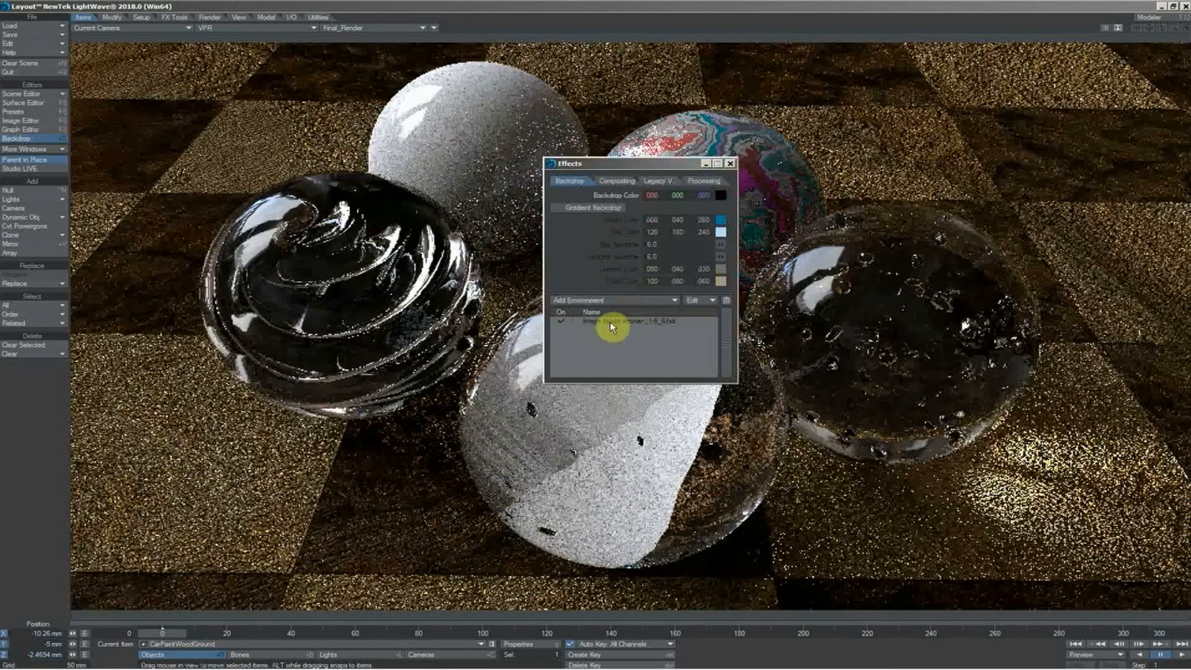
left_click(610, 322)
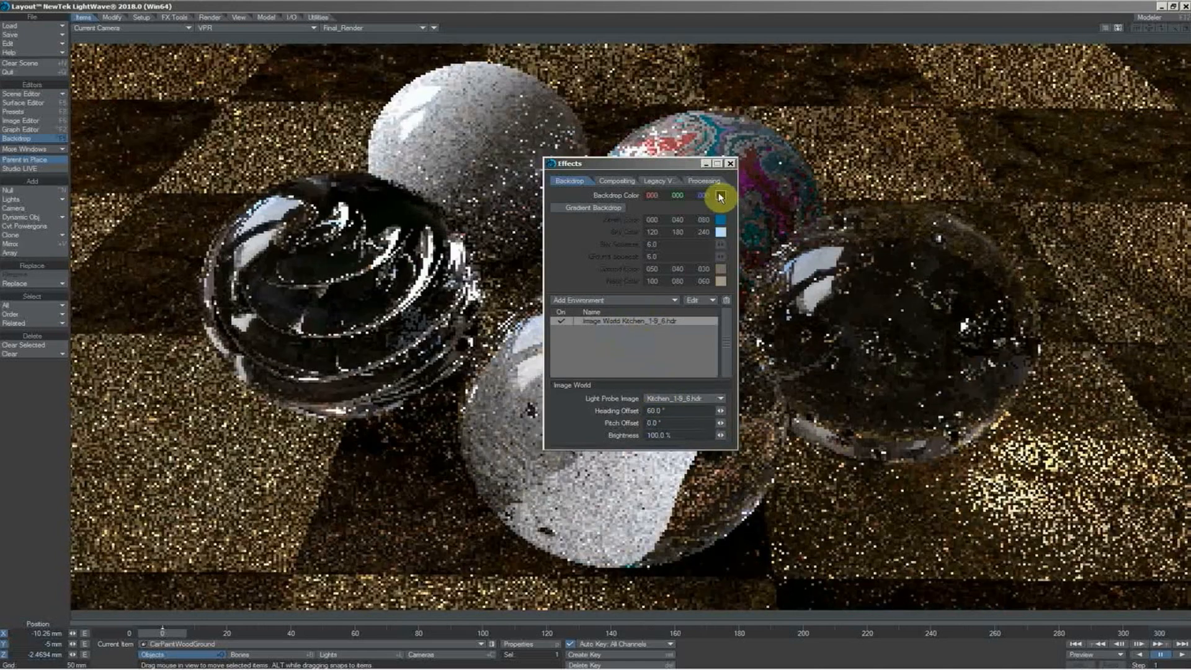
left_click(210, 17)
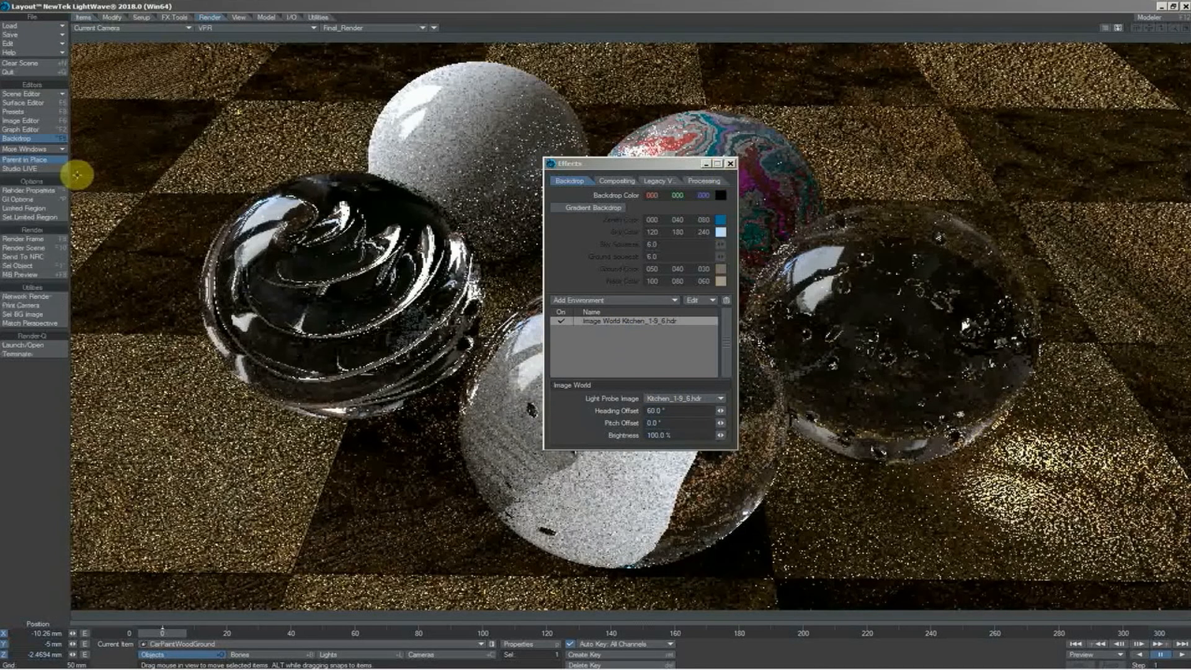
left_click(43, 199)
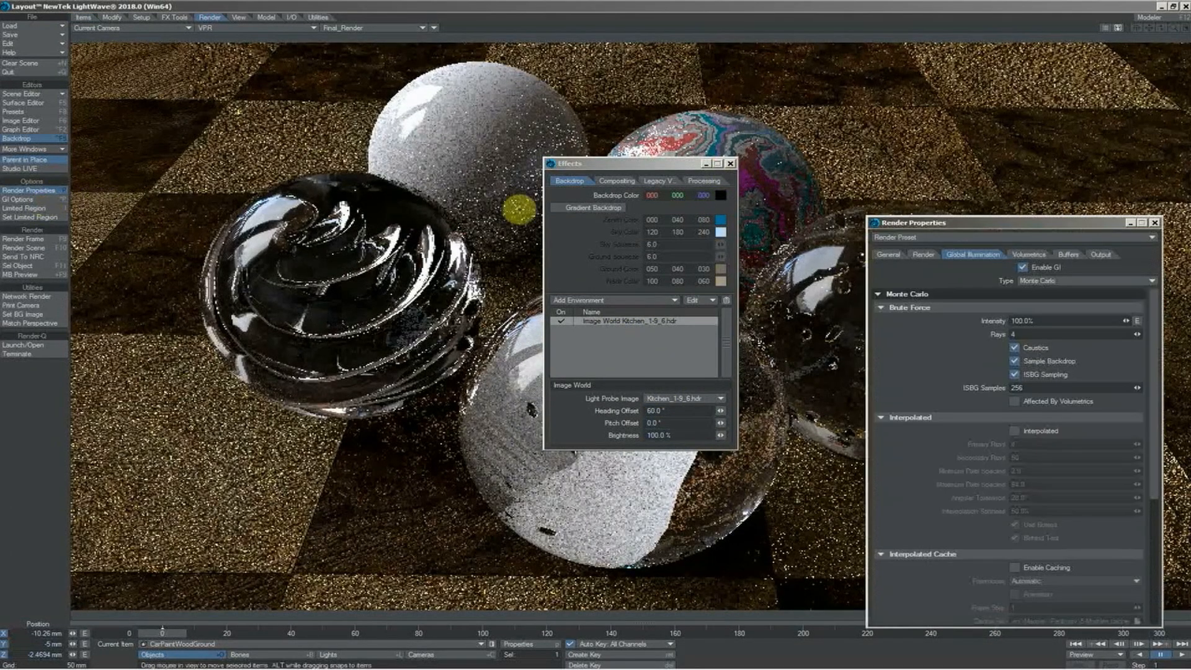
left_click(1023, 269)
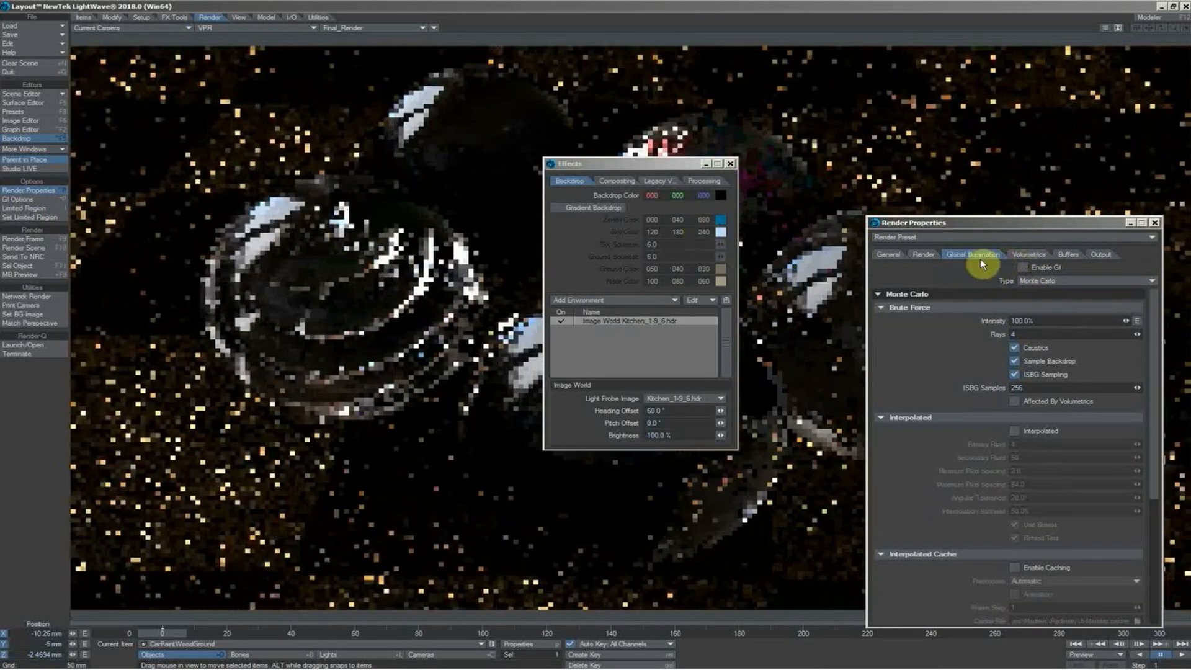
left_click(1155, 222)
Activate the Key light in the scene and change its light type to Environment
left_click(861, 149)
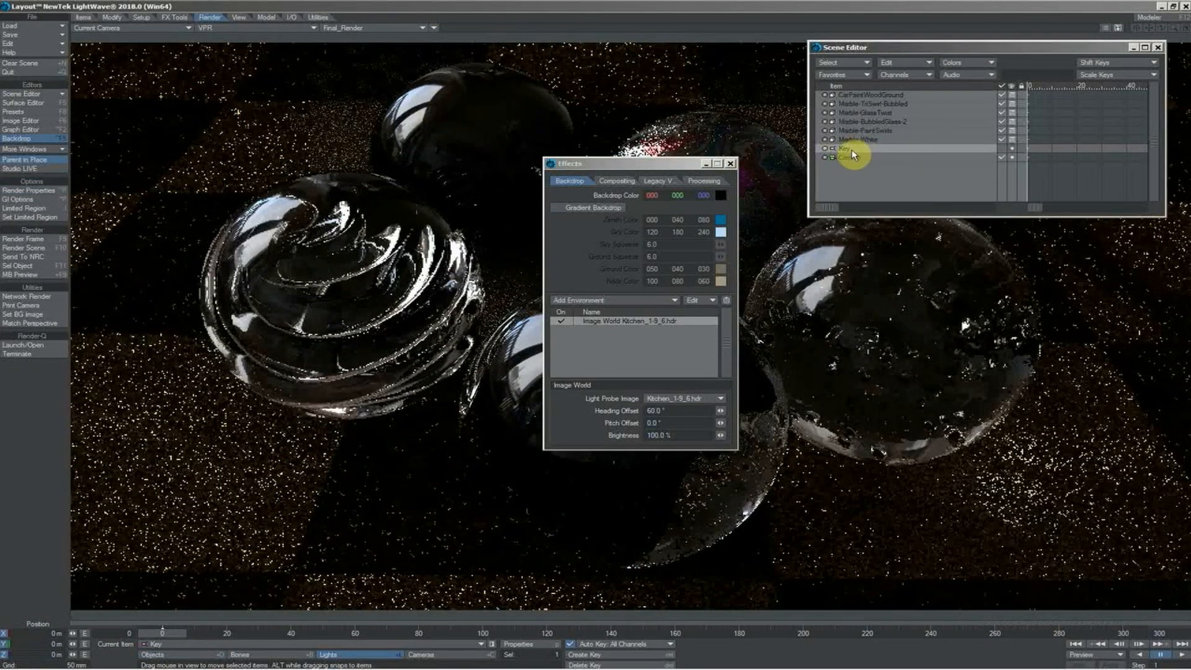
left_click(1001, 150)
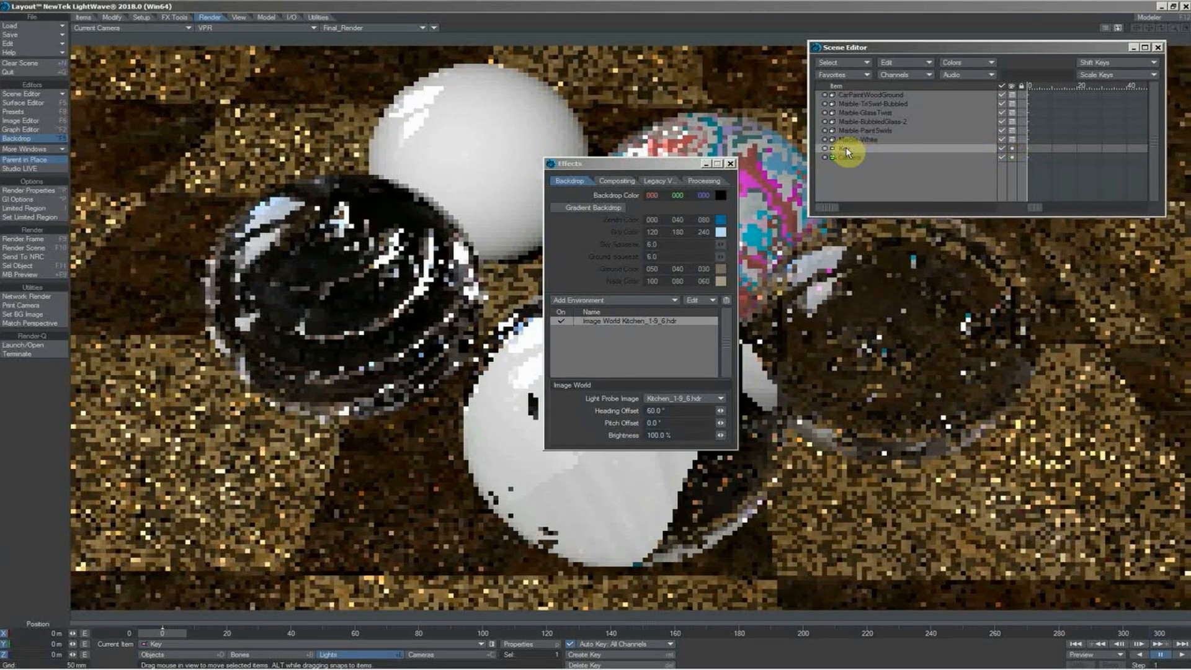
double_click(847, 150)
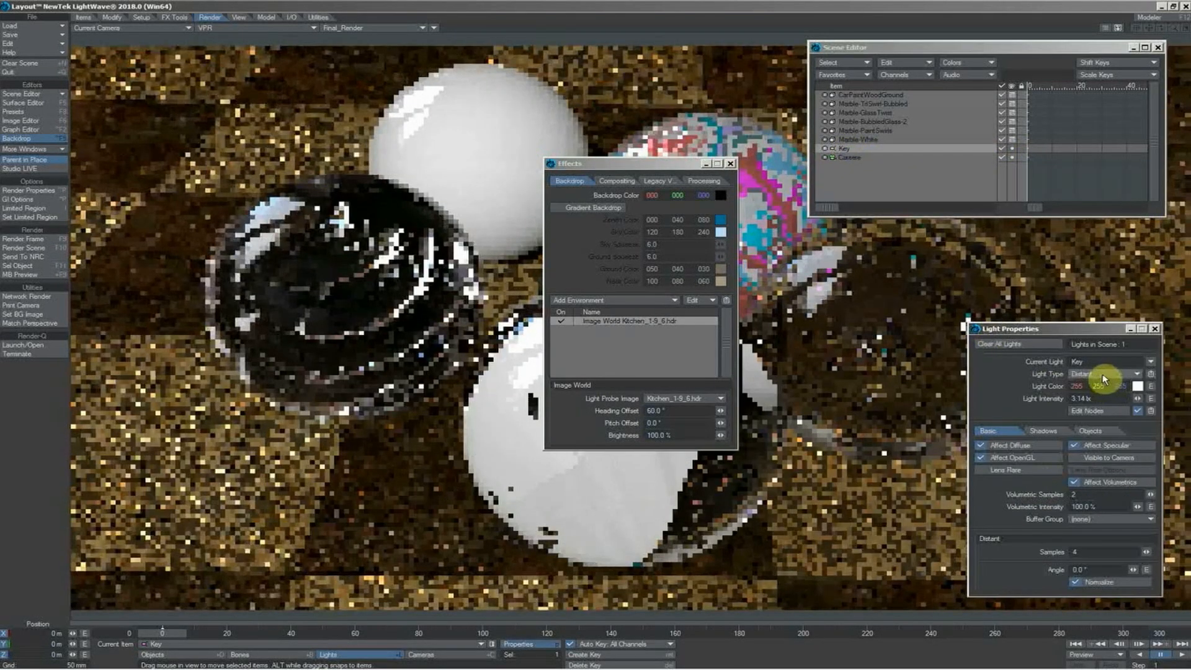
left_click(1104, 377)
left_click(1104, 389)
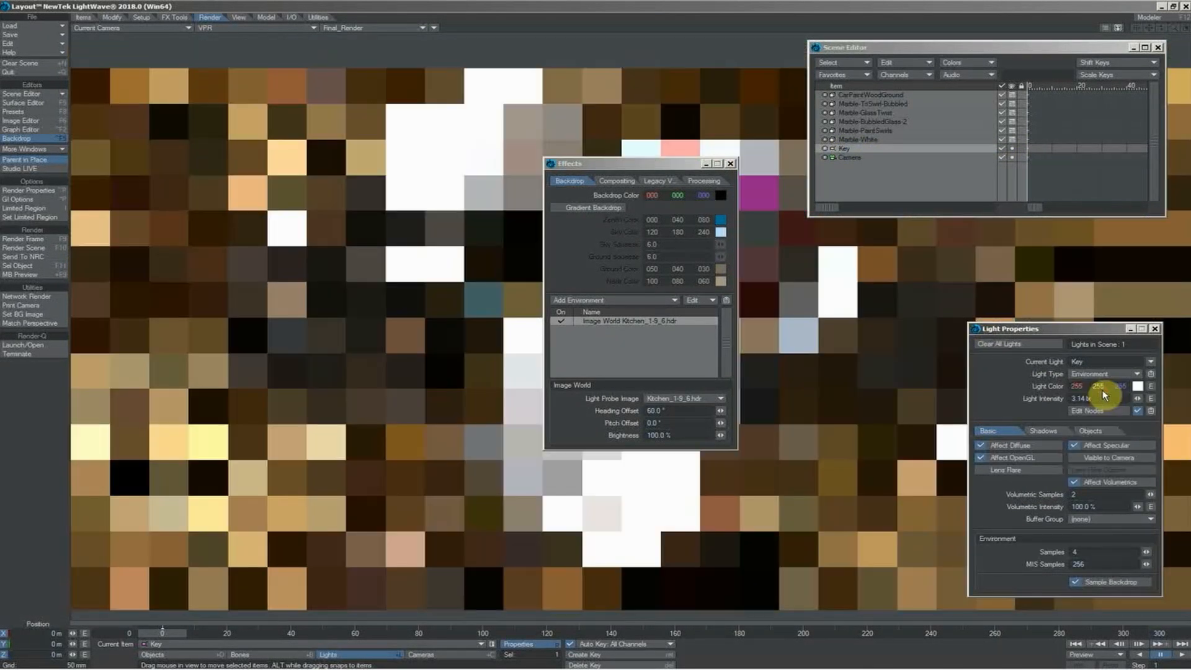
Set the Key environment light's intensity to 1.0 lx and clear the light properties and scene editor from the render preview
left_click(1099, 579)
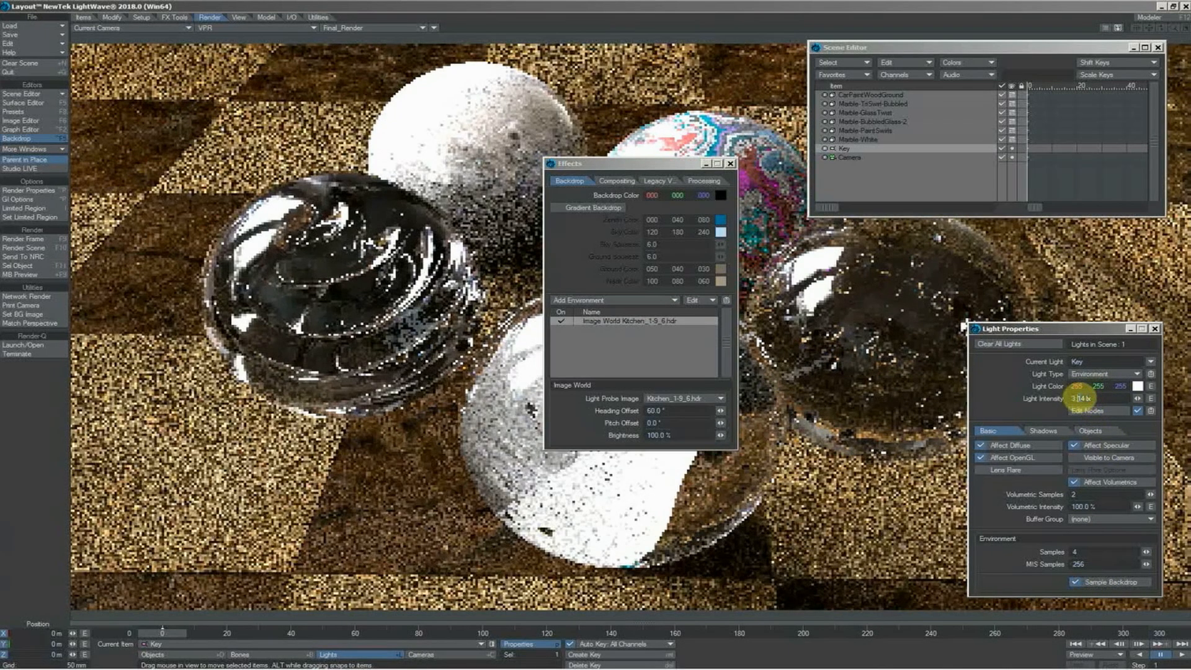
left_click_drag(1101, 398, 1065, 405)
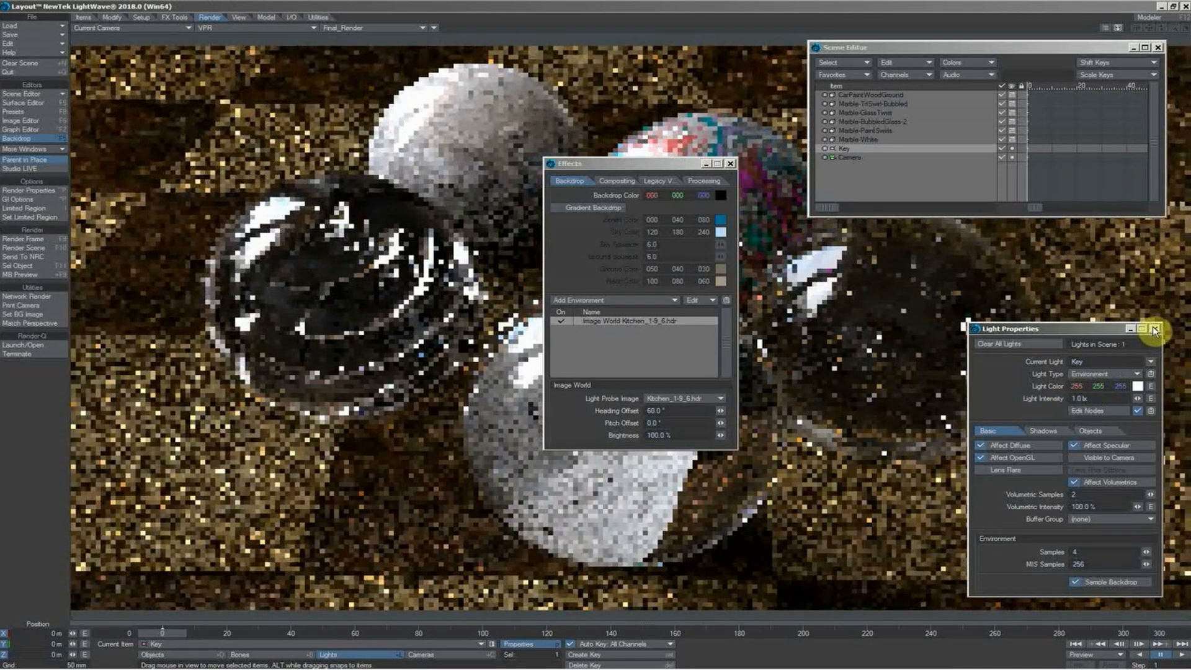
left_click(1155, 330)
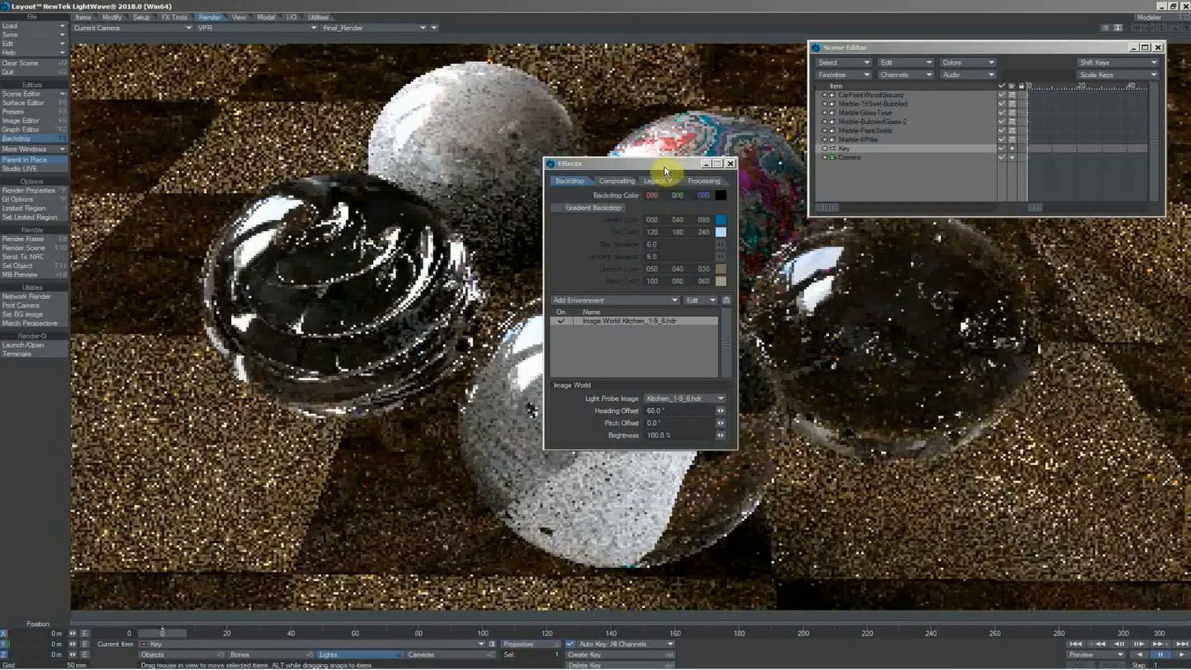
left_click_drag(664, 171, 195, 77)
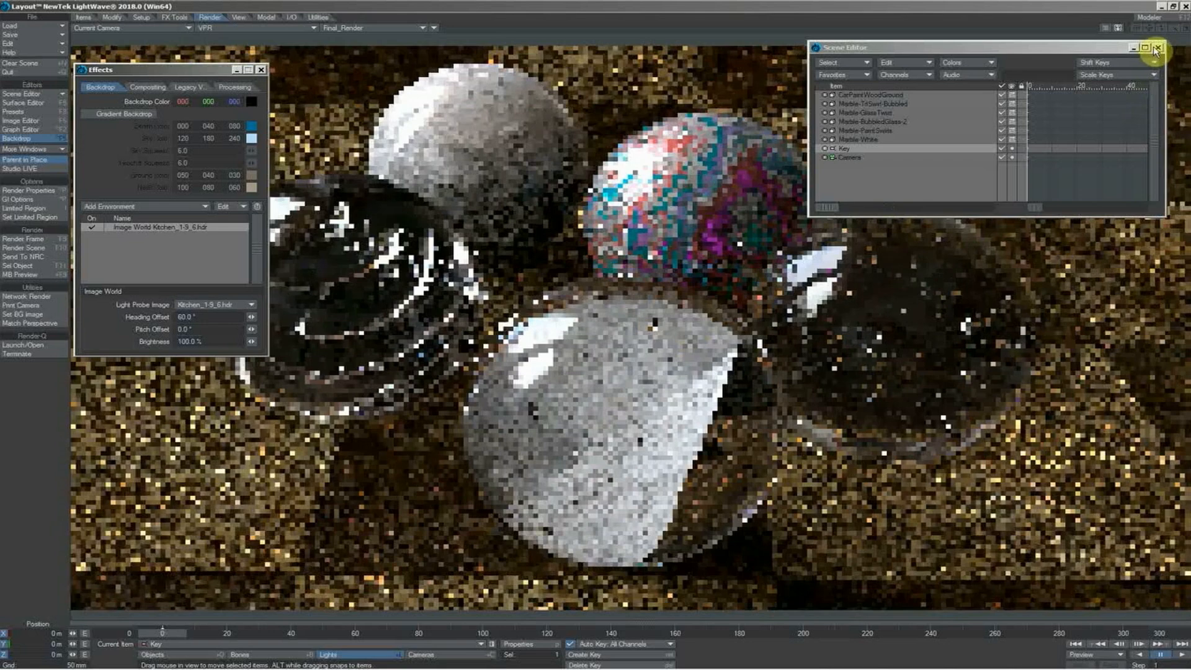
left_click(1157, 48)
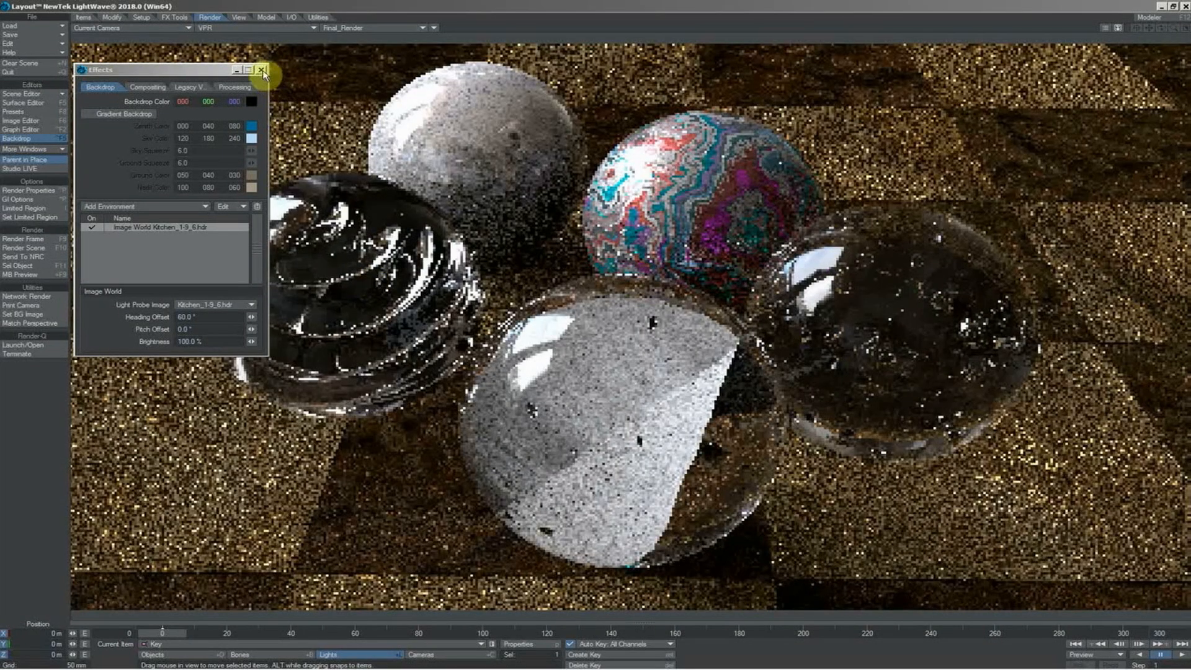
Close the backdrop settings, select all surfaces for editing, enable Glossy Reflections and set their Reflection Options to Raytrace + Backdrop
left_click(262, 70)
left_click(50, 102)
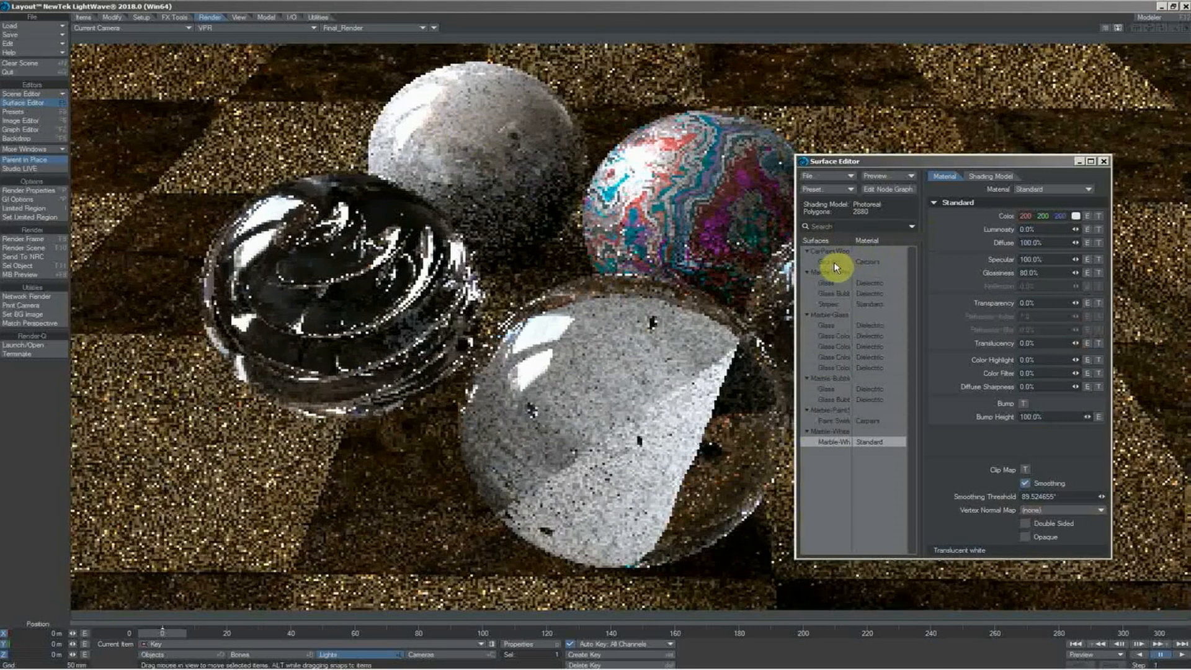
left_click(834, 262, "shift")
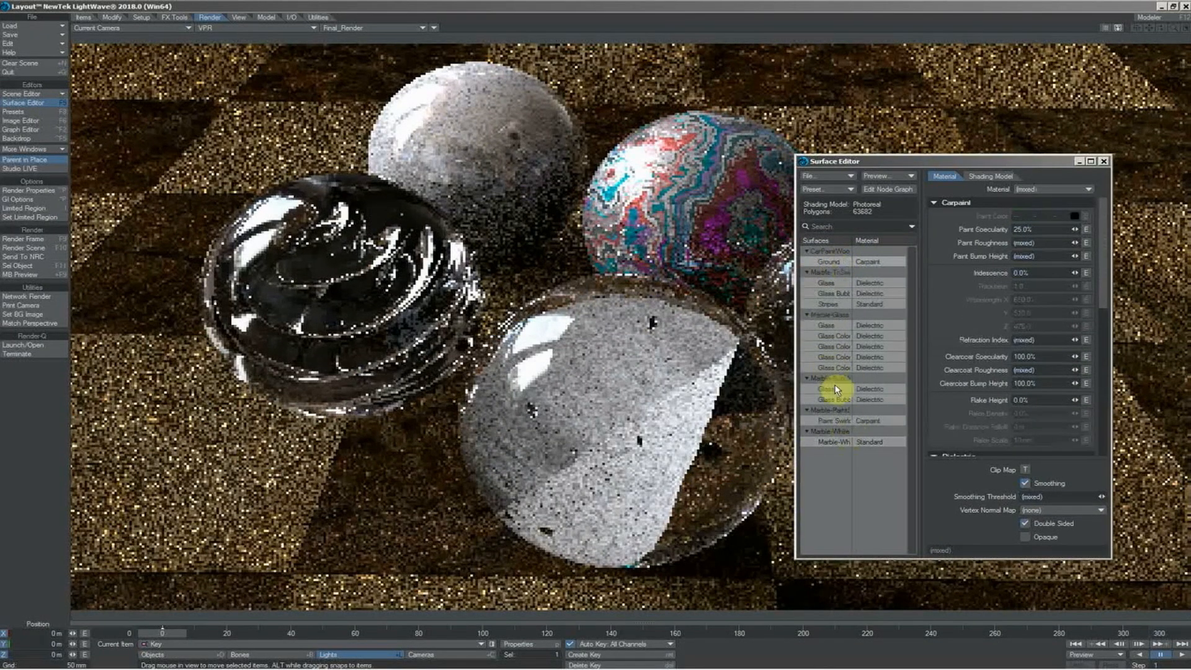
left_click(987, 176)
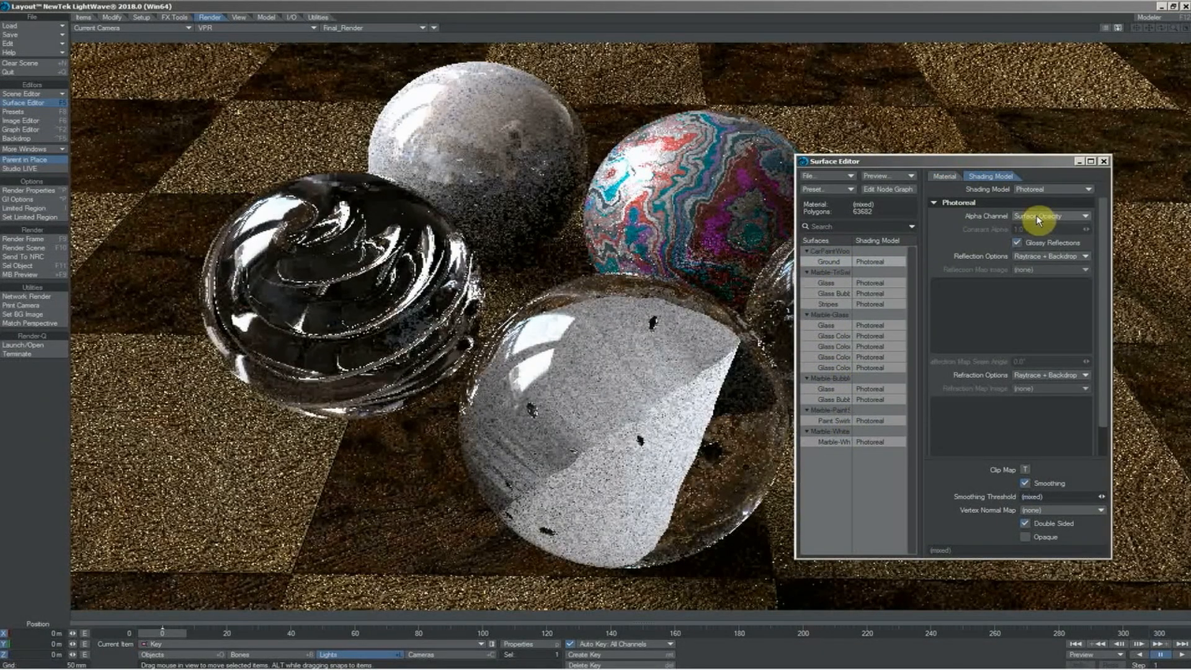
left_click(1018, 242)
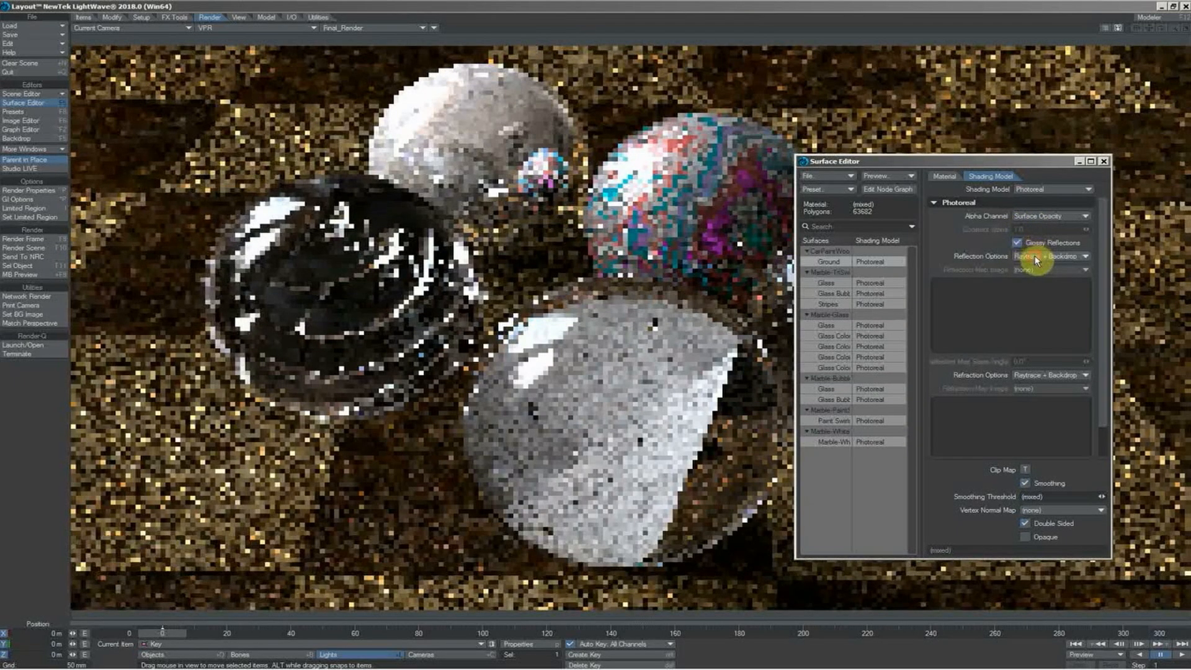
left_click(1036, 260)
left_click(1039, 267)
left_click(945, 179)
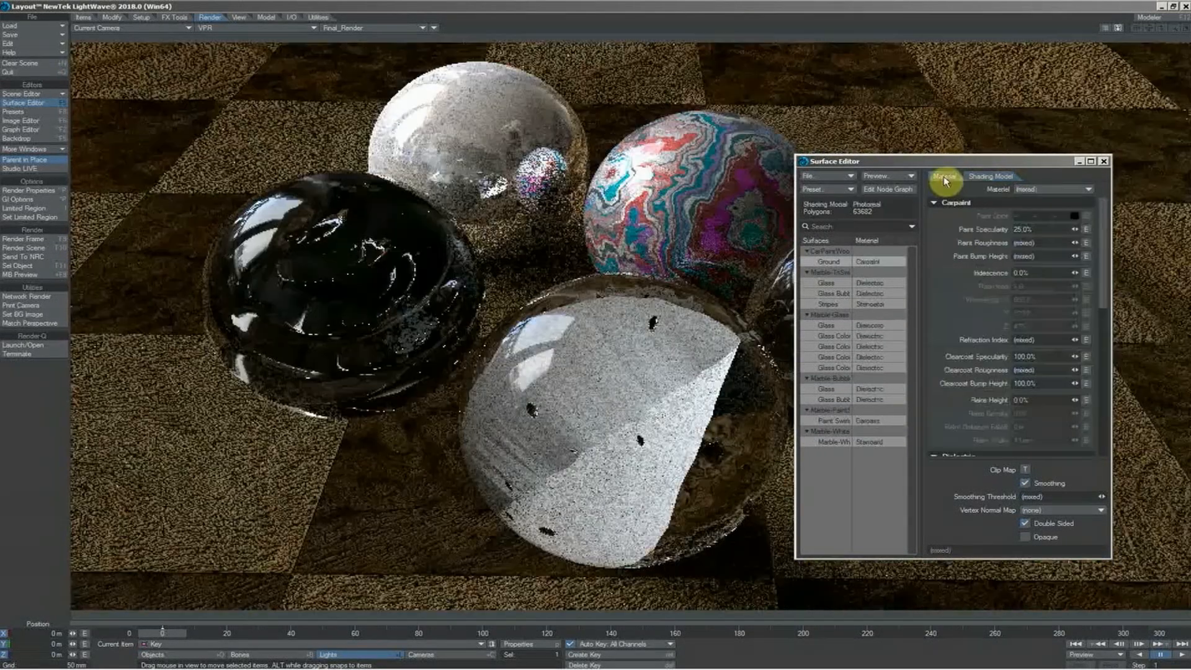
Open the Ground surface's node graph and spread out its Surface, Carpaint, Grid2D and image nodes
left_click(824, 264)
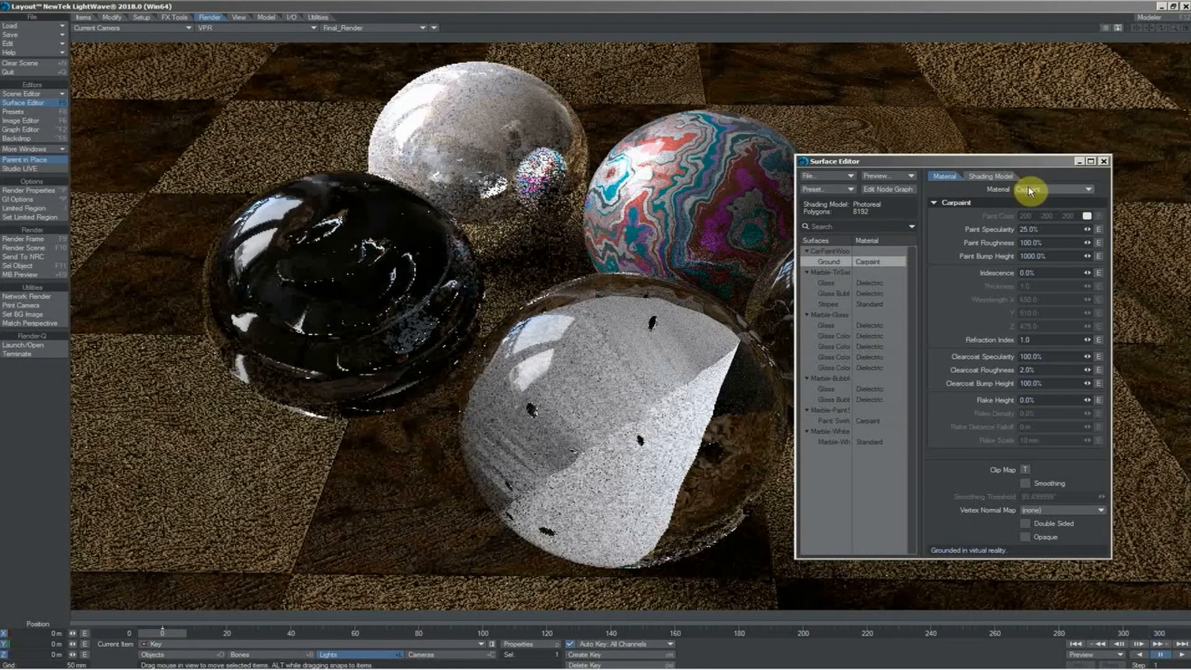
double_click(832, 266)
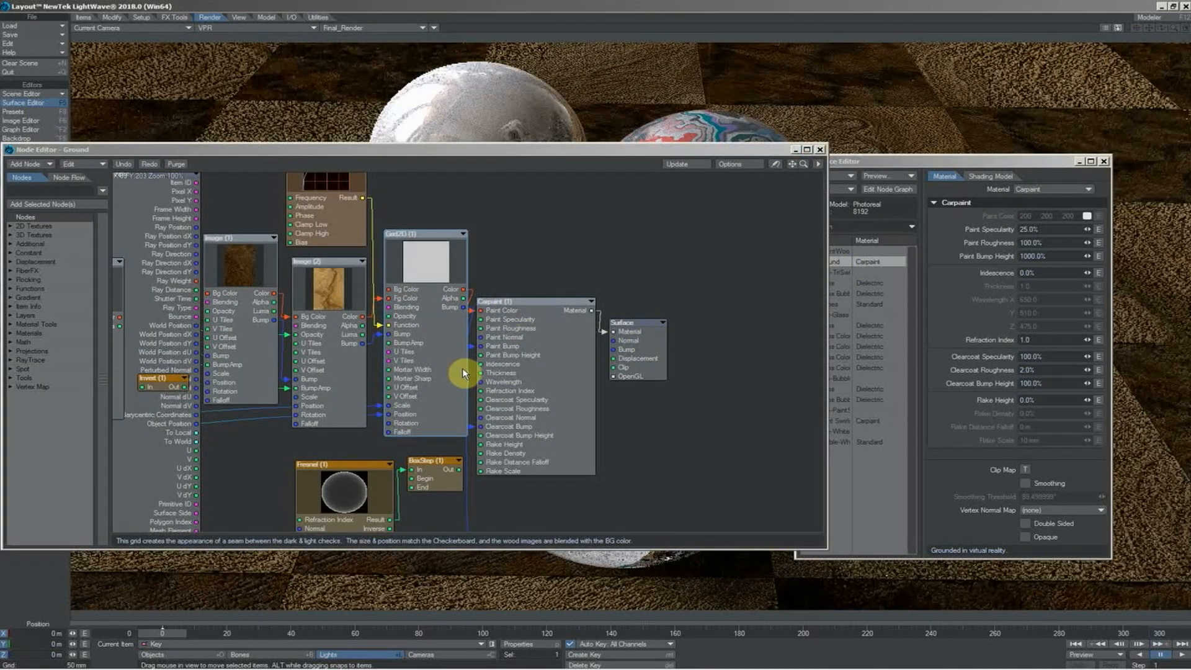
left_click_drag(631, 352, 732, 341)
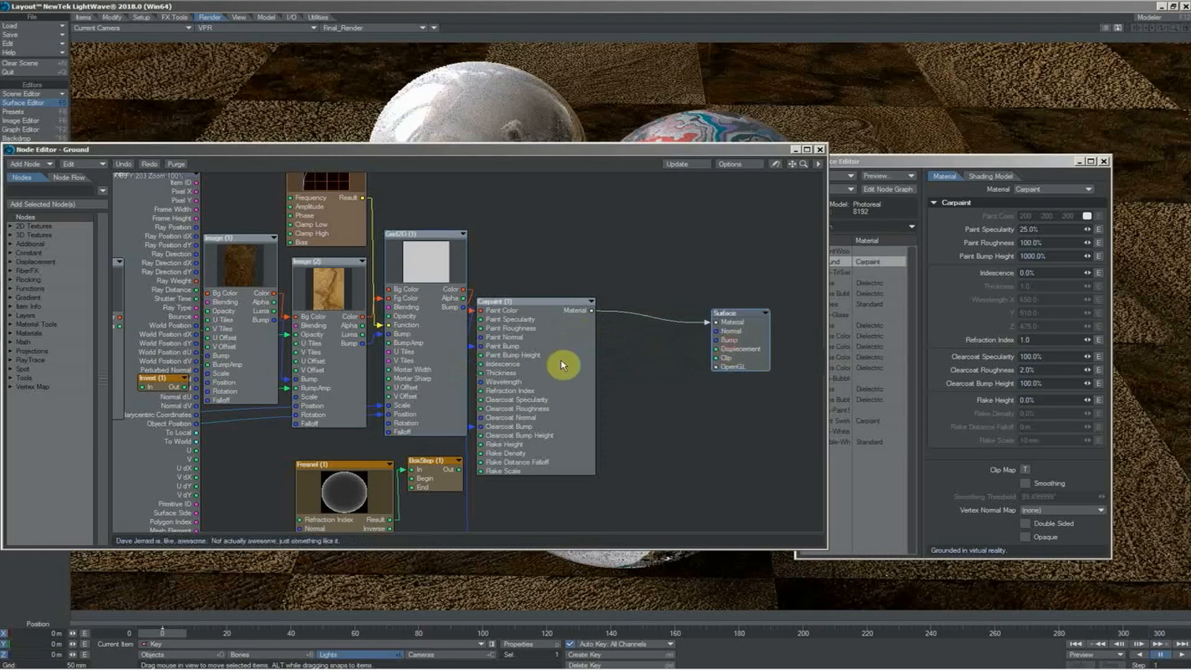
left_click_drag(562, 365, 657, 355)
left_click_drag(438, 351, 506, 347)
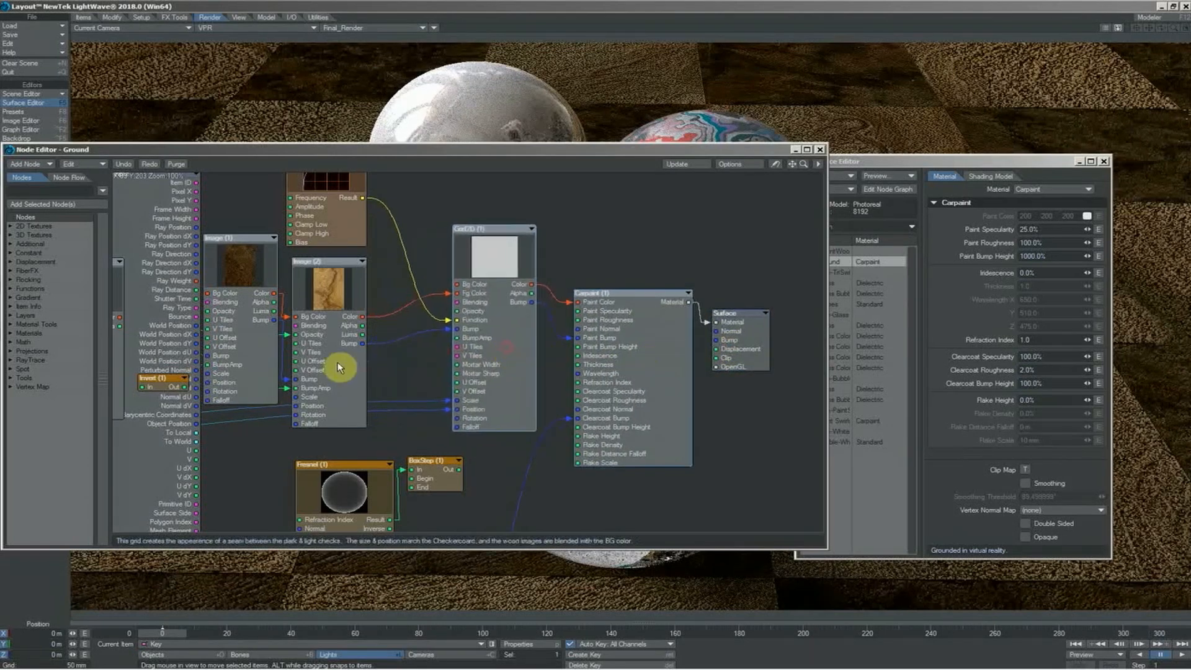
mouse_move(250, 333)
left_mouse_down()
mouse_move(264, 312)
mouse_move(242, 317)
mouse_move(251, 312)
left_mouse_up()
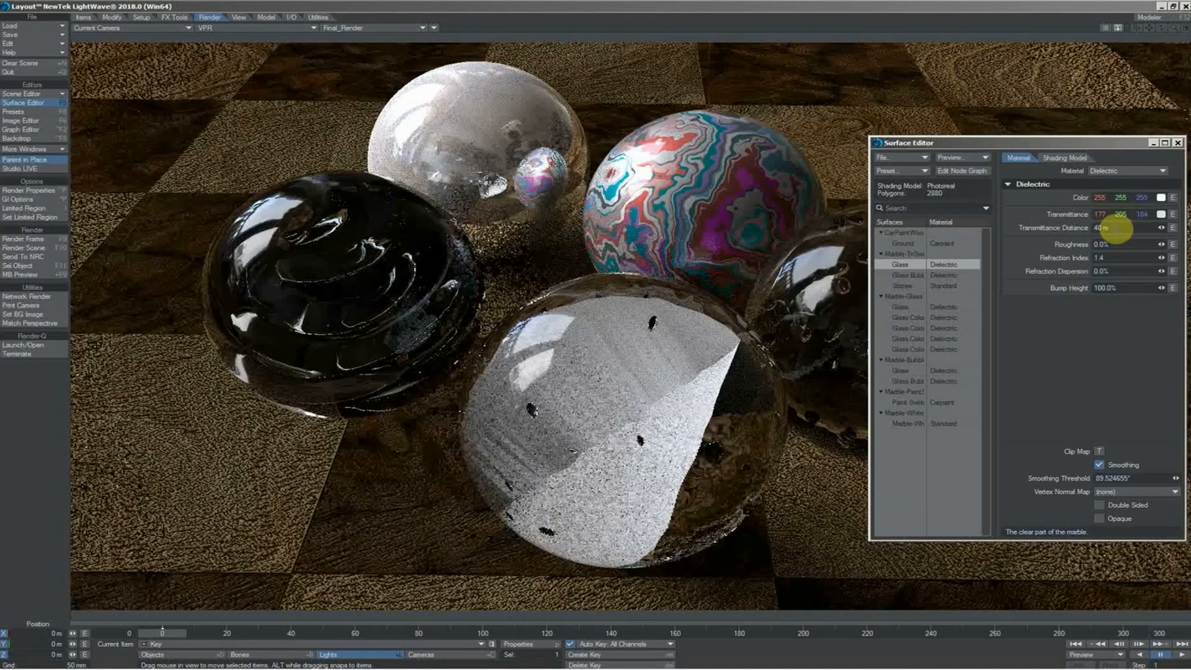
In the Stripes surface's node graph, connect the Gradient's Color output to the Standard material's Color input, and close the graph
left_click(903, 286)
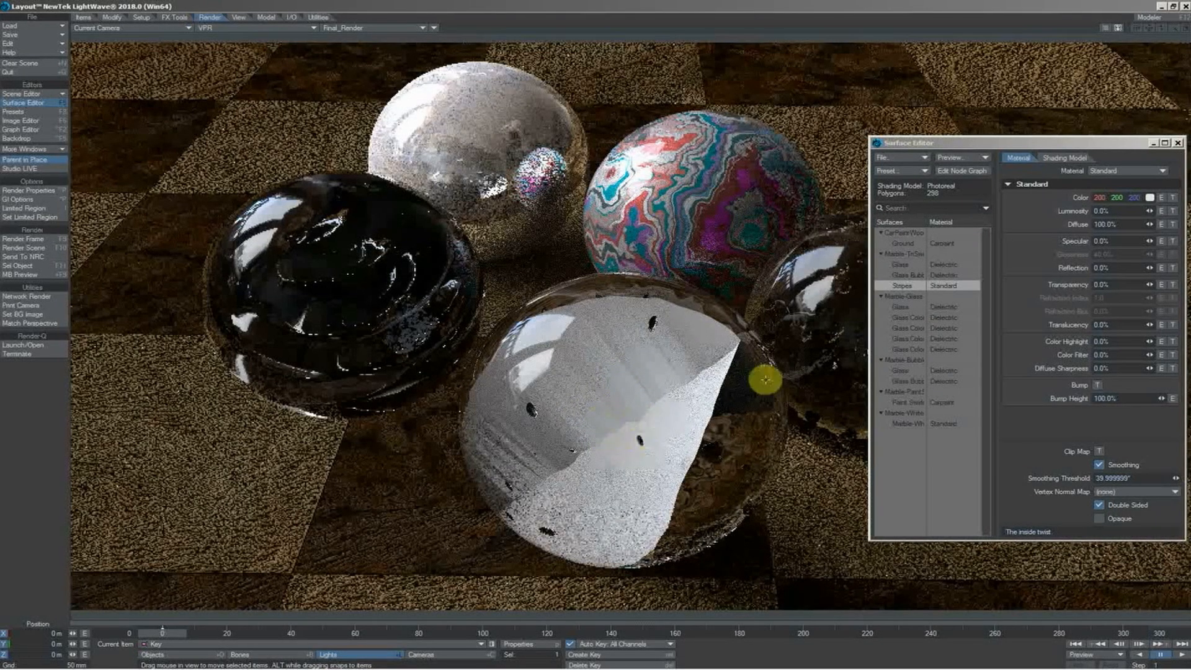
double_click(904, 288)
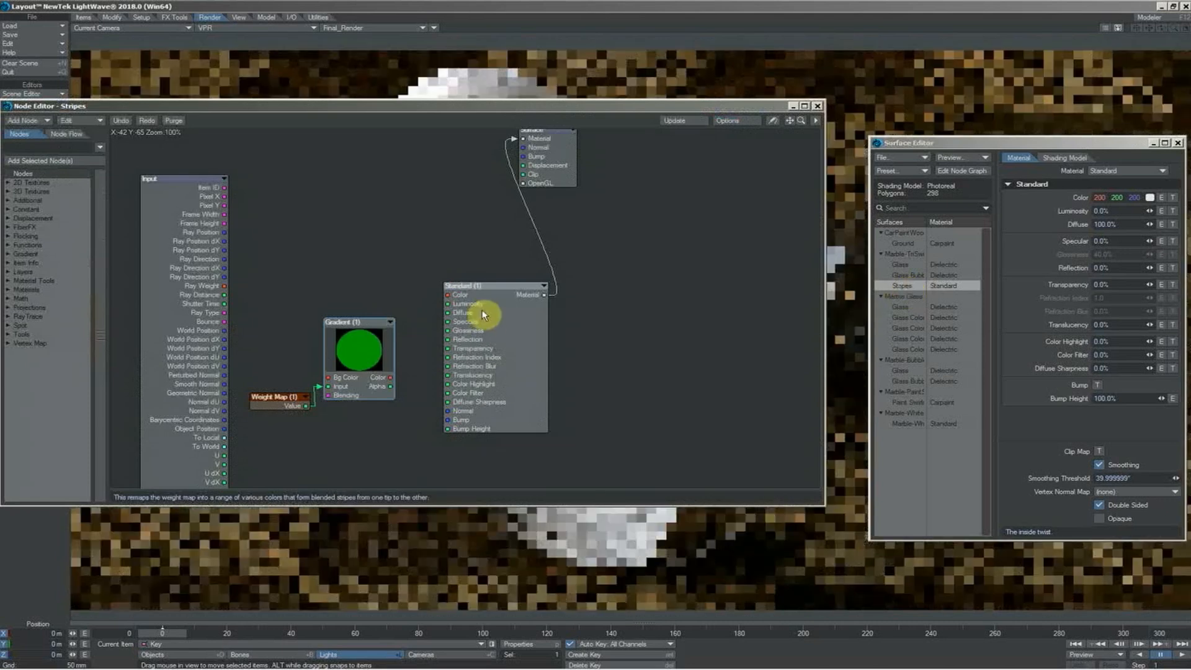
left_click_drag(372, 346, 453, 300)
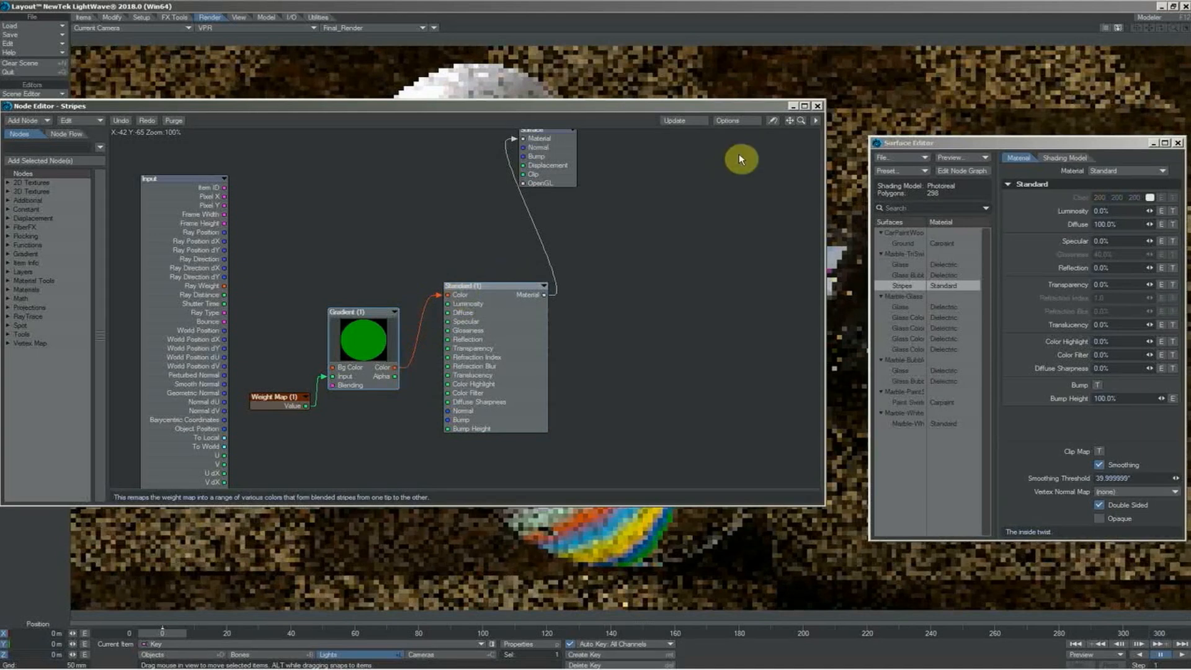
left_click_drag(742, 109, 478, 98)
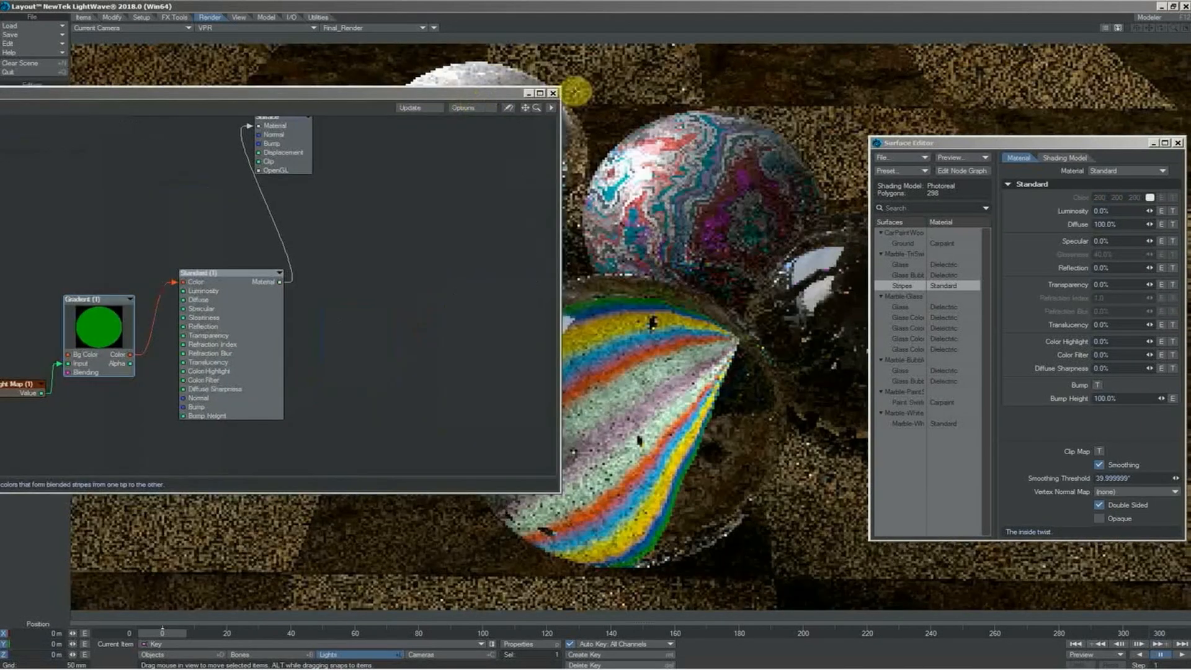
left_click(553, 93)
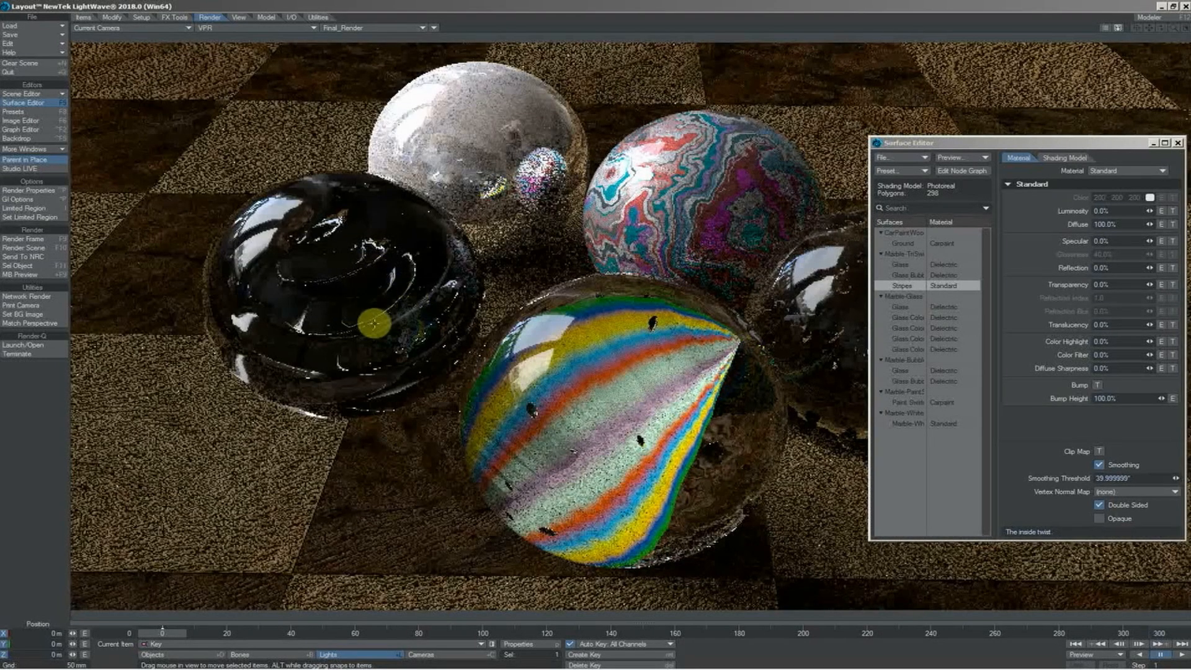
Copy the Transmittance color to the Color setting of the Glass Color swirl surfaces in the glass marble
left_click(915, 318)
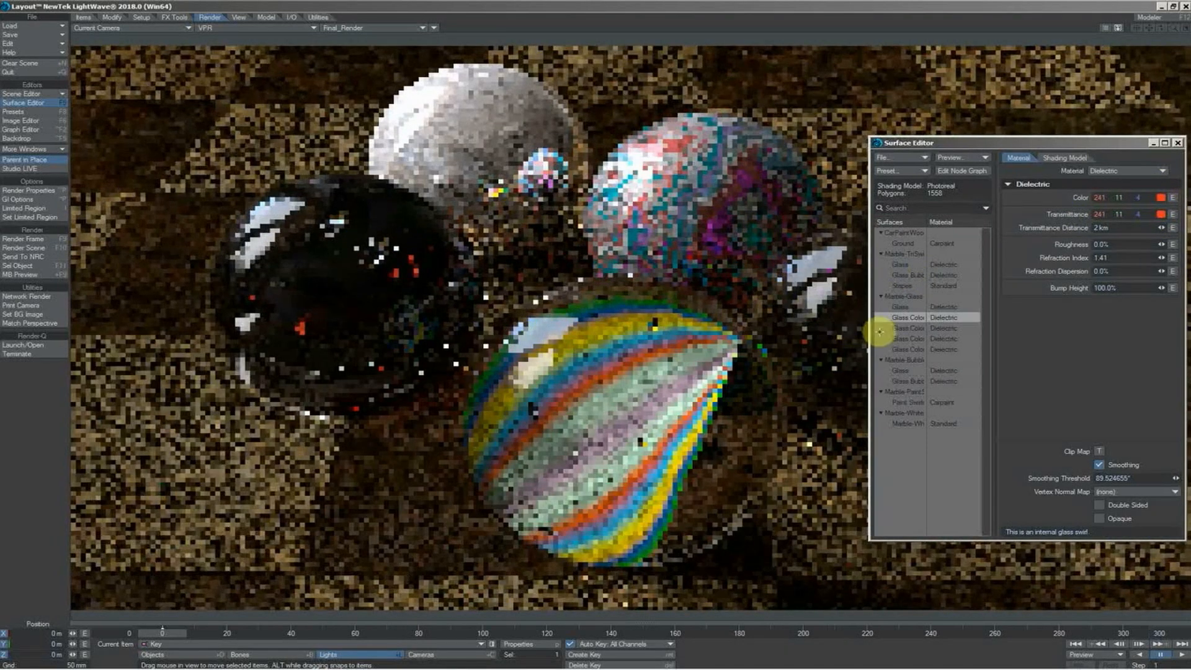
left_click(903, 328)
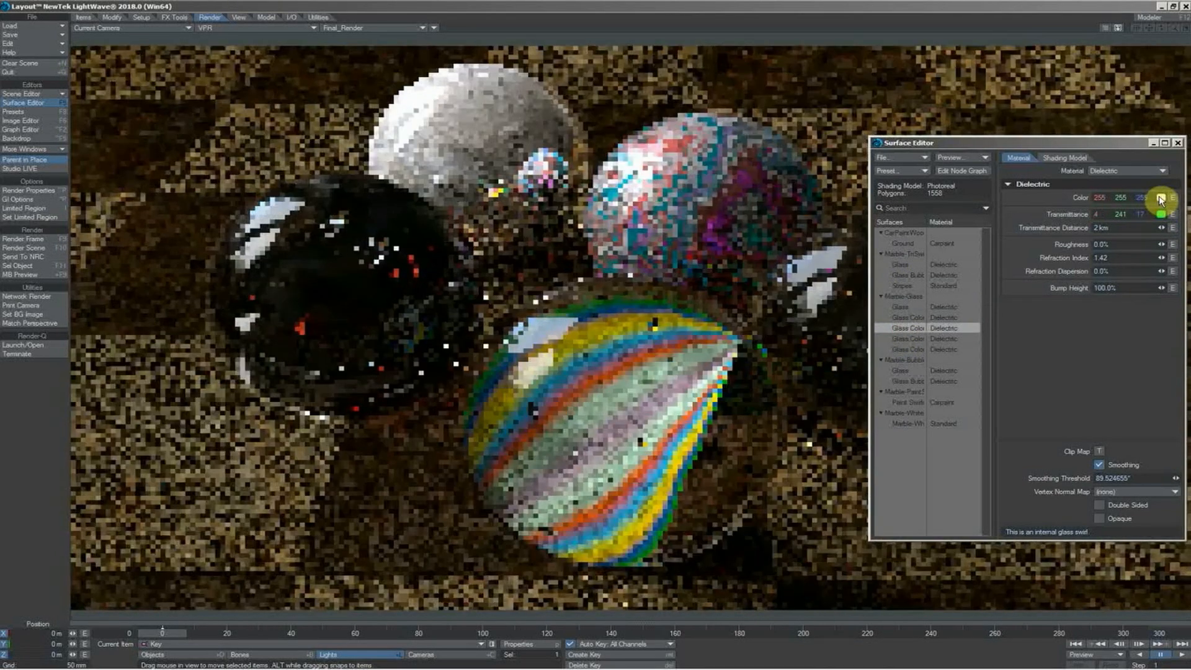
left_click_drag(1161, 199, 1161, 198)
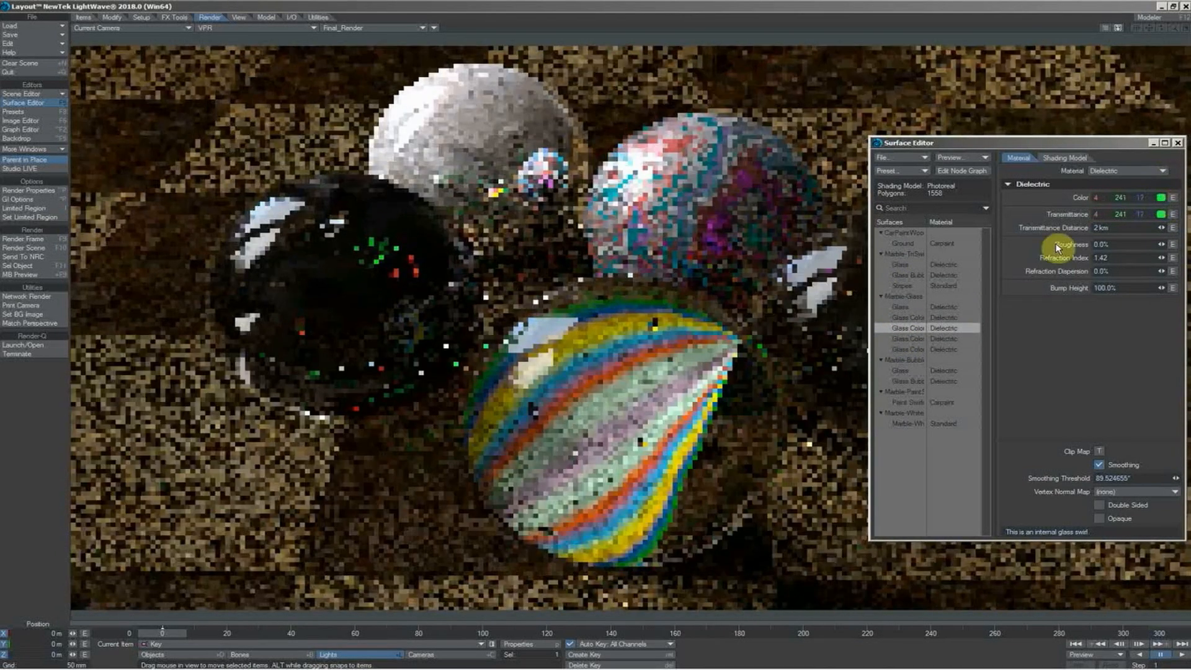
left_click(920, 346)
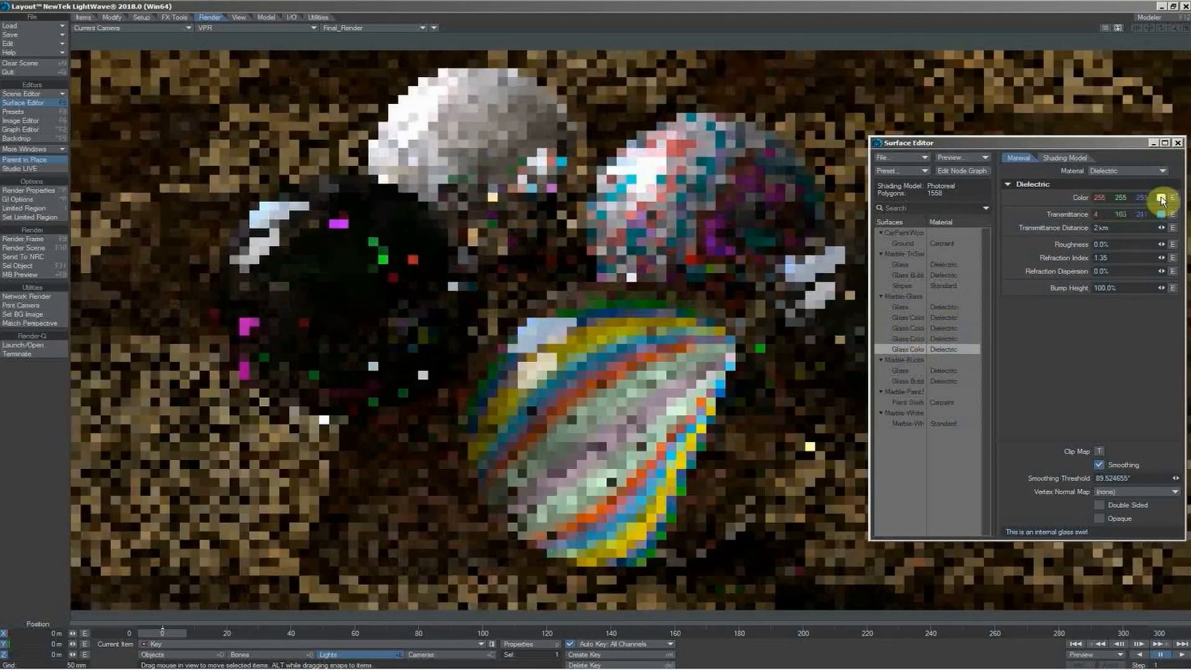
left_click_drag(1162, 201, 1162, 199)
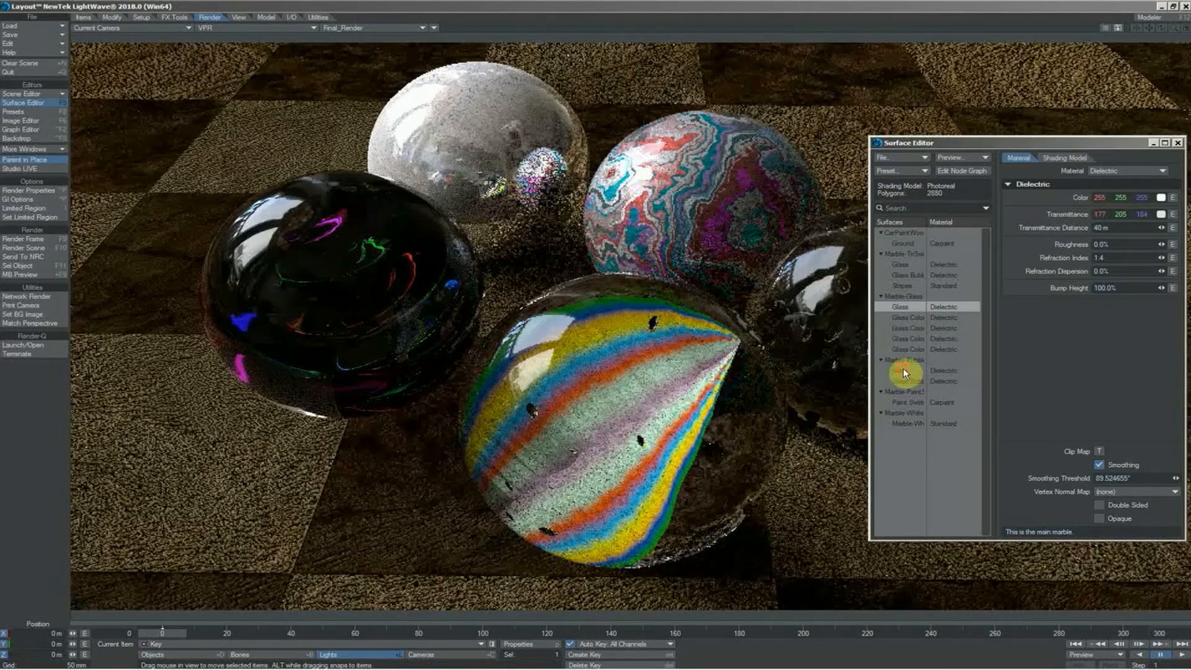
Copy the bubble marble's Glass Bubble Transmittance color of 241, 11, 4 to its Color setting
left_click(904, 367)
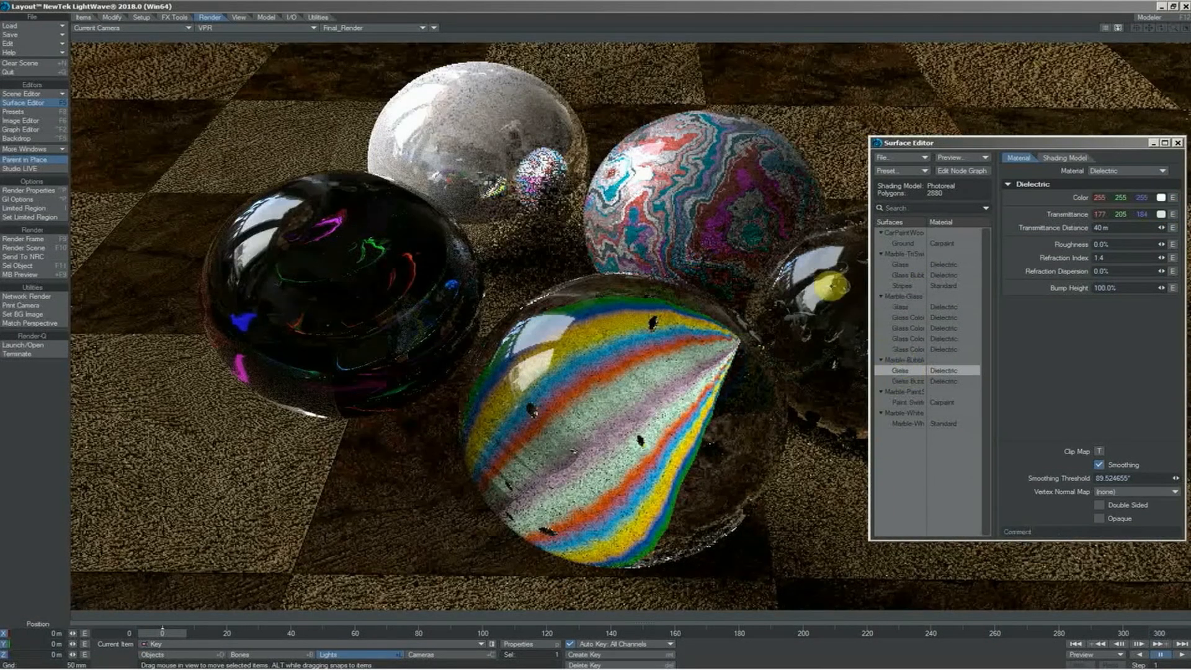
left_click(914, 382)
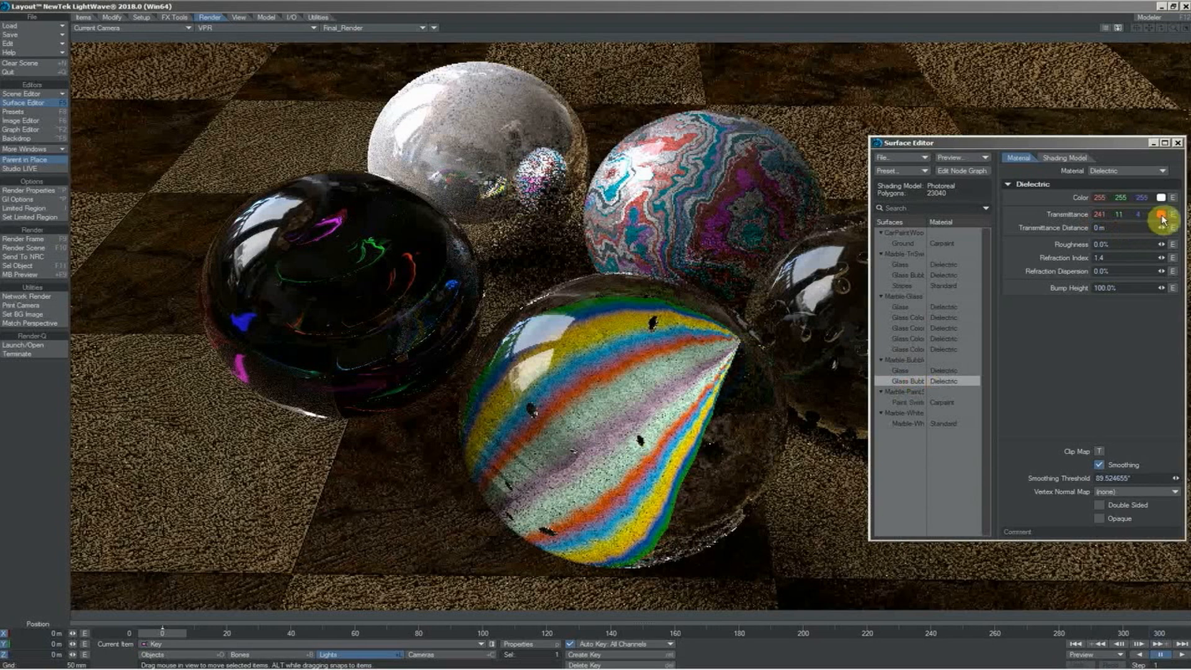
left_click_drag(1162, 214, 1162, 198)
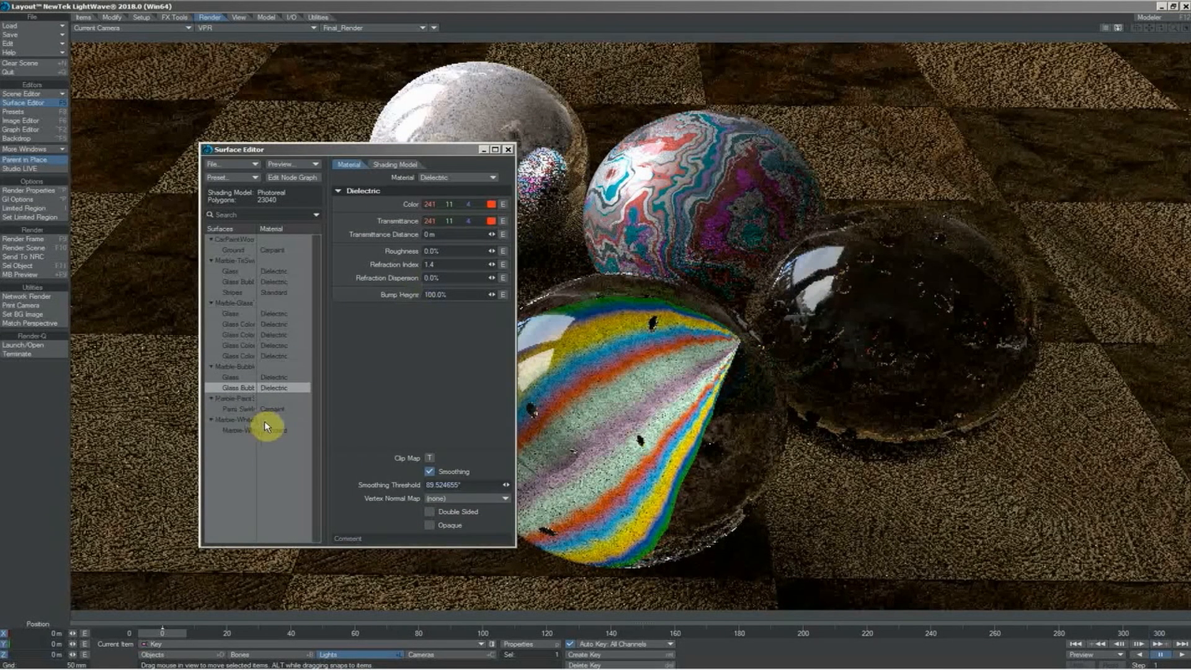
Delete the Fresnel, BoxStep and Standard nodes from the Marble-White surface's node graph and close the graph
left_click(242, 432)
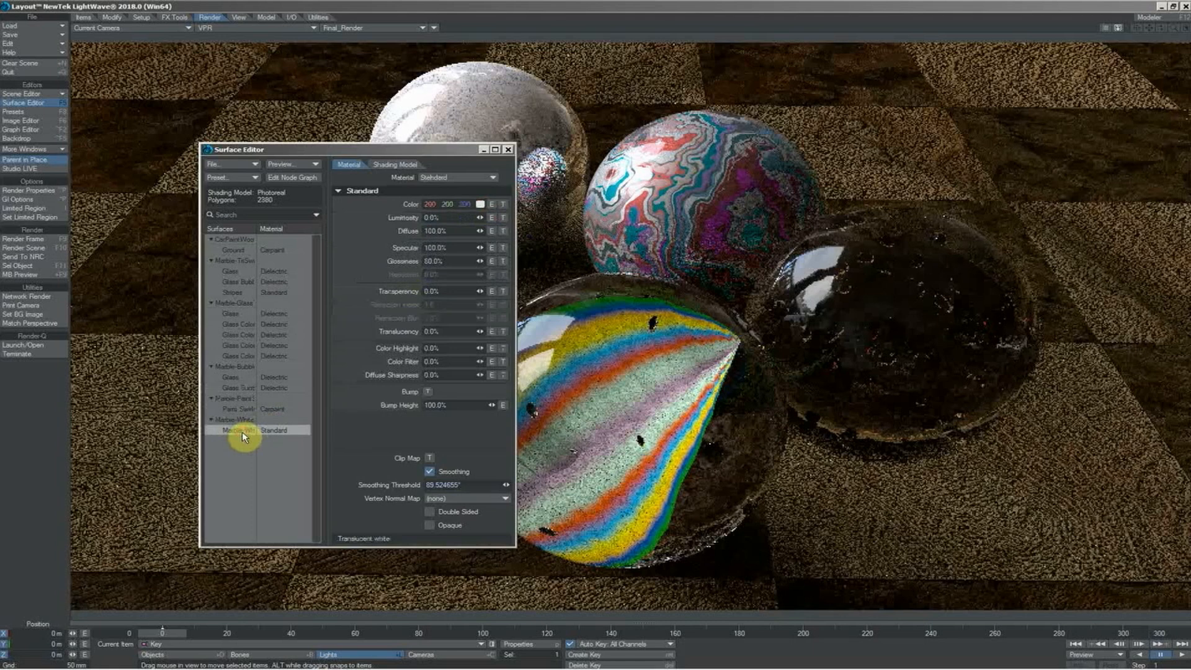
double_click(241, 430)
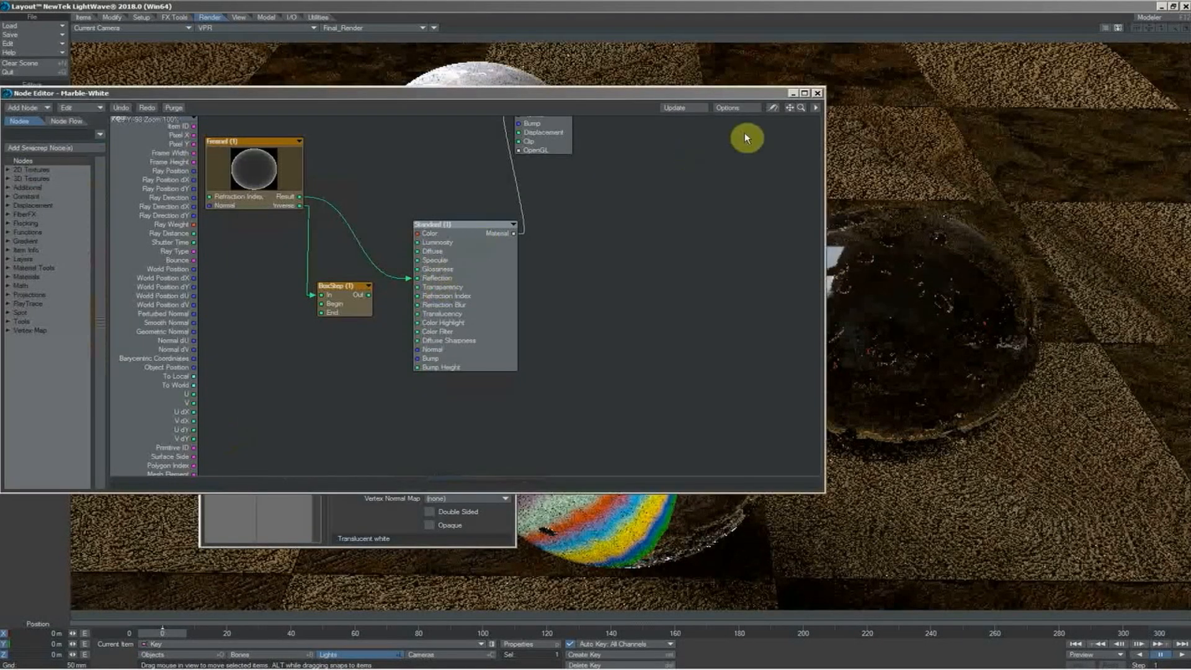
left_click_drag(790, 112, 774, 99)
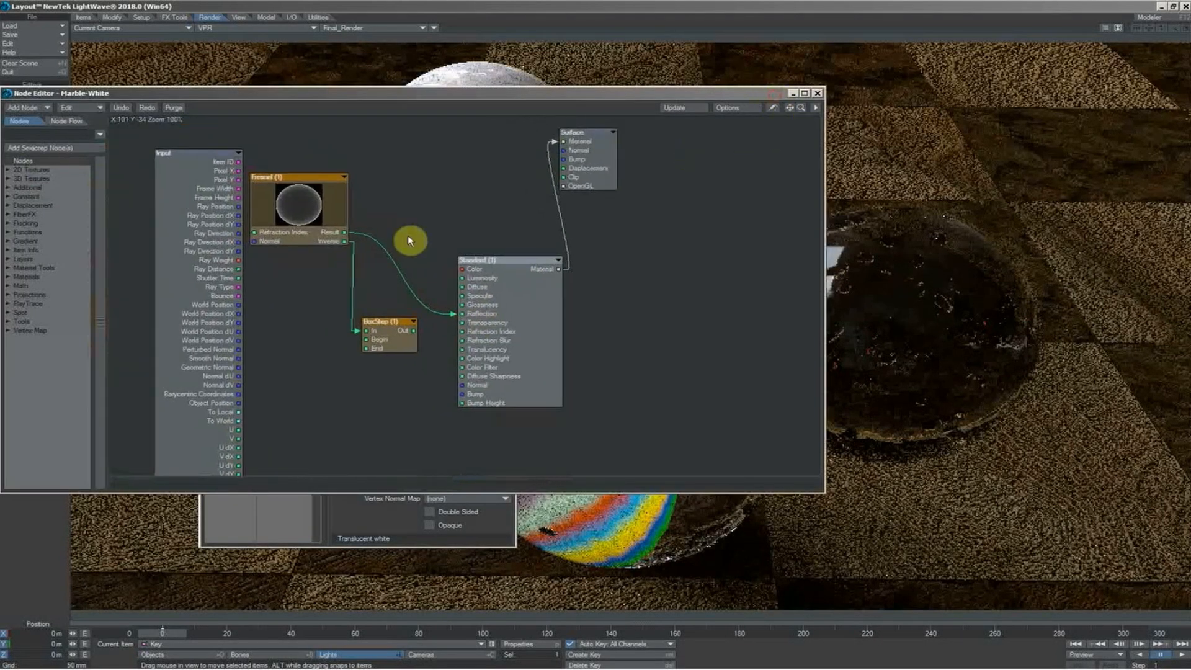
left_click_drag(512, 181, 323, 343)
key("Delete")
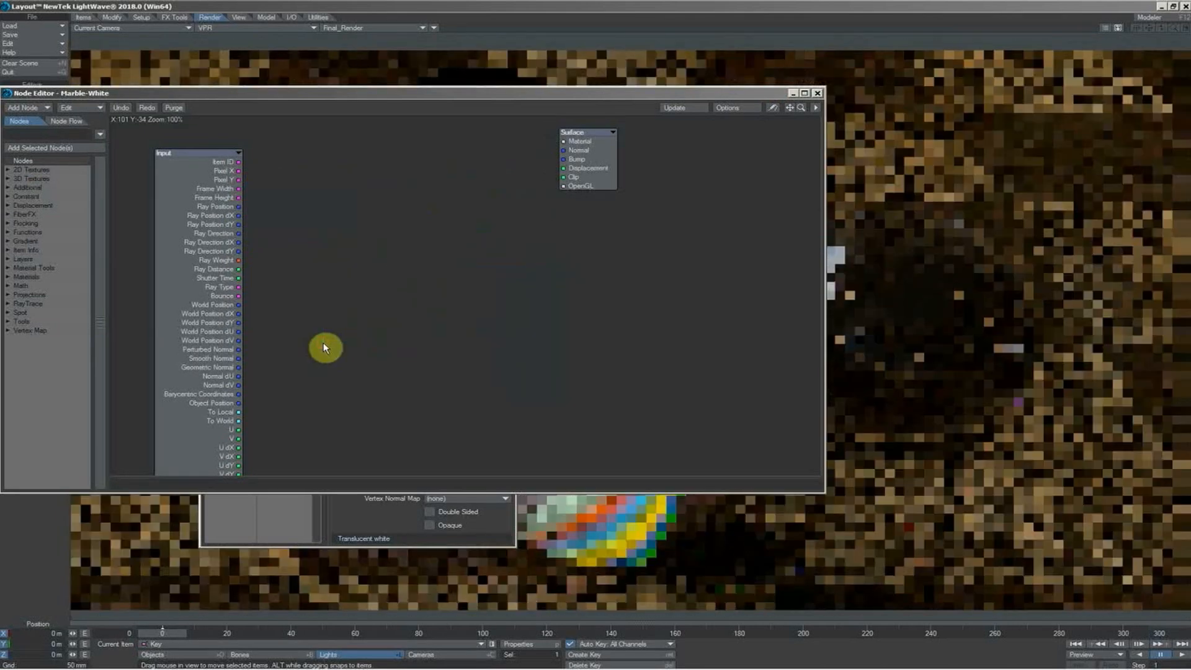
left_click(818, 95)
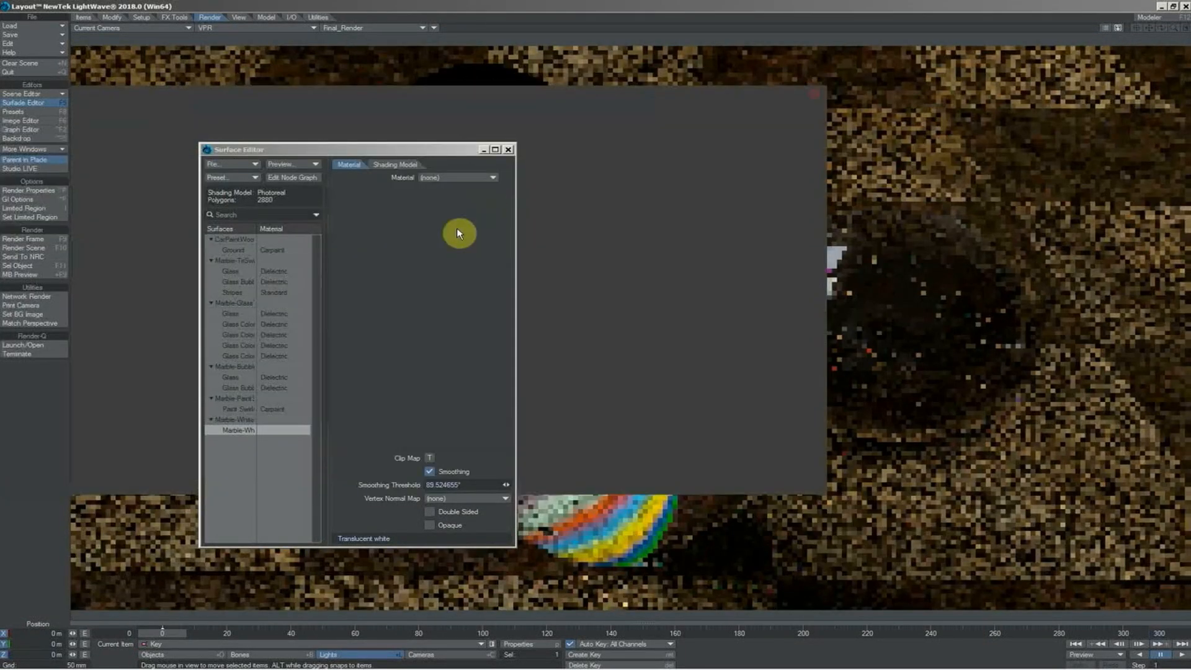
Assign the Principled BSDF material to Marble-White and set its color to the pale cream 255, 254, 207
left_click(453, 179)
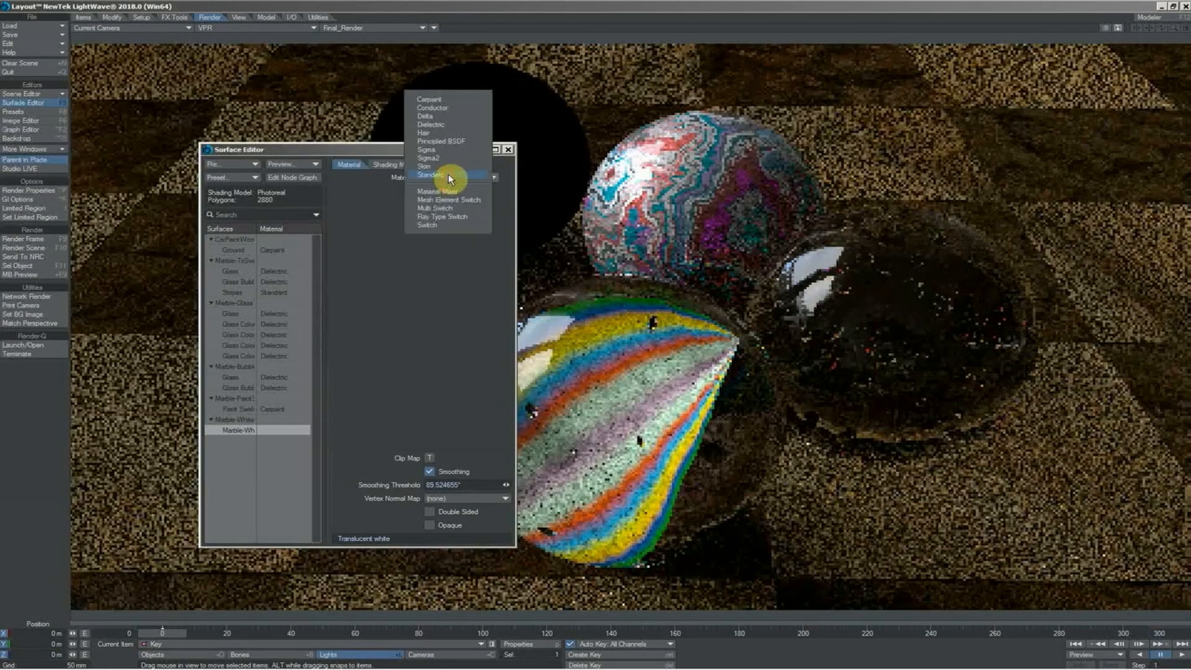
left_click(455, 142)
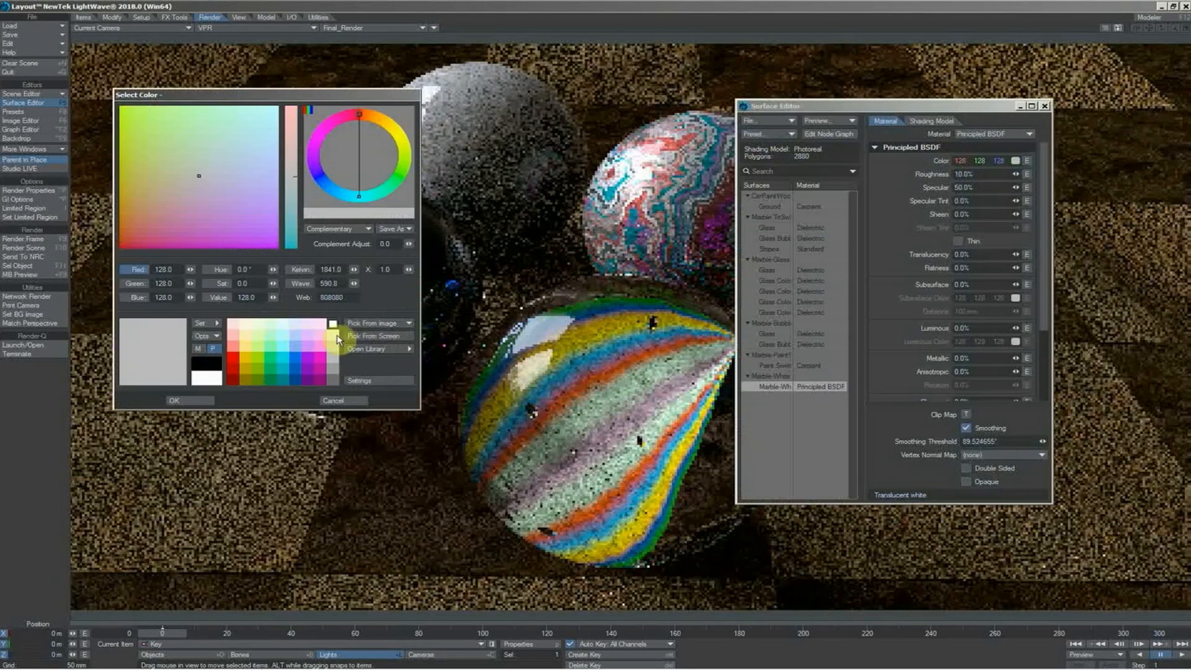
left_click(333, 324)
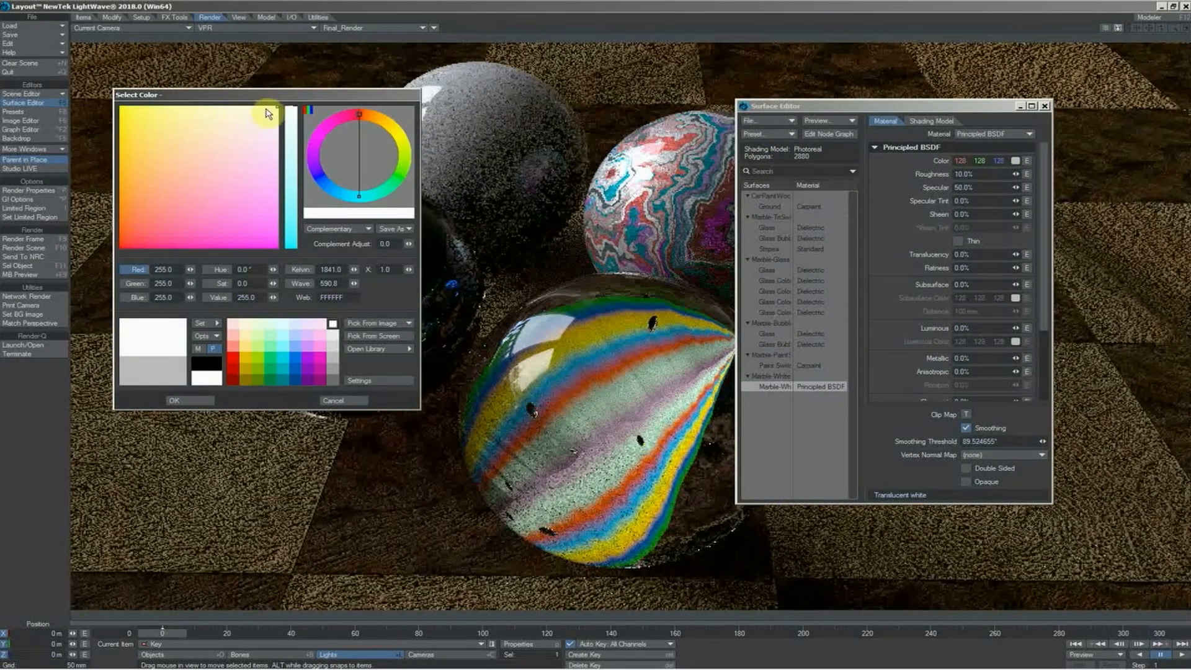
left_click(264, 108)
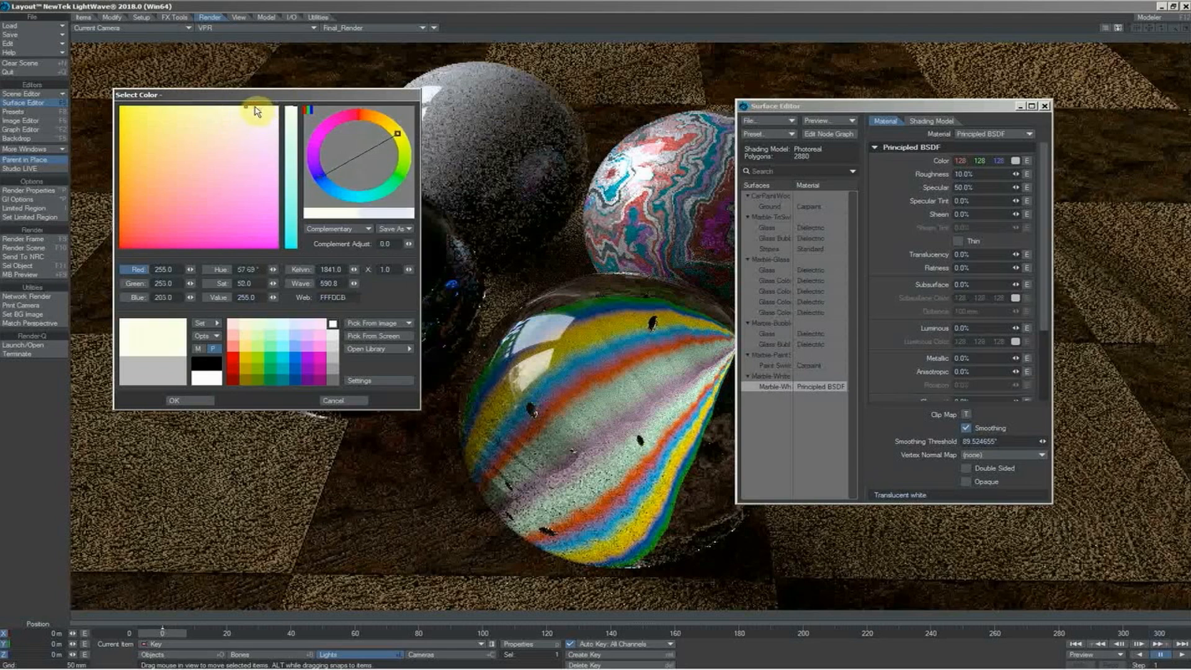
left_click(196, 400)
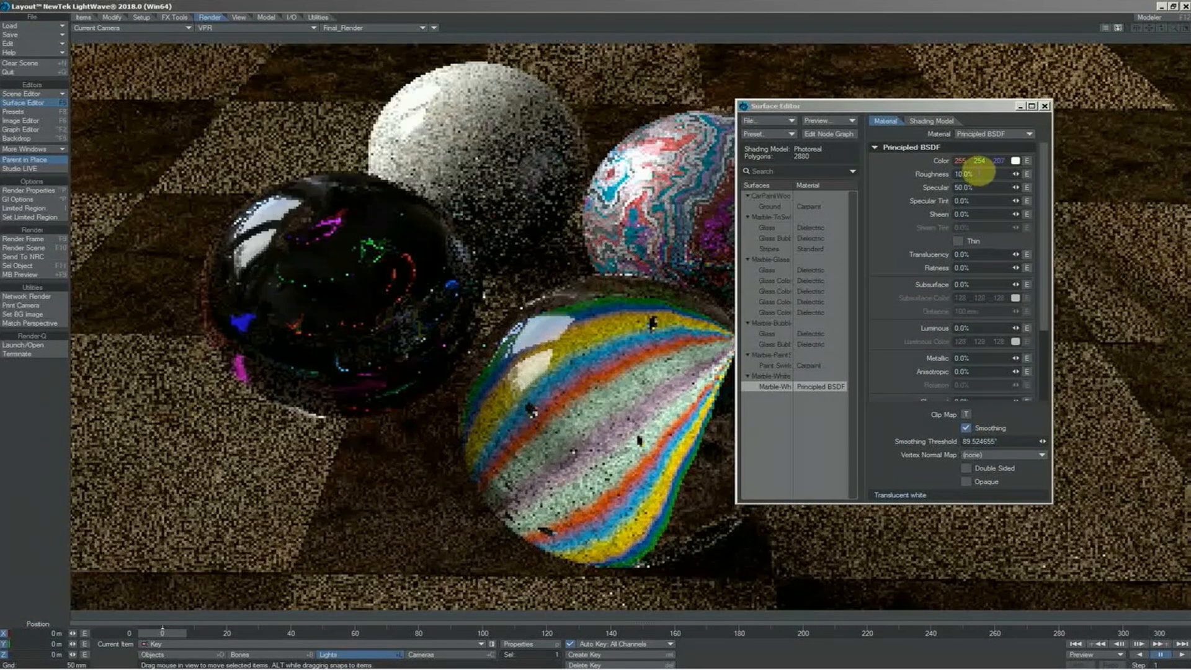
Set the Marble-White surface's roughness to 40%
left_click(980, 174)
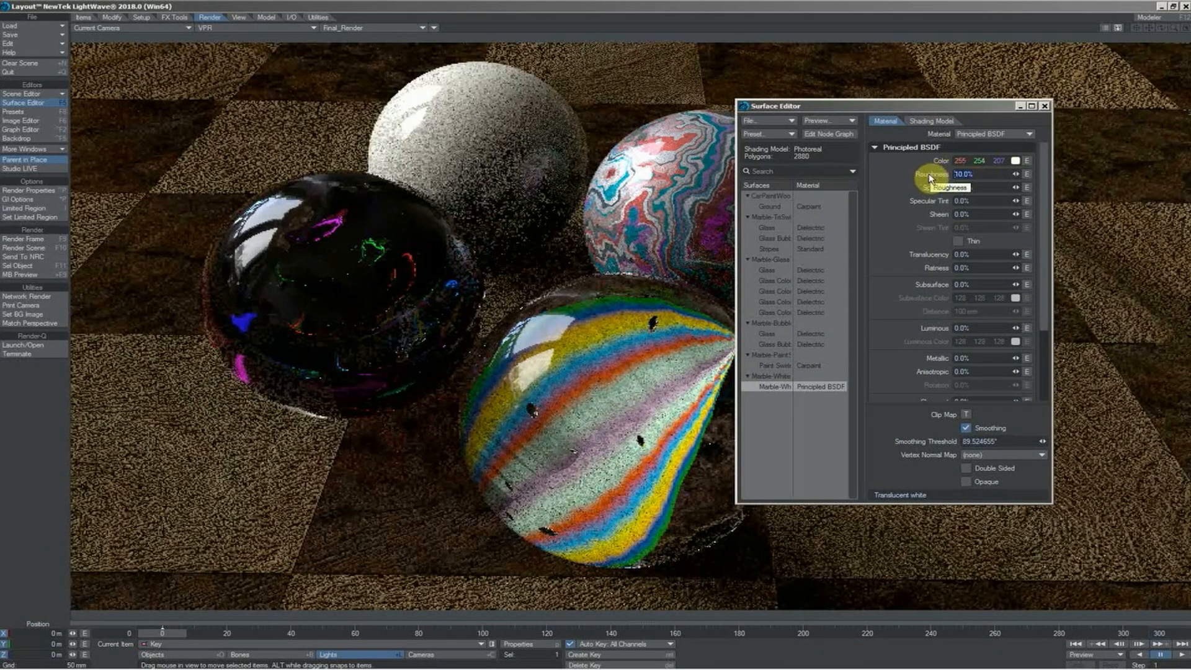
type("40")
key("Tab")
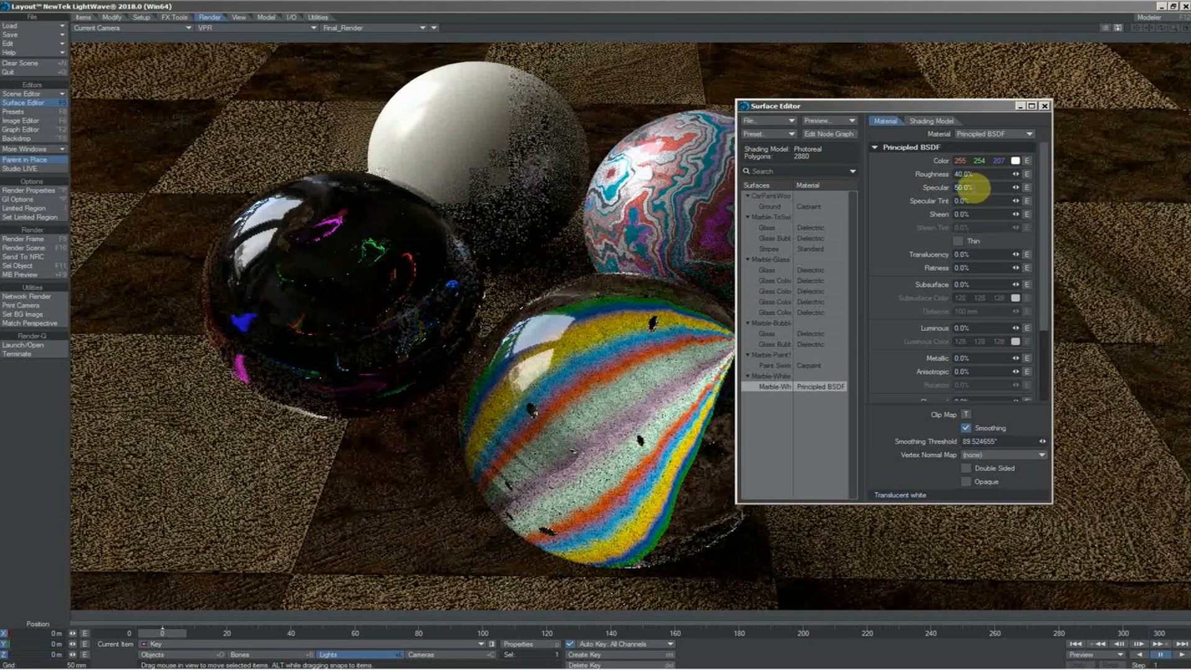
Set the Marble-White surface's subsurface to 40% with a pale cyan subsurface color and select its subsurface distance for editing
left_click(955, 286)
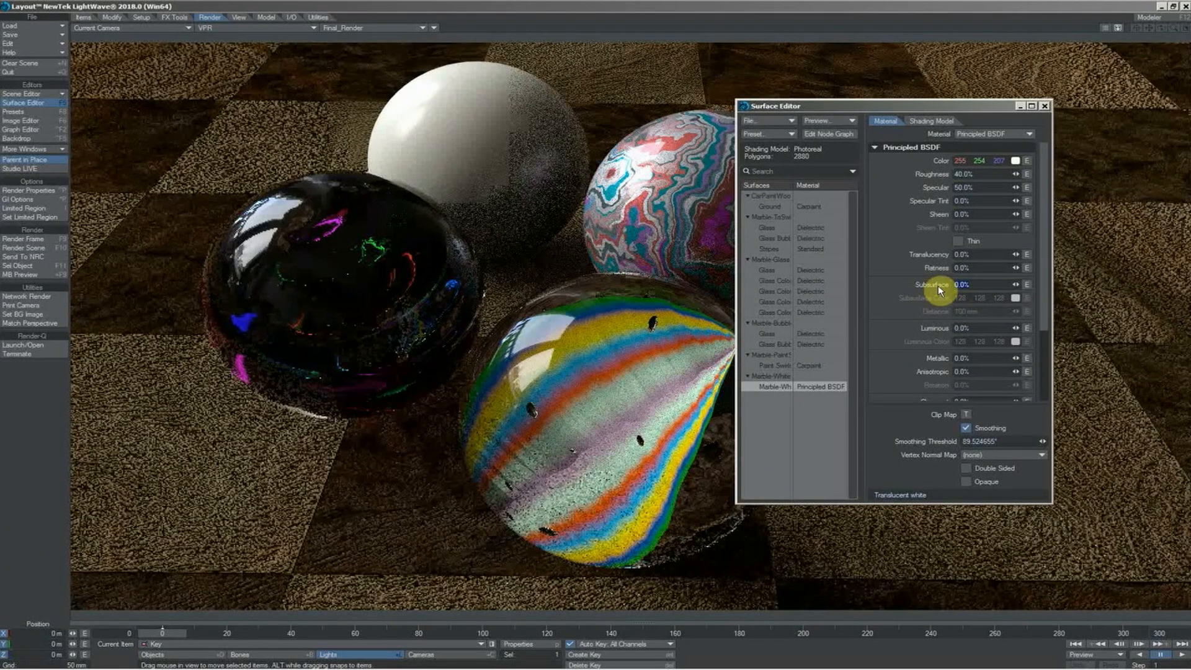
type("40")
key("Tab")
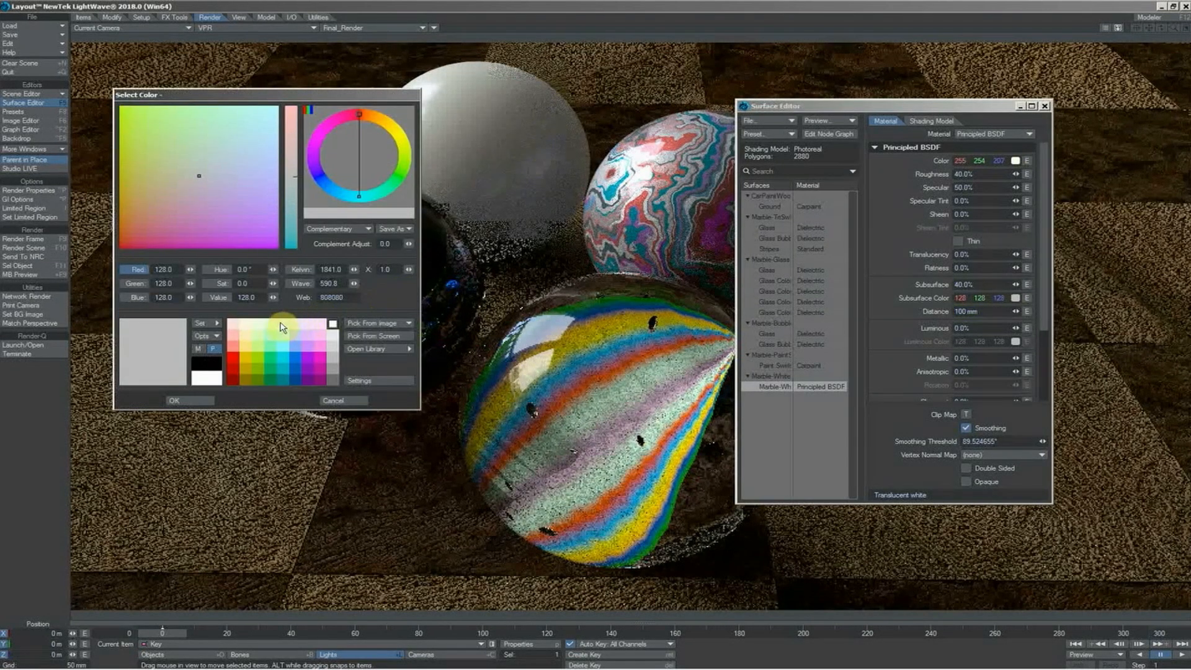
left_click(281, 324)
left_click(191, 400)
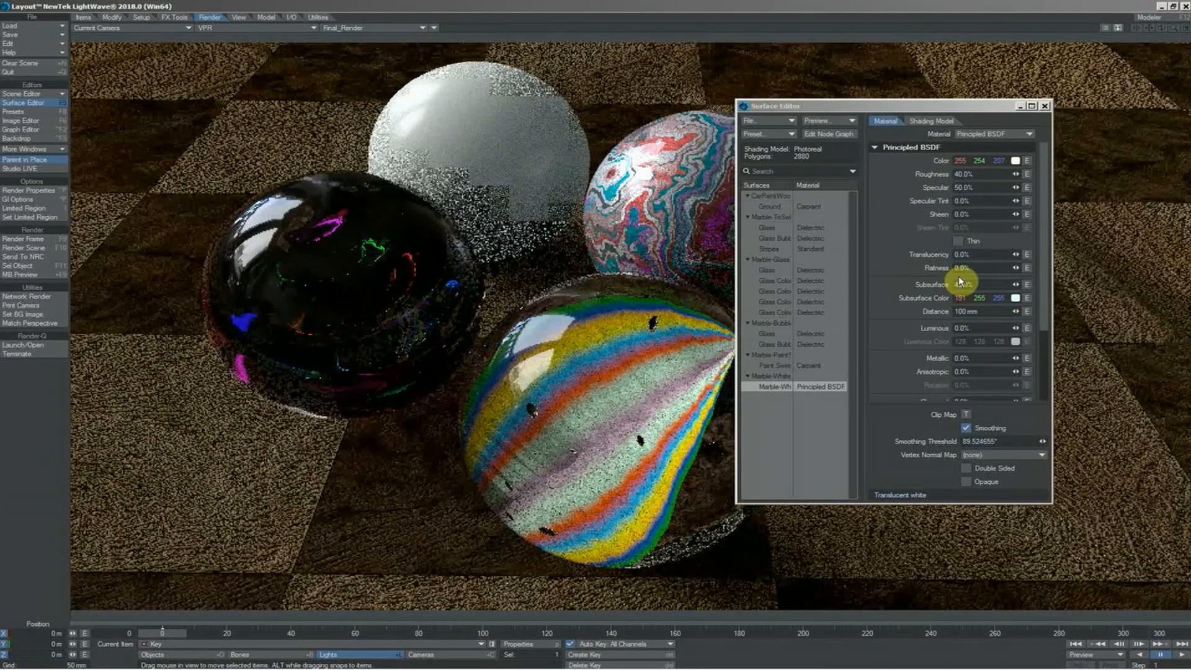
left_click_drag(967, 312, 942, 312)
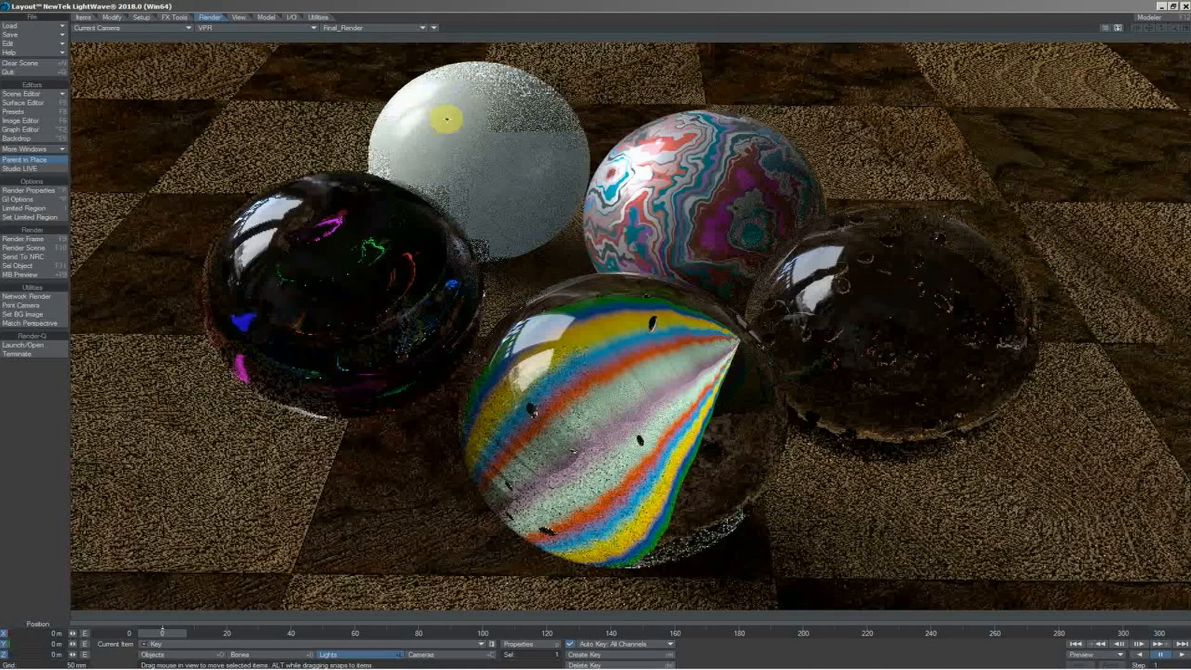
Set the VPR reflection samples to 2, refraction samples to 2 and subsurface scattering samples to 4 in the render properties
left_click(43, 191)
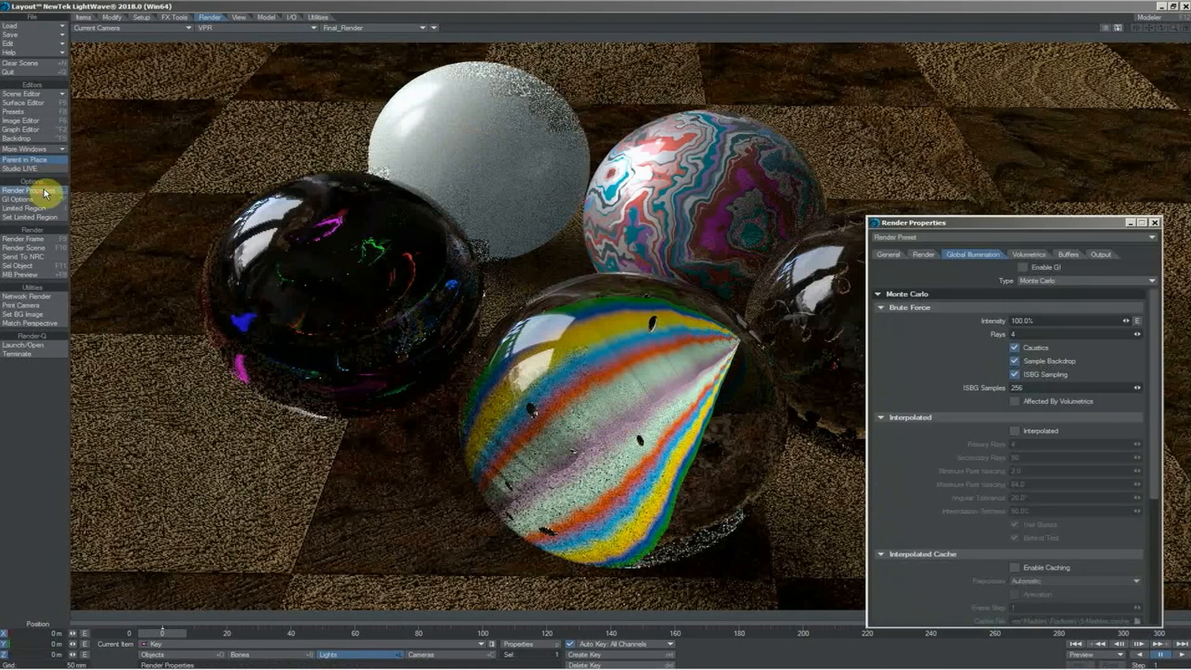
left_click(924, 255)
left_click(1027, 432)
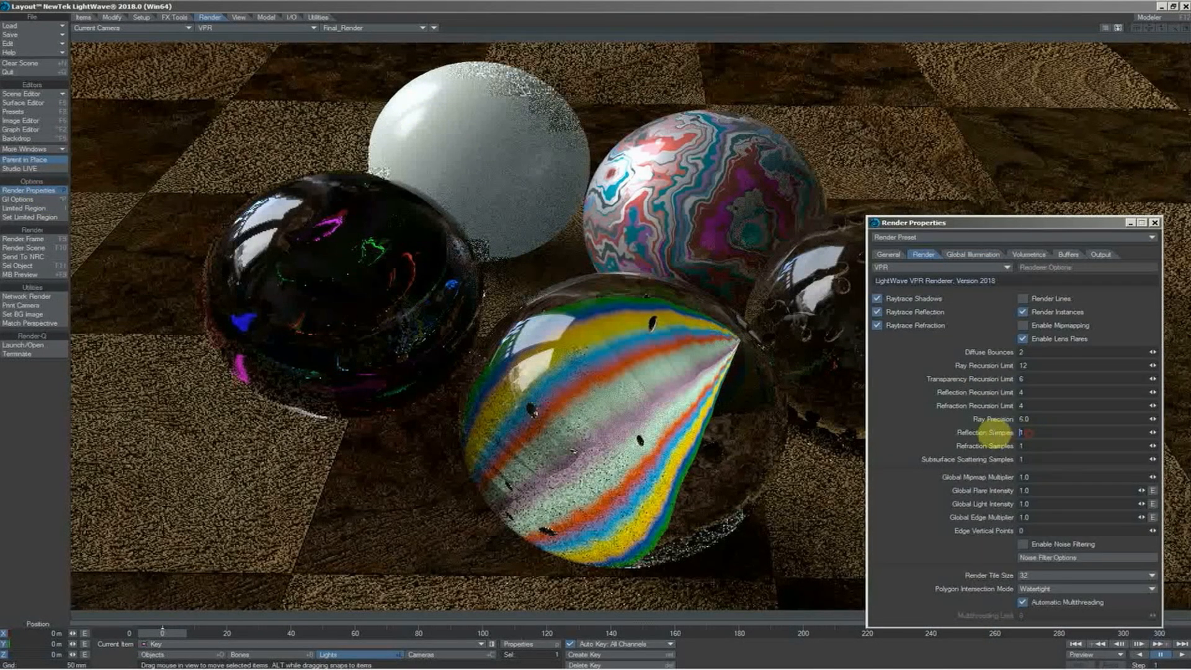
type("2")
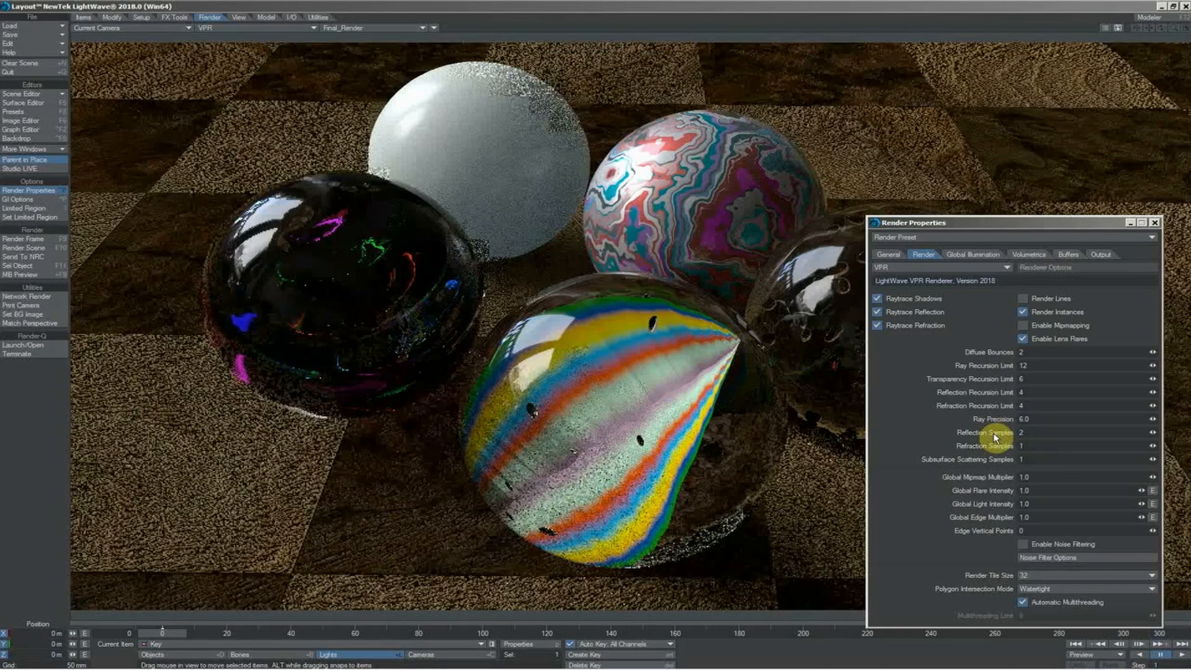
type("2")
key("Return")
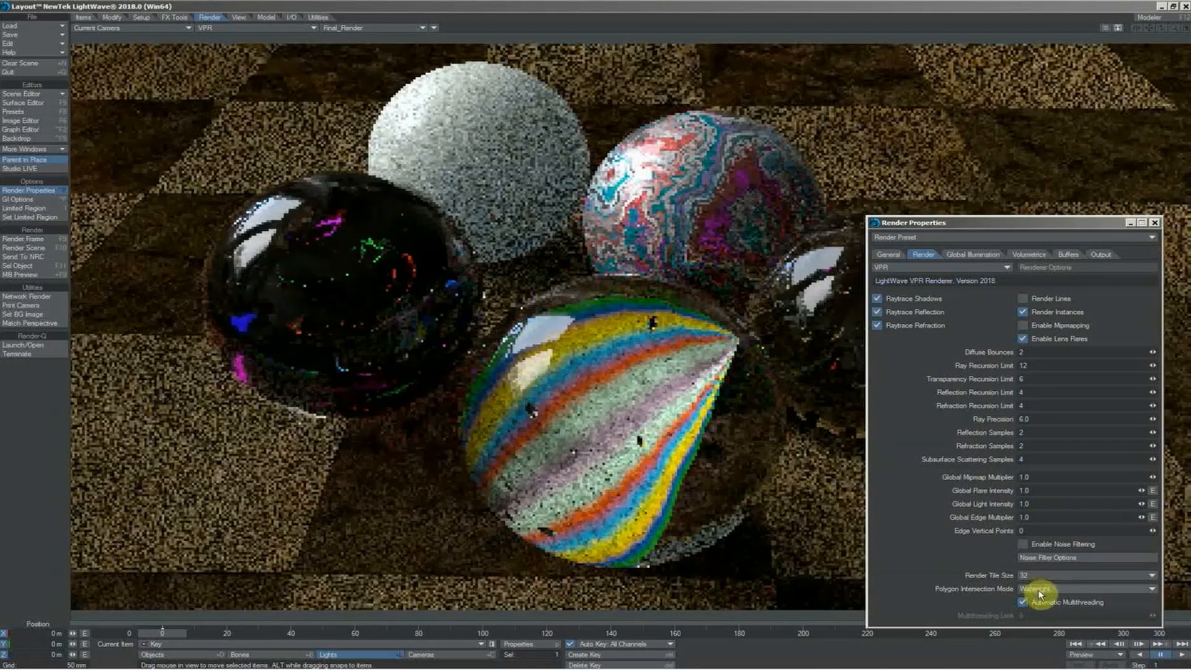
Set the polygon intersection mode to Fastest and close the render properties
left_click(1039, 589)
left_click(1040, 584)
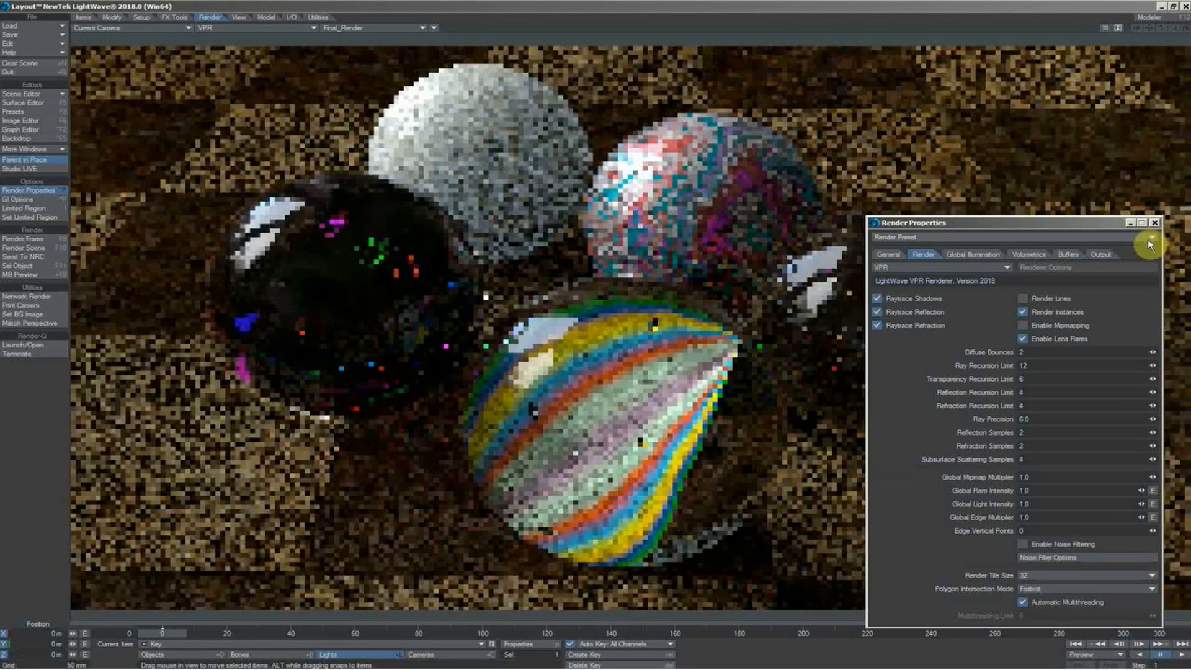
left_click(1155, 222)
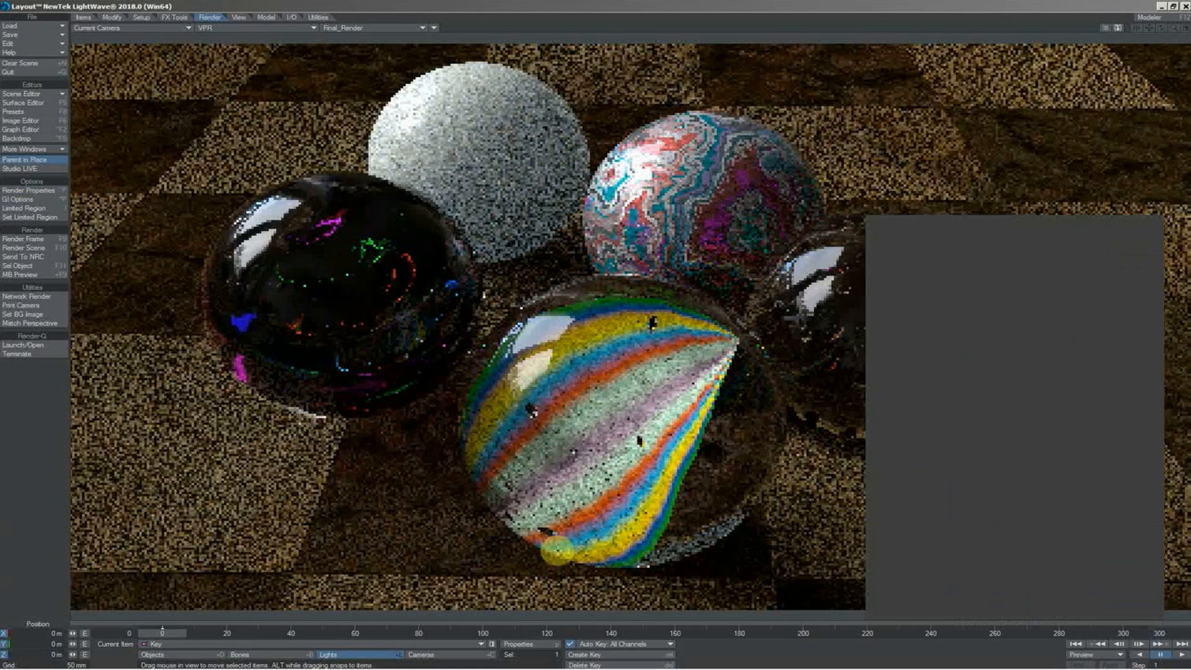
Set the camera's maximum samples to 12 in its properties
left_click(477, 655)
left_click(515, 645)
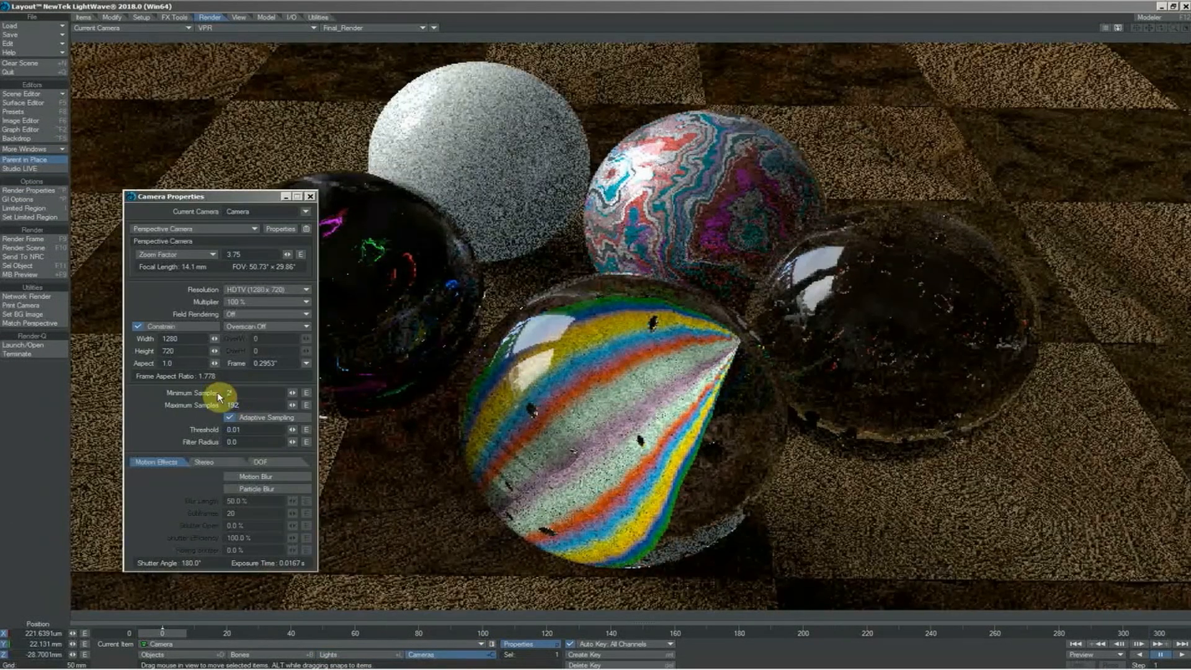
key("Tab")
type("12")
key("Tab")
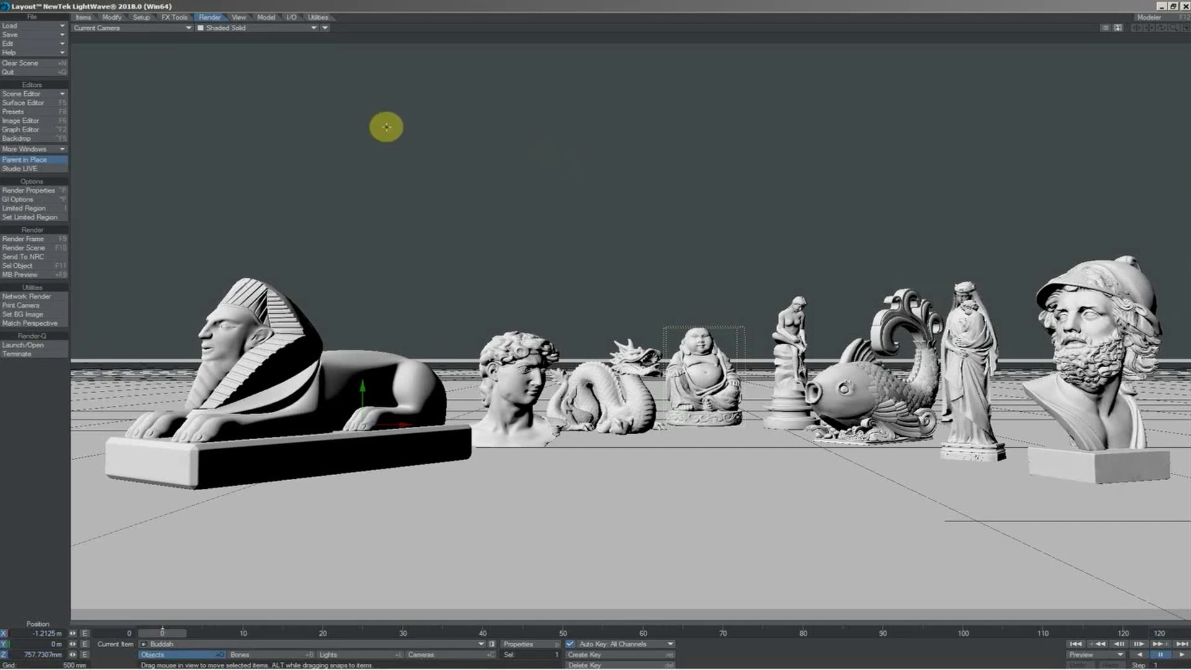
Preview the statue scene with VPR and return the viewport to Textured Shaded Solid
left_click(261, 27)
left_click(344, 82)
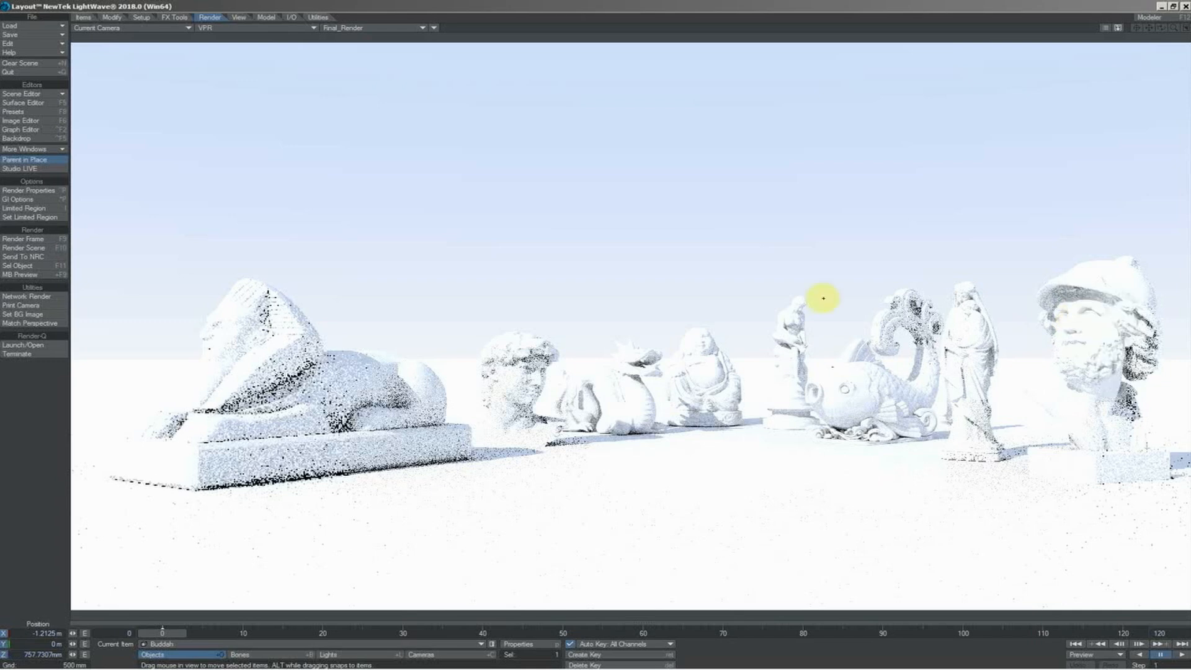
left_click(300, 28)
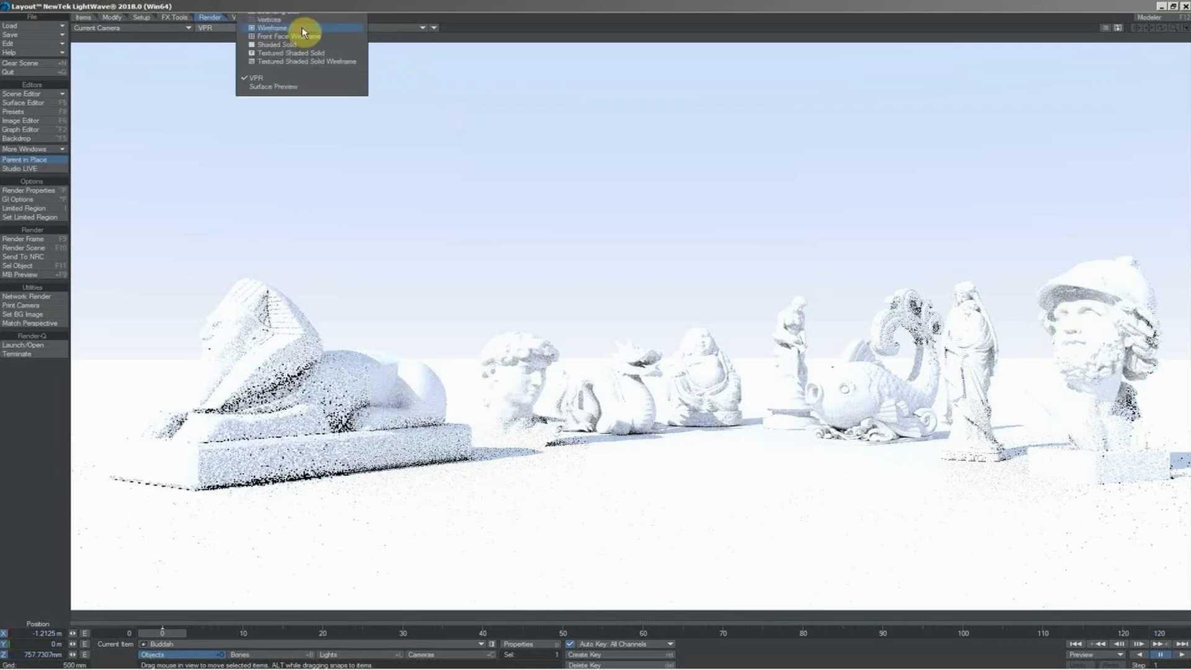
left_click(301, 71)
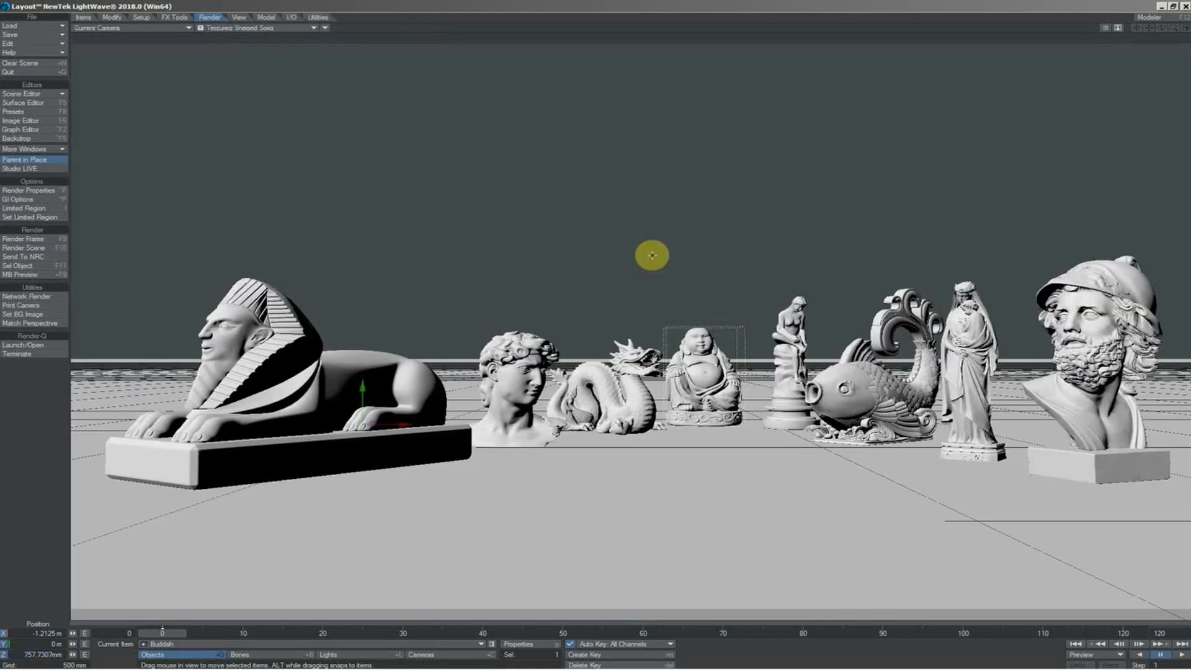
Apply the sRGB color space preset in the preferences and close them
key("o")
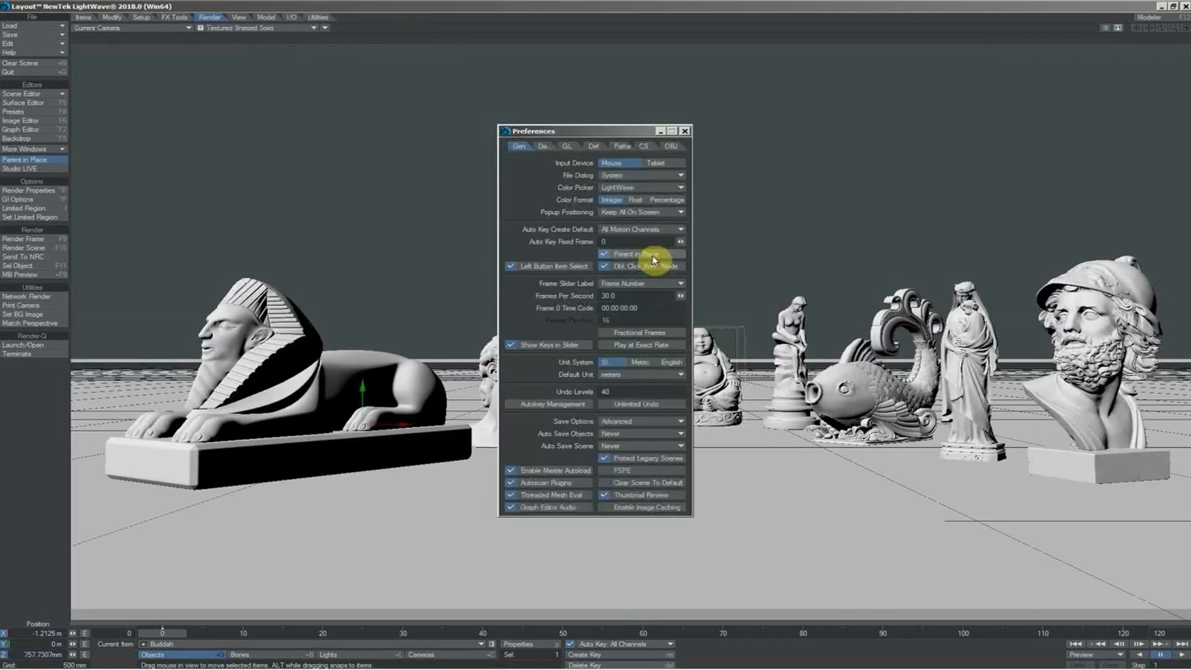
left_click(645, 147)
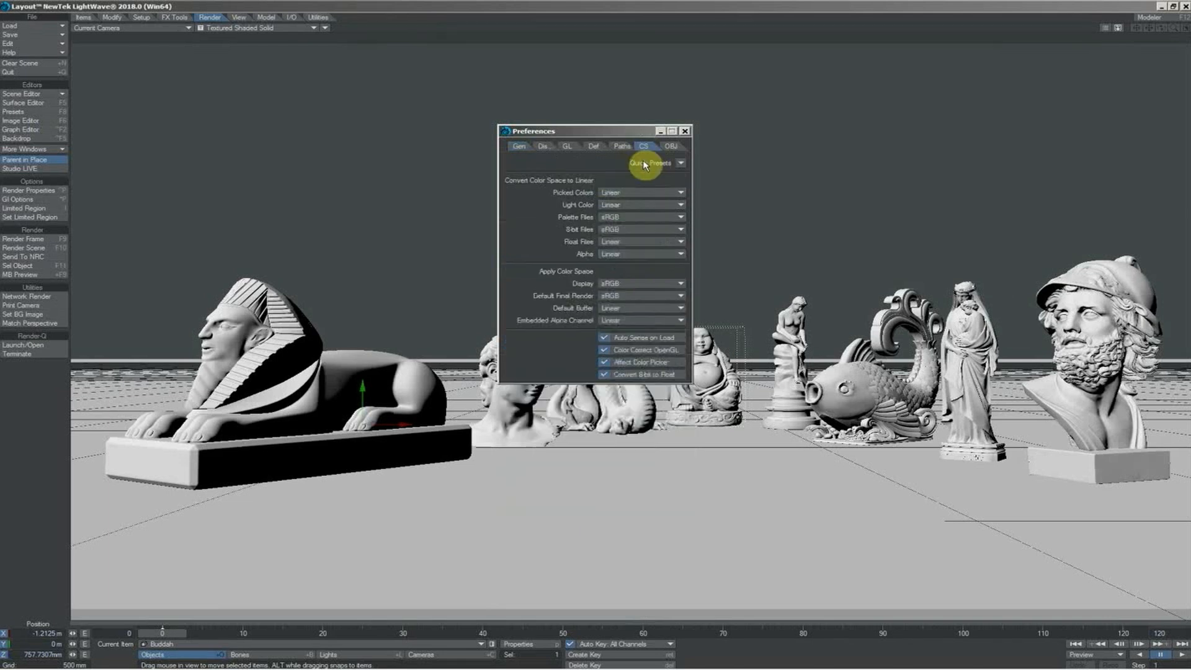
left_click(681, 164)
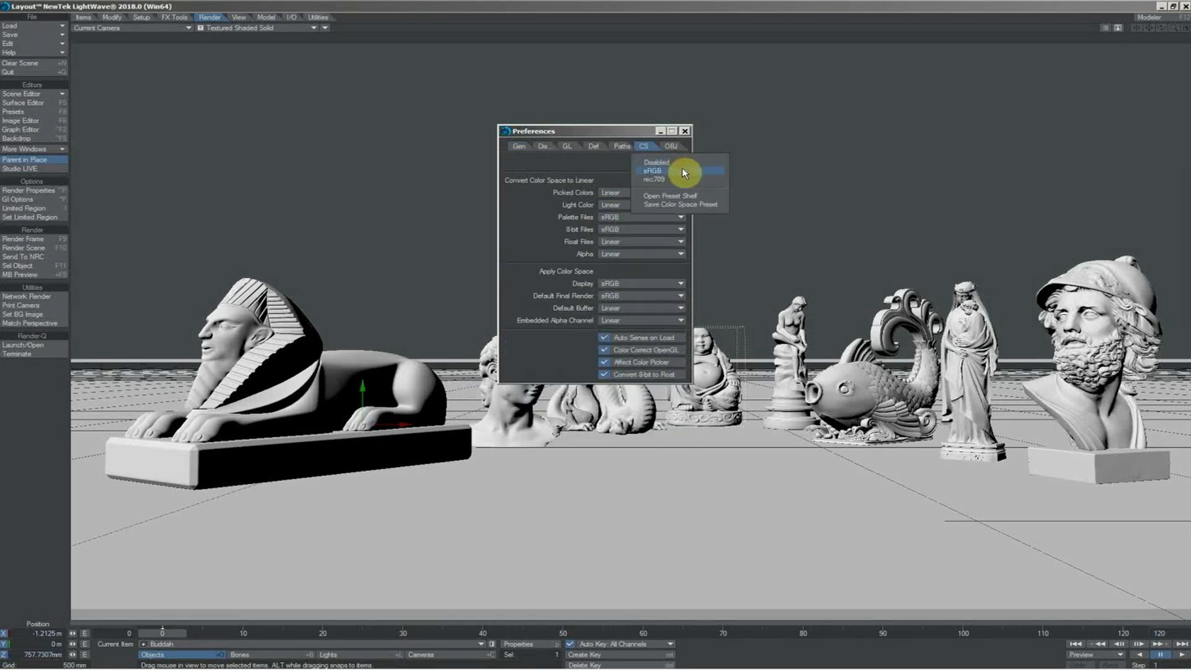
left_click(685, 171)
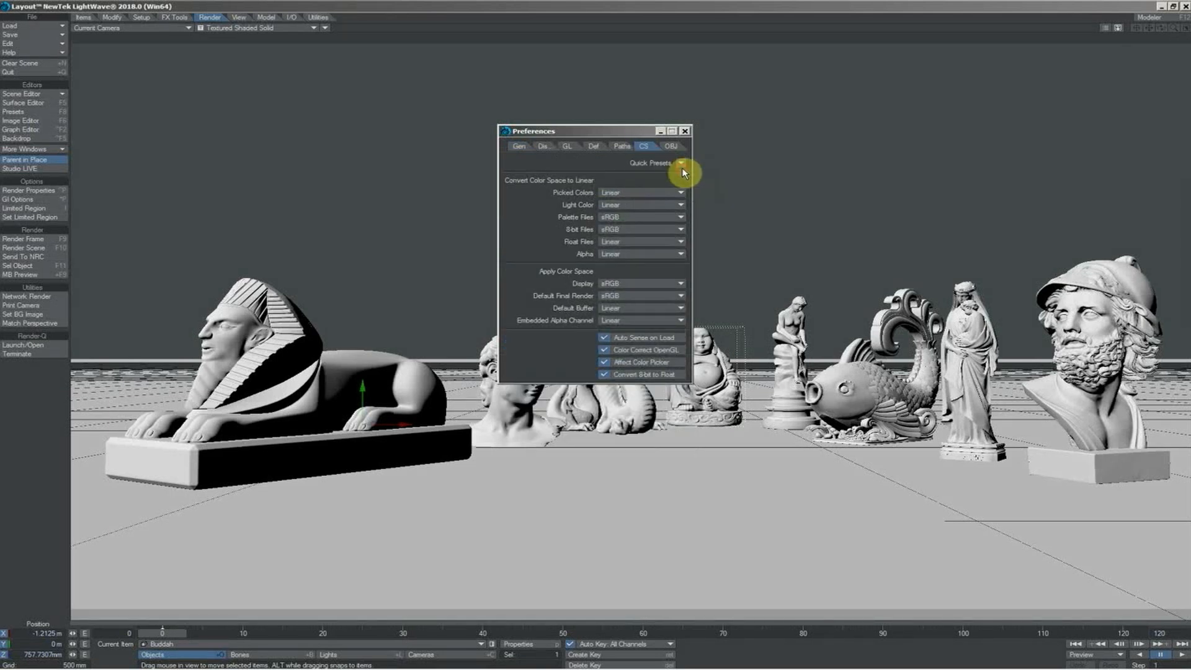
left_click(686, 132)
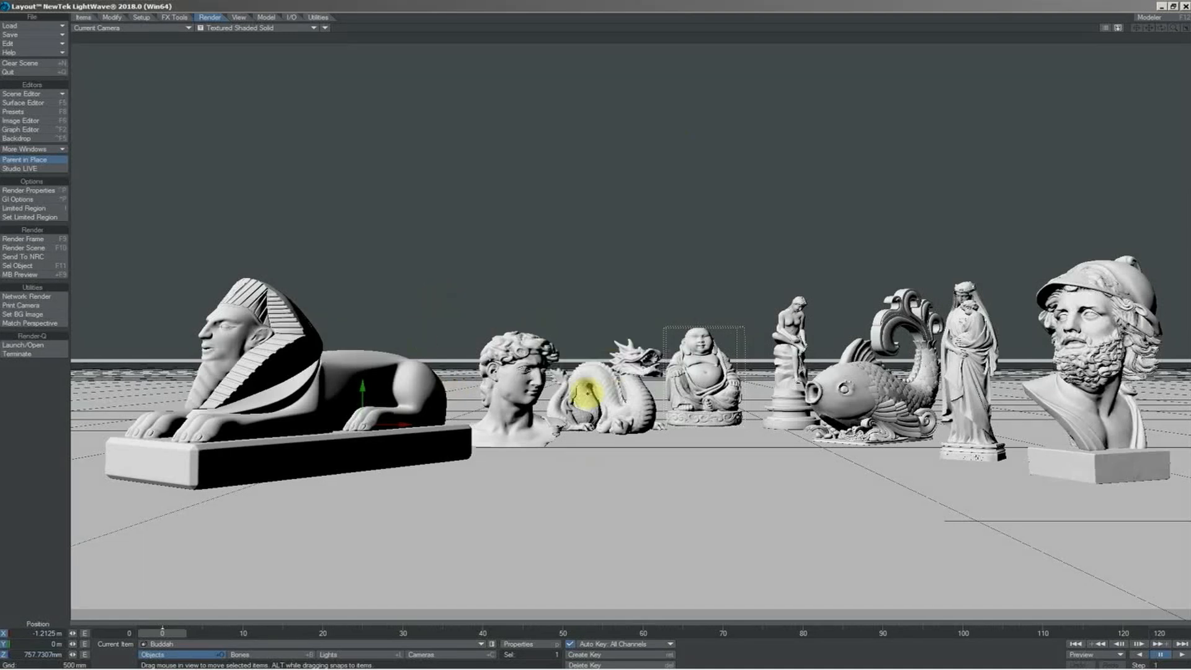
Change the statue scene's distant light to an Environment light with an intensity of 1 lx
key("4")
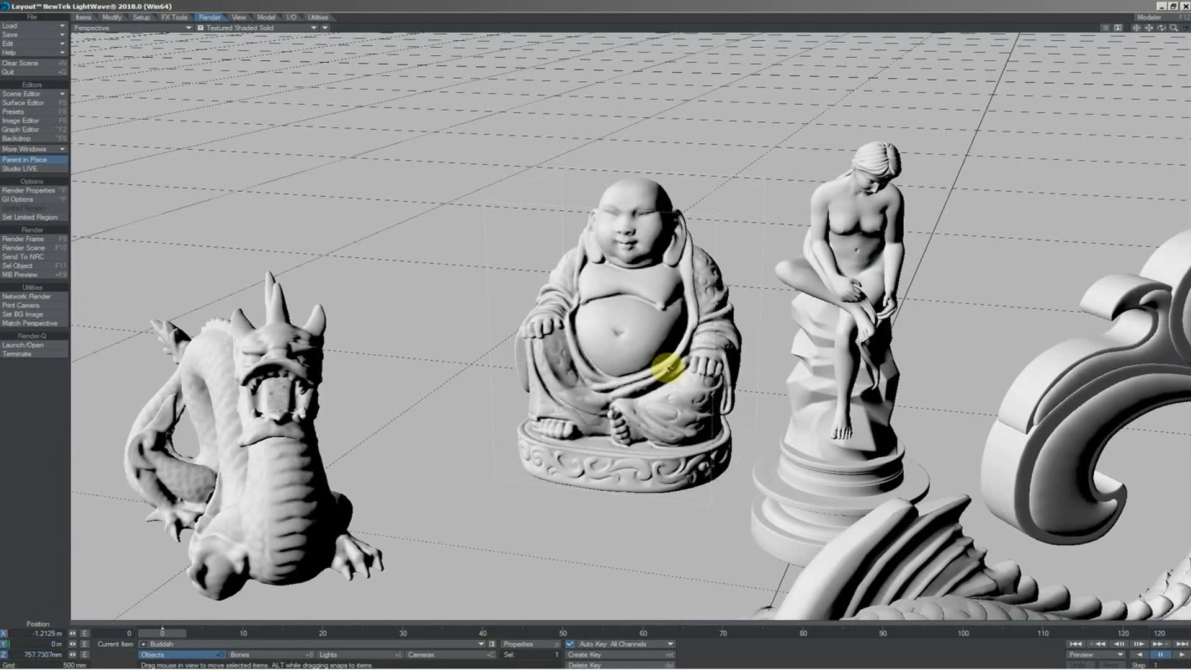
left_click_drag(1170, 29, 899, 151)
left_click_drag(767, 192, 1175, 34)
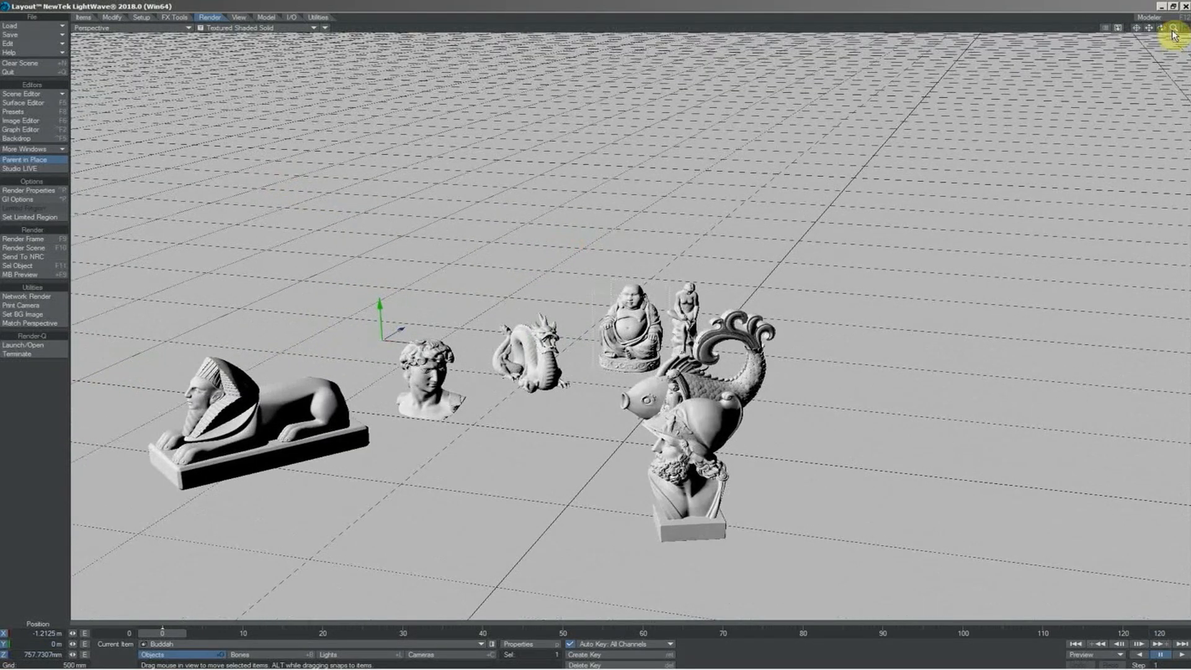
key("shift+l")
key("p")
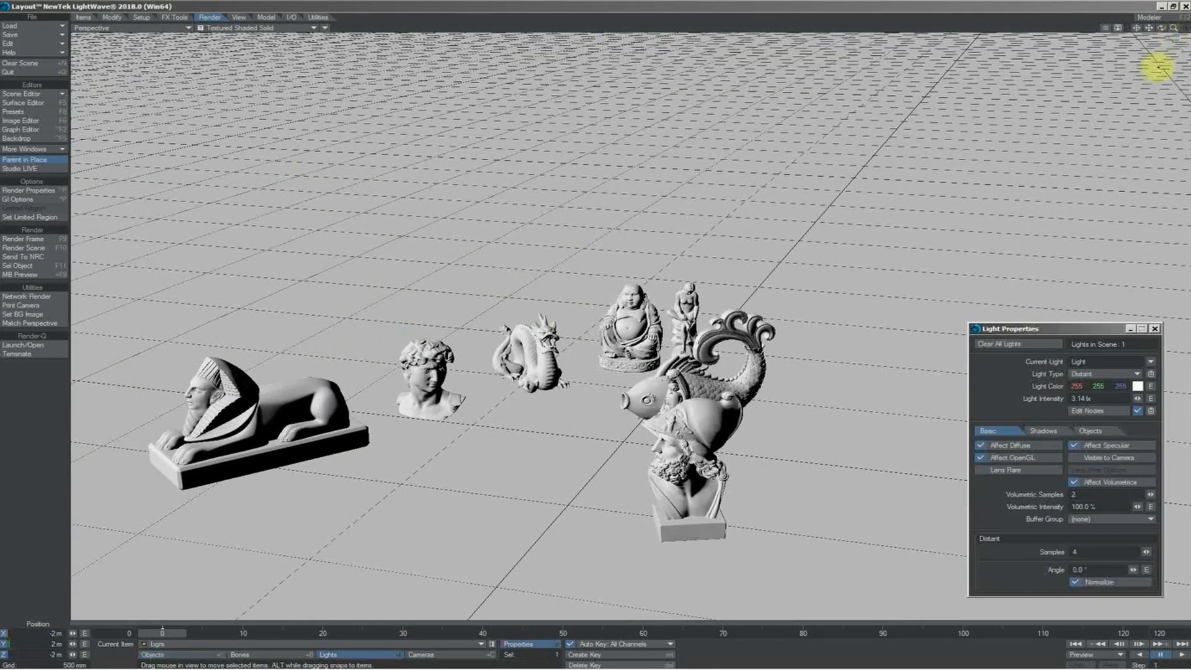
left_click(1083, 375)
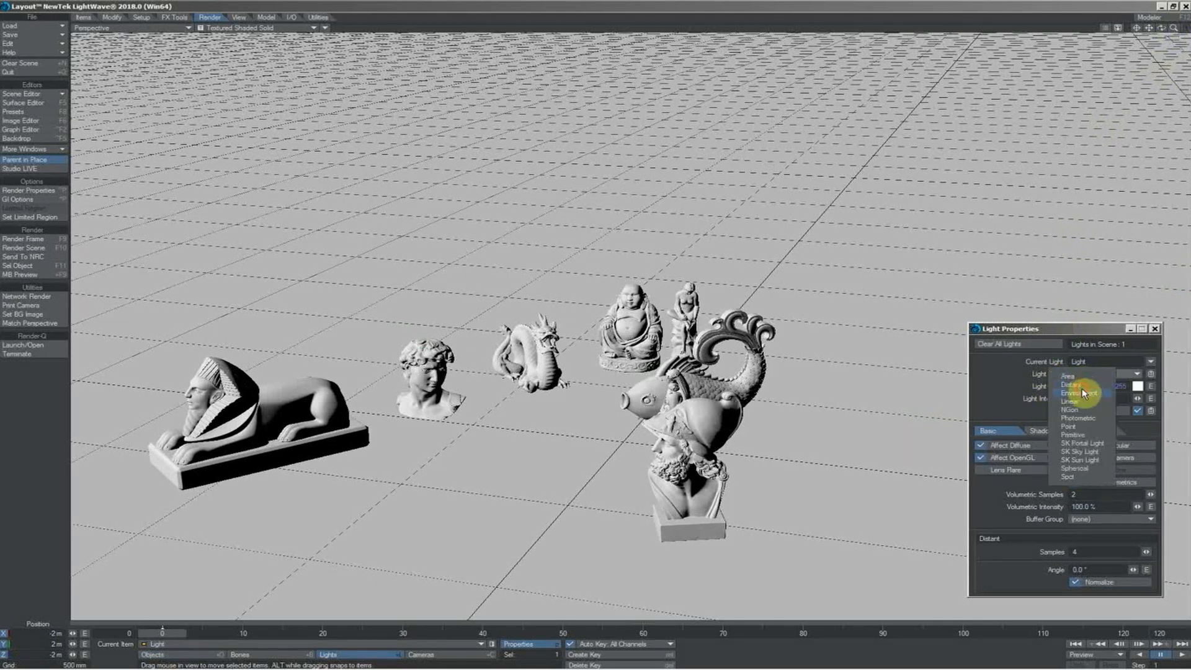
left_click(1080, 393)
left_click_drag(1099, 397, 1045, 400)
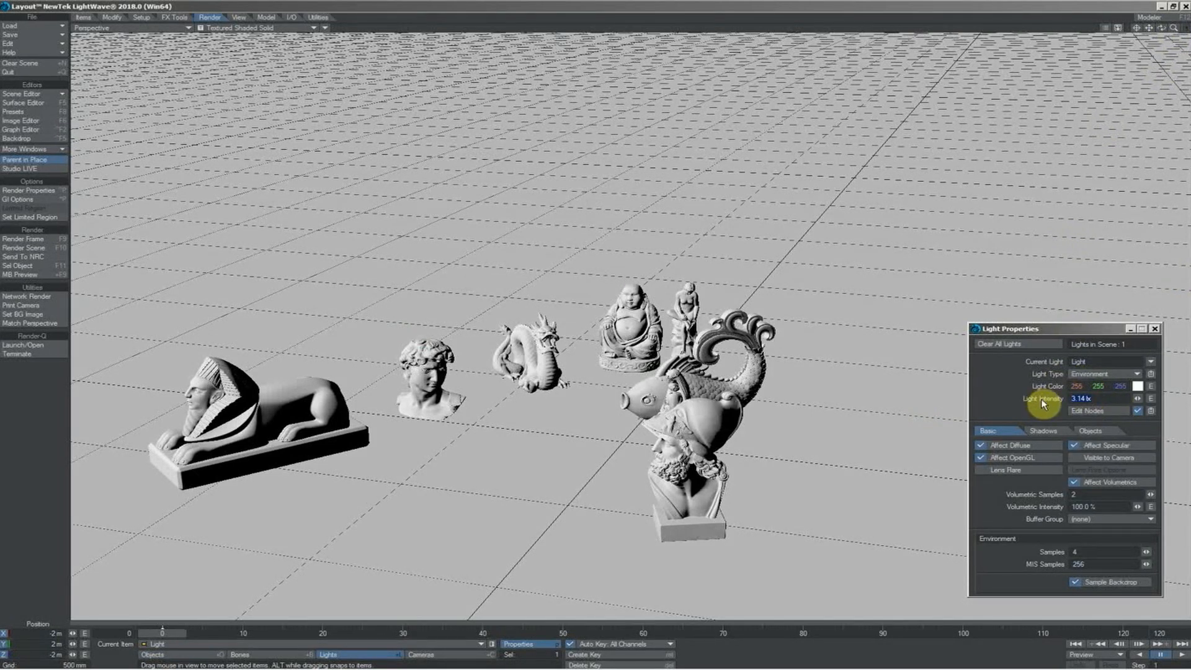
type("1")
key("Return")
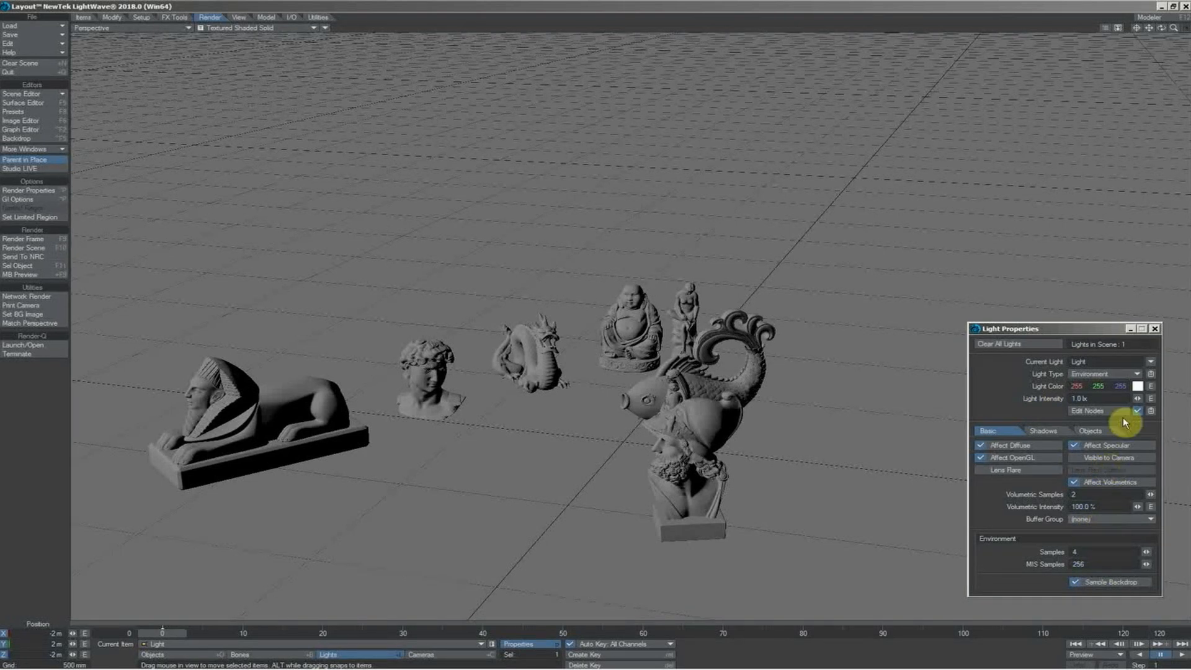
Disable global illumination in the render properties and show the scene through the camera in VPR
left_click(255, 28)
left_click(251, 81)
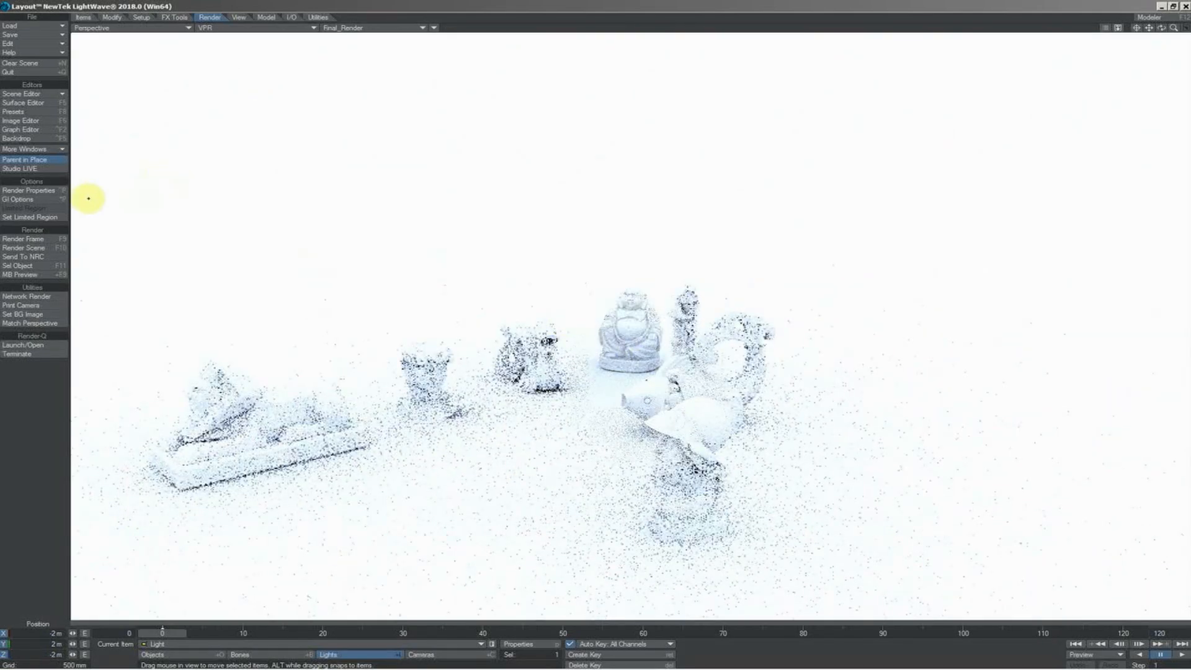
left_click(39, 200)
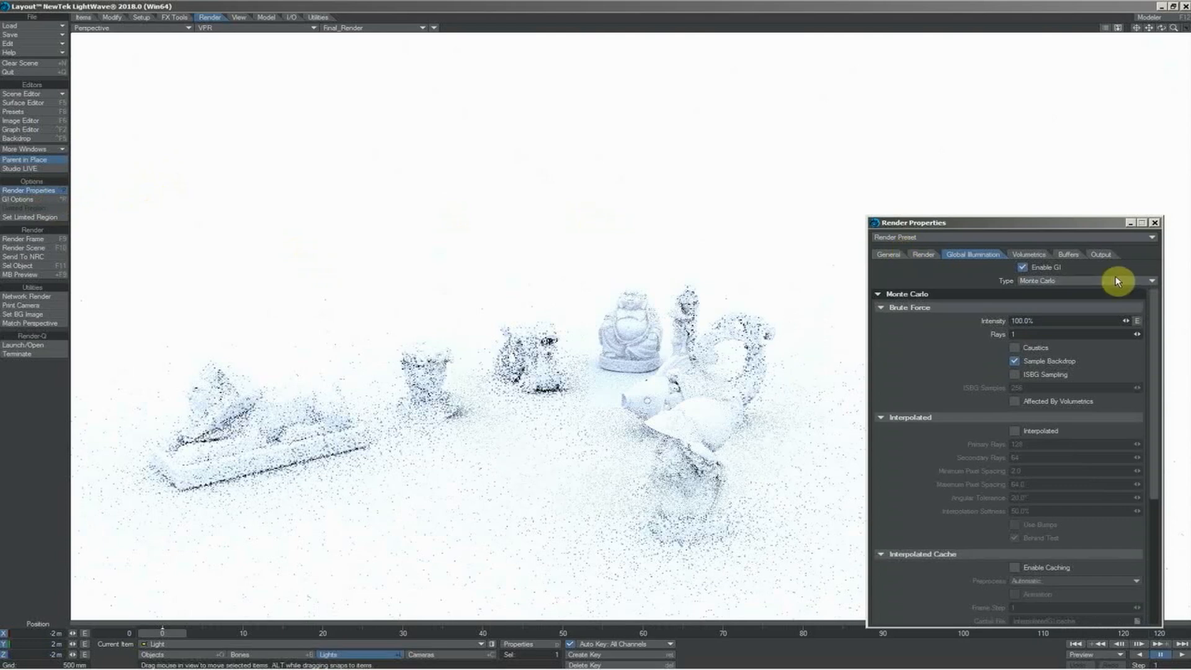
left_click(1021, 268)
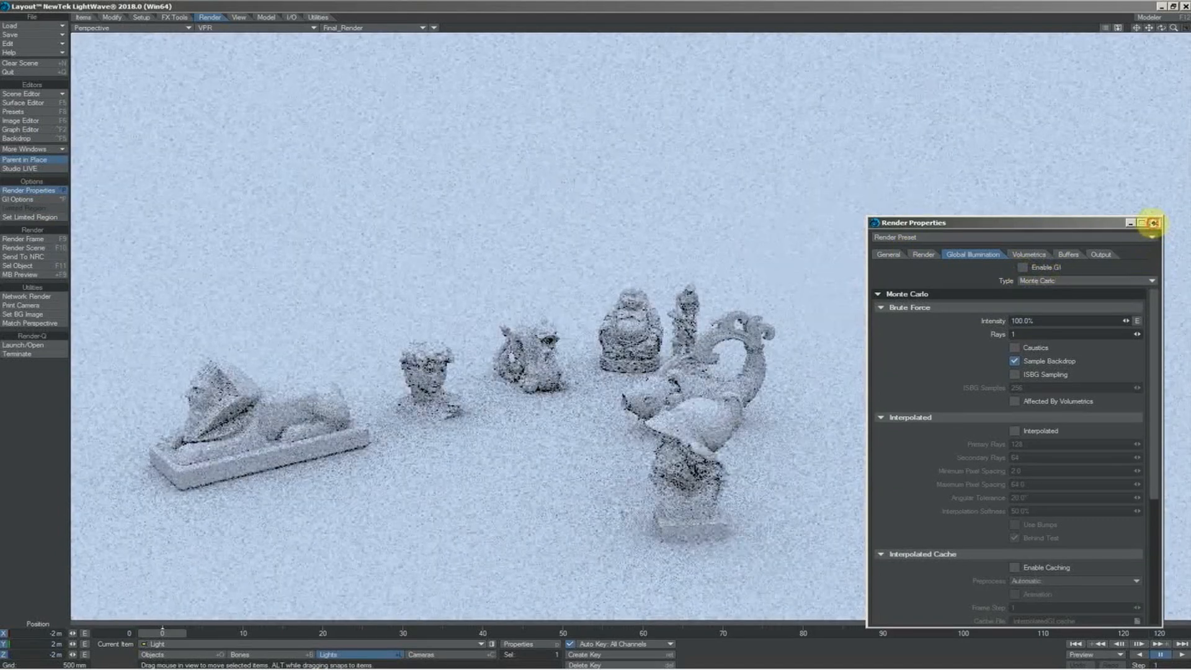
left_click(1155, 223)
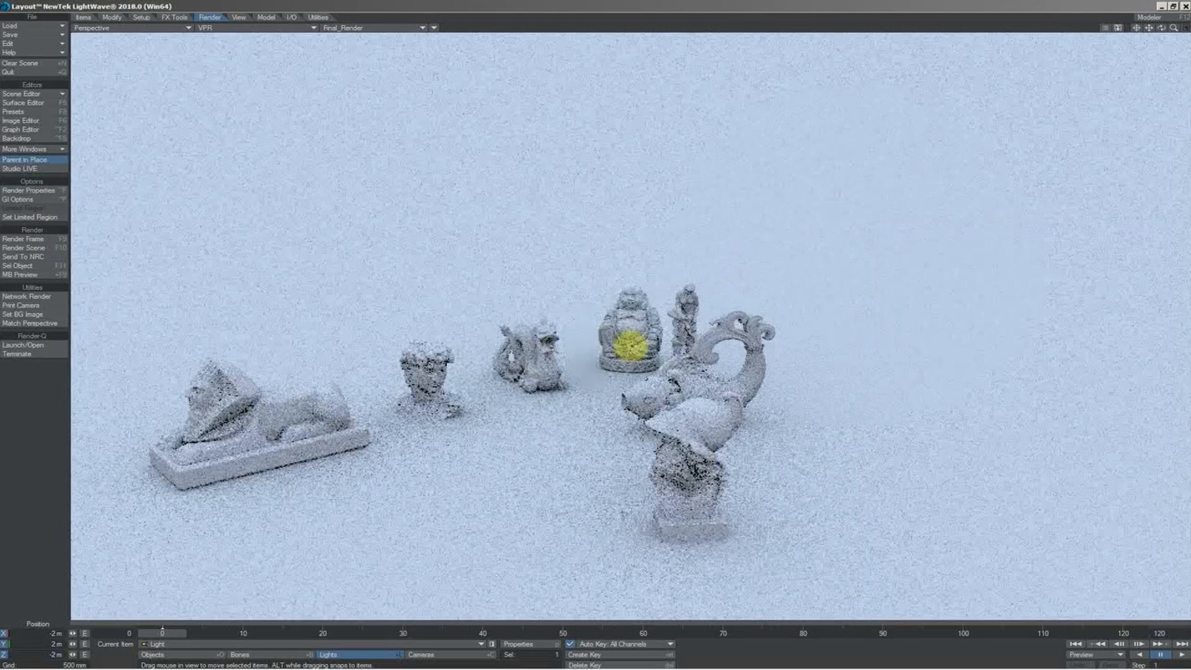
key("6")
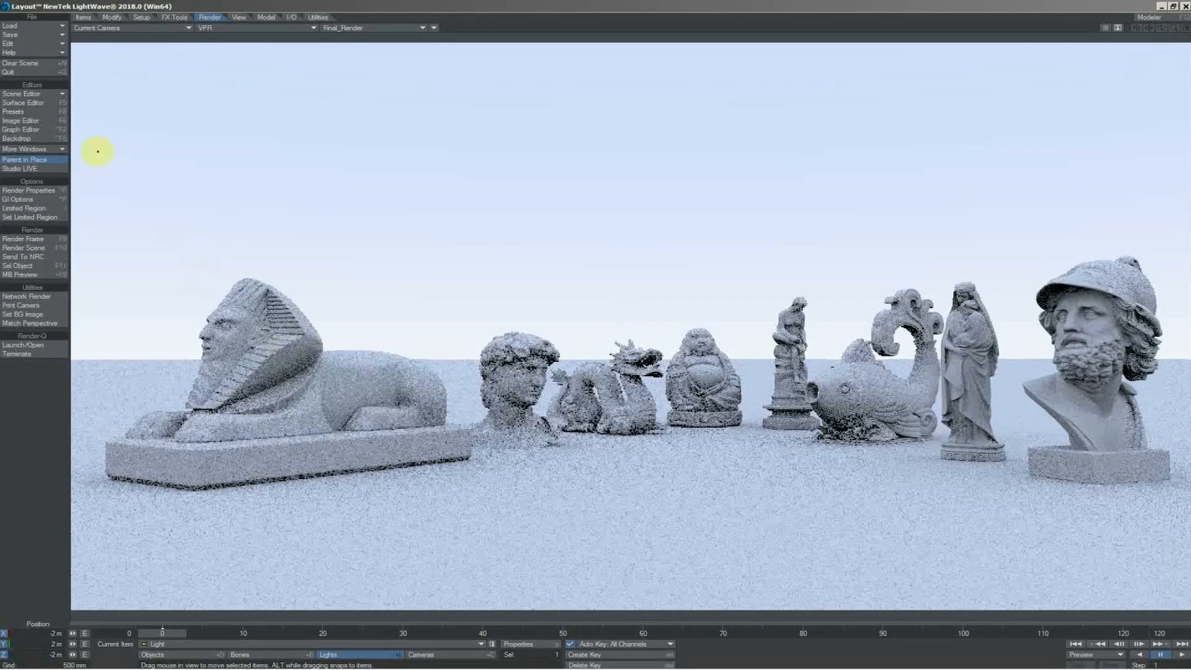
Set the reflection and refraction options of all the scene's surfaces to Raytrace Only and close the surface settings
left_click(39, 104)
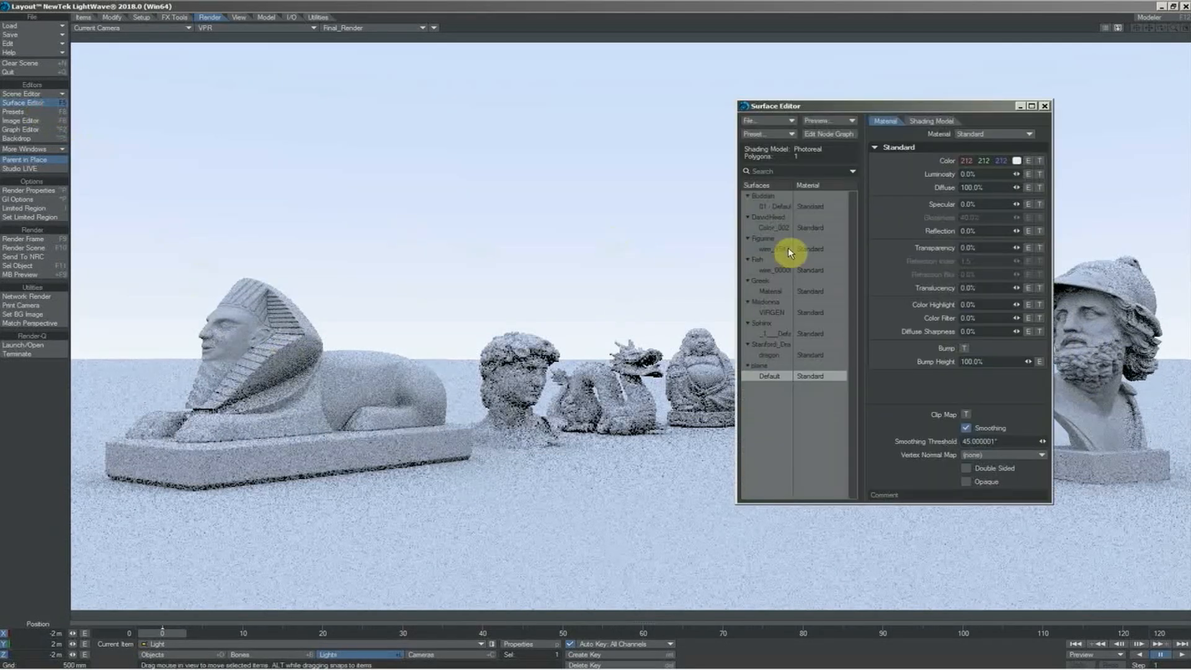
left_click(777, 206)
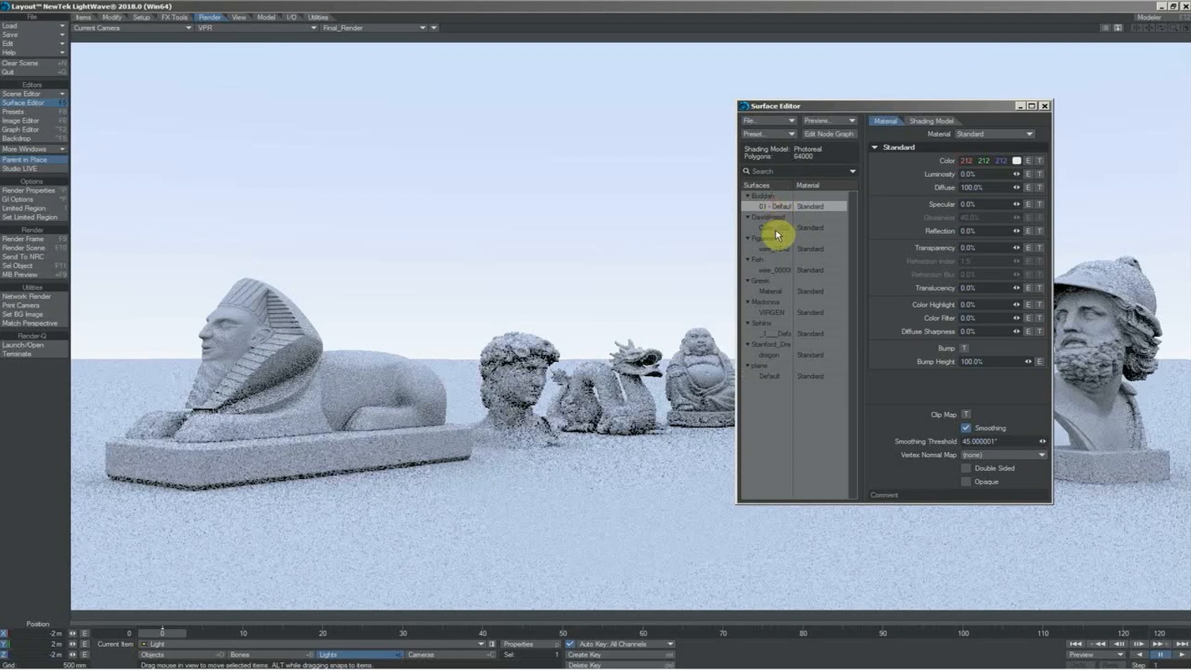
left_click(776, 229)
left_click(775, 376, "shift")
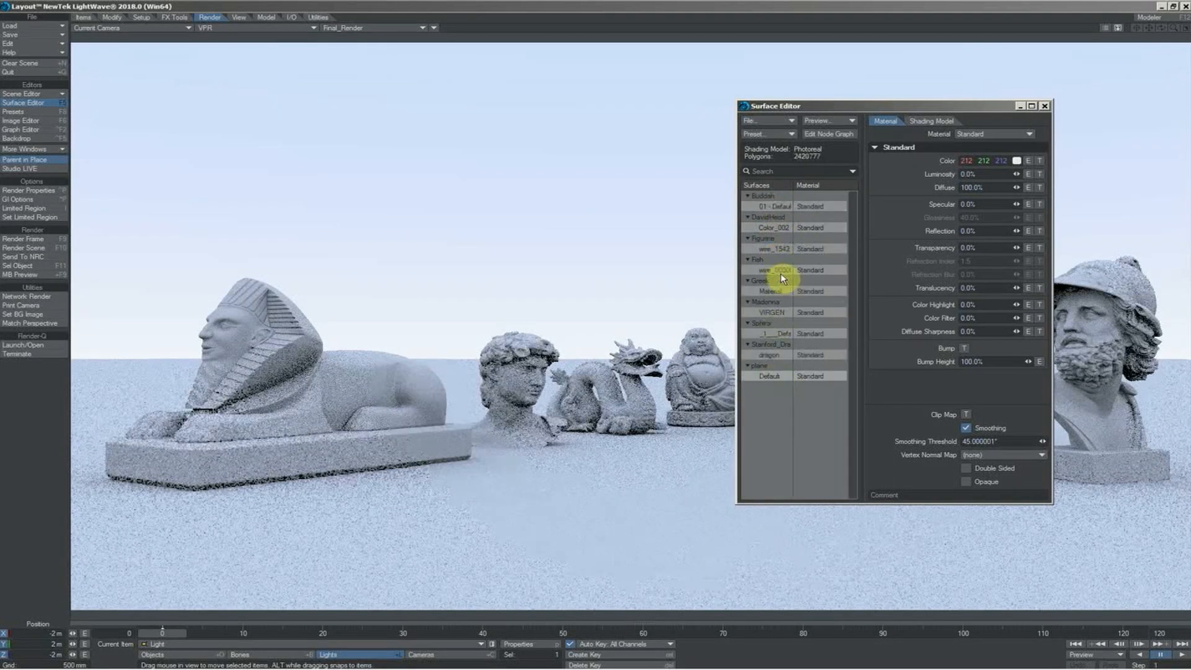
left_click(931, 121)
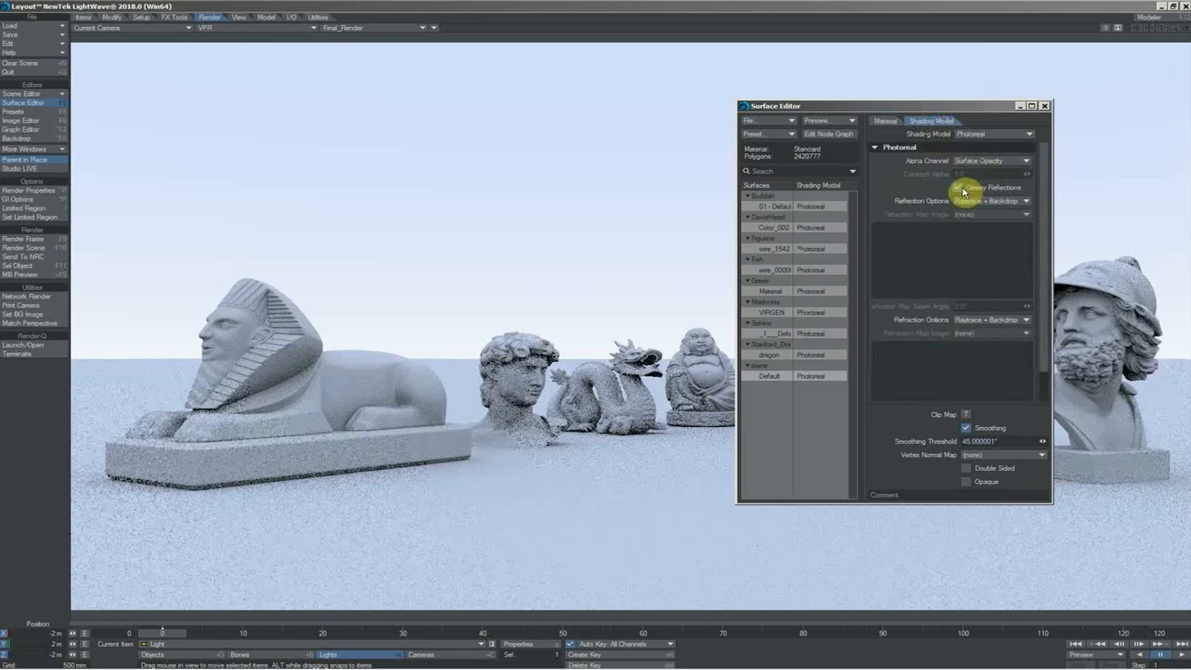
left_click(989, 205)
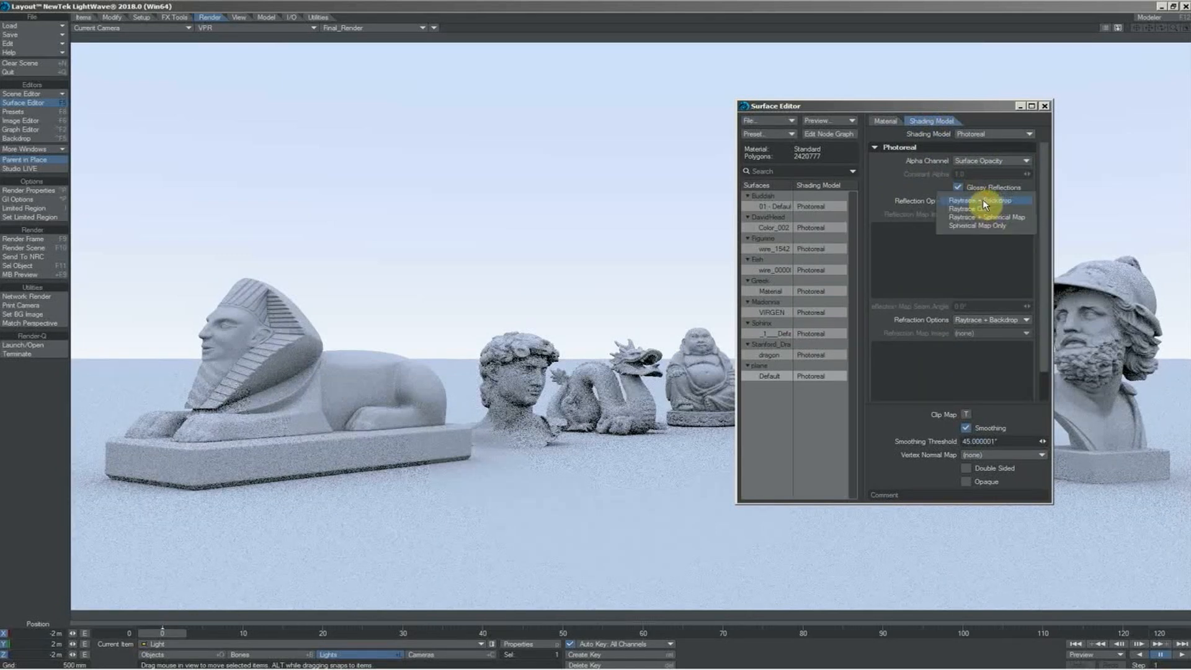
left_click(1004, 208)
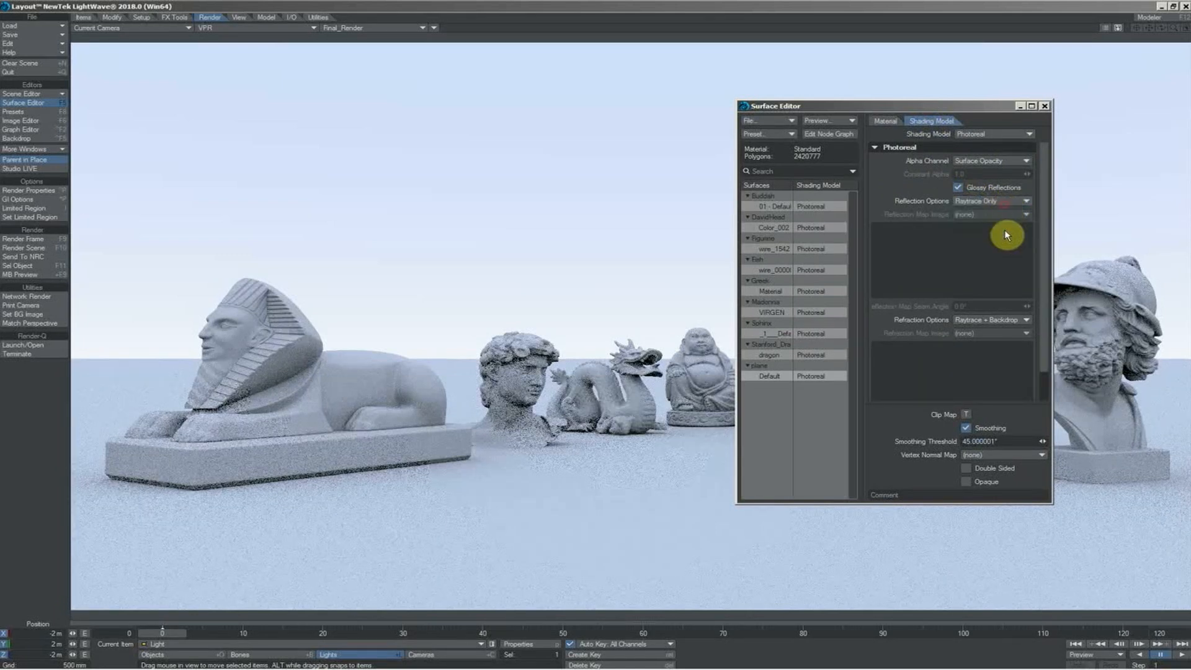
key("F5")
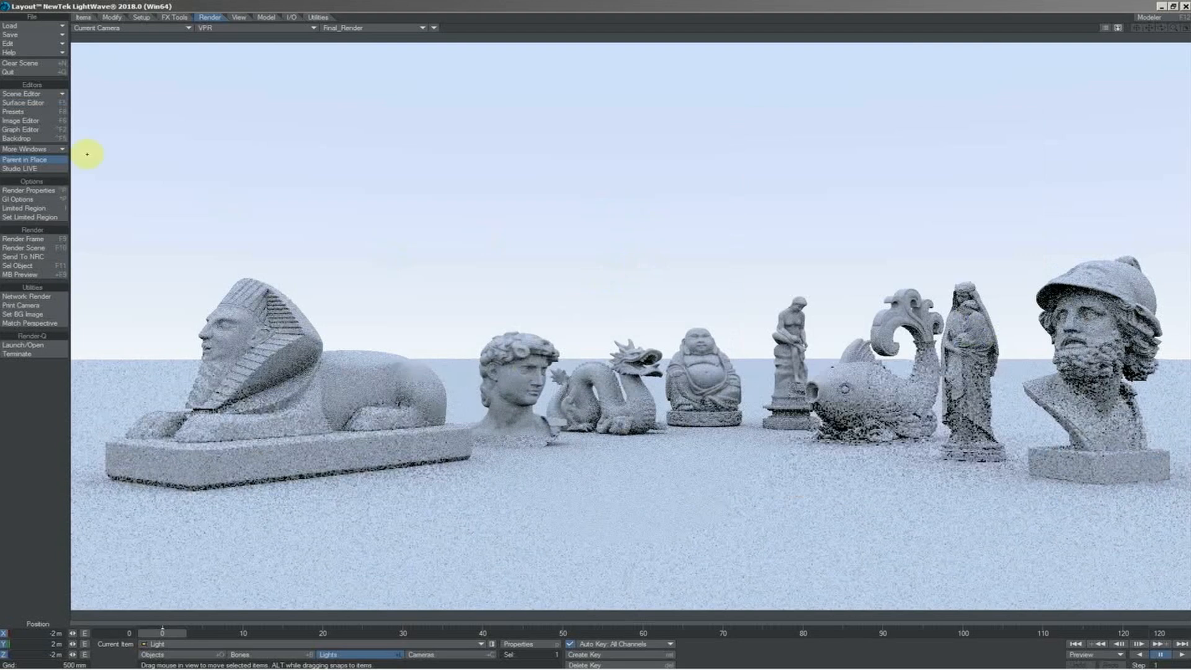
Add a Textured Environment to the backdrop and load Ditch-River_2k.hdr as its image map
left_click(42, 137)
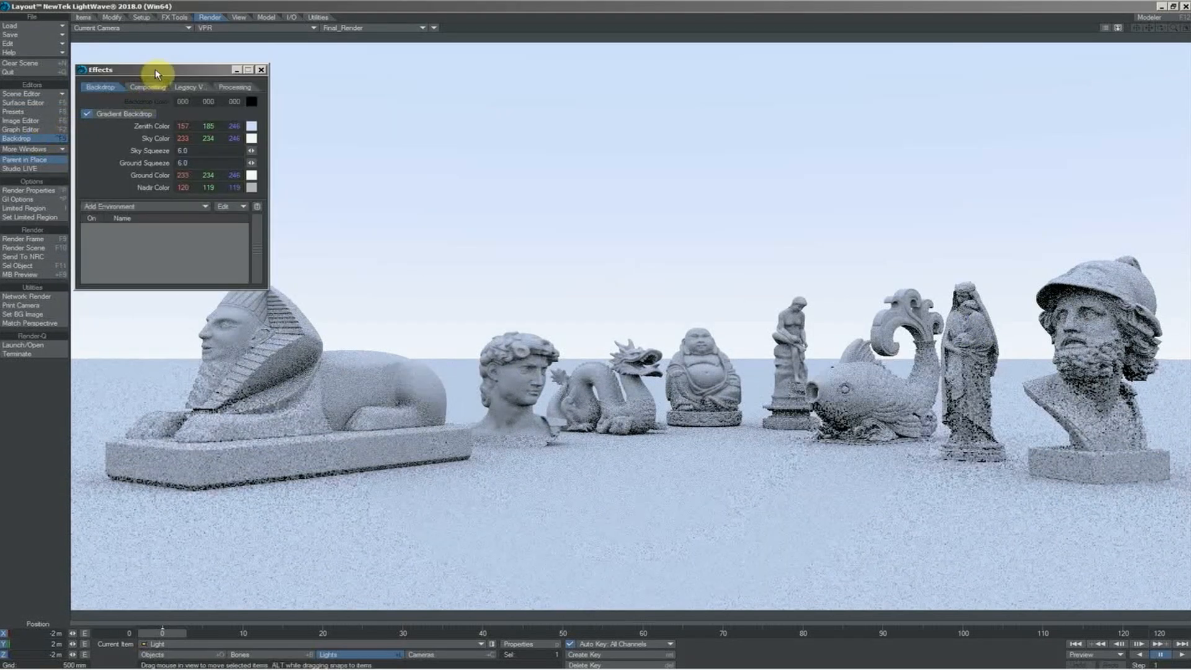
left_click_drag(155, 69, 646, 103)
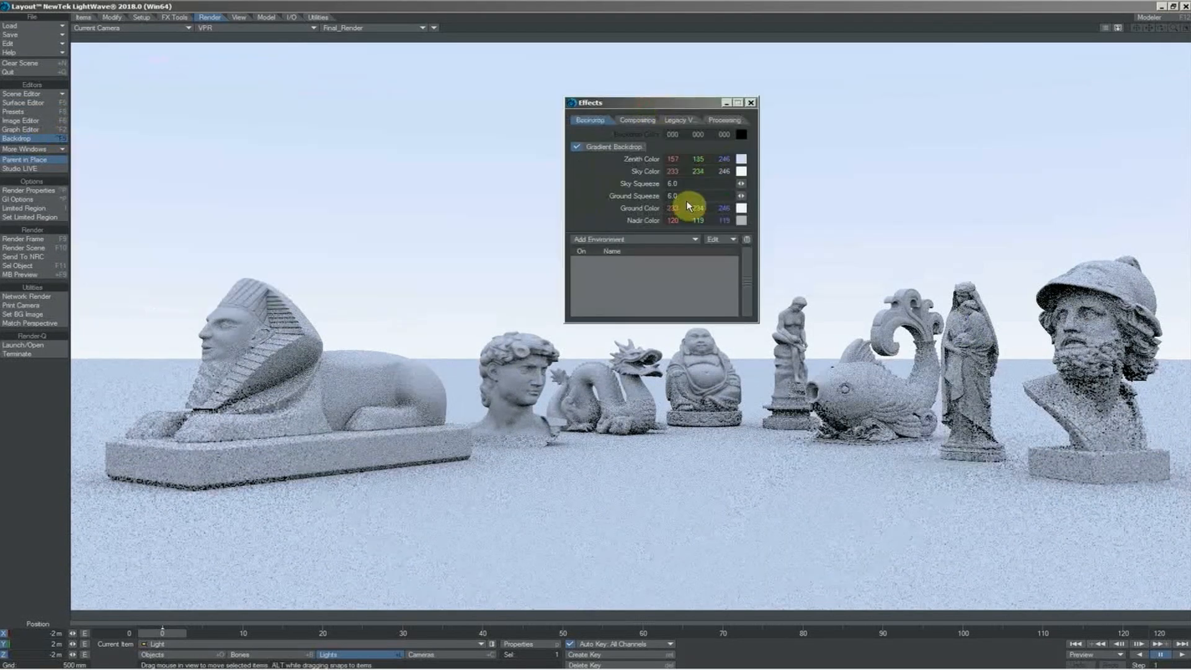
left_click(662, 245)
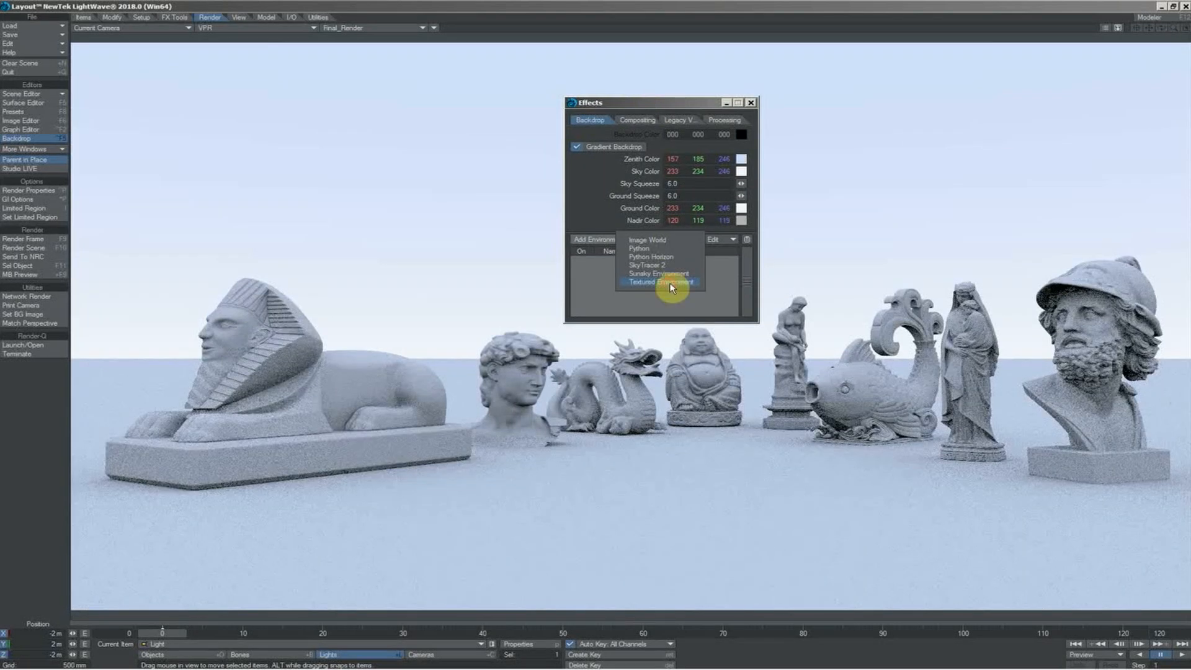
left_click(671, 282)
double_click(641, 260)
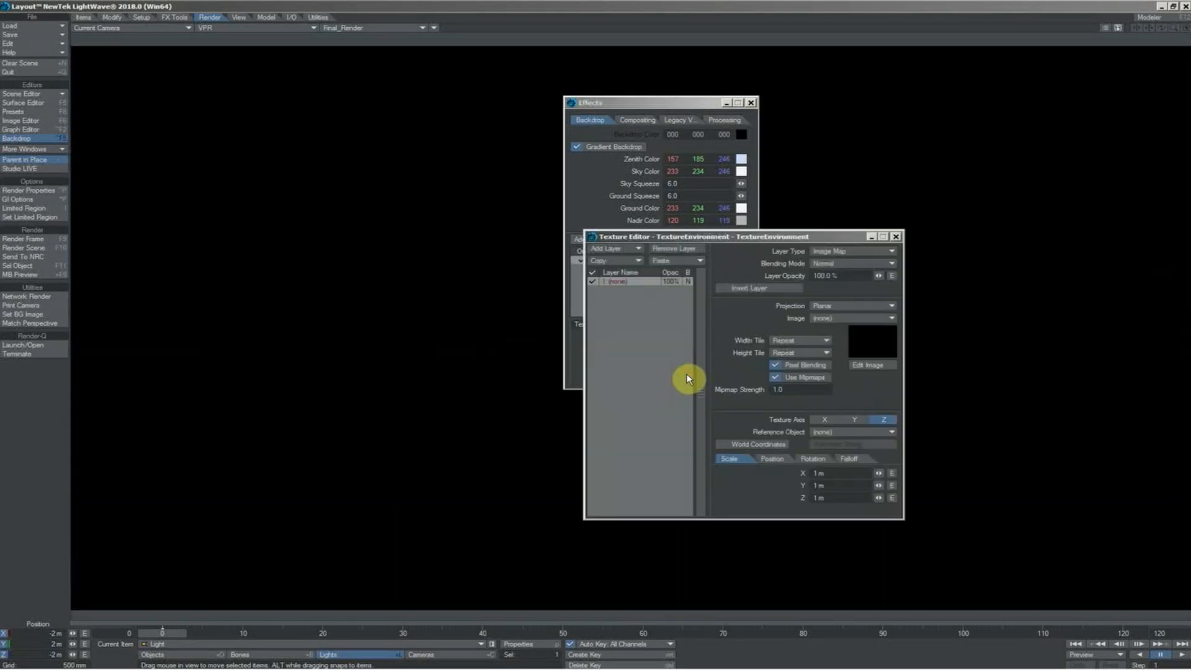
left_click(840, 317)
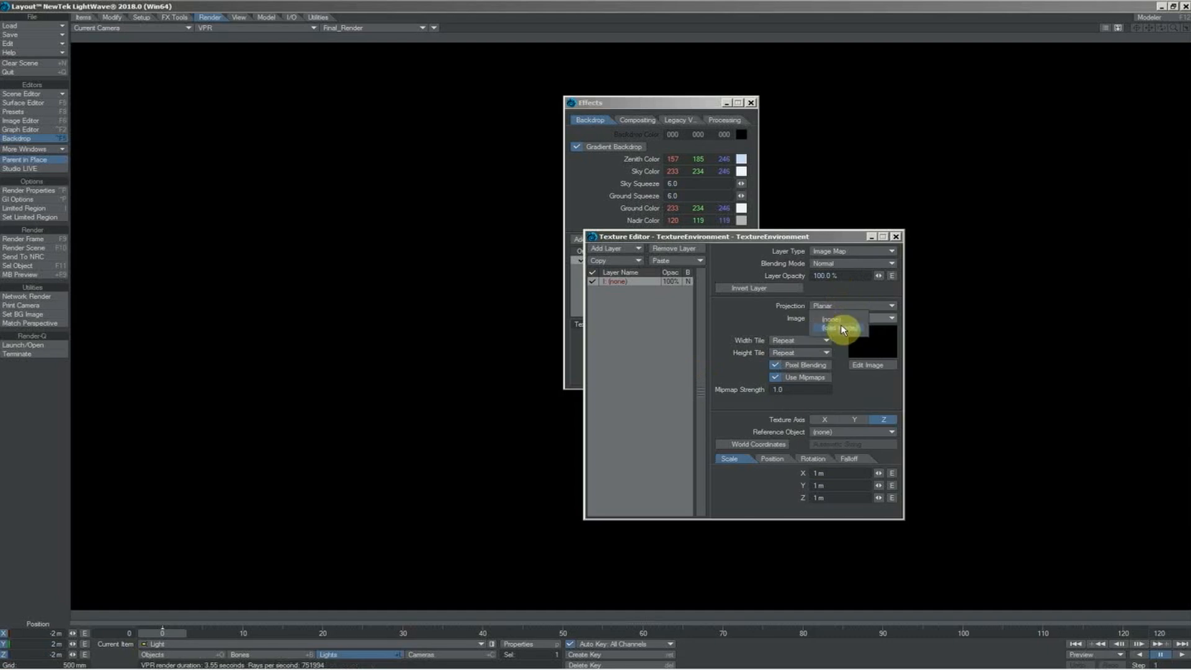
left_click(843, 328)
double_click(840, 329)
double_click(1070, 310)
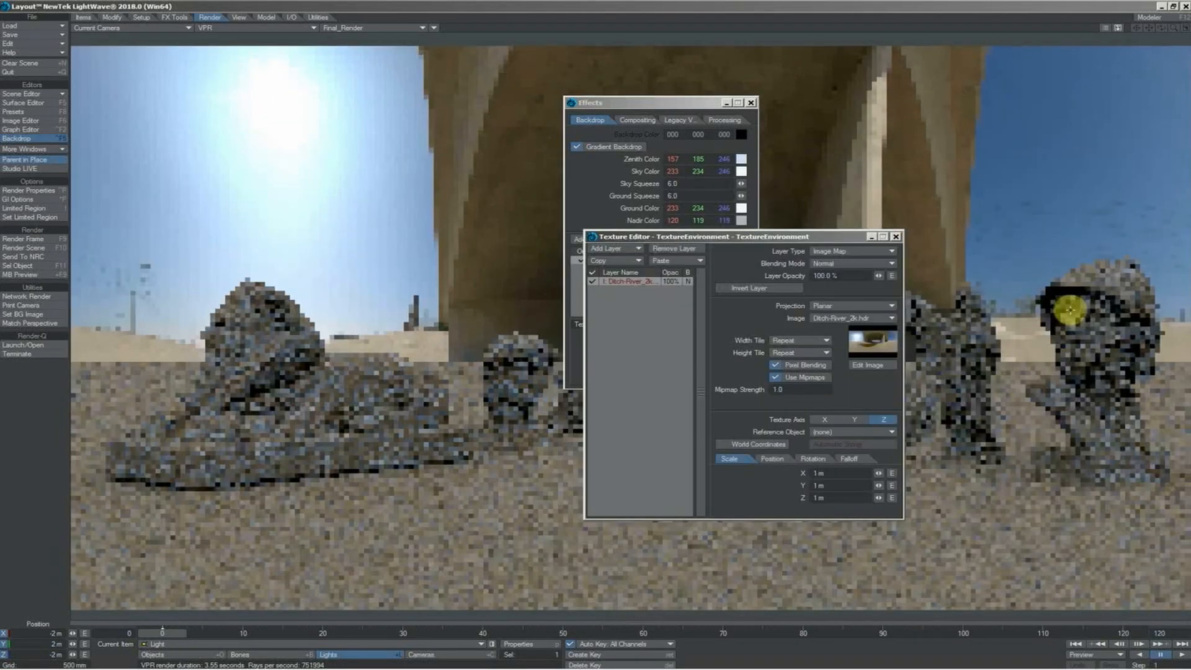
Set the environment texture's axis to Y and its projection to Spherical
left_click(775, 378)
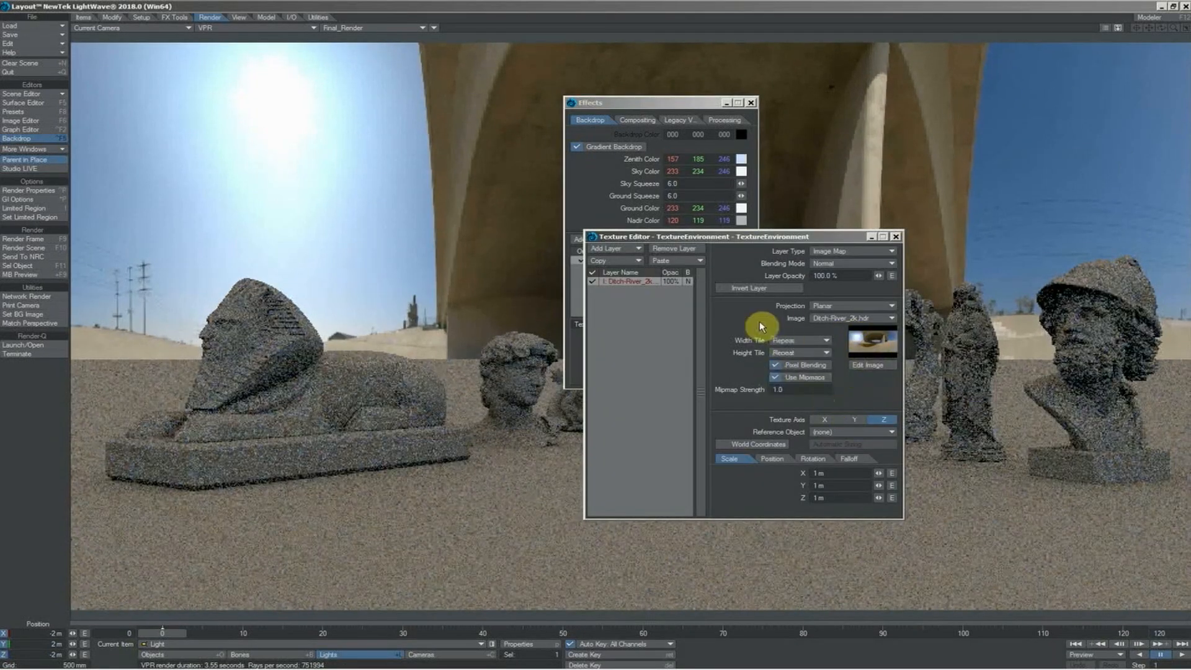
left_click(853, 420)
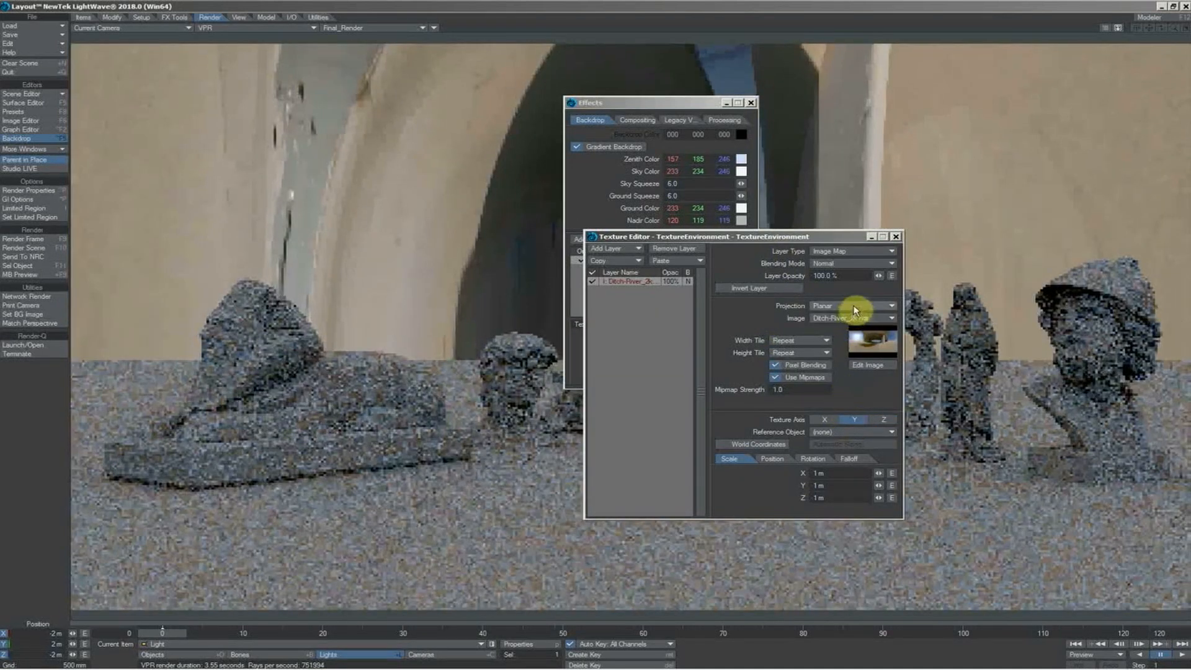
left_click(855, 308)
left_click(860, 323)
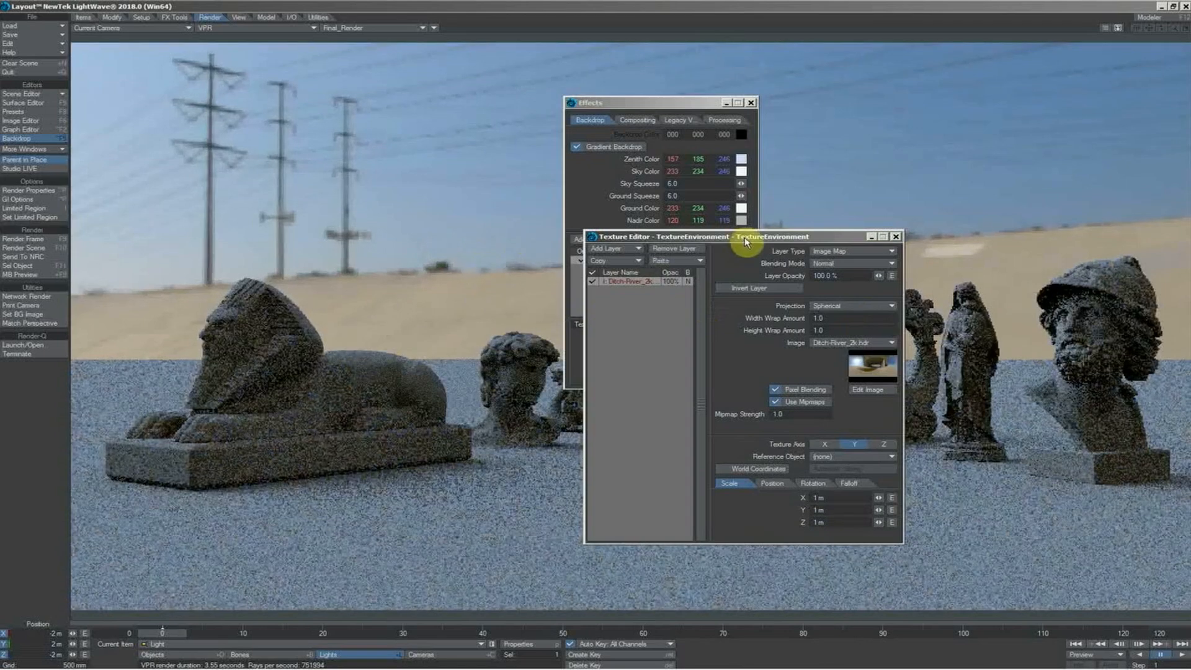
Rotate the environment texture to a heading of 144.1° and close the texture and backdrop windows
left_click(801, 484)
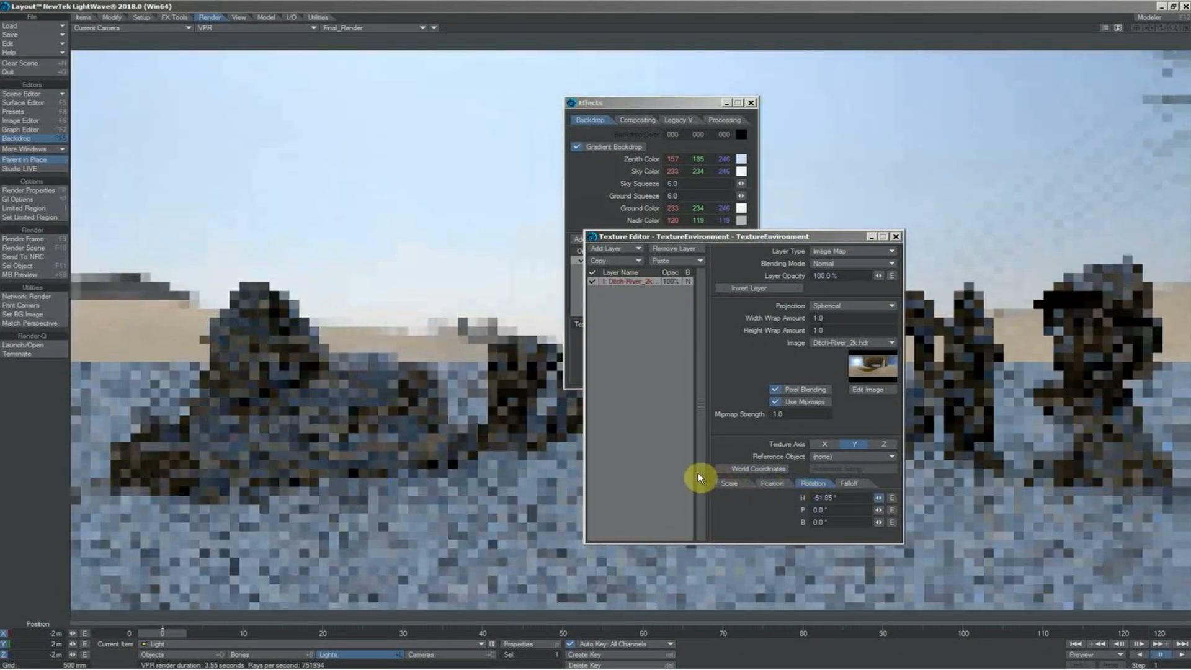
left_click_drag(698, 477, 880, 504)
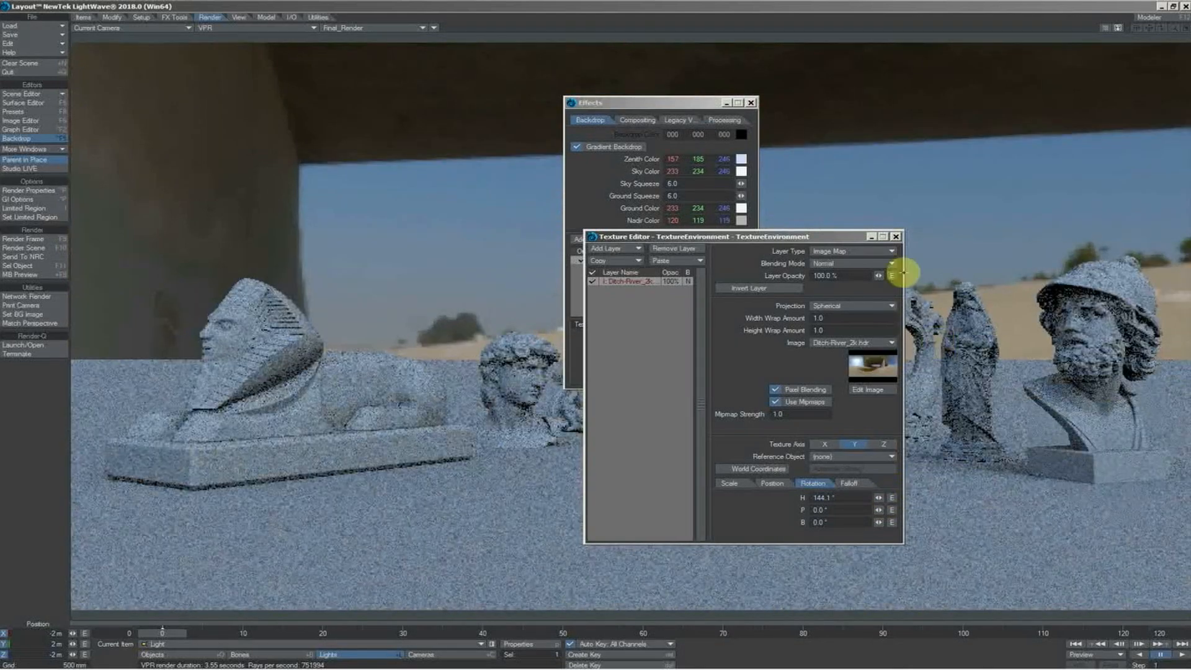
left_click(896, 236)
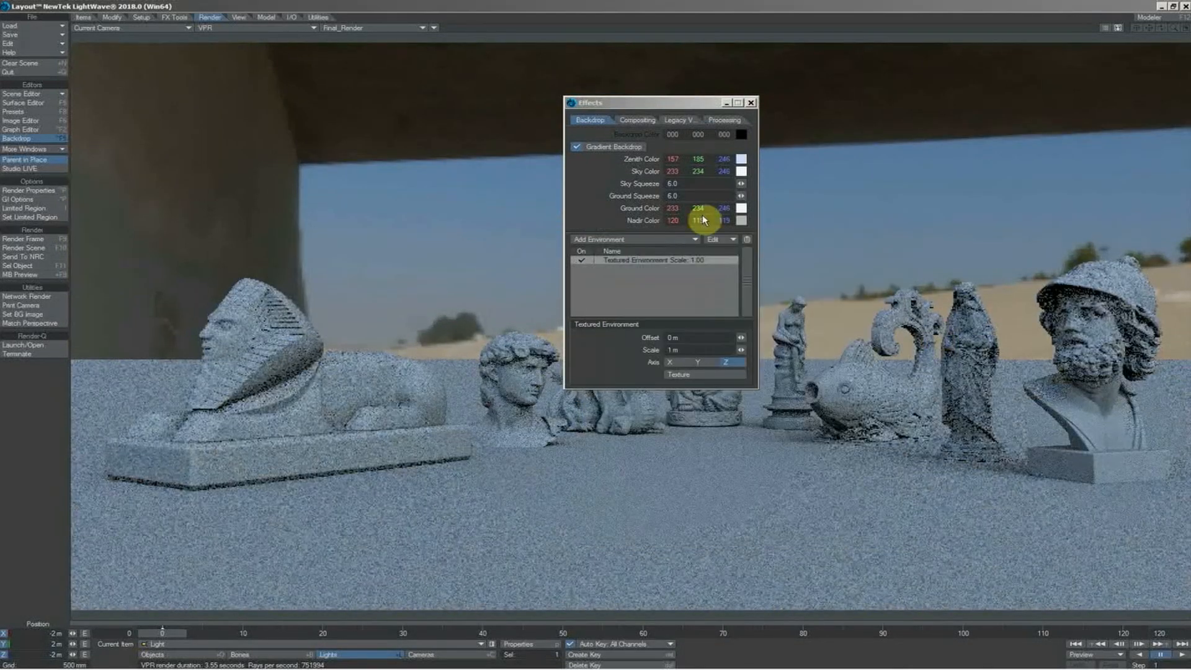
key("ctrl+F5")
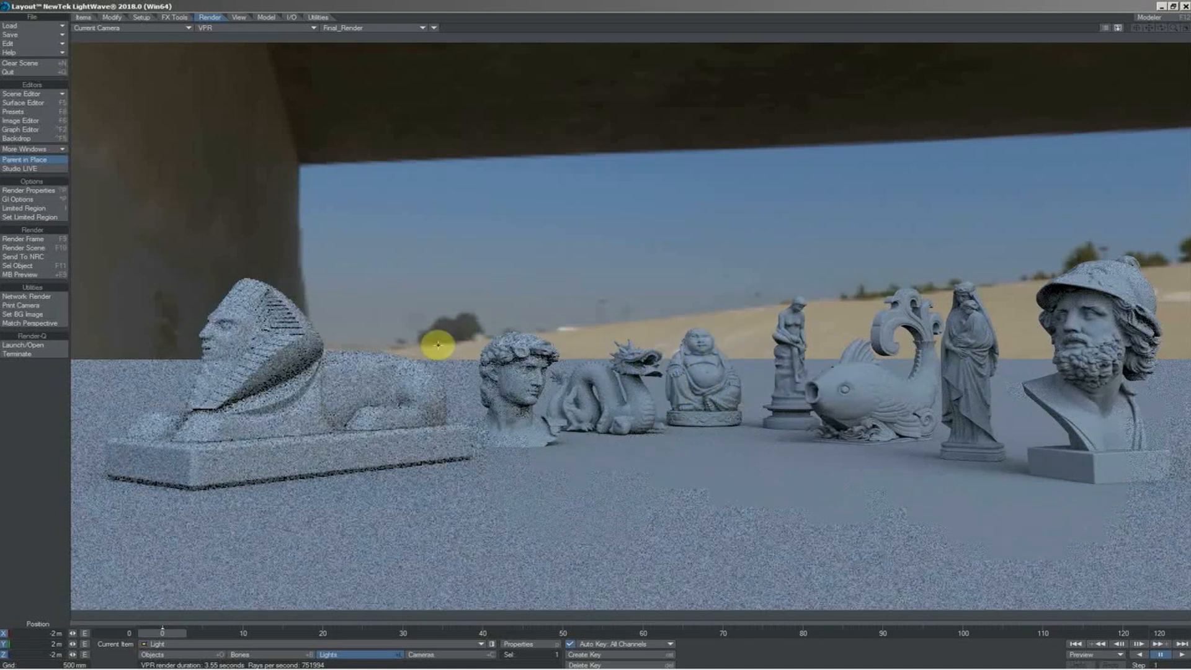
Reopen the surface settings, select the Buddha statue and show it in the Perspective view with the window moved clear of it
left_click(45, 104)
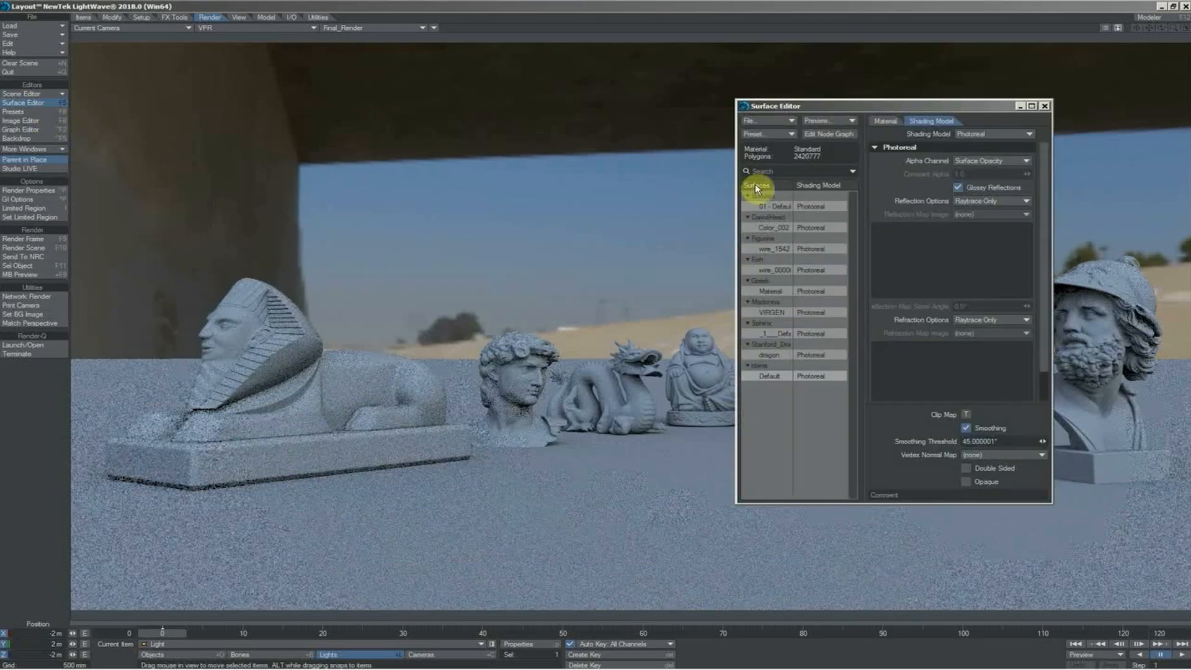
left_click_drag(797, 110, 341, 117)
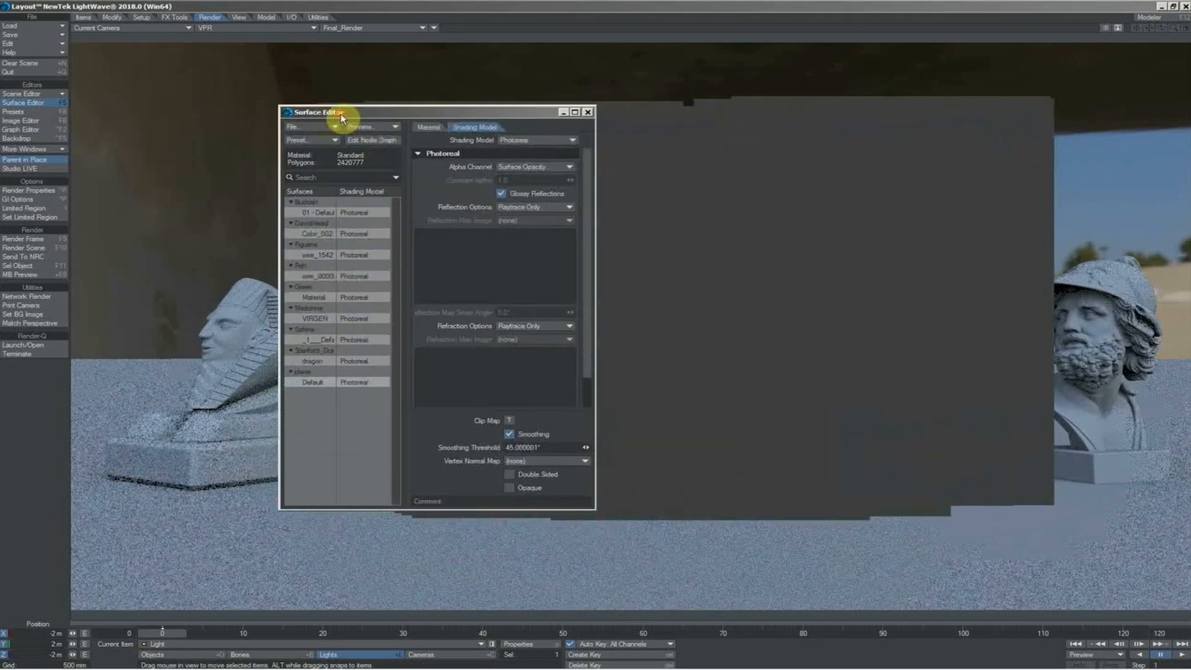
left_click(712, 371)
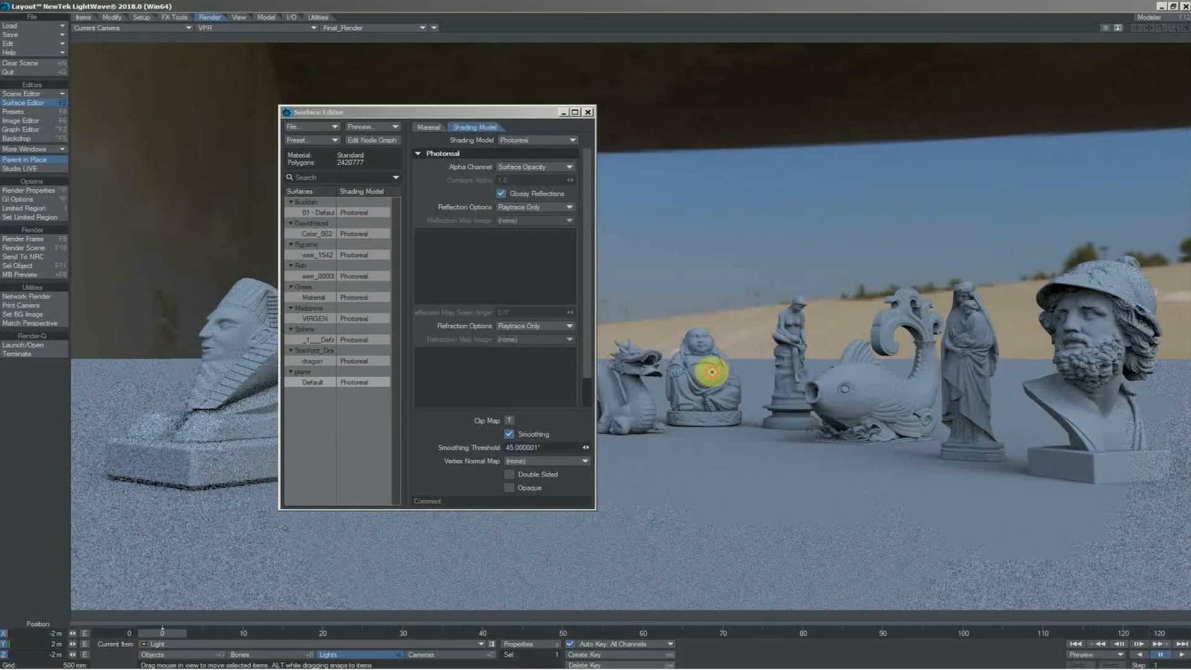
key("4")
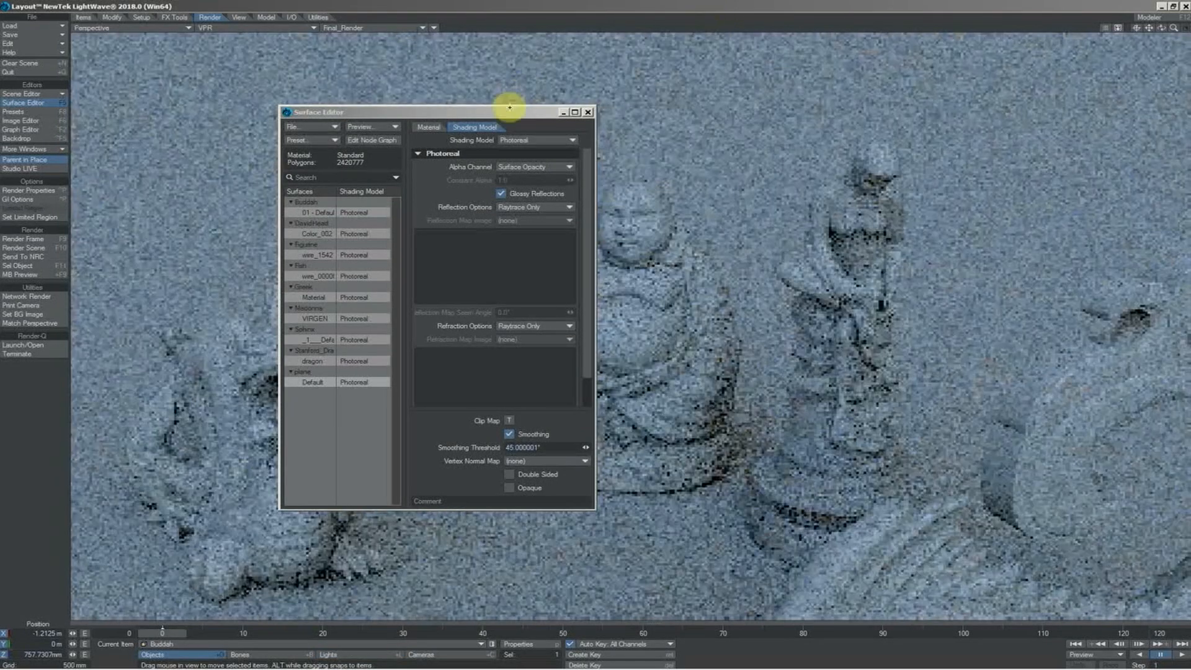
left_click_drag(502, 113, 359, 114)
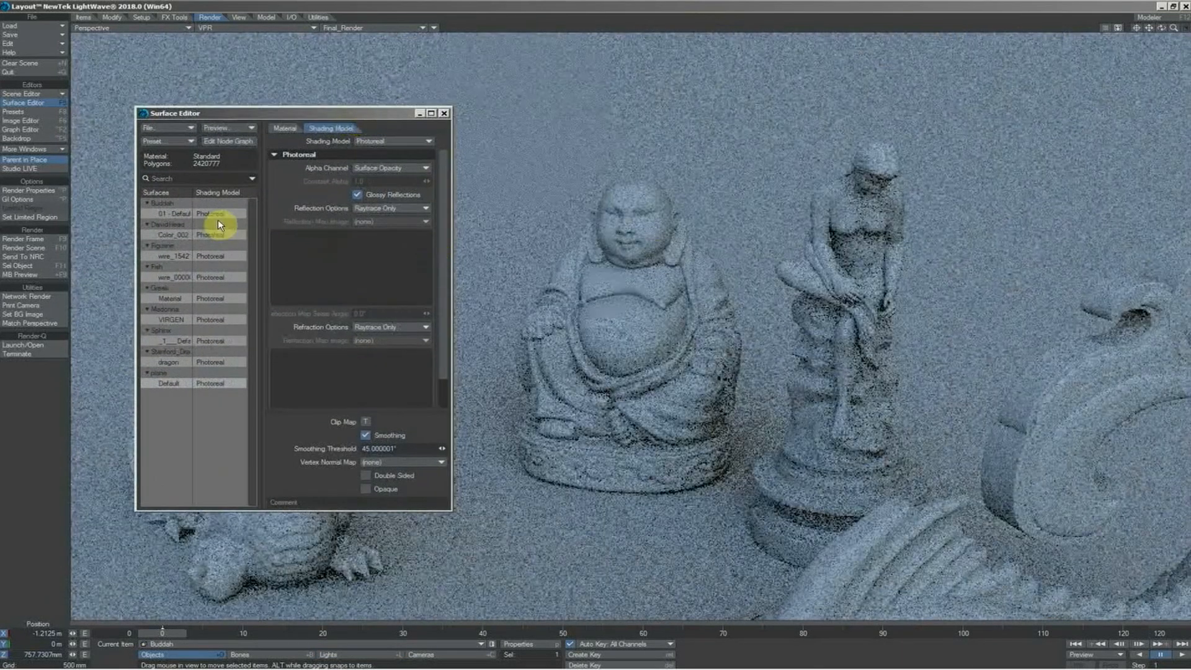
Change the Buddha surface's material from Standard to Delta
left_click(169, 213)
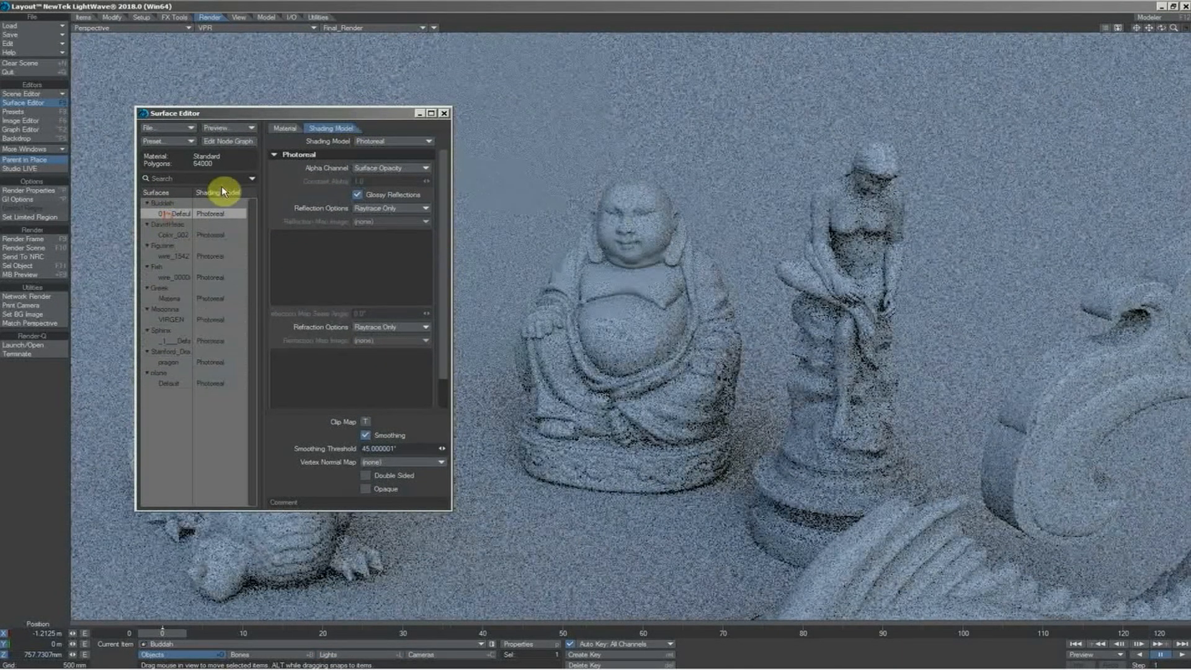
left_click(286, 131)
left_click(400, 144)
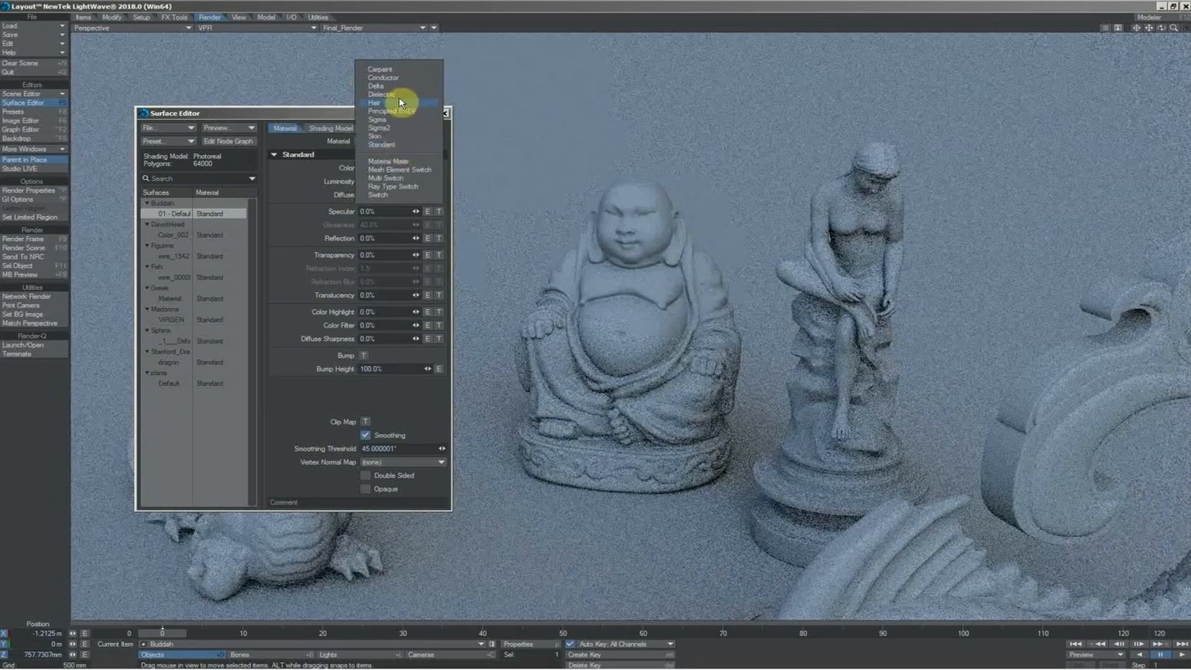
left_click(391, 87)
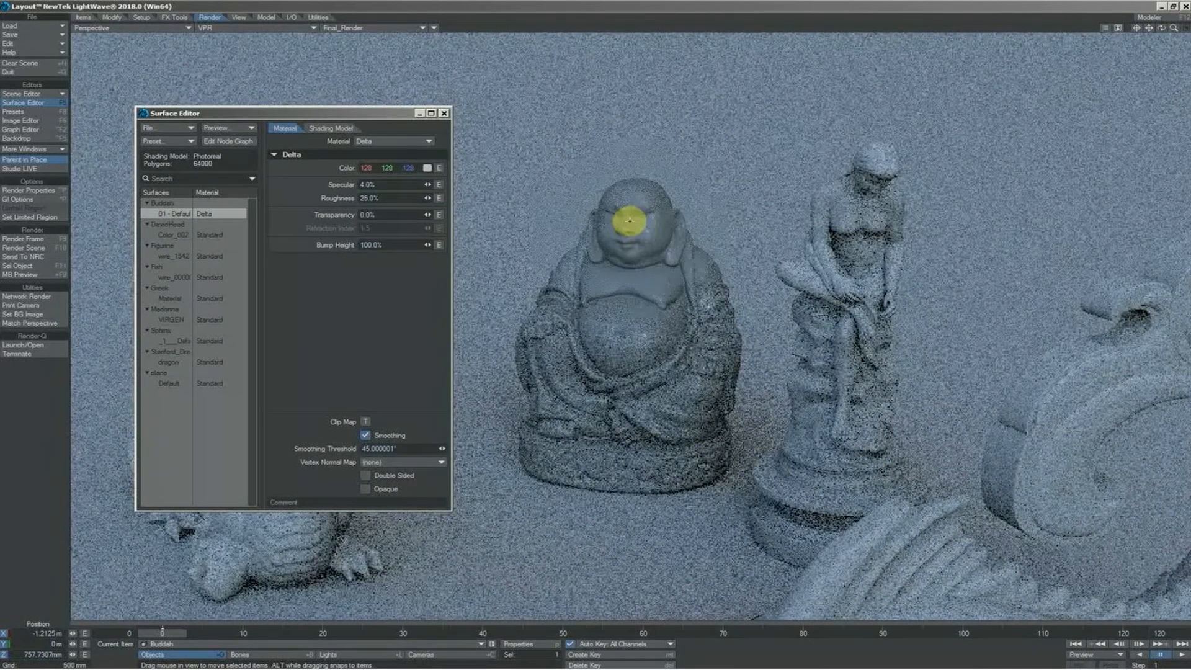
Color the Buddha's Delta material dark green with RGB values 0, 64, 16
left_click(427, 168)
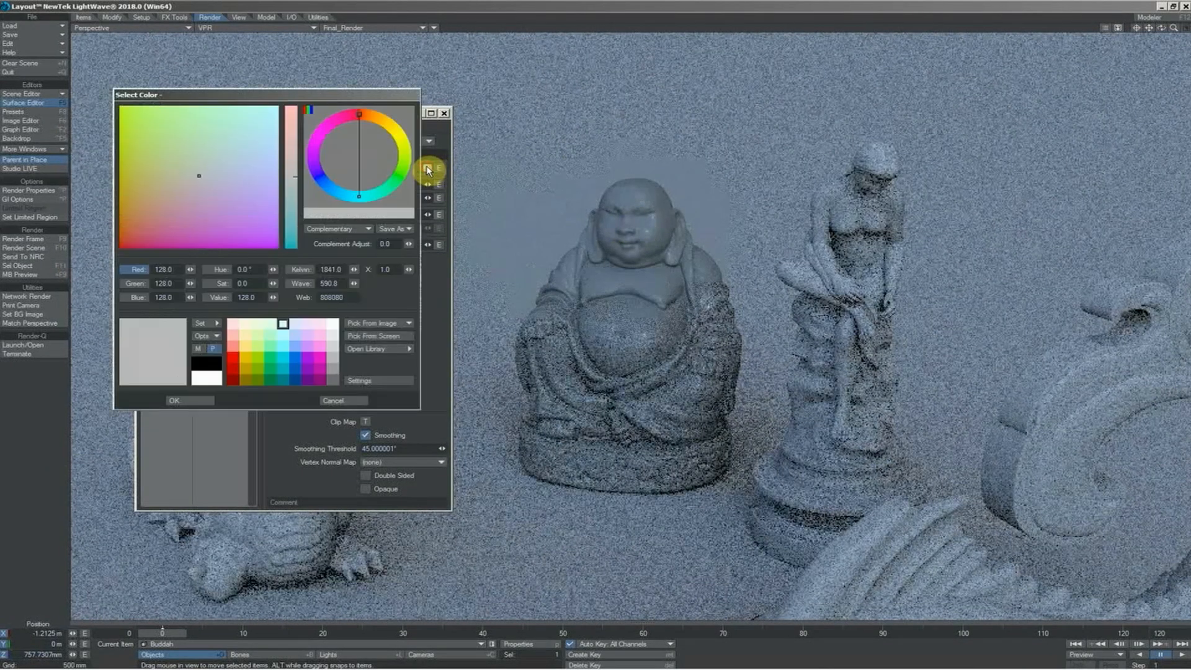
left_click(271, 381)
left_click(196, 399)
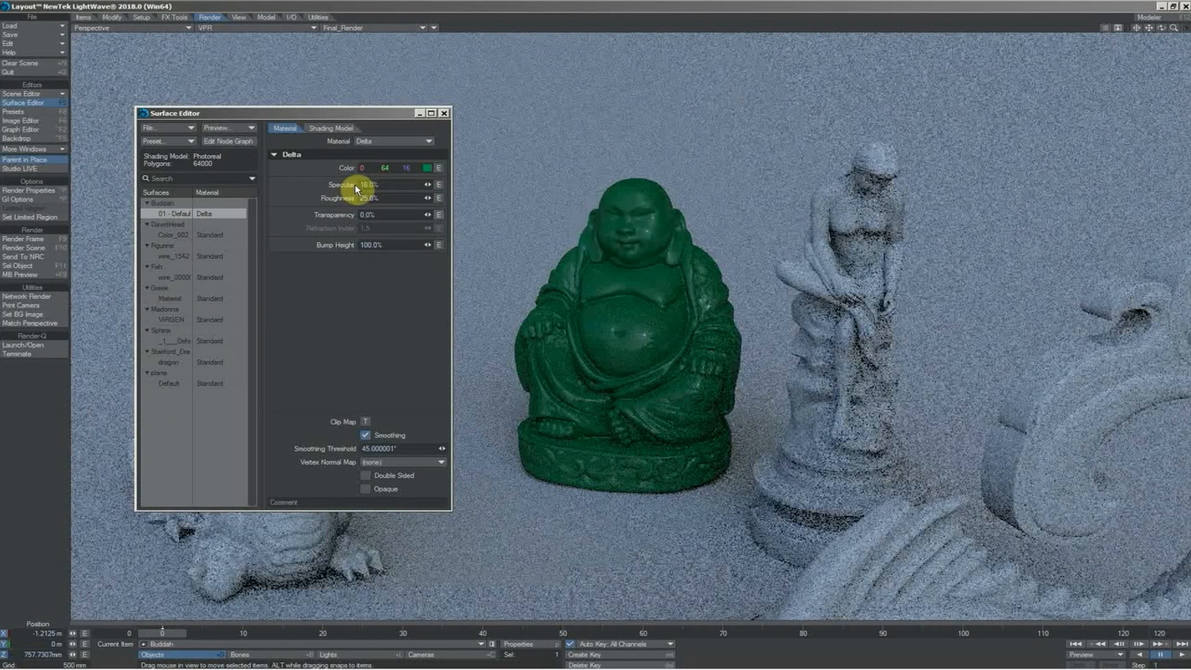
Set the Buddha material's specular to 16%, roughness to 60% and transparency to 30%
key("Tab")
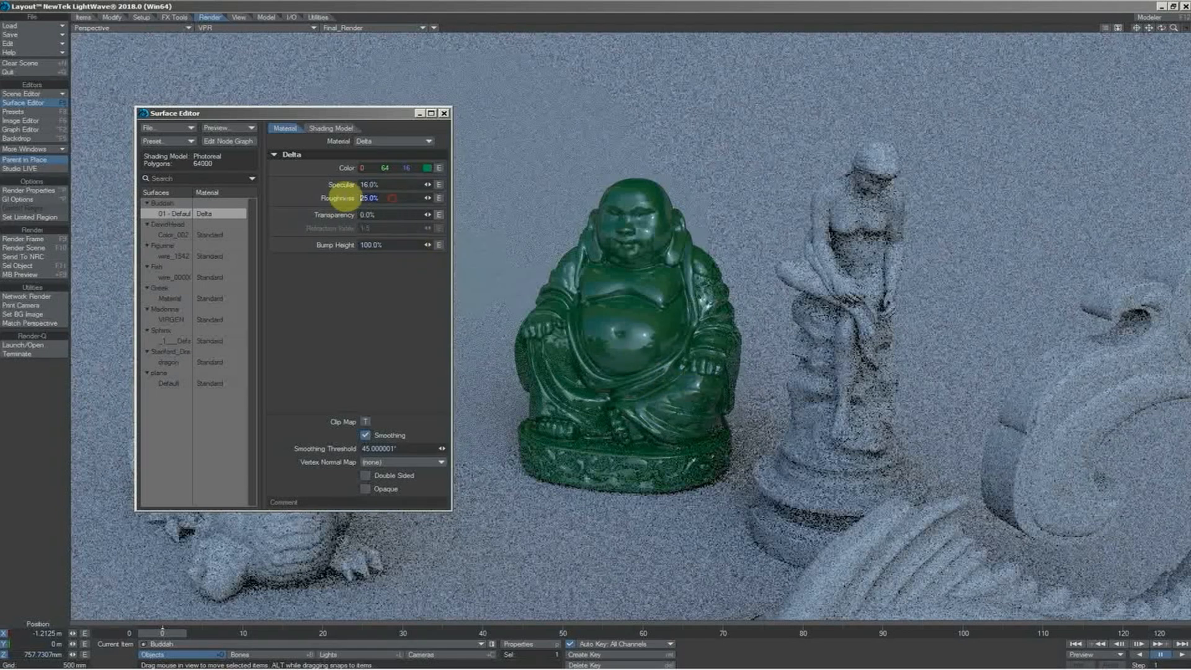
type("60")
key("Tab")
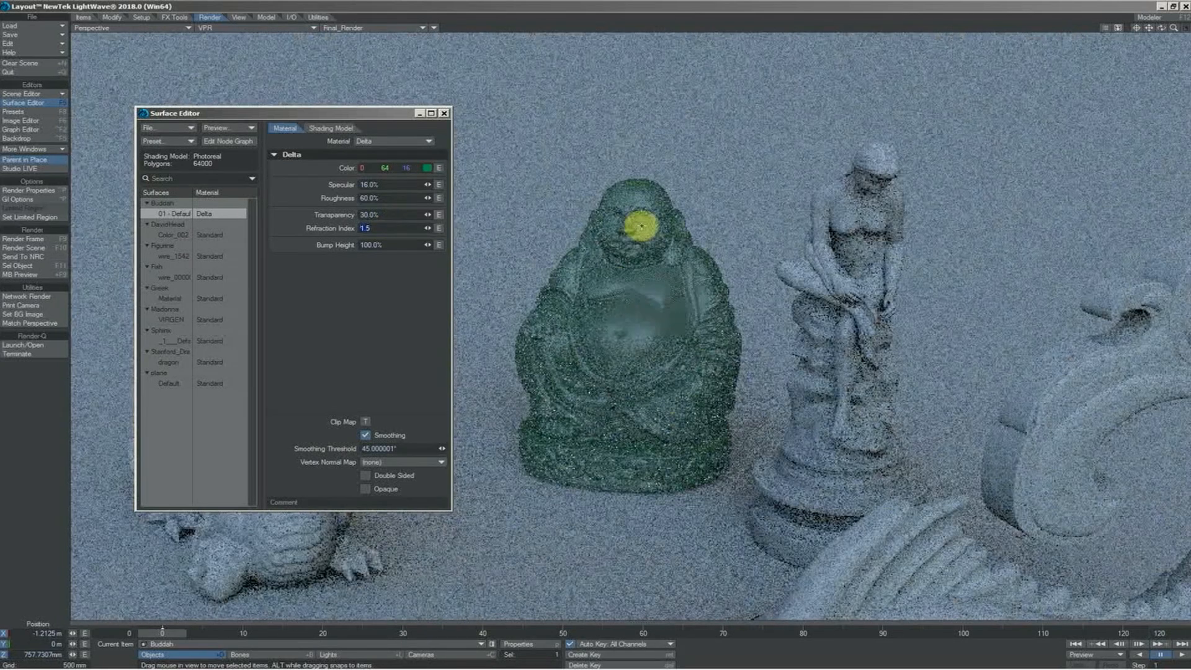
Make the Buddha's Delta material opaque with 0% transparency and lower its roughness to 35%
left_click(389, 215)
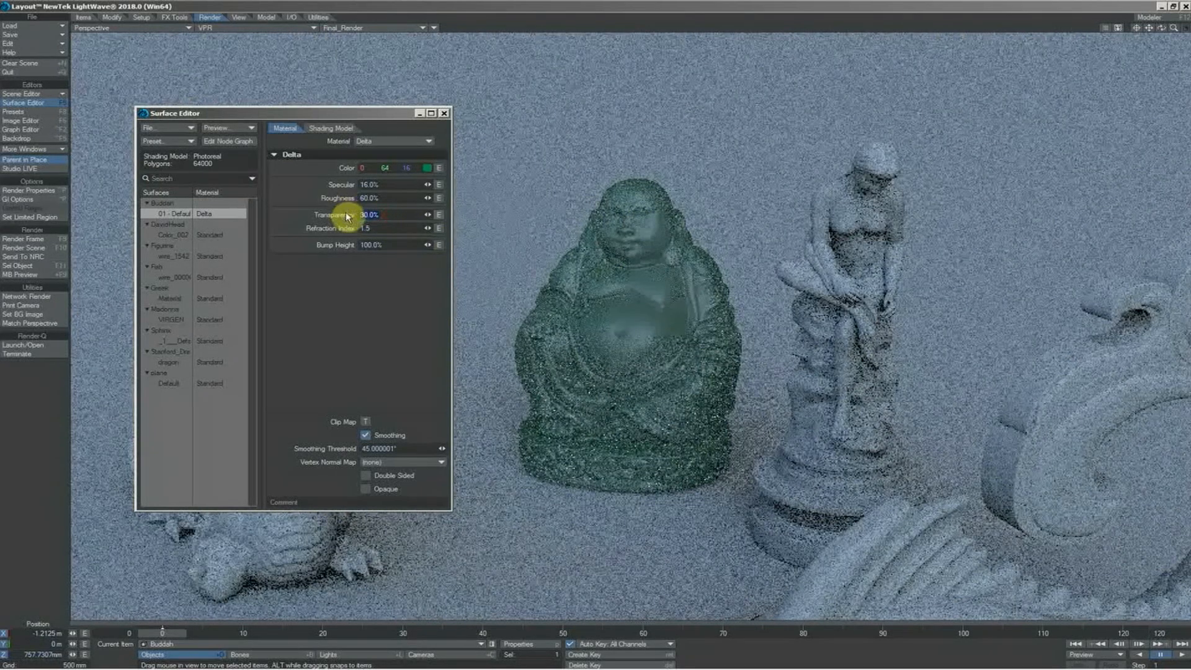
type("0")
key("Tab")
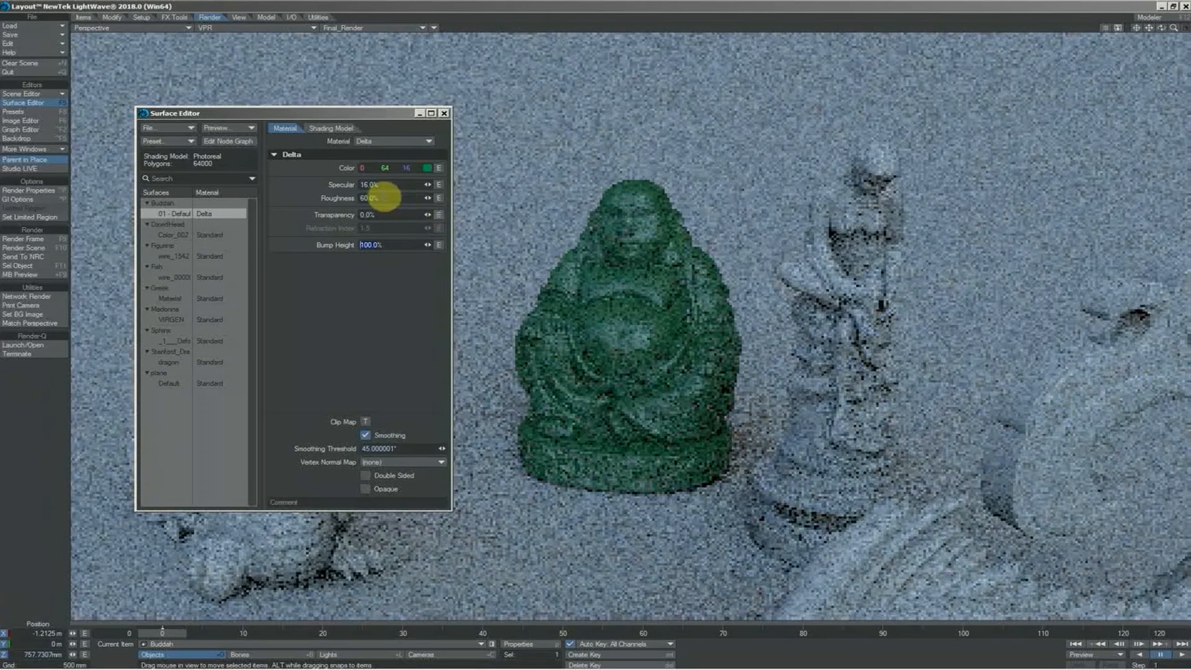
left_click(351, 199)
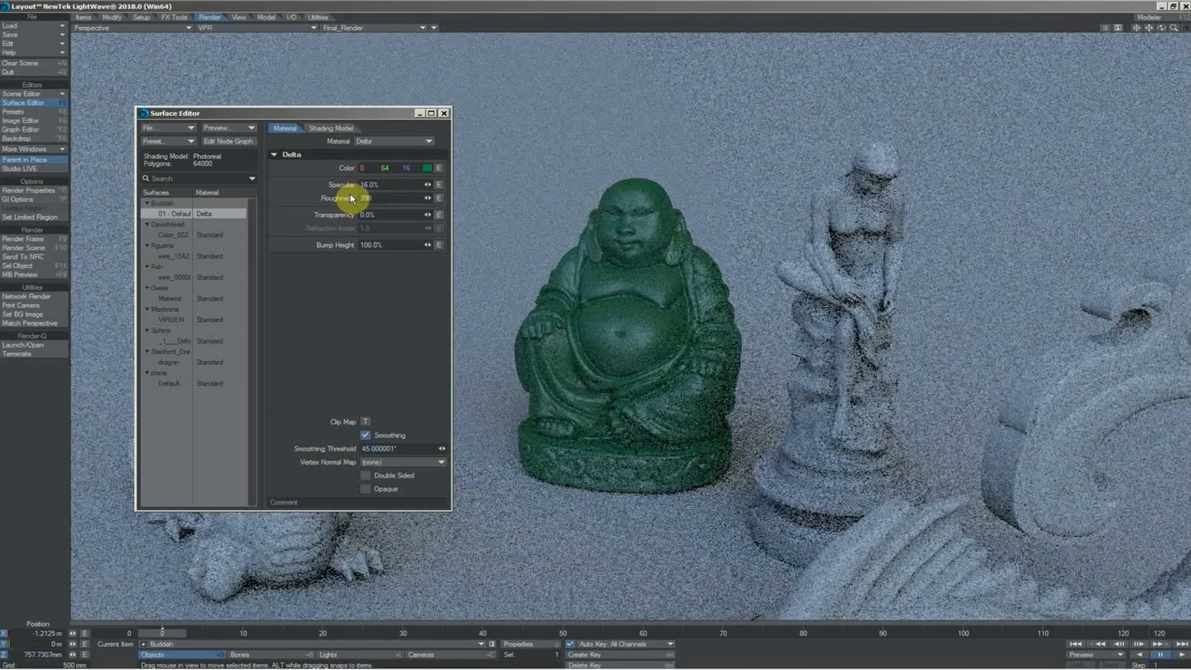
key("Tab")
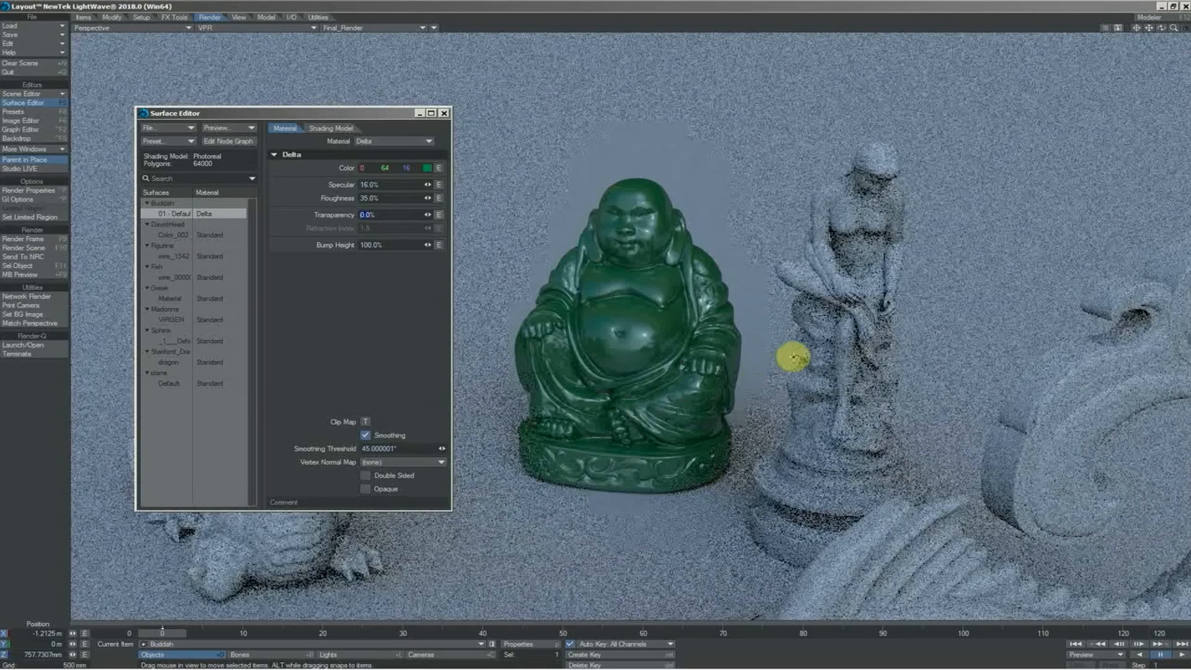
Center the view on the seated figurine and change its surface material from Standard to Skin
left_click(844, 313)
key("g")
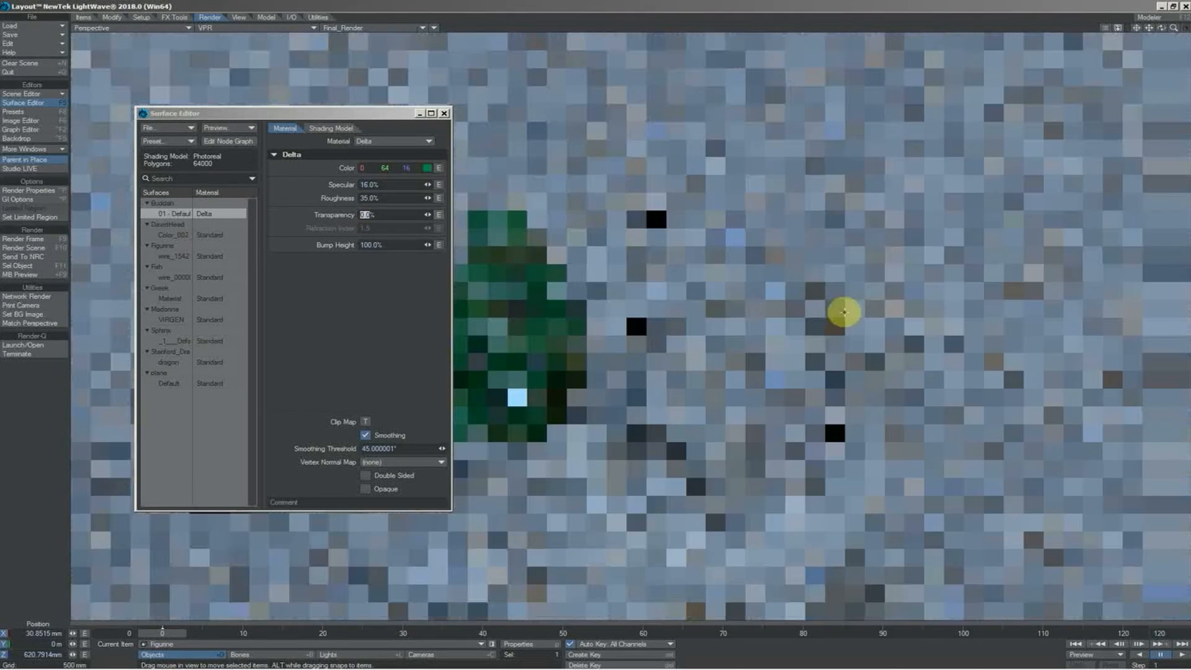
left_click_drag(1162, 28, 1185, 32)
left_click(174, 256)
left_click(396, 143)
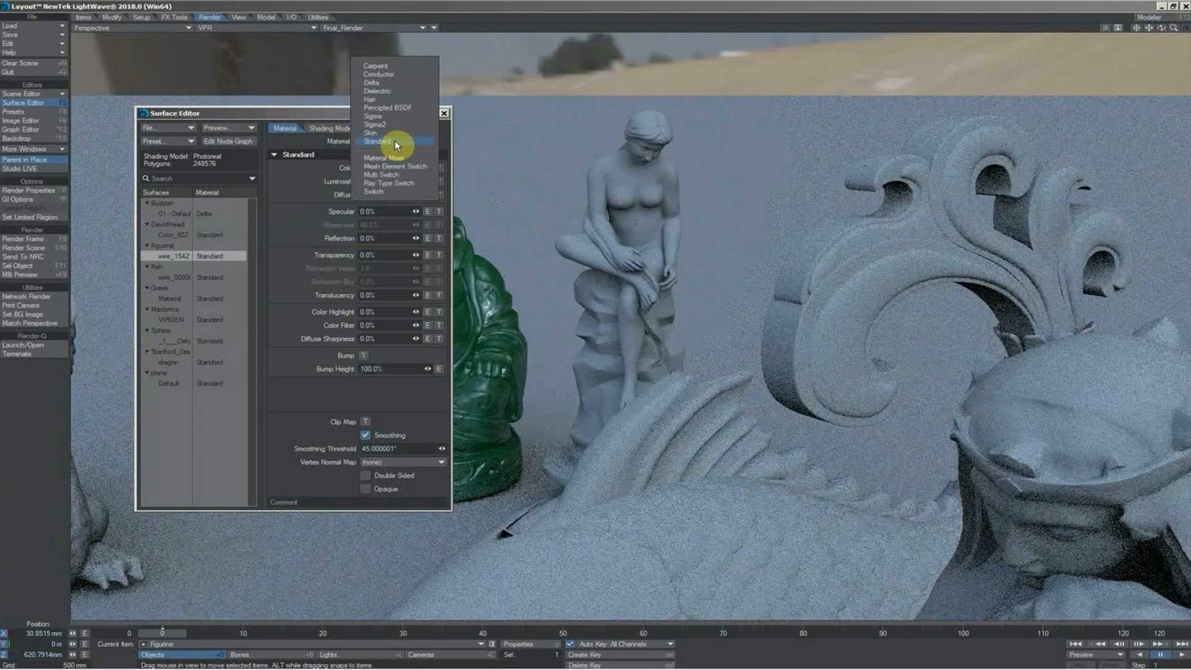
left_click(382, 132)
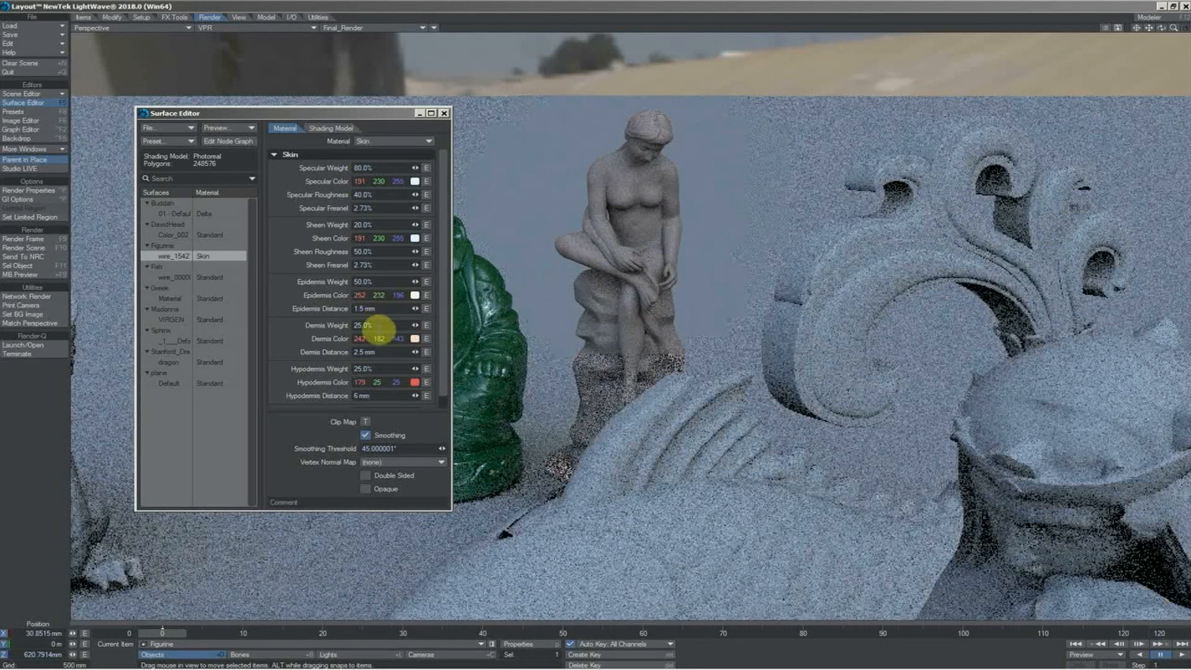
Set both the dermis weight and the hypodermis weight of the figurine's Skin material to 0%
left_click_drag(378, 327, 345, 325)
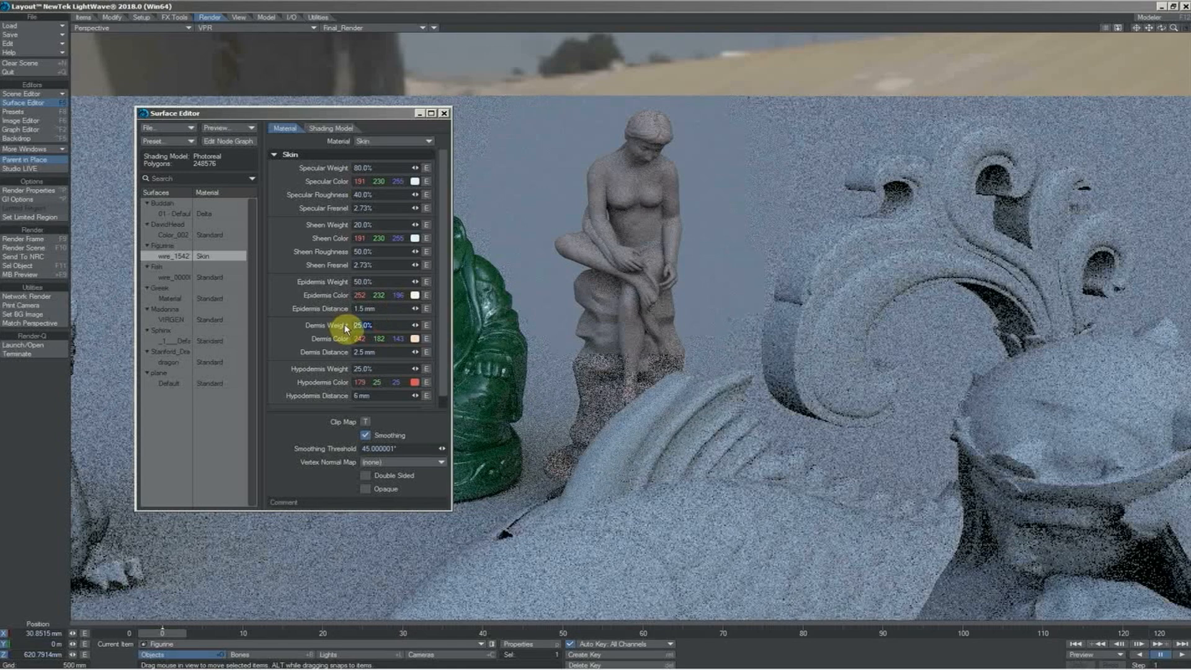
type("0")
key("Tab")
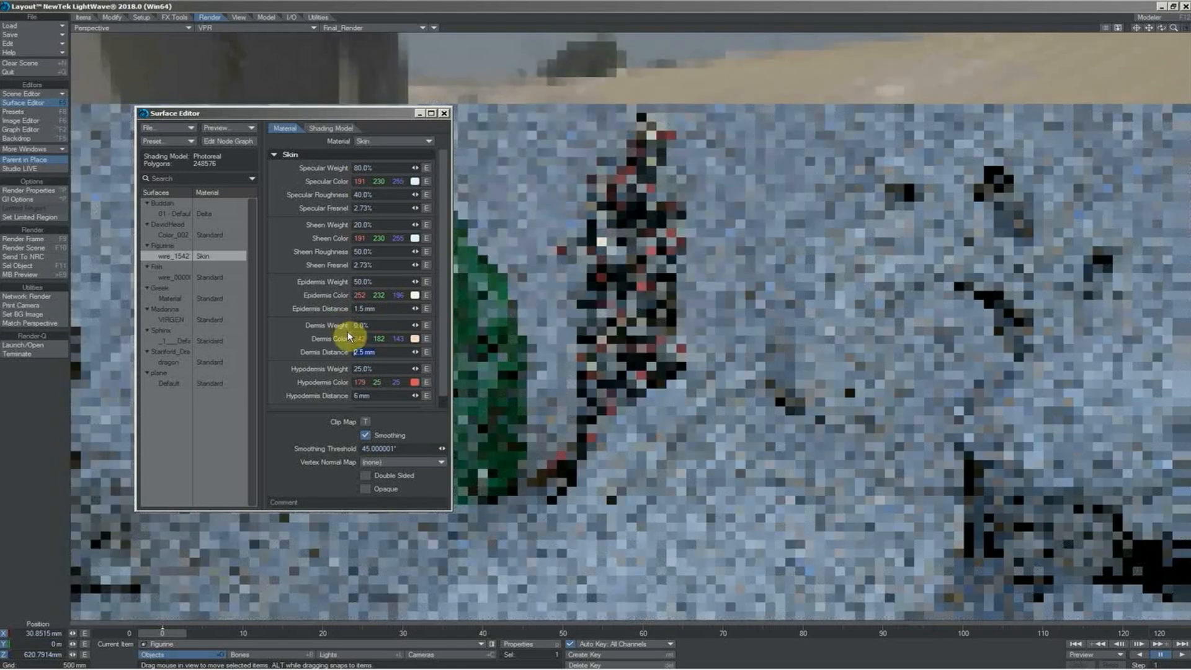
key("Return")
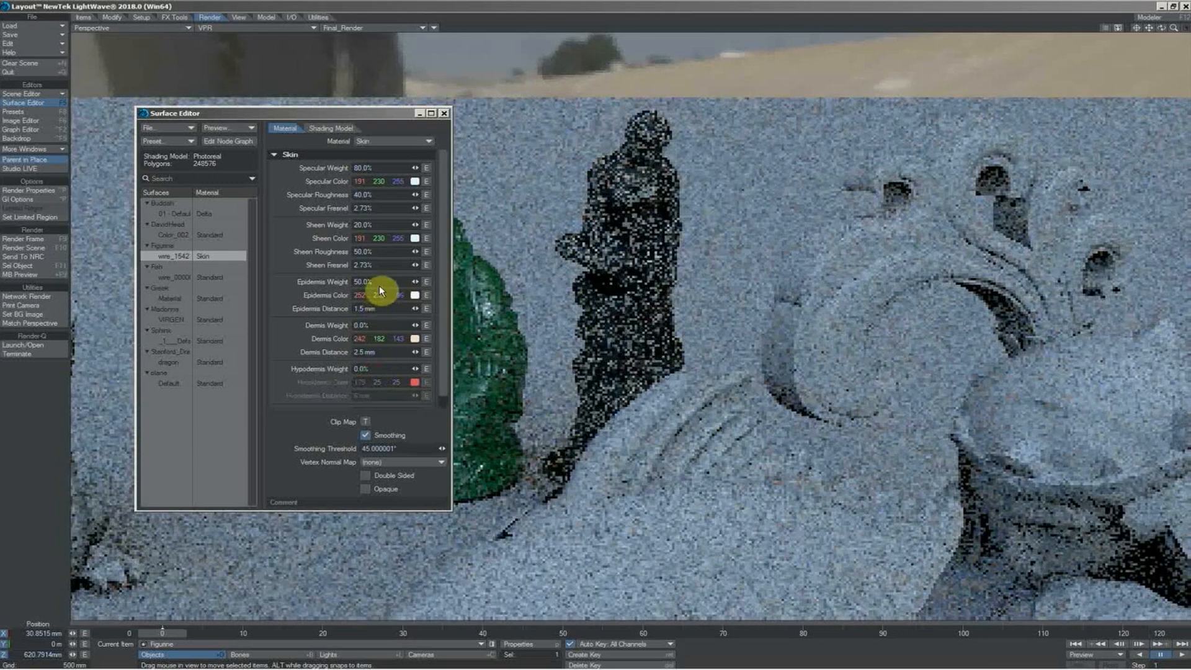
Set the figurine's epidermis weight to 100% and its epidermis distance to 25 mm
left_click_drag(379, 282, 343, 281)
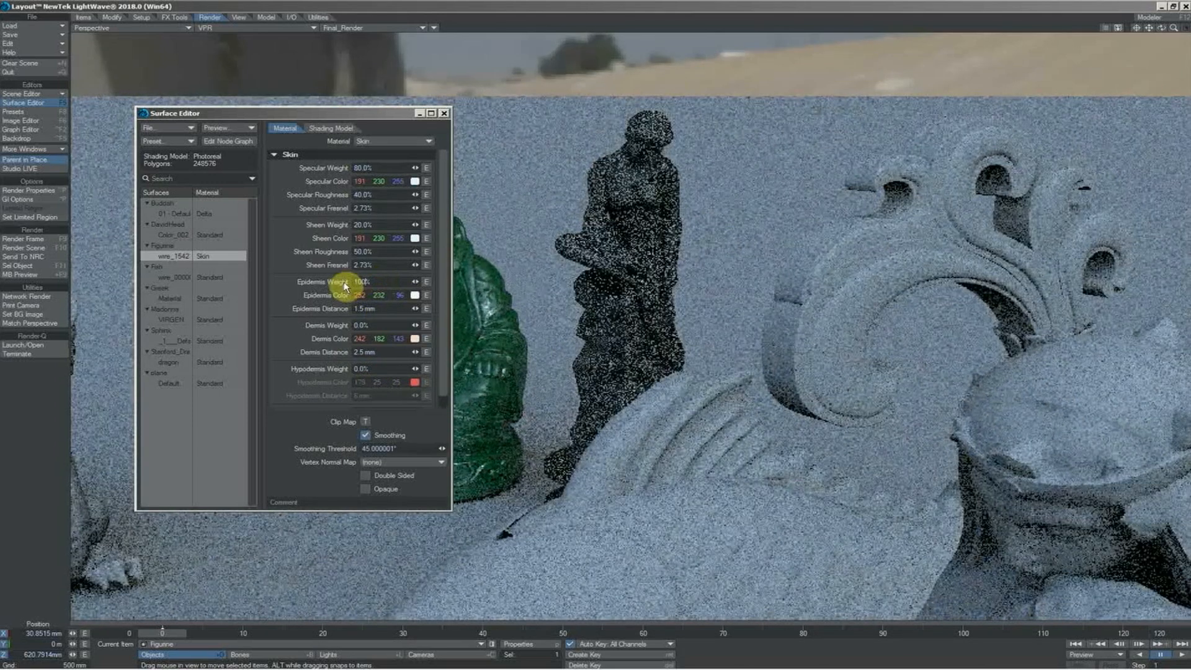
key("Tab")
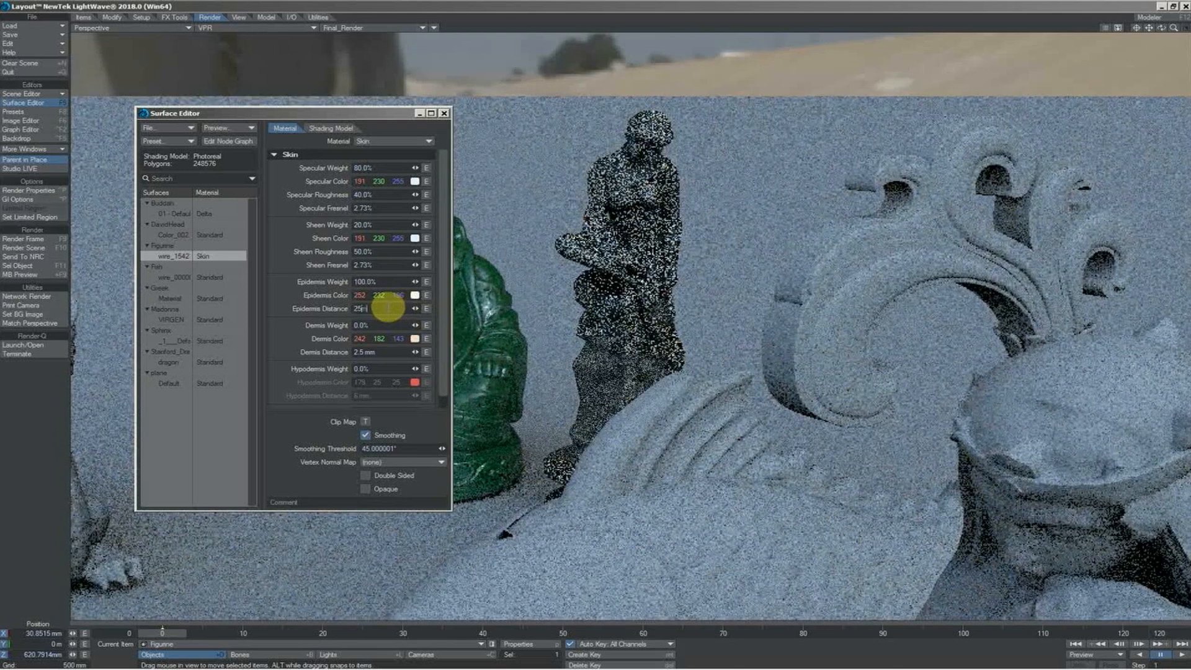
type("25mm")
key("Return")
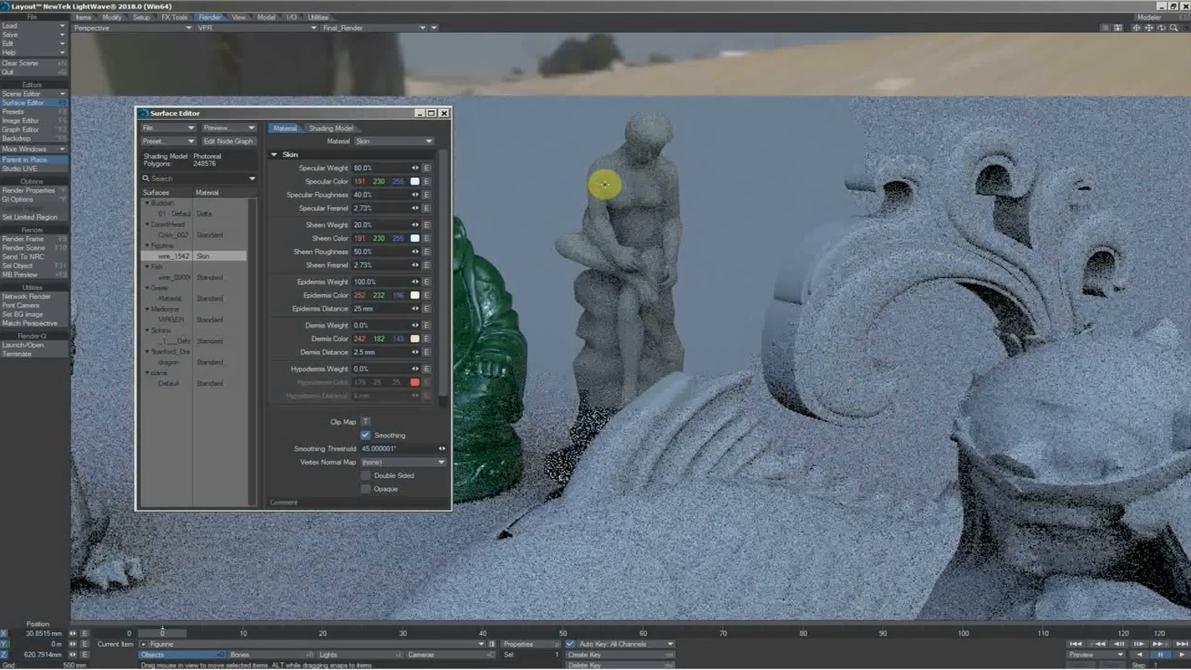
Set the specular roughness and the sheen roughness of the figurine's Skin material to 10% each
left_click_drag(375, 194, 344, 193)
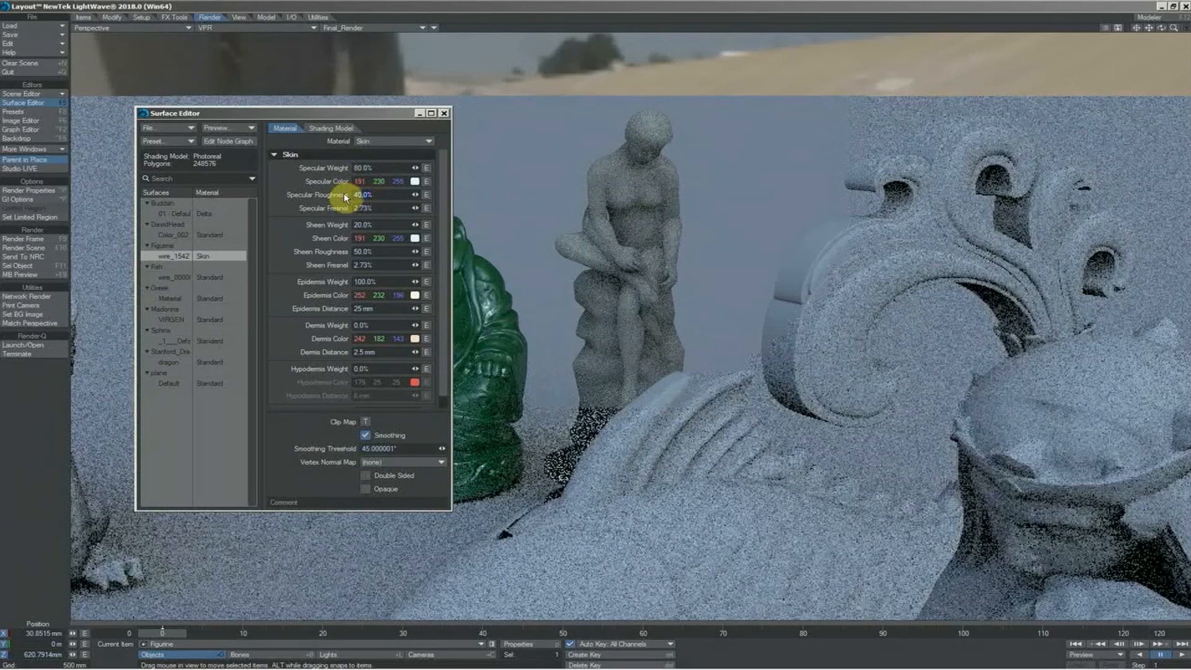
key("Tab")
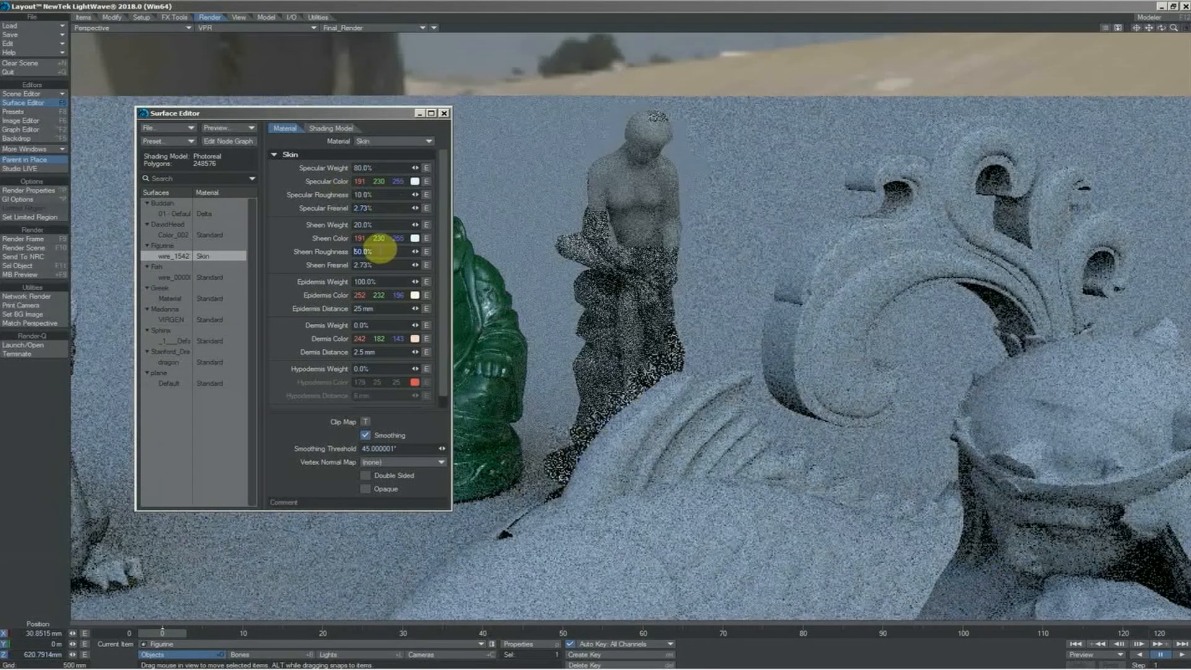
double_click(381, 249)
type("10")
key("Tab")
Reduce the figurine's specular weight to 30% and its sheen weight to 0%
left_click_drag(373, 168, 345, 168)
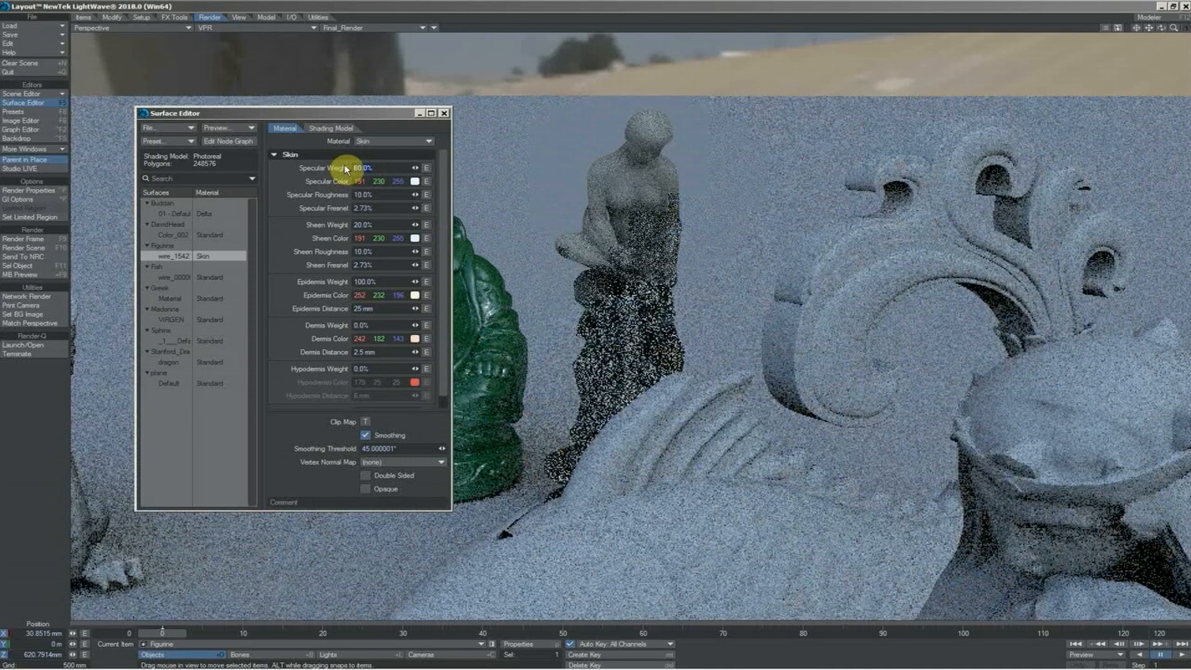
type("30")
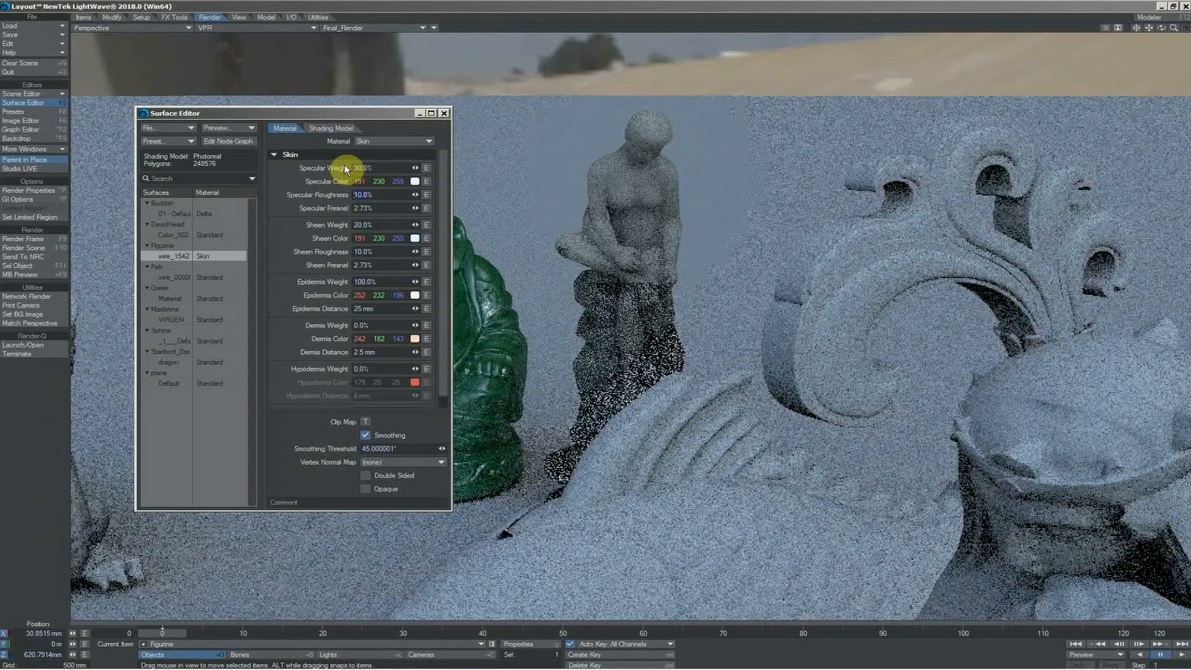
key("Return")
left_click_drag(346, 226, 338, 228)
type("0")
key("Return")
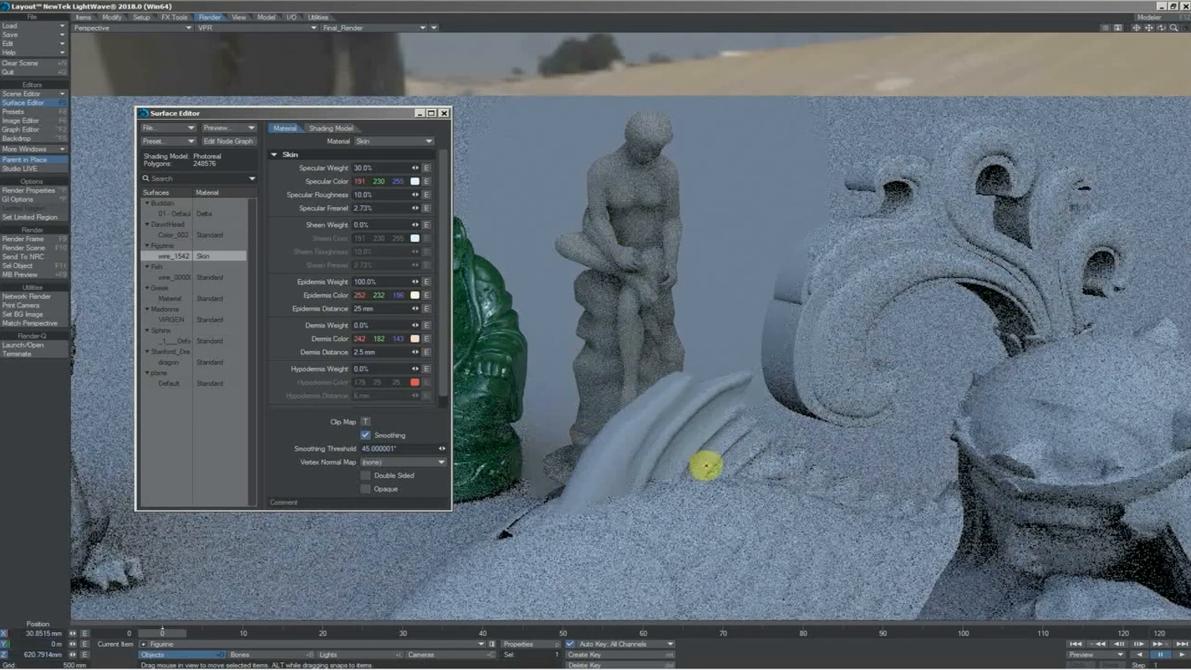
Select the fish statue, center the view on it and assign the Carpaint material to its surface
left_click(712, 515)
left_click(712, 515)
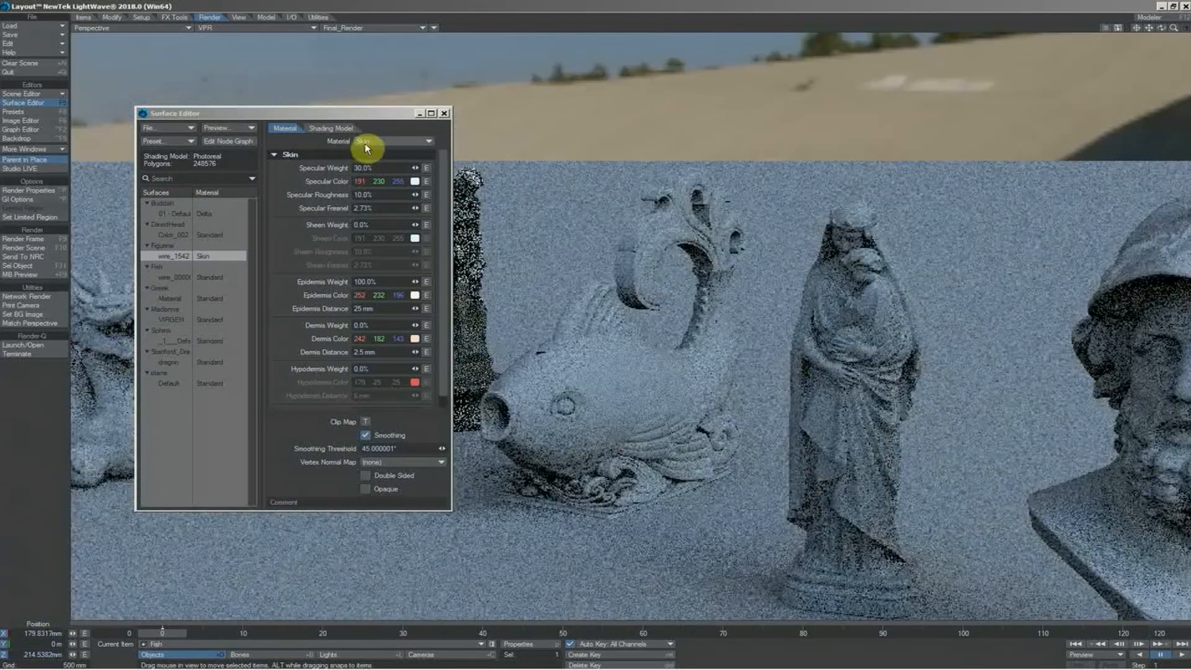
left_click(366, 143)
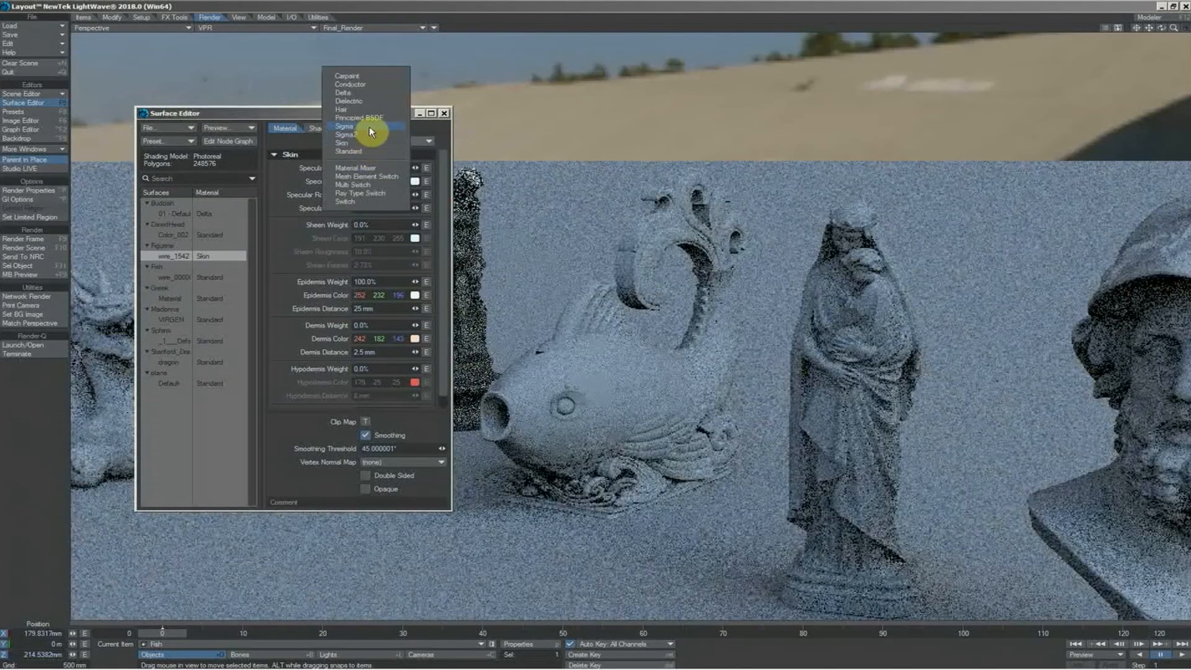
left_click(347, 75)
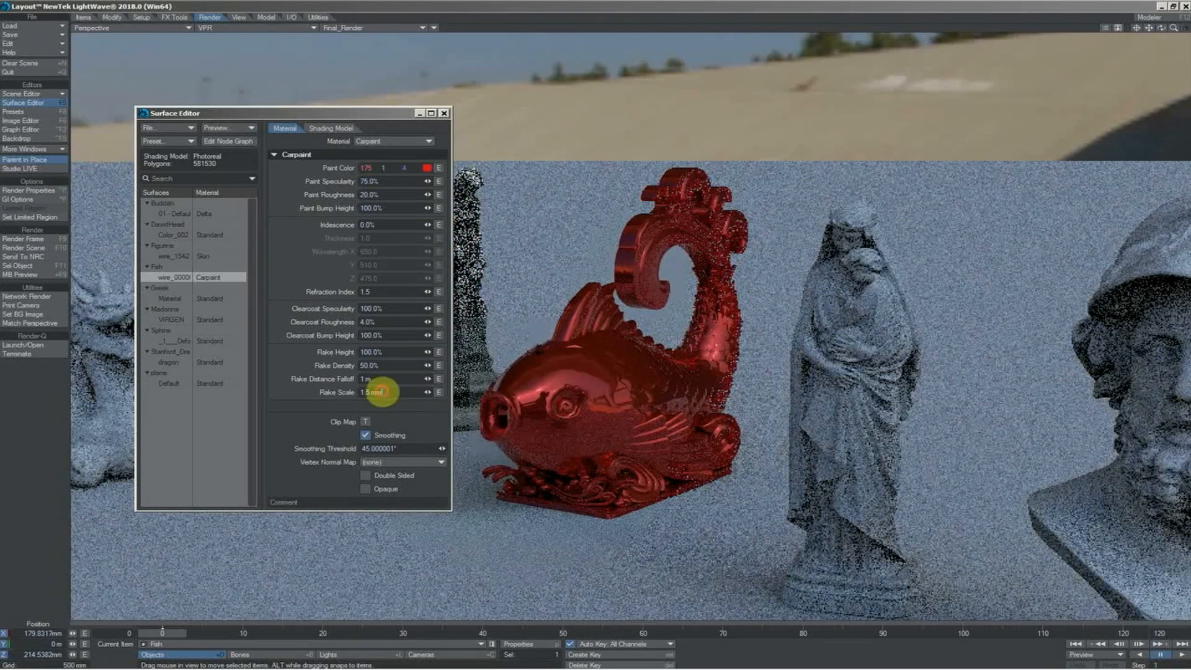
Set the fish's Carpaint flake scale to 20 mm and its flake density to 100%
left_click_drag(383, 392, 349, 394)
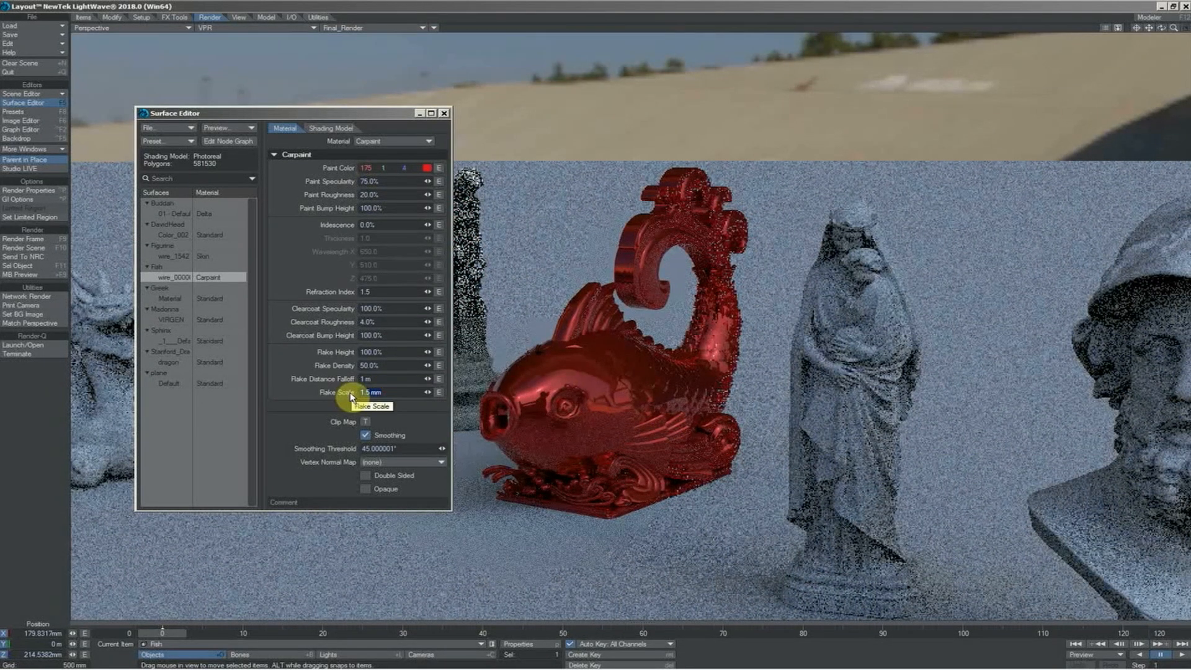
type("20mm")
key("Return")
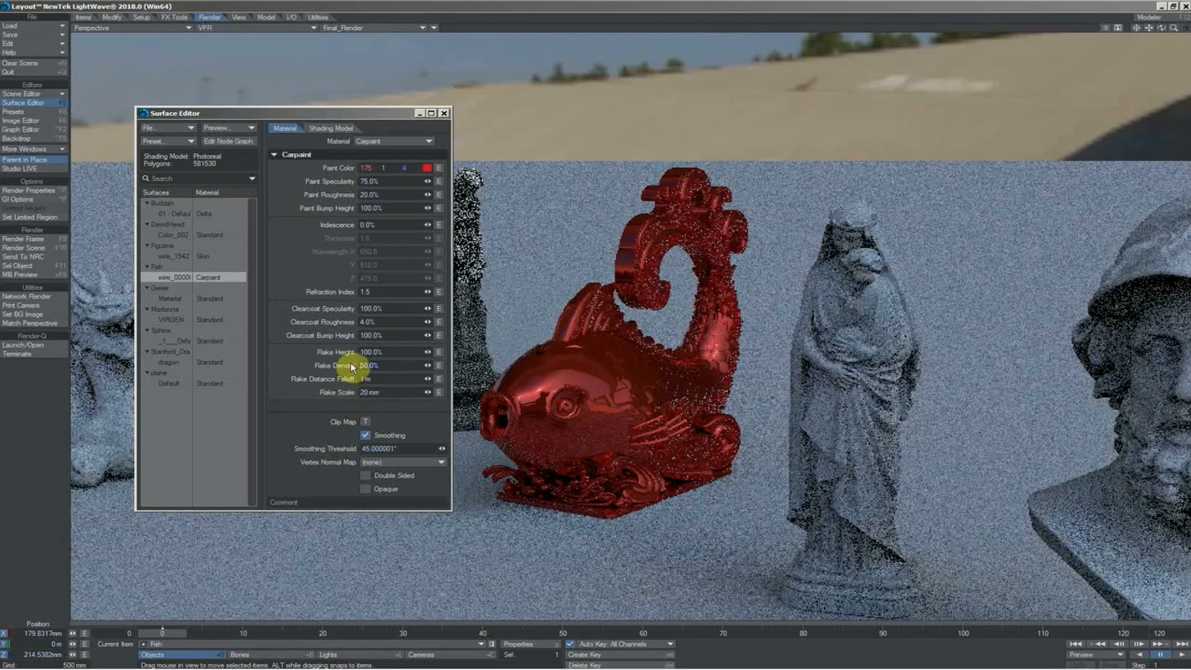
key("Return")
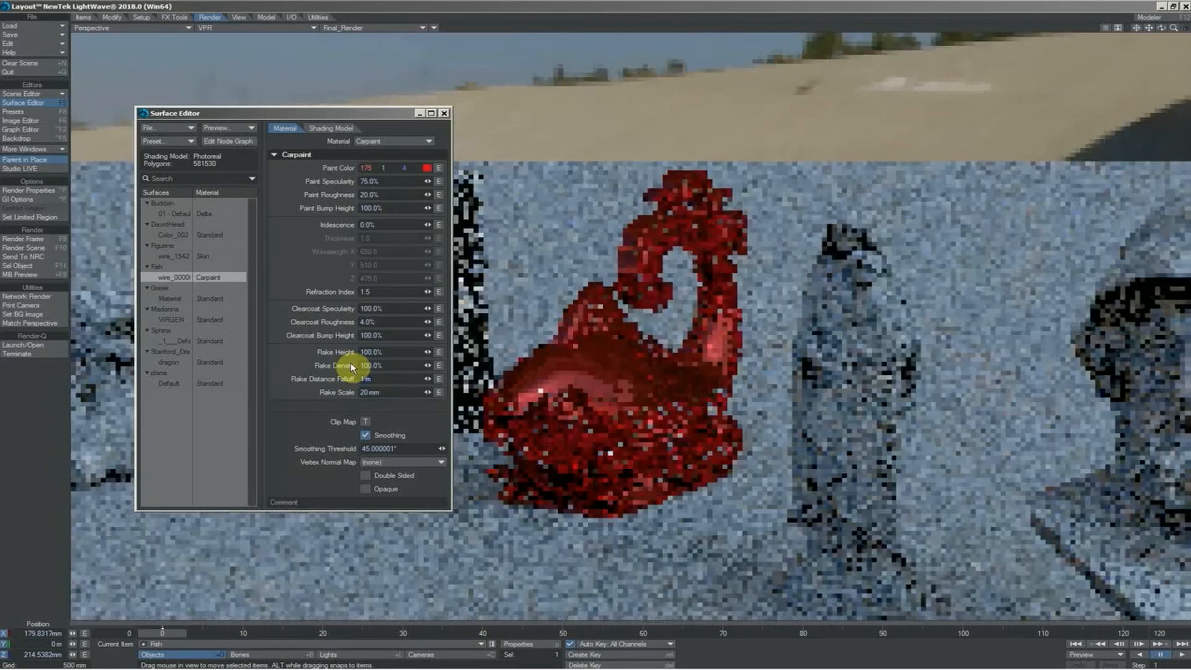
Give the fish's Carpaint 50% iridescence and a magenta paint color with RGB values 175, 1, 103
left_click(389, 222)
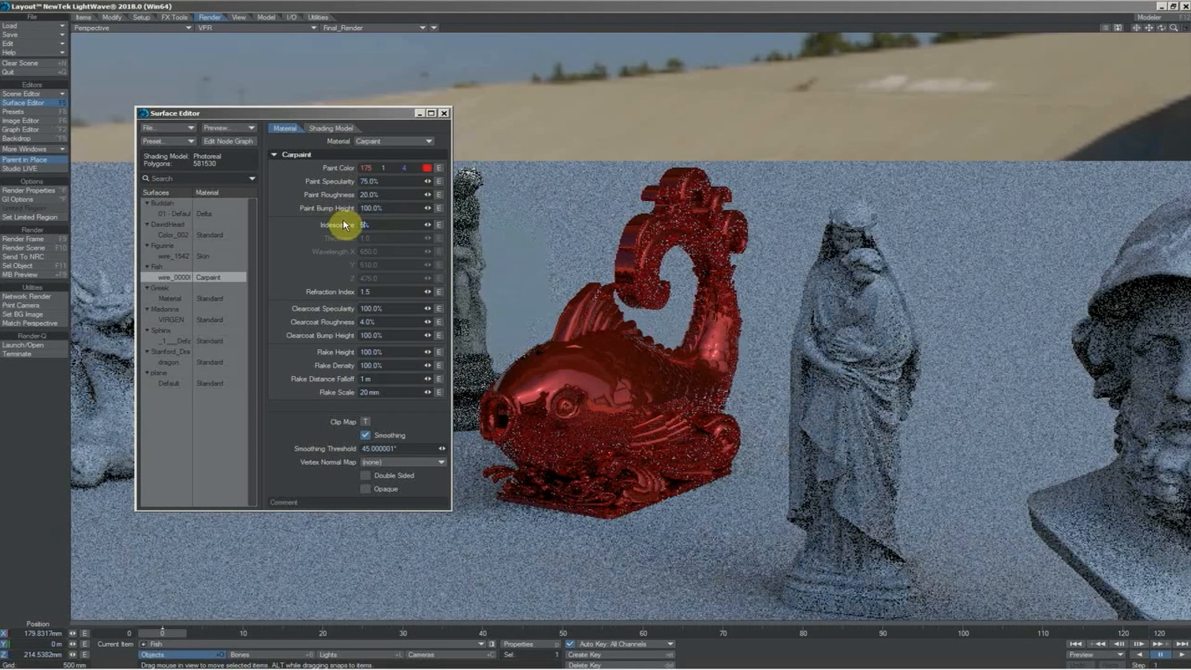
type("50")
key("Tab")
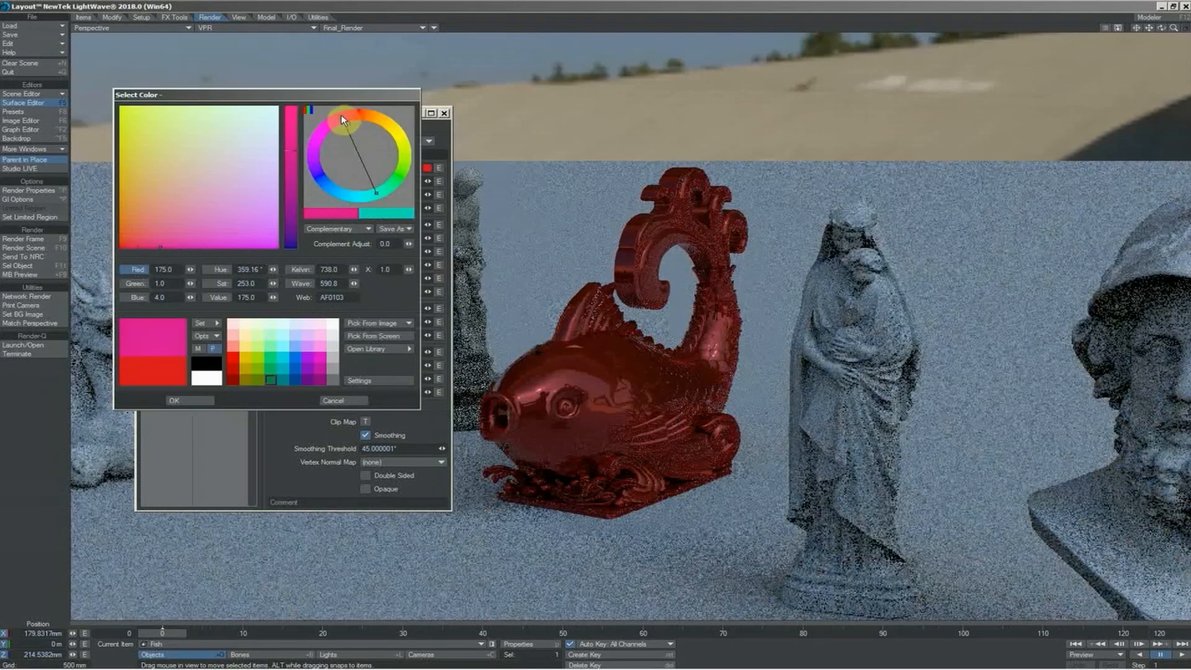
left_click_drag(343, 118, 335, 120)
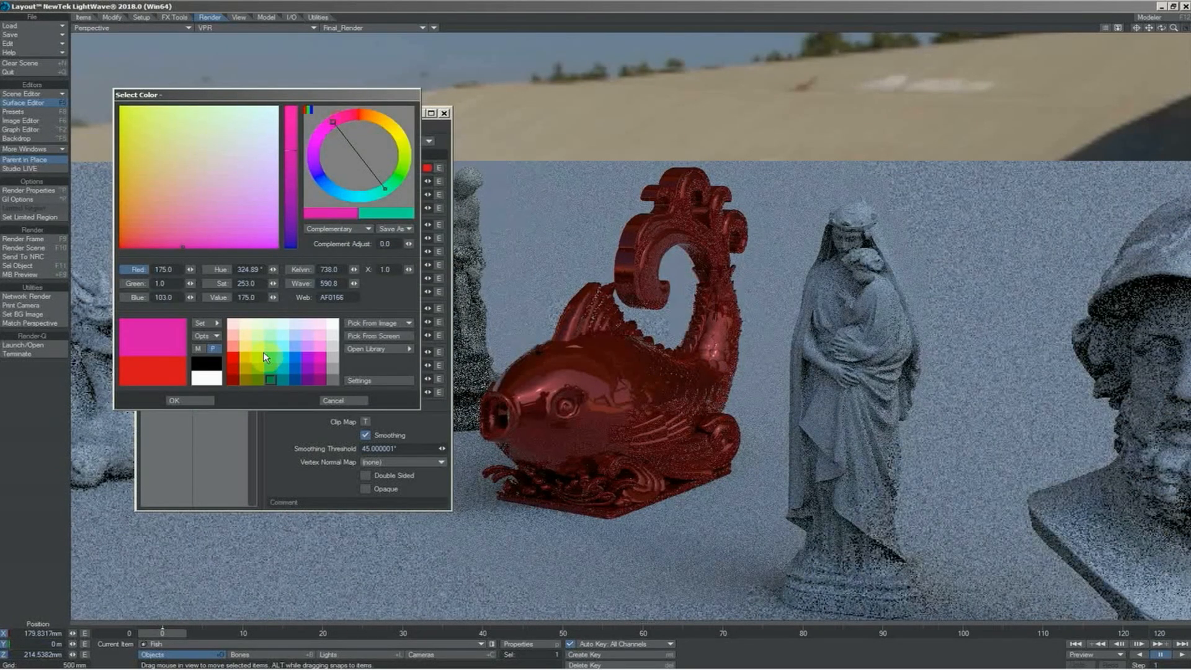
left_click(210, 400)
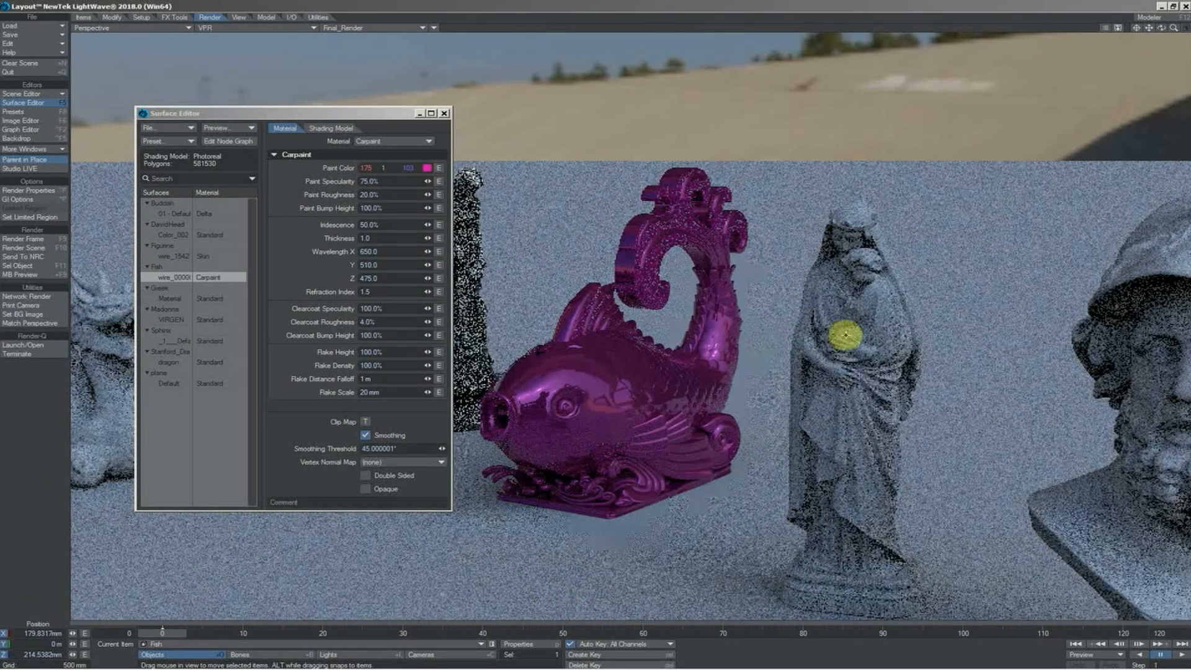
Select the Madonna statue, bring it into view and change its surface material to Principled BSDF
left_click(846, 336)
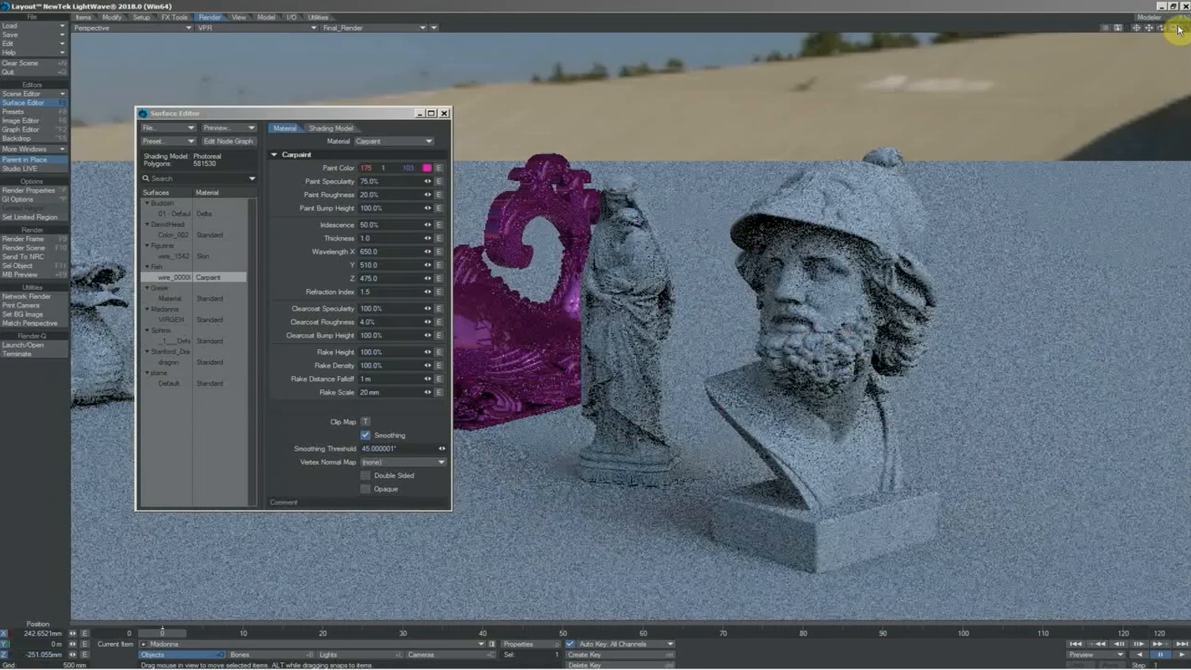
mouse_move(1175, 29)
left_mouse_down()
mouse_move(1185, 29)
mouse_move(1149, 33)
mouse_move(1164, 28)
left_mouse_up()
left_click(401, 144)
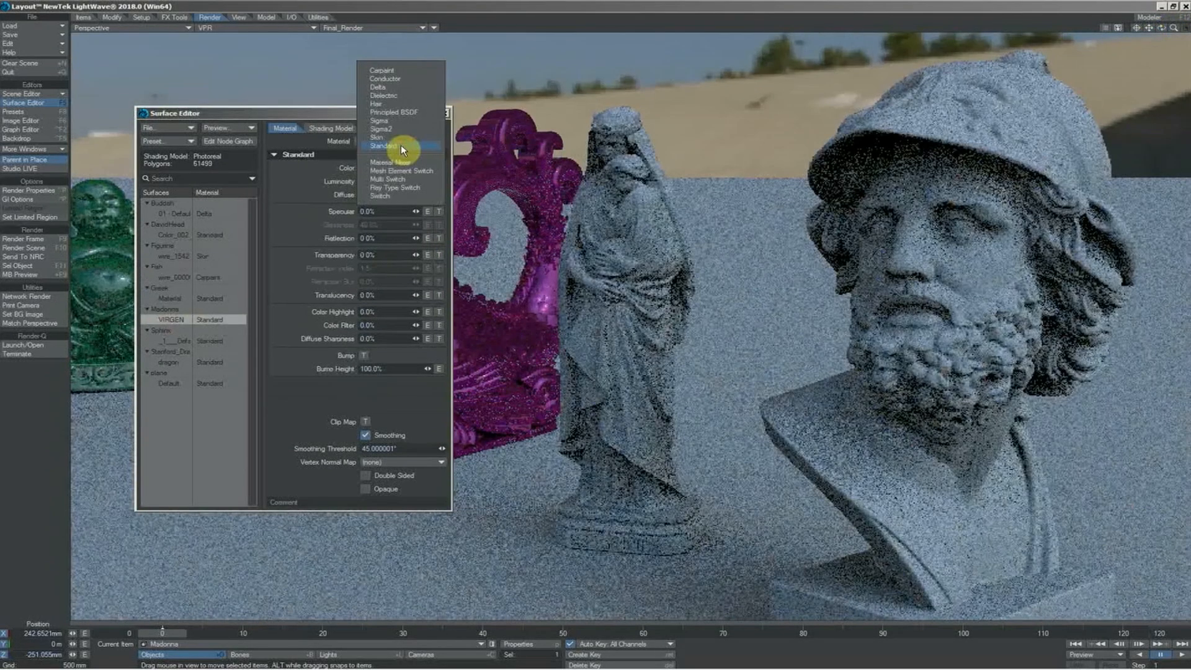
left_click(407, 112)
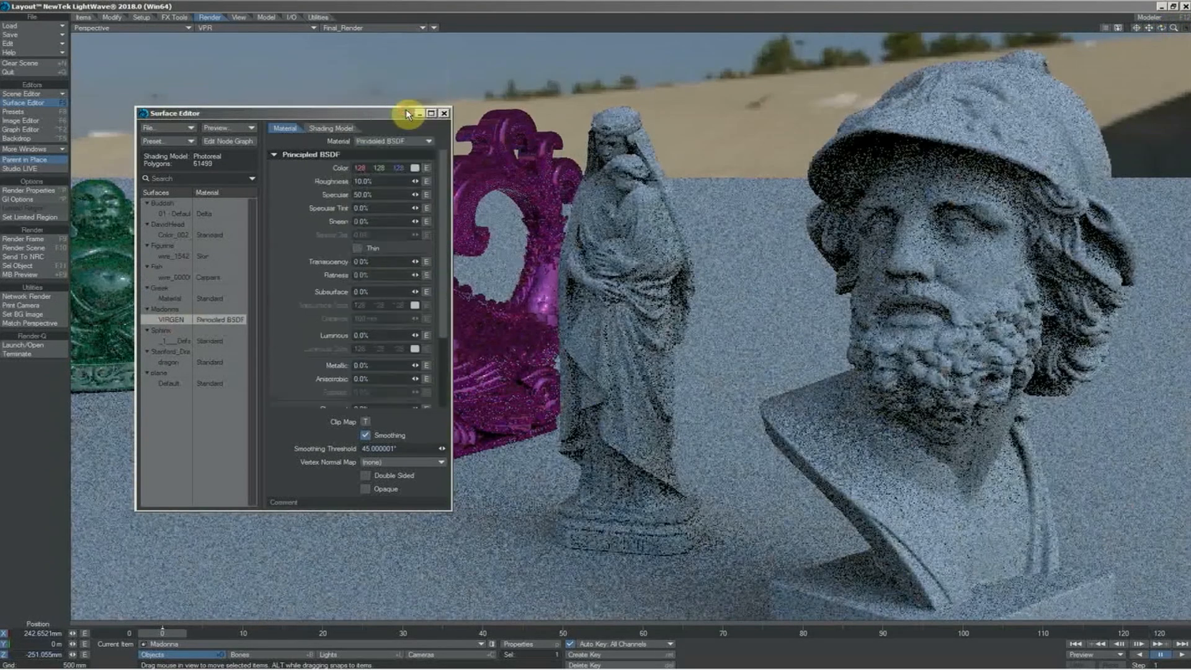
Color the Madonna's Principled BSDF material light gray with RGB values 212, 212, 212 and set its roughness to 60%
left_click(415, 168)
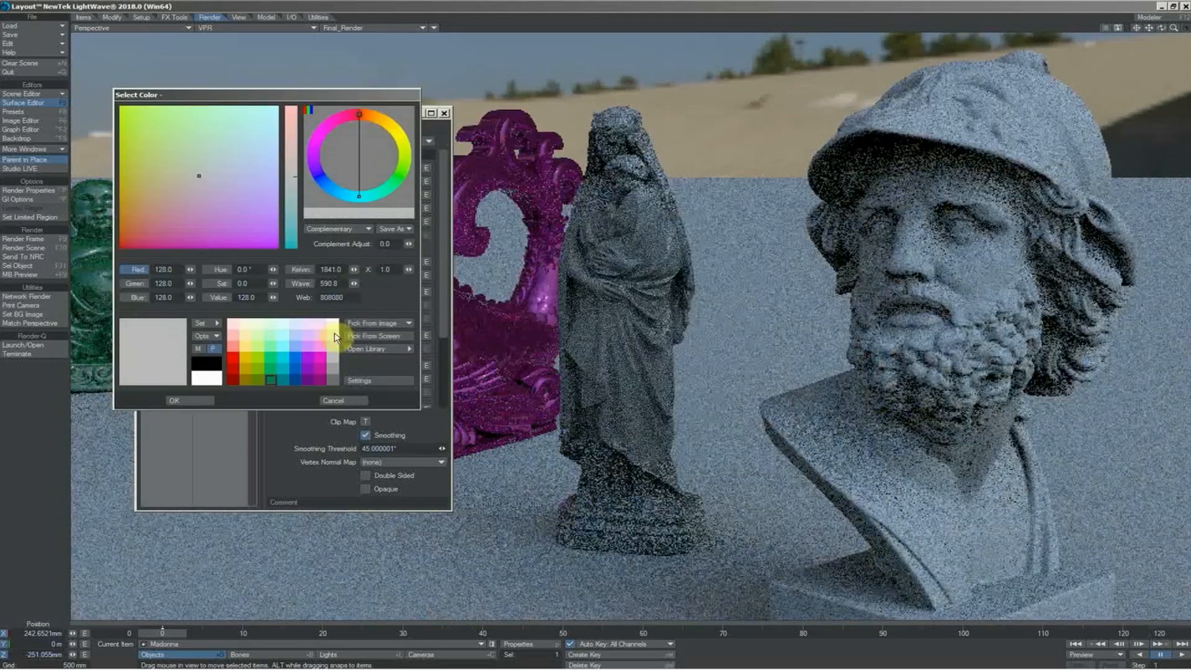
left_click(334, 336)
left_click(200, 398)
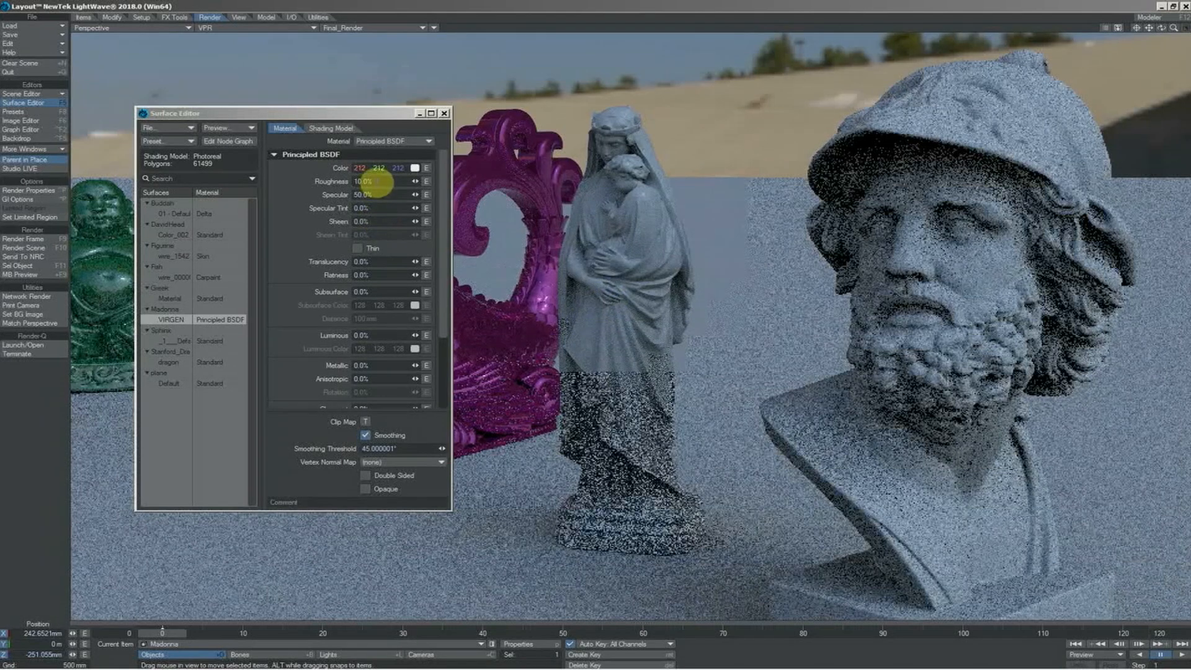
left_click(372, 181)
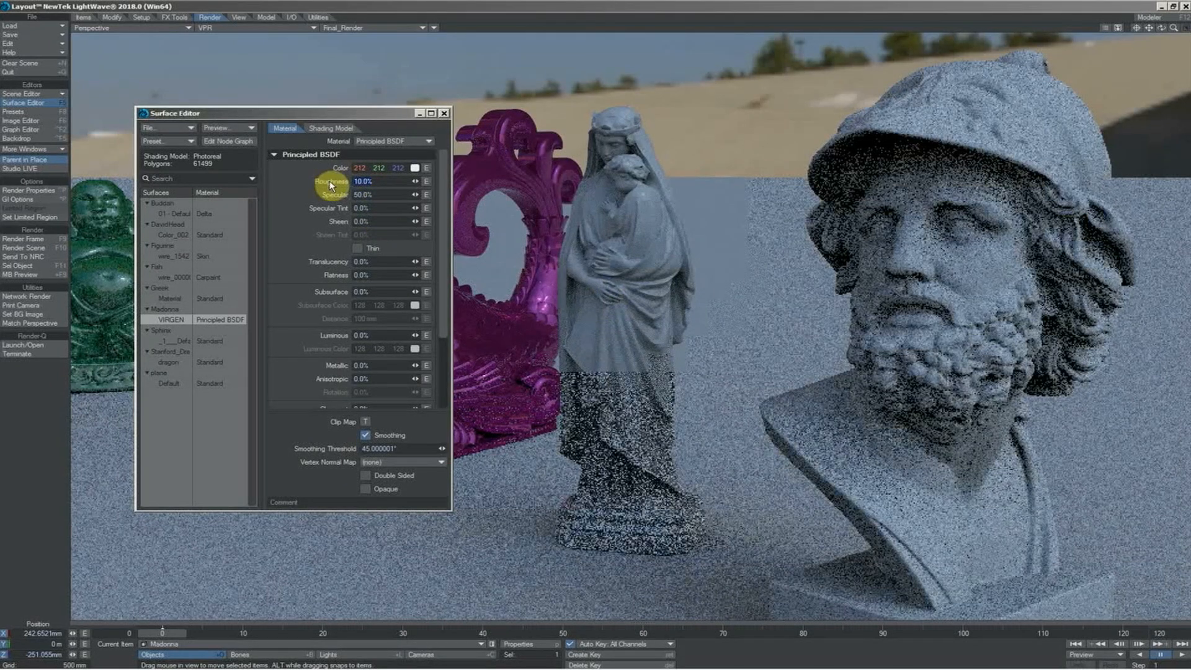
key("Tab")
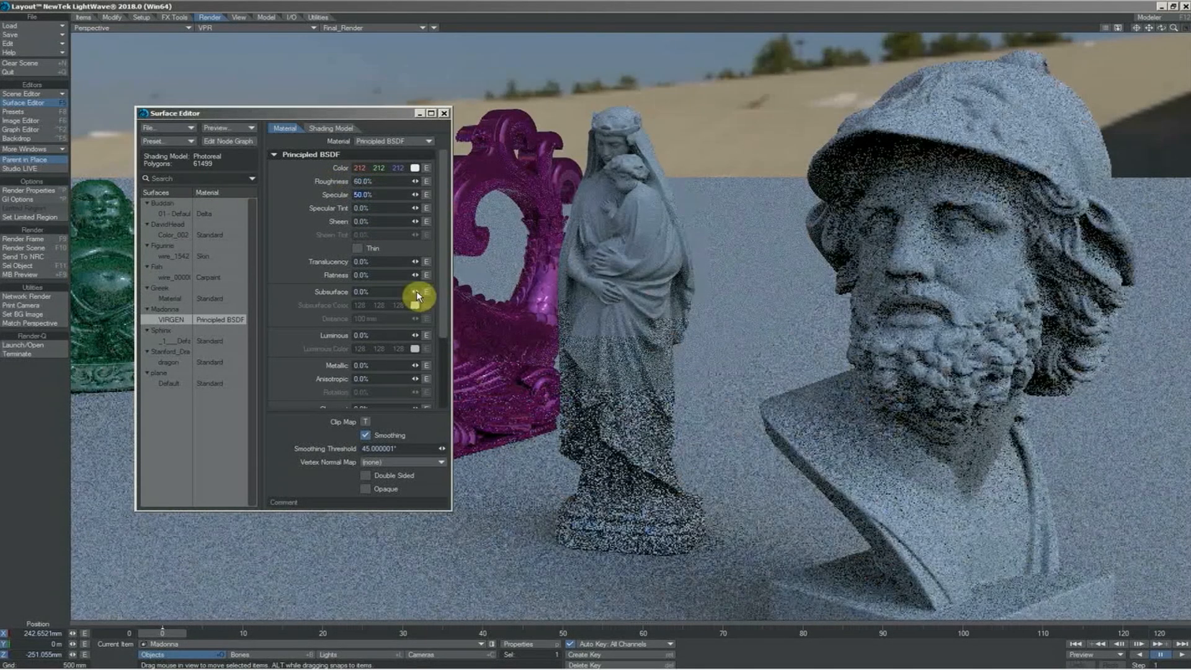
Set the Madonna's subsurface amount to 40% with a white subsurface color of 255, 255, 255
left_click(372, 289)
key("Tab")
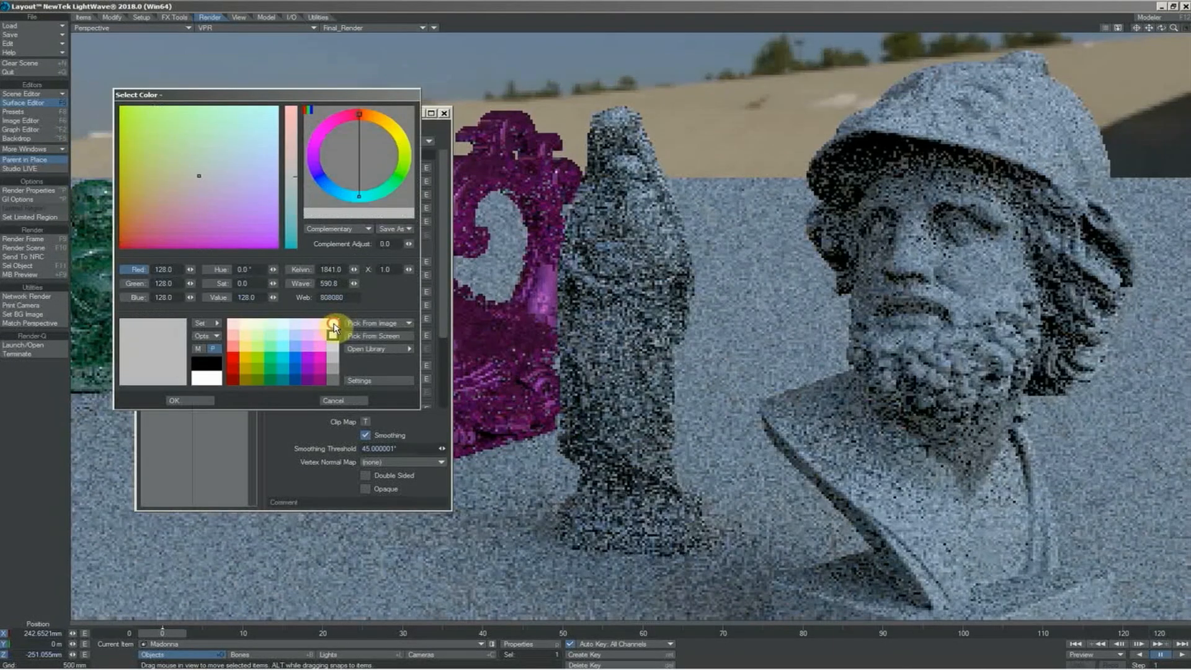
left_click(334, 325)
left_click(192, 401)
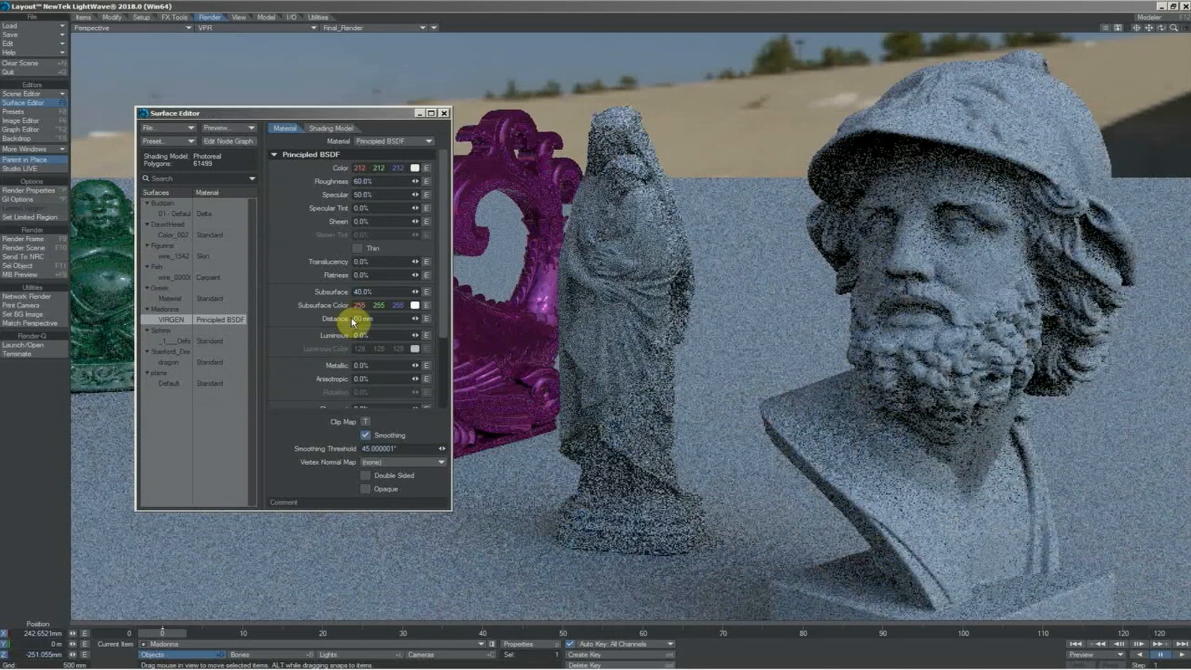
Set the Madonna's subsurface distance to 400 mm
type("40")
key("Return")
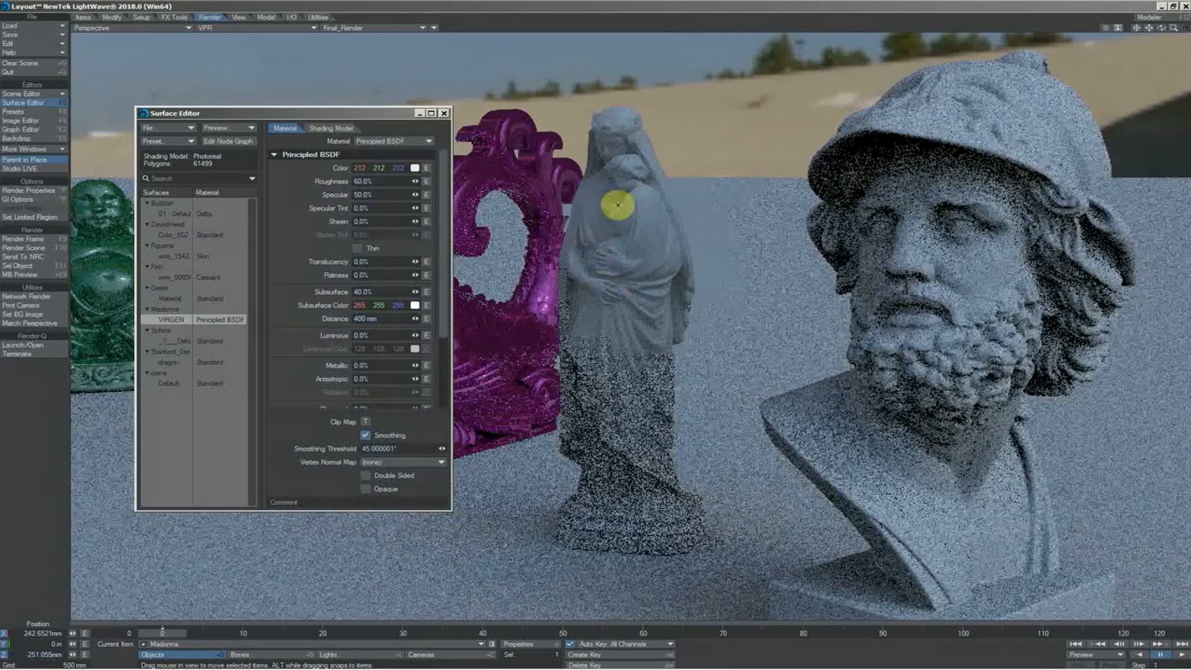
In the node graph of the Madonna's VIRGEN surface, add a Marble 3D texture and connect its Color output to the Principled BSDF's Color
double_click(169, 319)
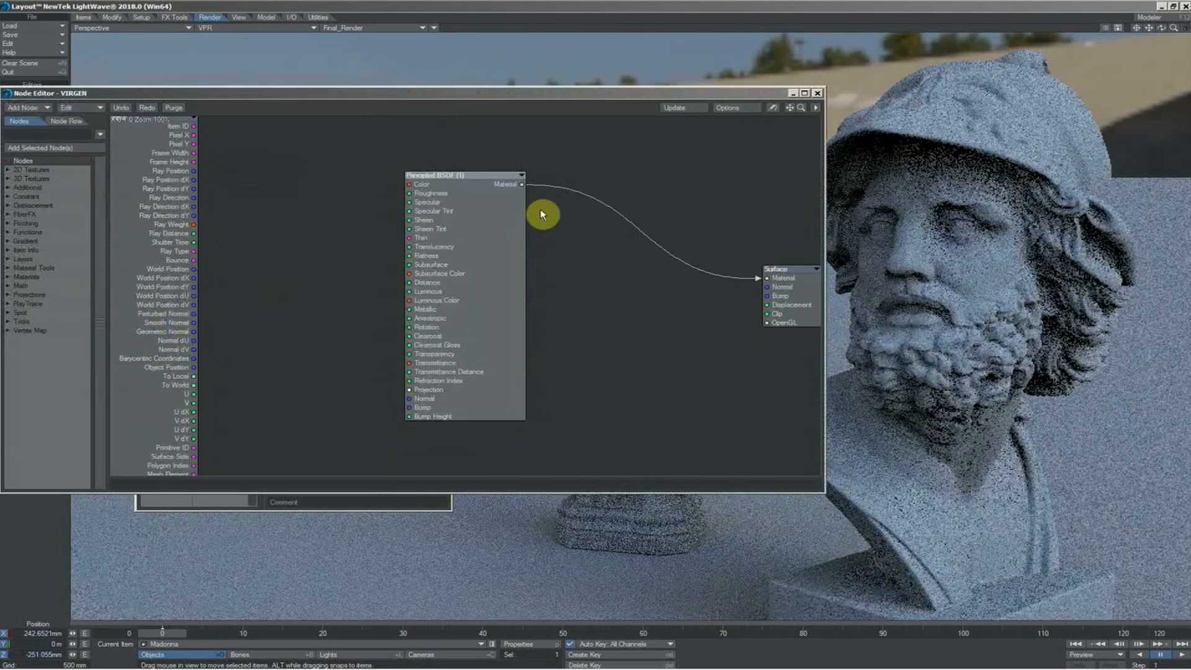
left_click_drag(564, 94, 682, 262)
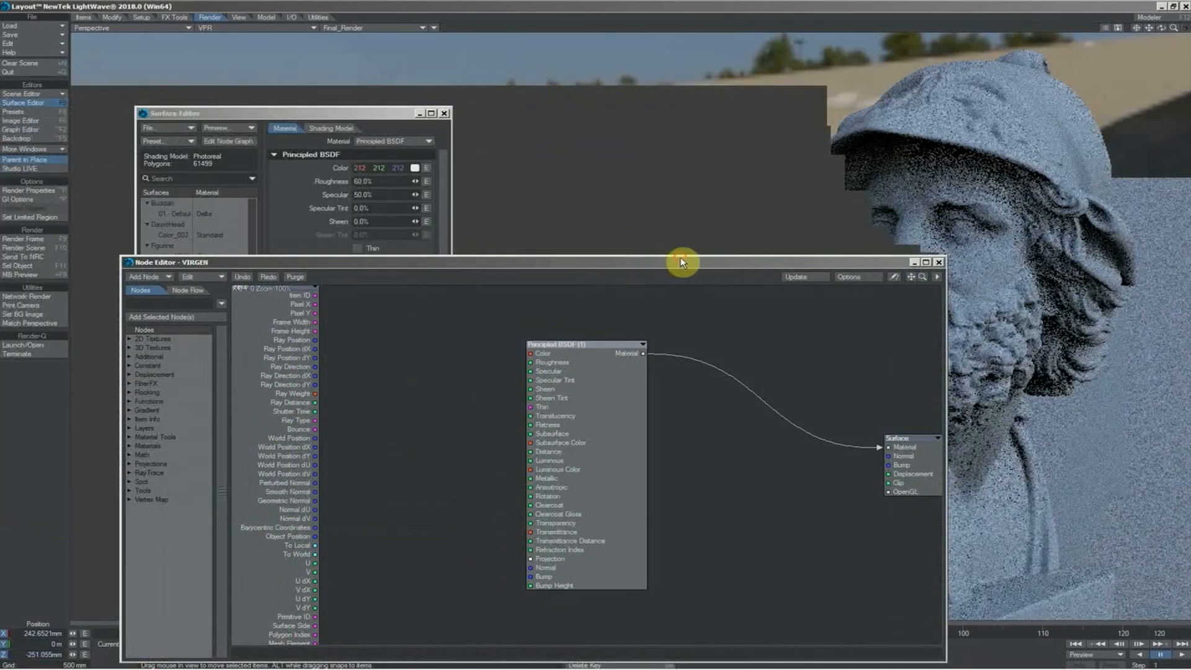
left_click(149, 347)
double_click(151, 463)
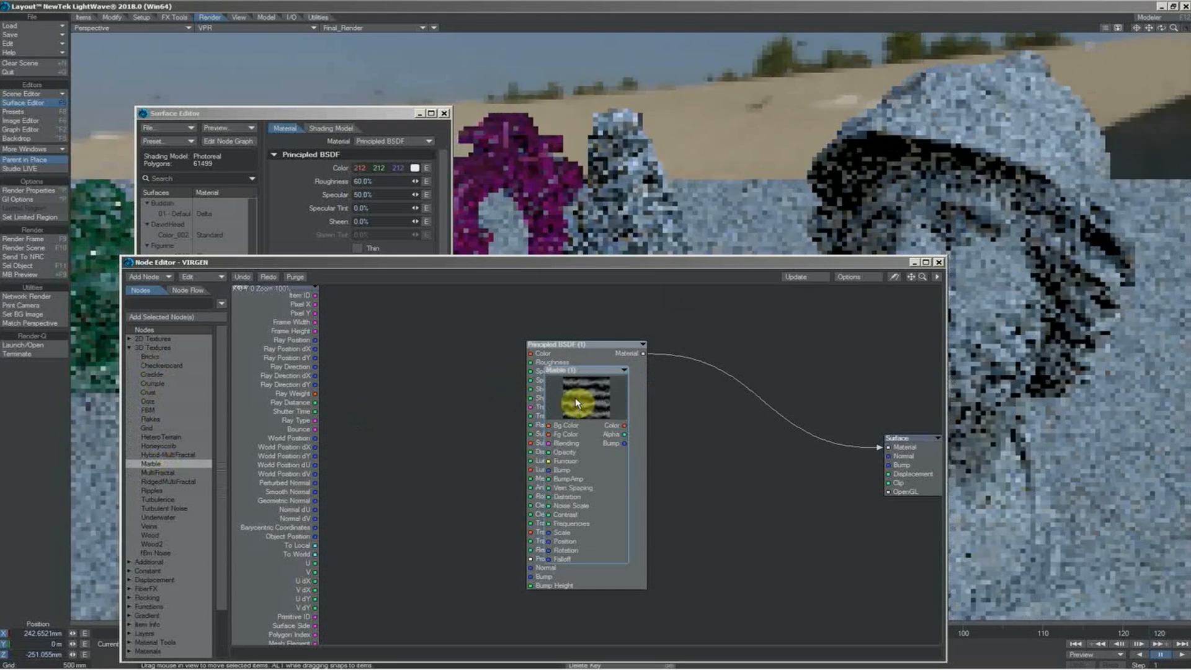
left_click_drag(575, 397, 535, 353)
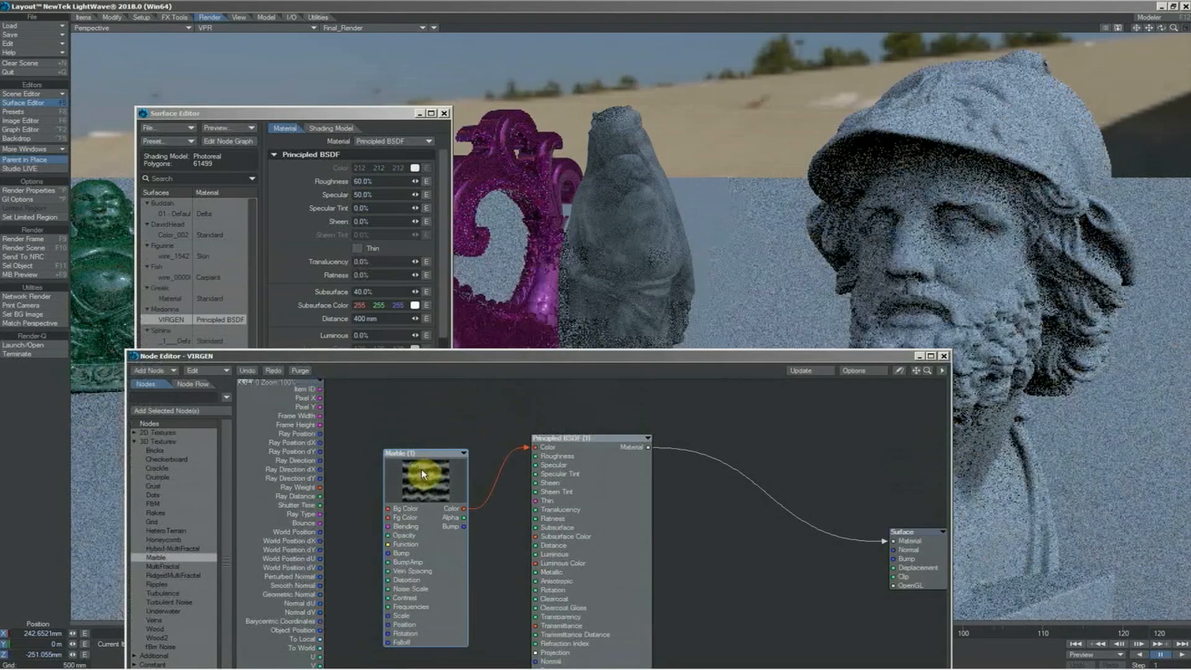
Set the Marble texture's scale to 100 mm on the X, Y and Z axes
double_click(422, 469)
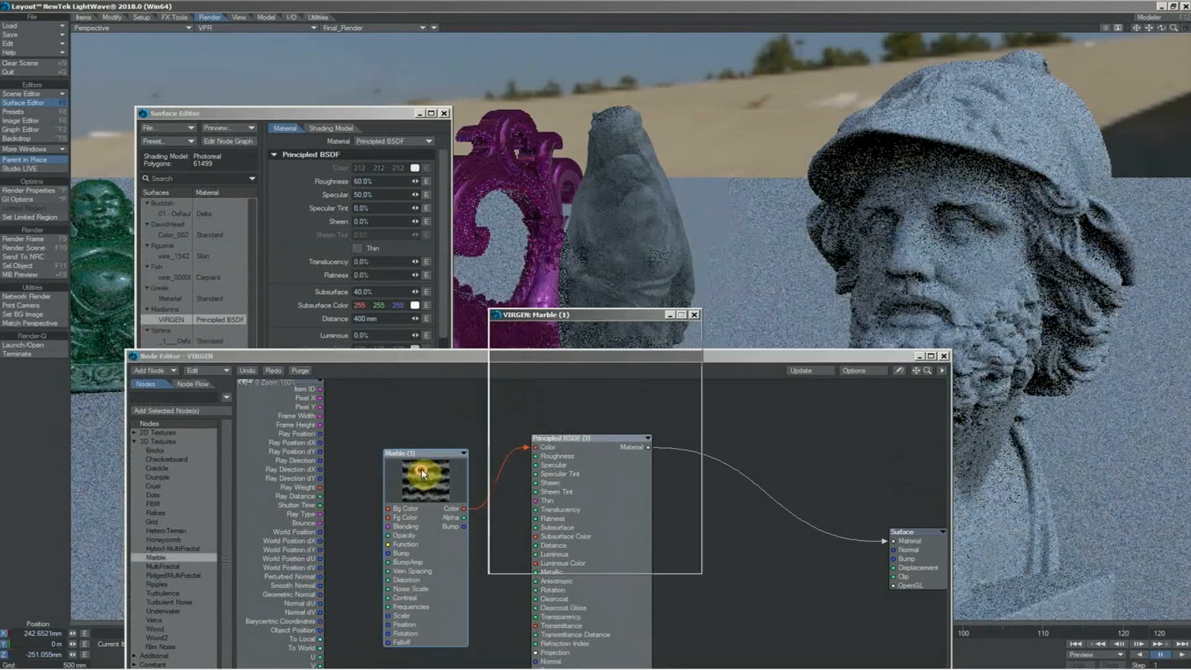
left_click(620, 528)
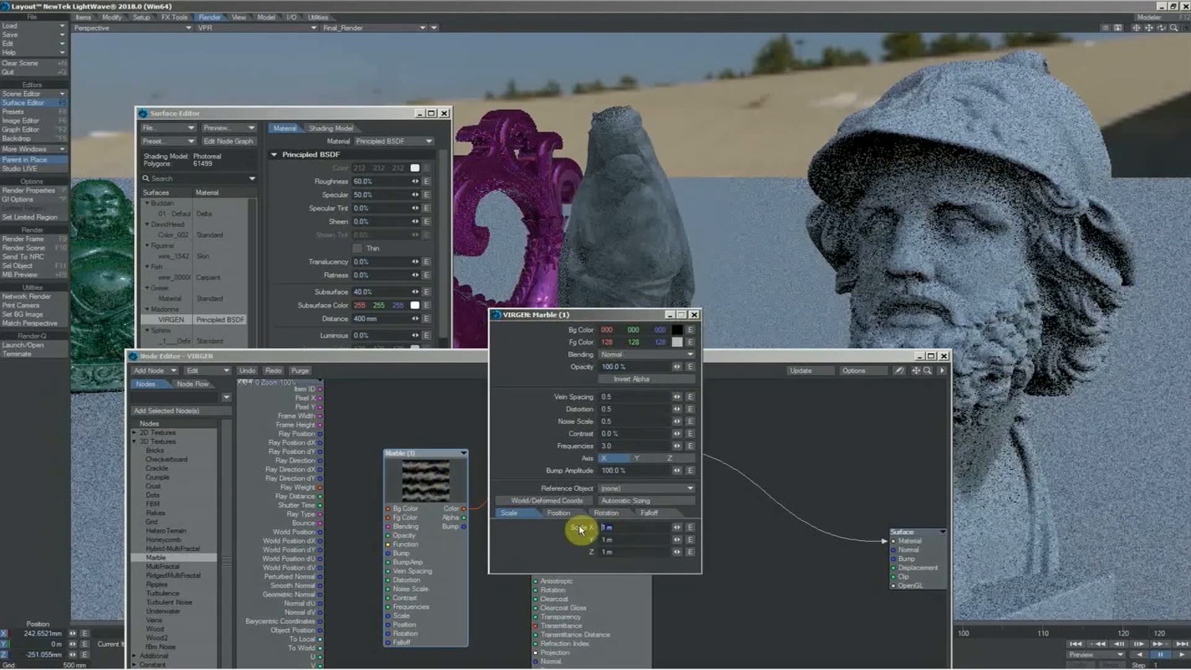
type(".6521")
key("Tab")
type(".1")
key("Return")
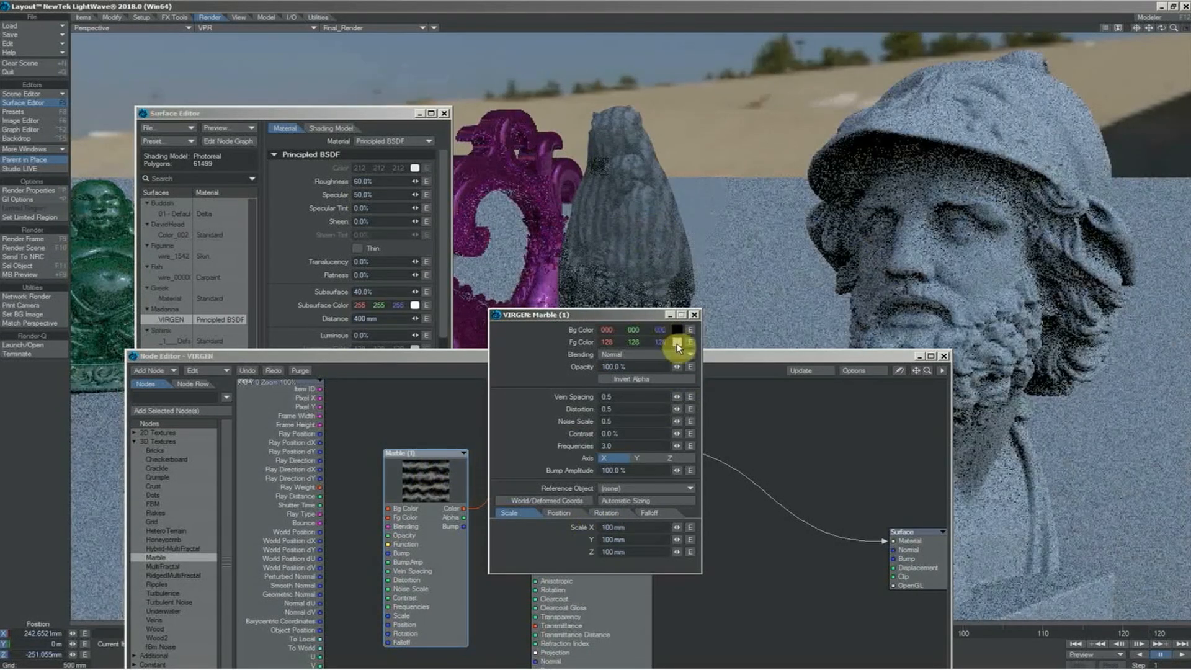
Give the Marble texture a pale yellow foreground of 255, 255, 191 and a light gray background of 212, 212, 212
left_click(677, 343)
left_click(242, 107)
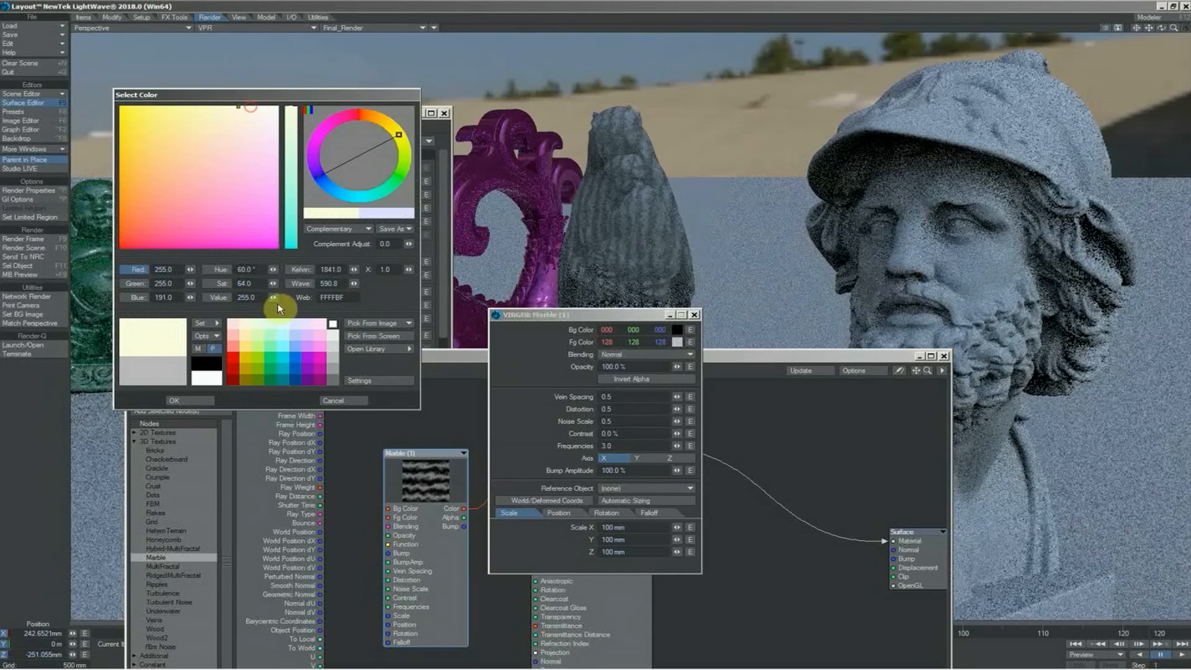
left_click(204, 399)
left_click(677, 330)
left_click(333, 335)
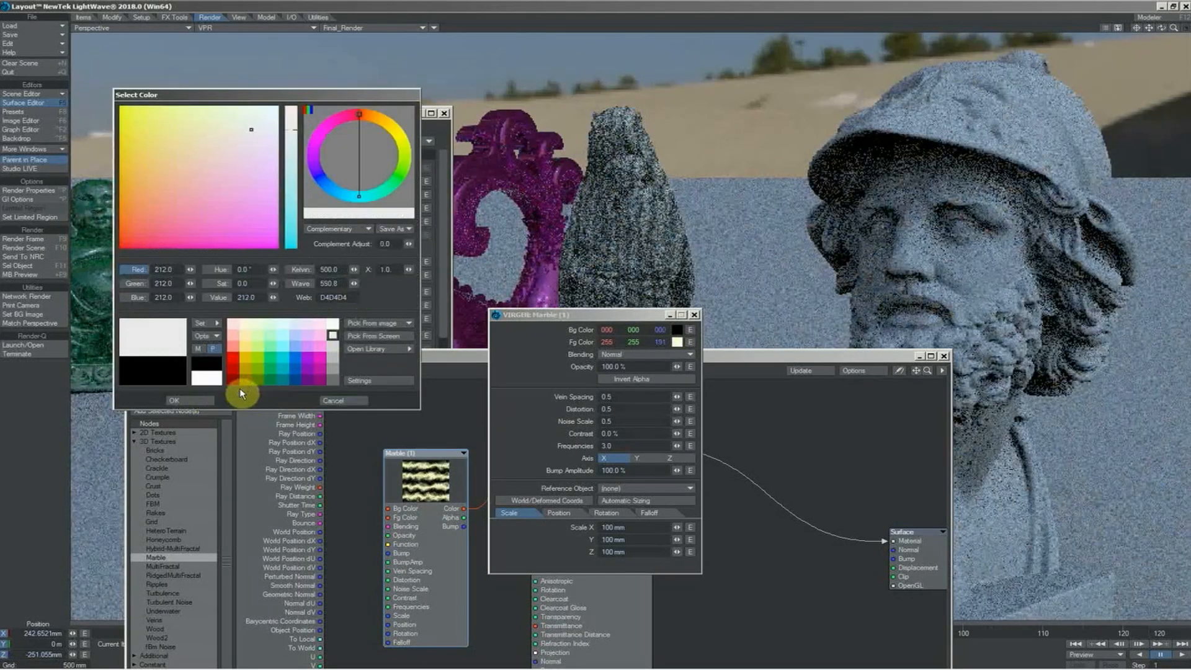
left_click(204, 401)
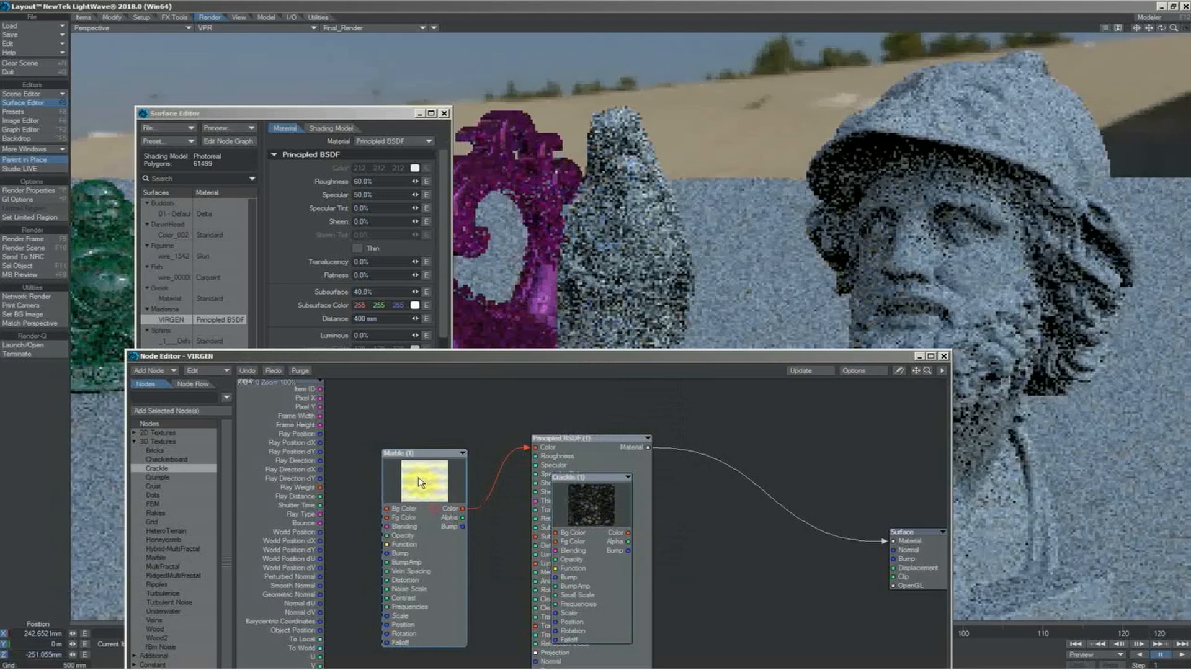
Add a Crackle 3D texture below the Marble node and connect its Bump output to the Principled BSDF's Bump input
left_click_drag(426, 478, 393, 399)
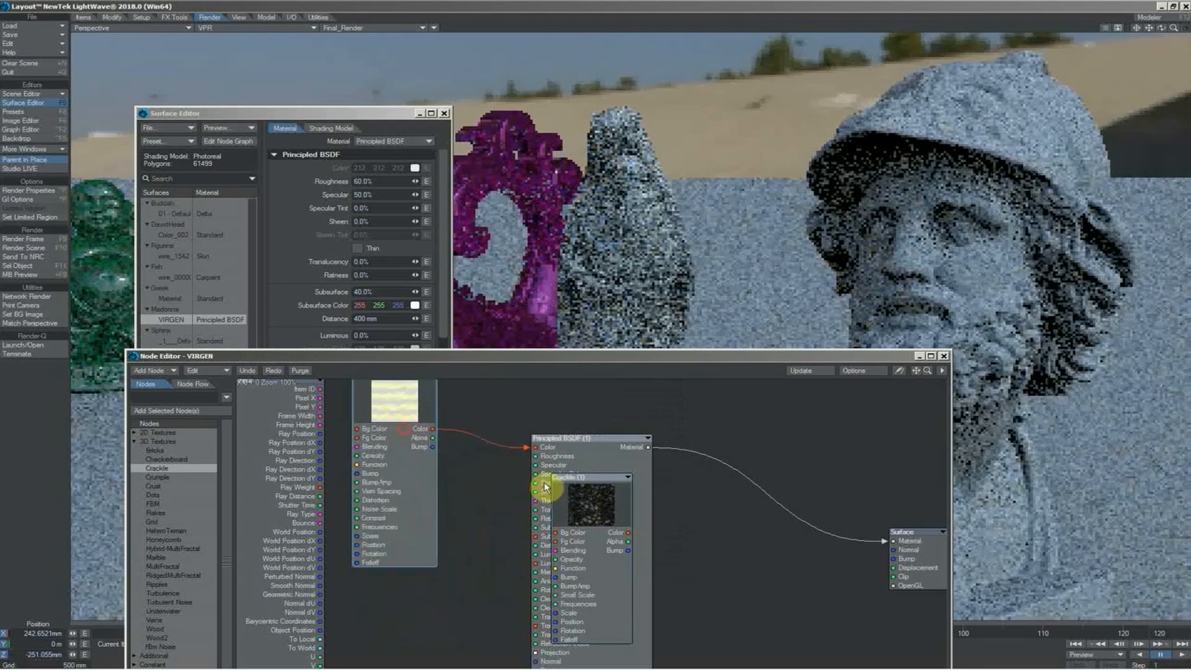
left_click_drag(579, 501, 451, 547)
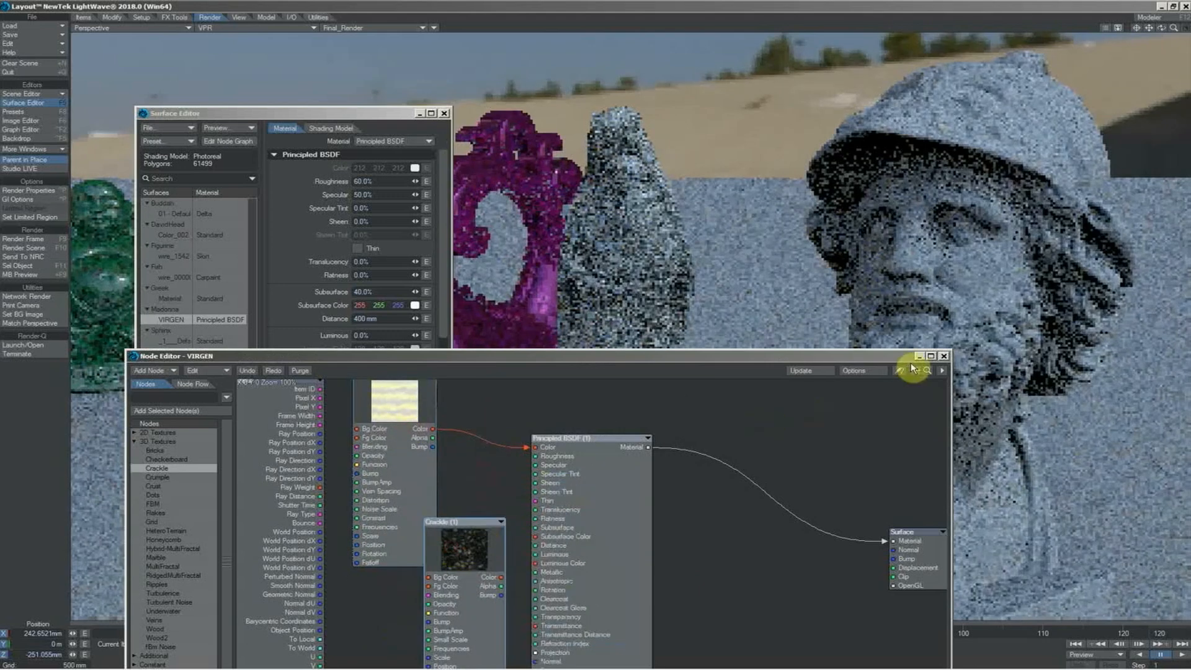
left_click_drag(912, 367, 881, 448)
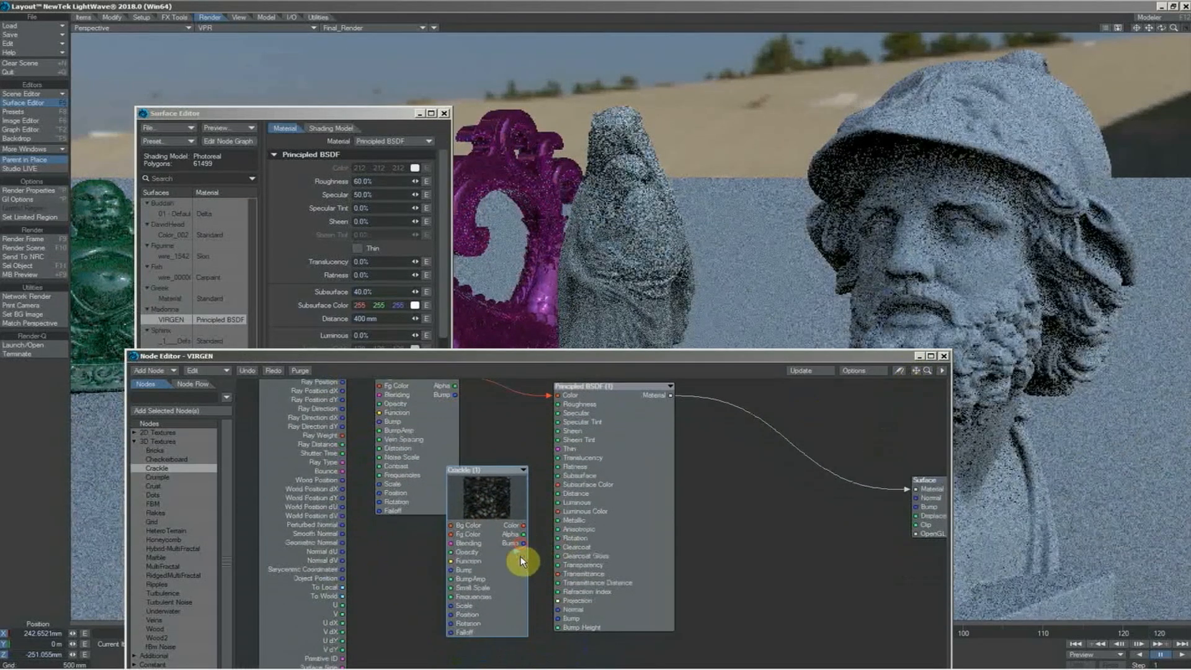
left_click_drag(546, 639, 561, 620)
left_click_drag(561, 620, 561, 620)
Set the Crackle texture's scale to 100 mm on all axes and reduce its bump amplitude
double_click(487, 586)
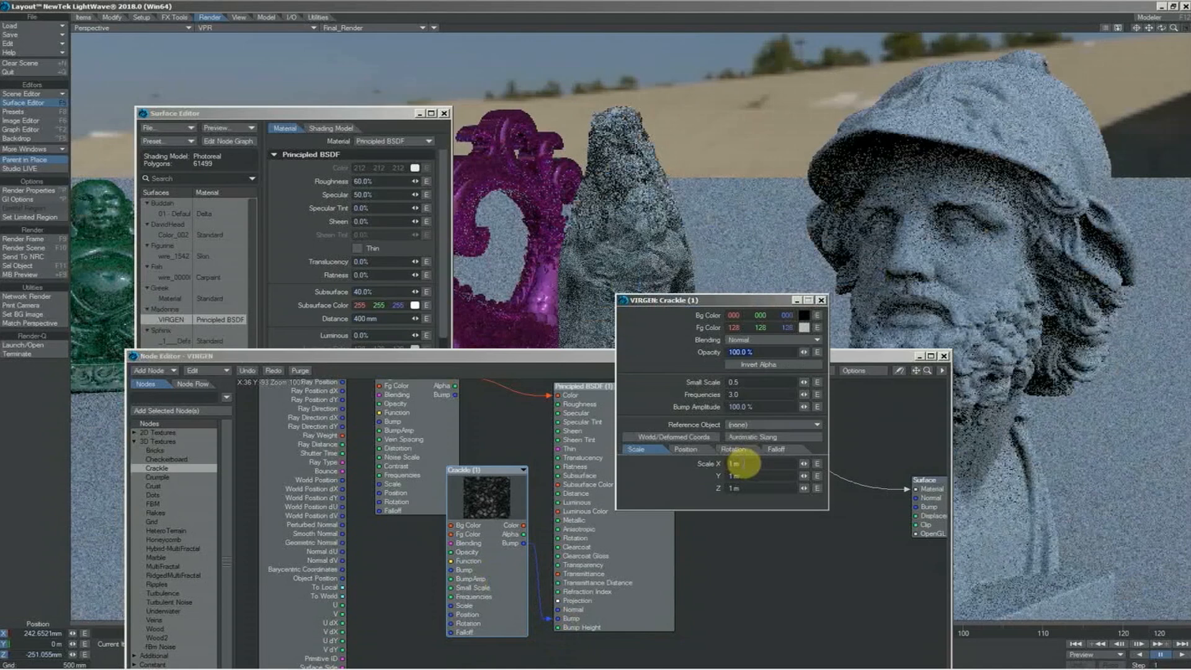
left_click_drag(744, 463, 713, 466)
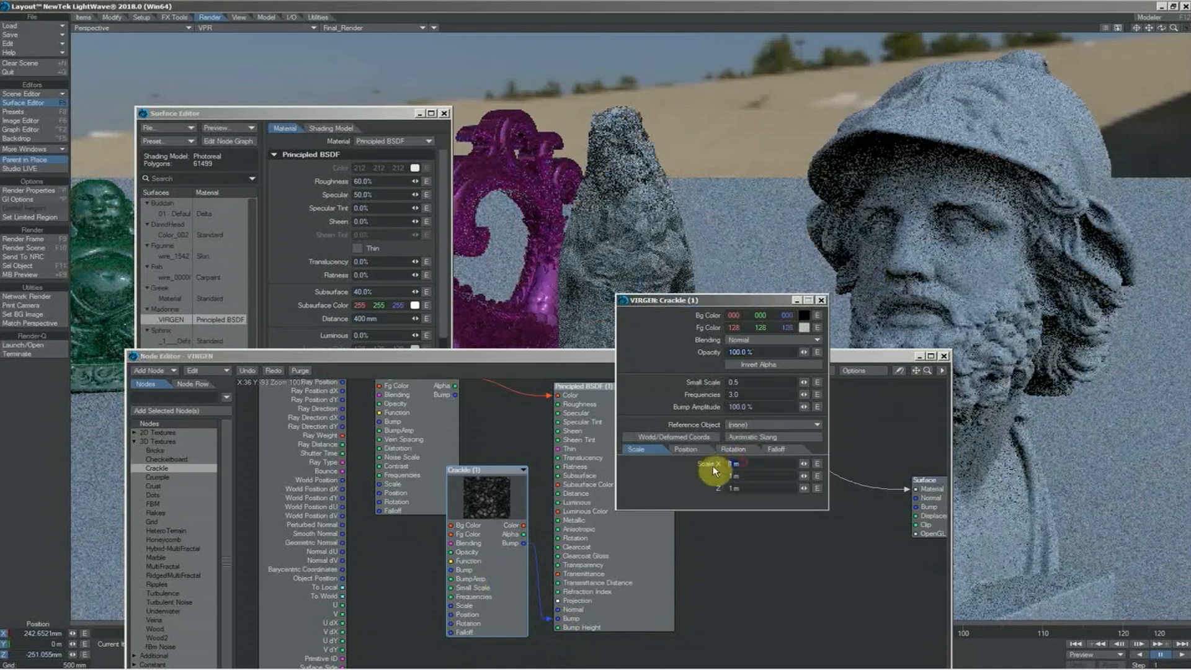
type("1.")
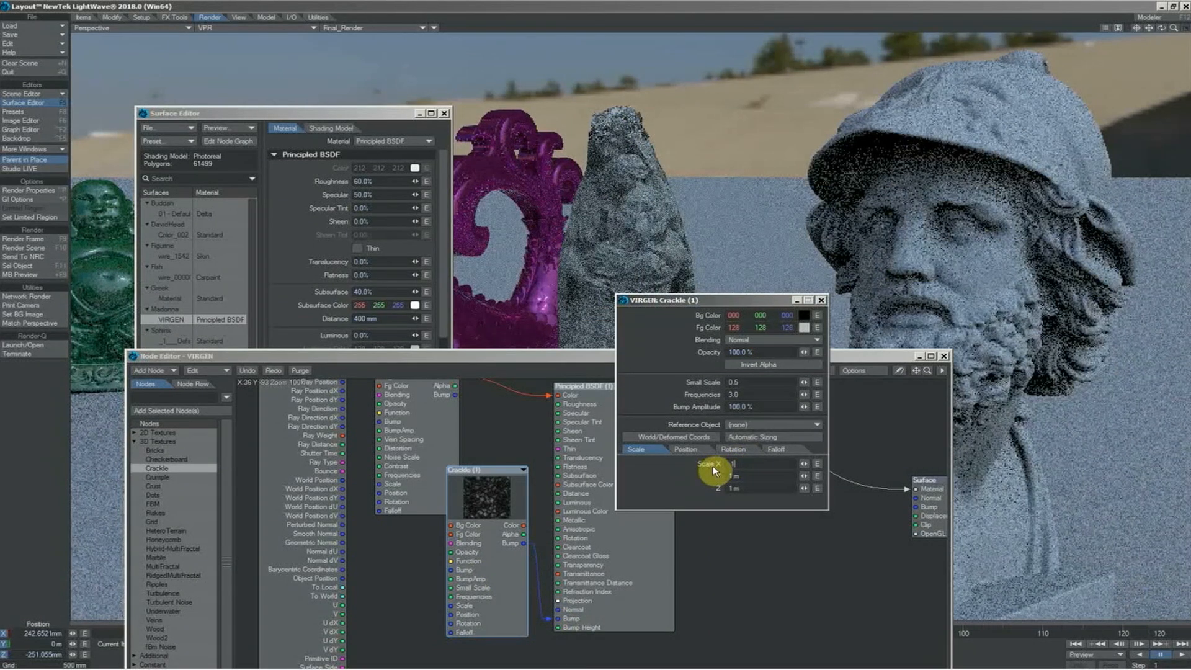
key("Return")
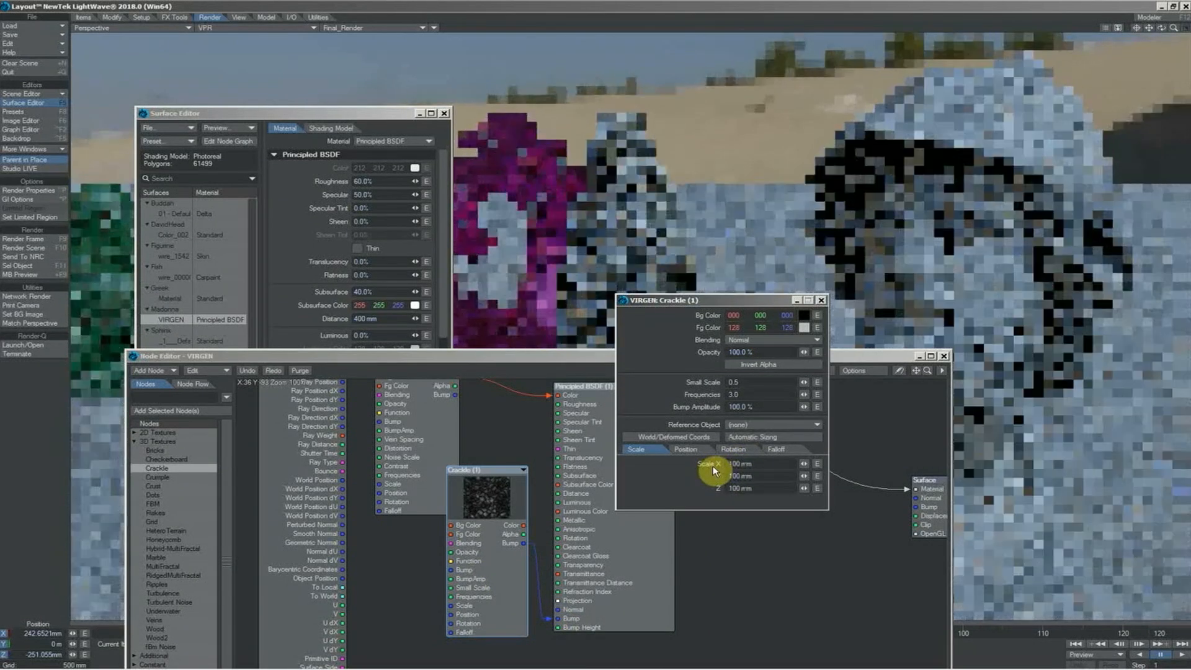
left_click_drag(757, 405, 708, 407)
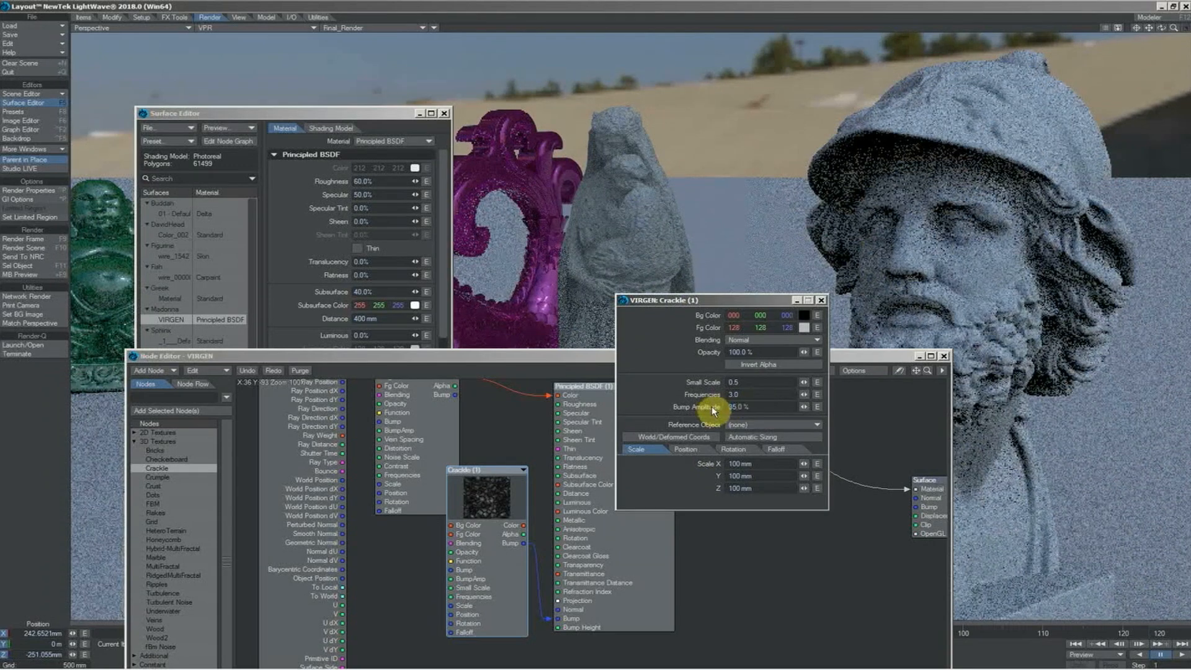
key("Return")
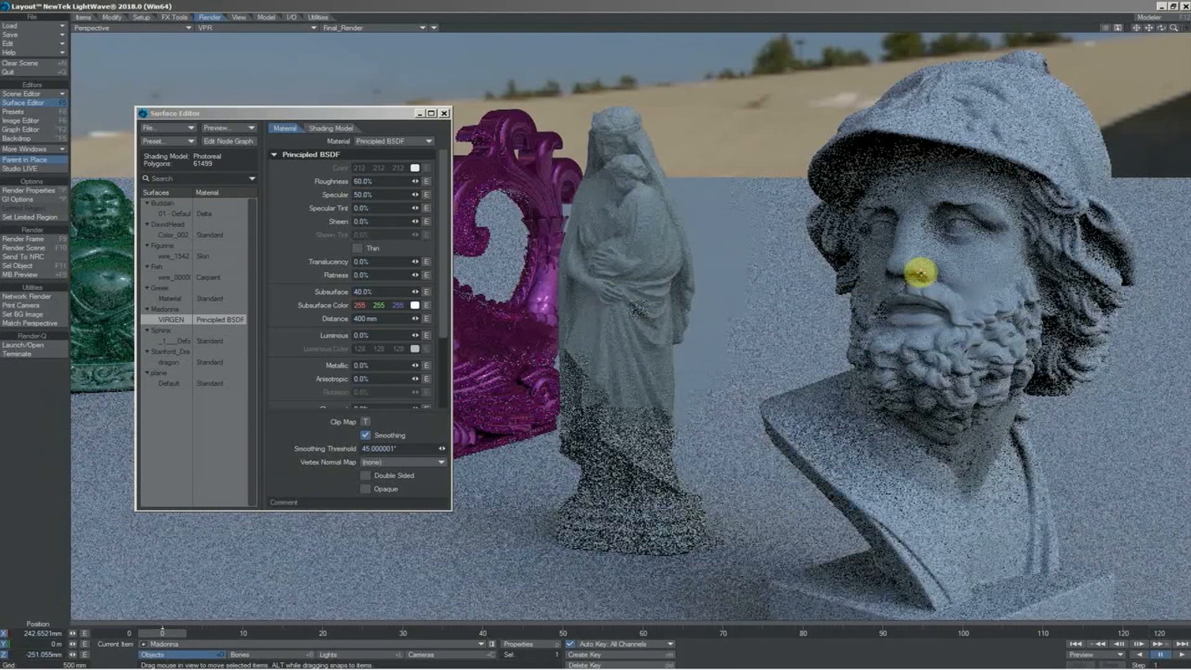
Select the Greek bust, center it in view and give it a Principled BSDF material in dark red with RGB values 64, 0, 0
left_click(921, 273)
key("shift+a")
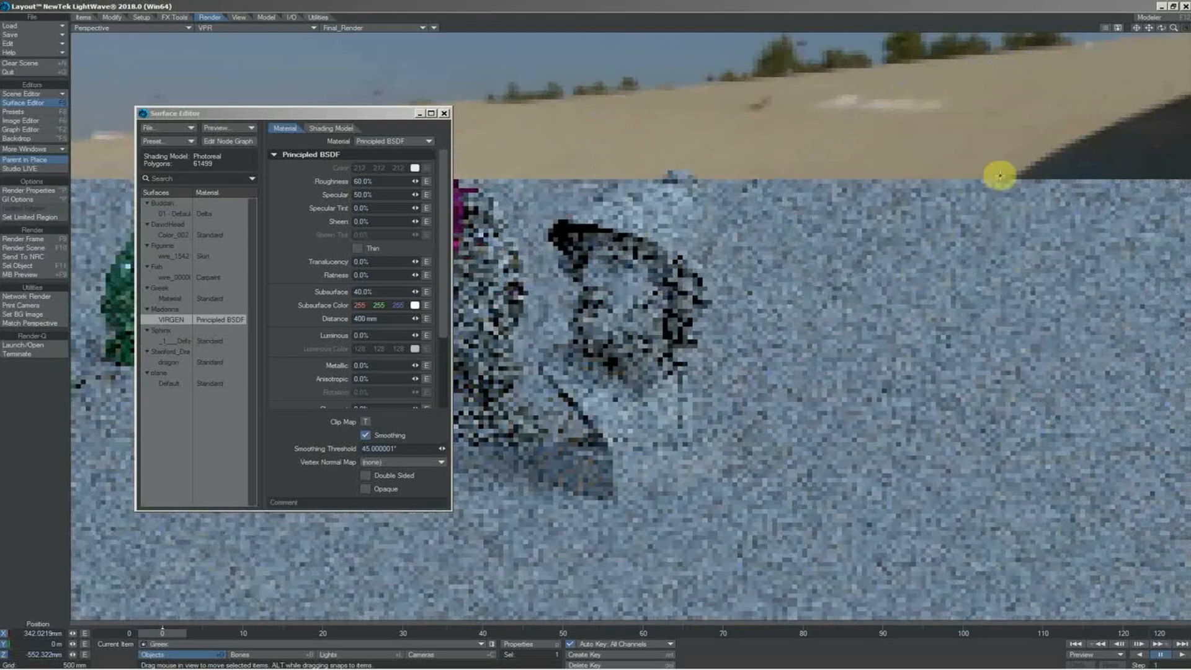
left_click_drag(1174, 30, 1188, 30)
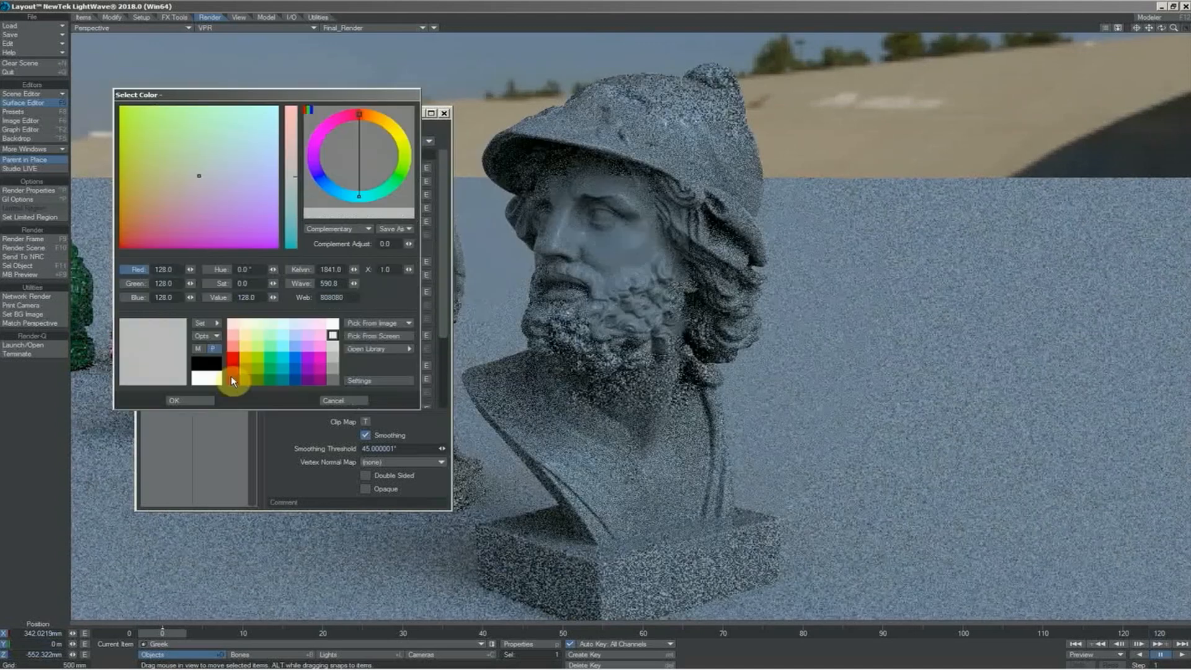
left_click(232, 378)
left_click(197, 402)
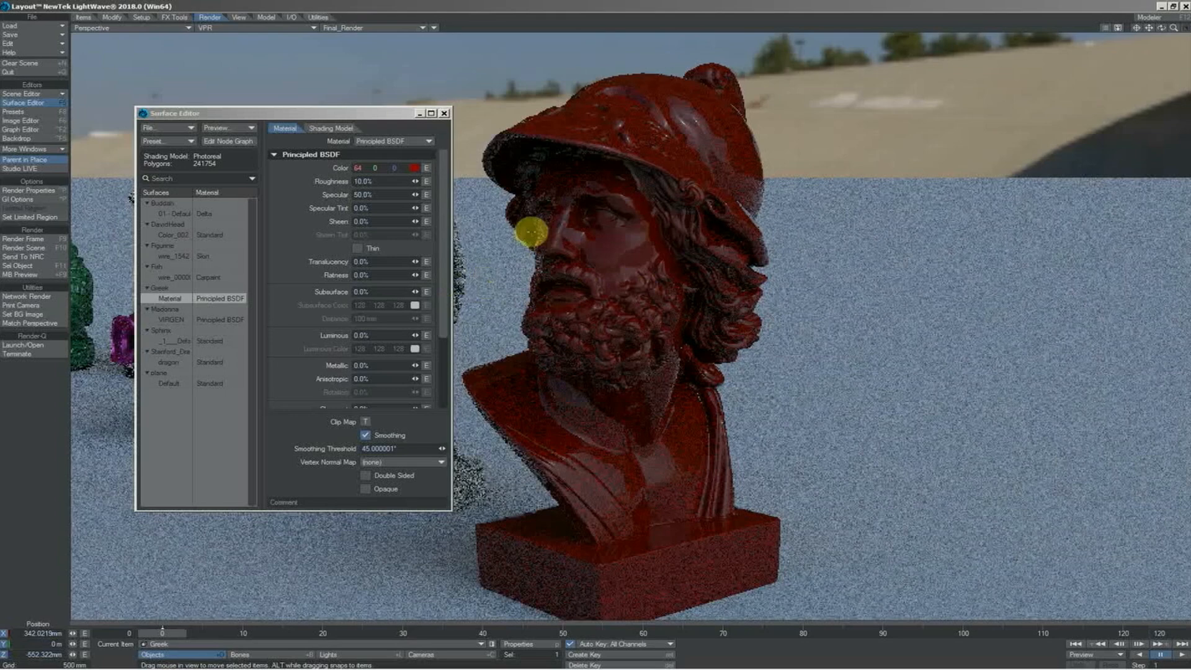
Set the Greek bust's roughness to 5% and its specular amount to 65%
left_click(379, 181)
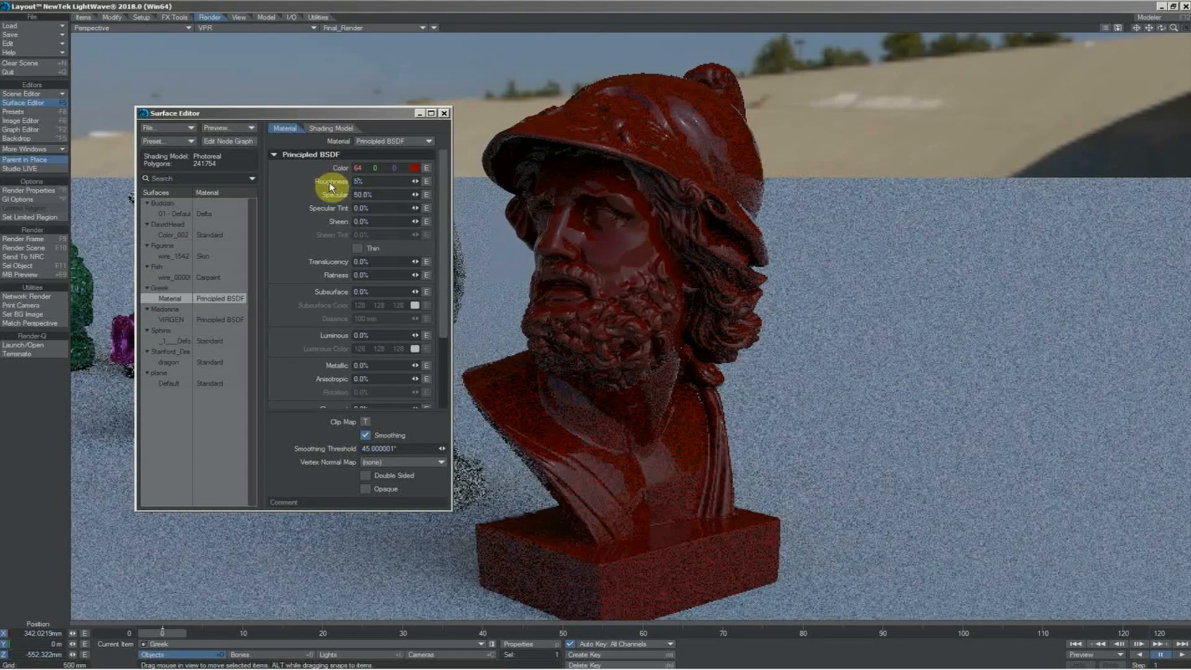
key("Tab")
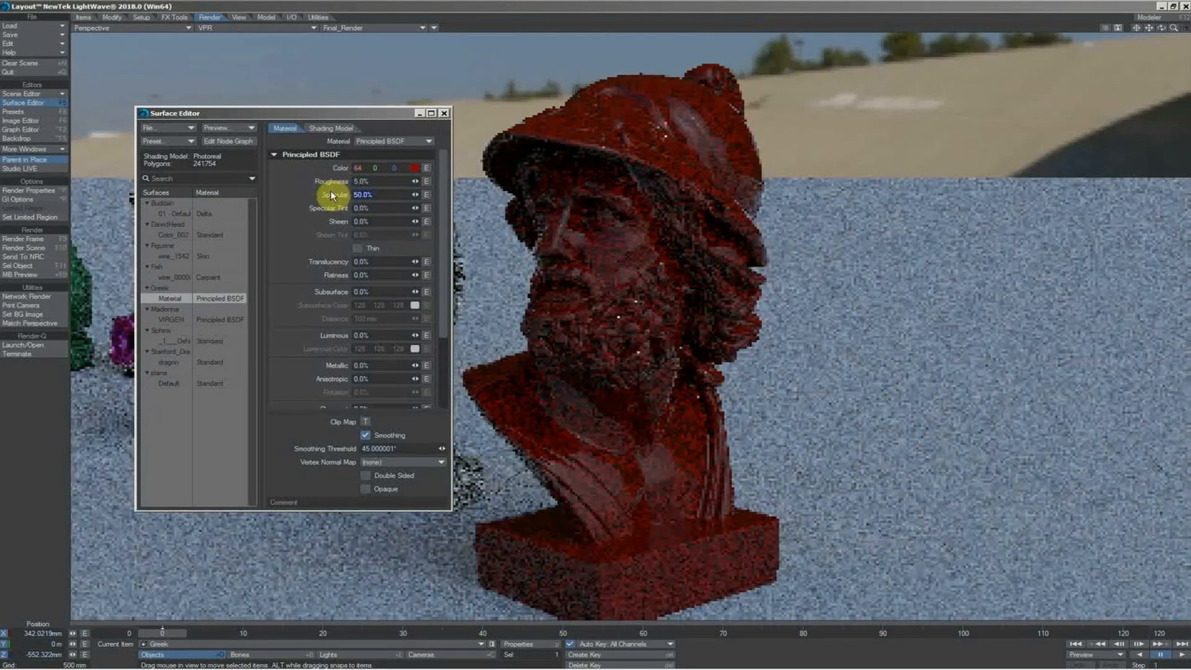
type("55")
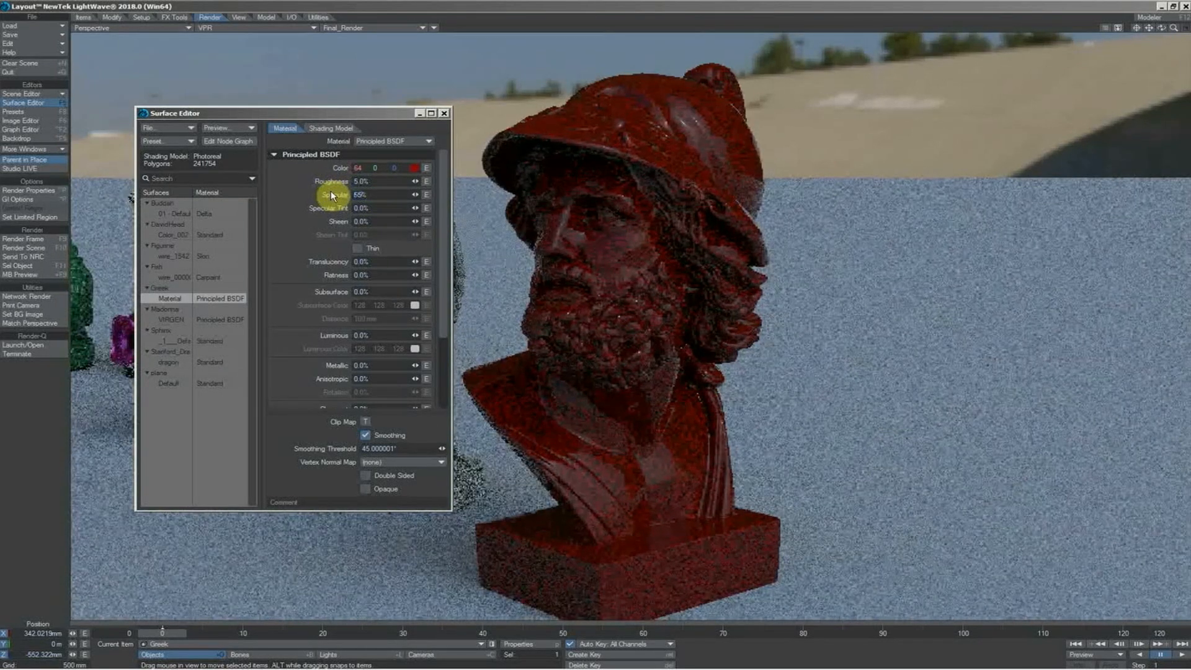
Set the Greek bust's specular tint to 45% and its clearcoat to 50%
left_click(380, 210)
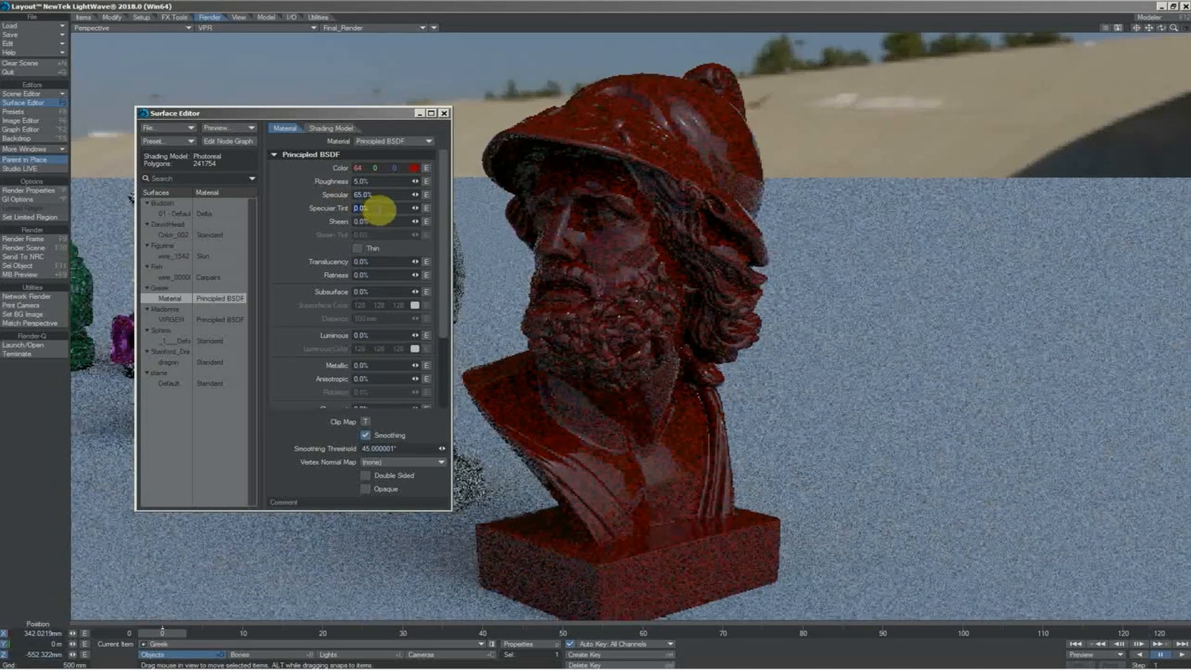
key("Tab")
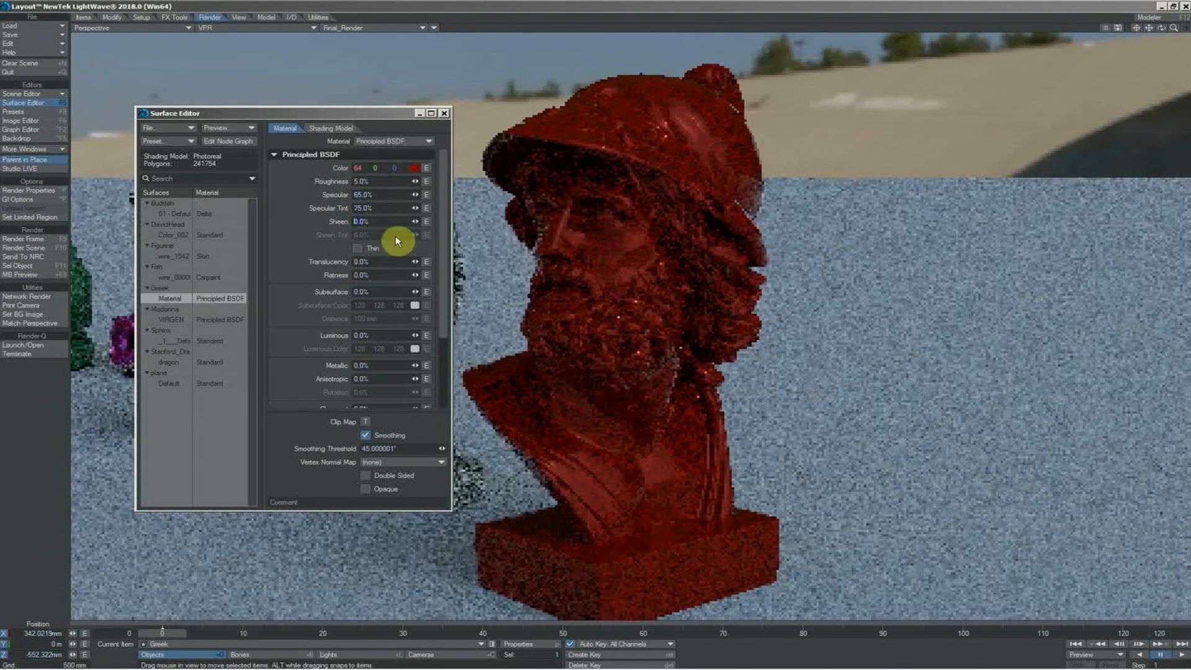
left_click(380, 209)
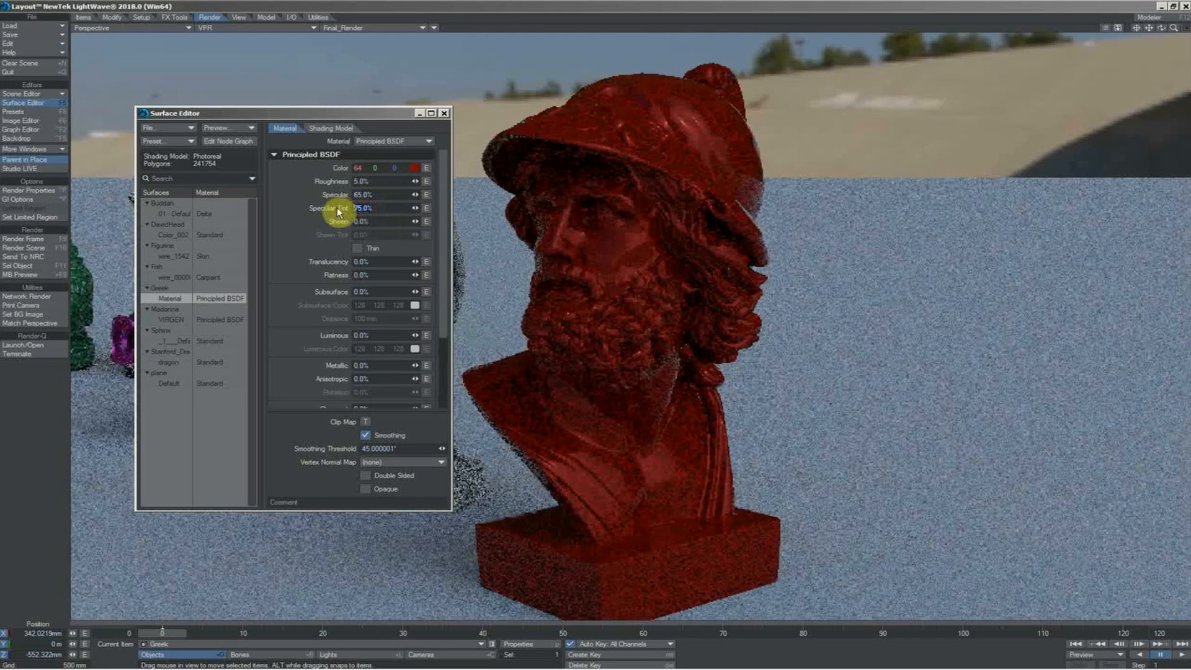
type("45")
key("Tab")
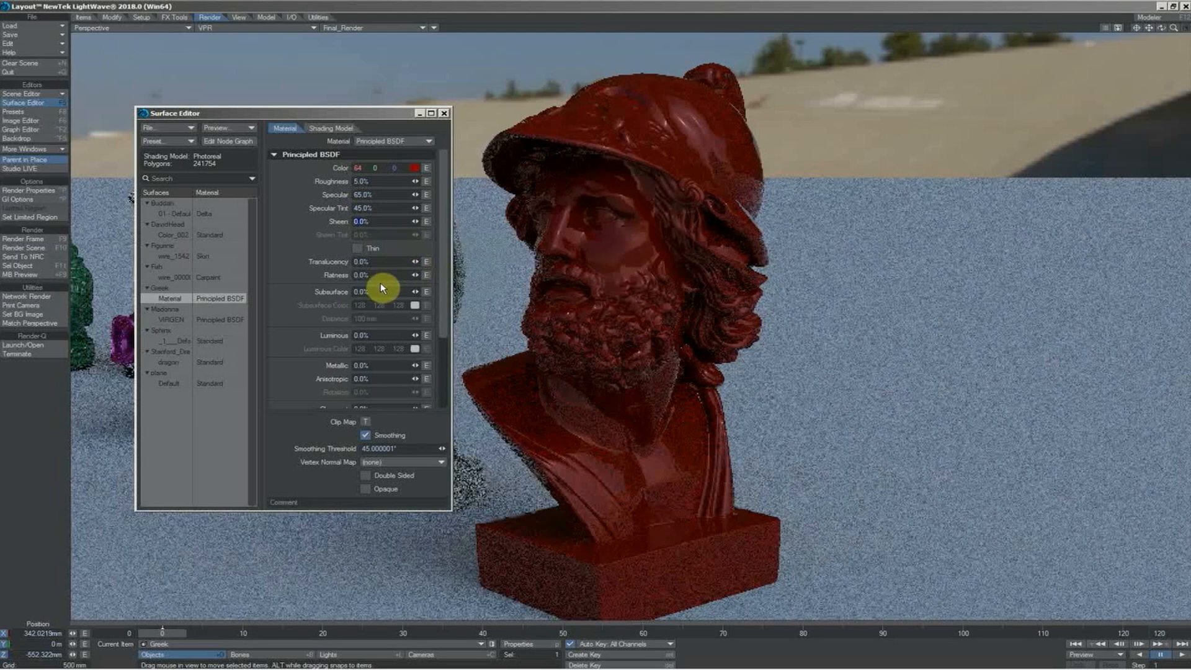
scroll(372, 313, "down", 3)
left_click(371, 313)
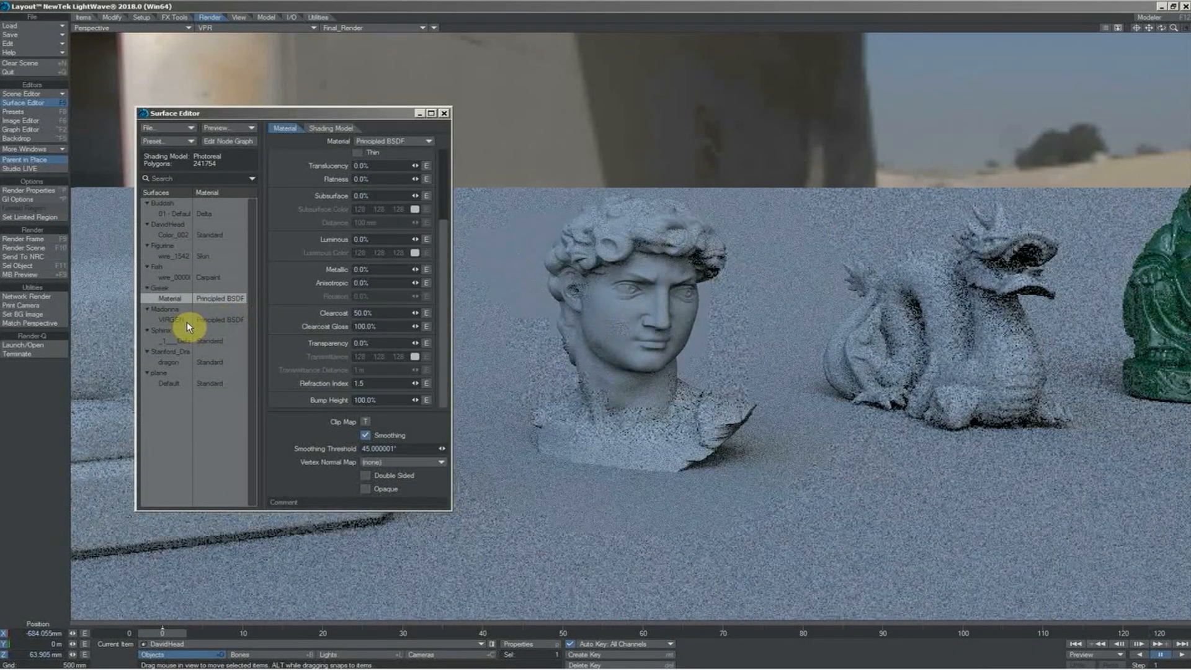
Change the David head's surface material to Conductor and set its roughness to 60%
left_click(392, 143)
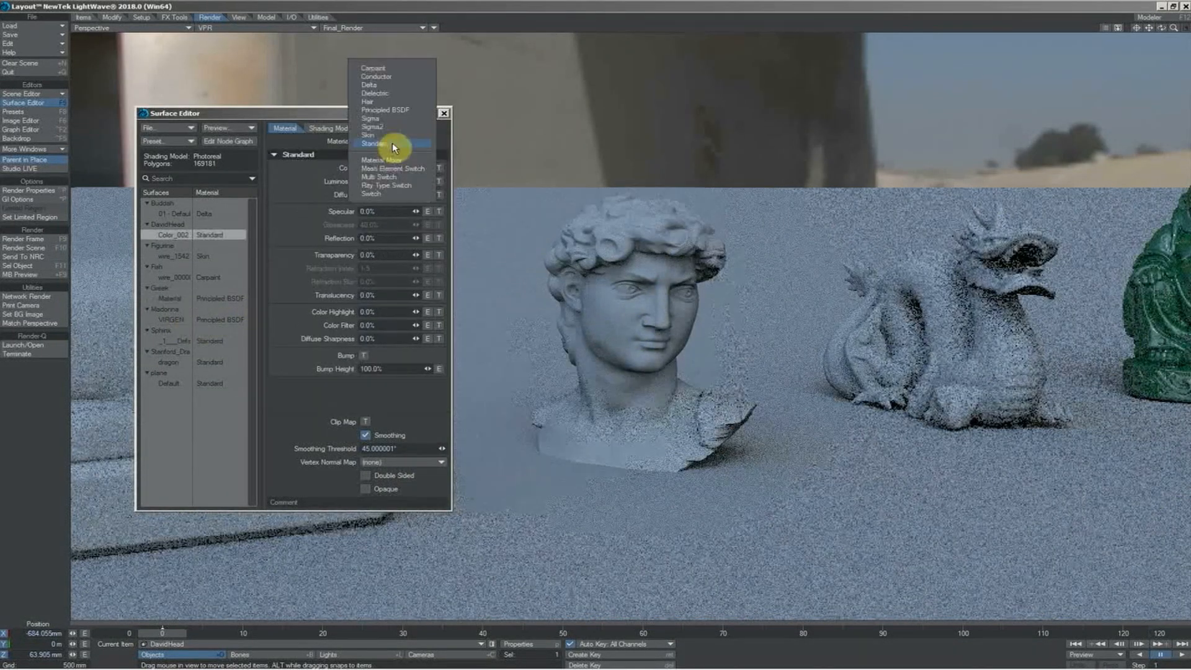
left_click(393, 77)
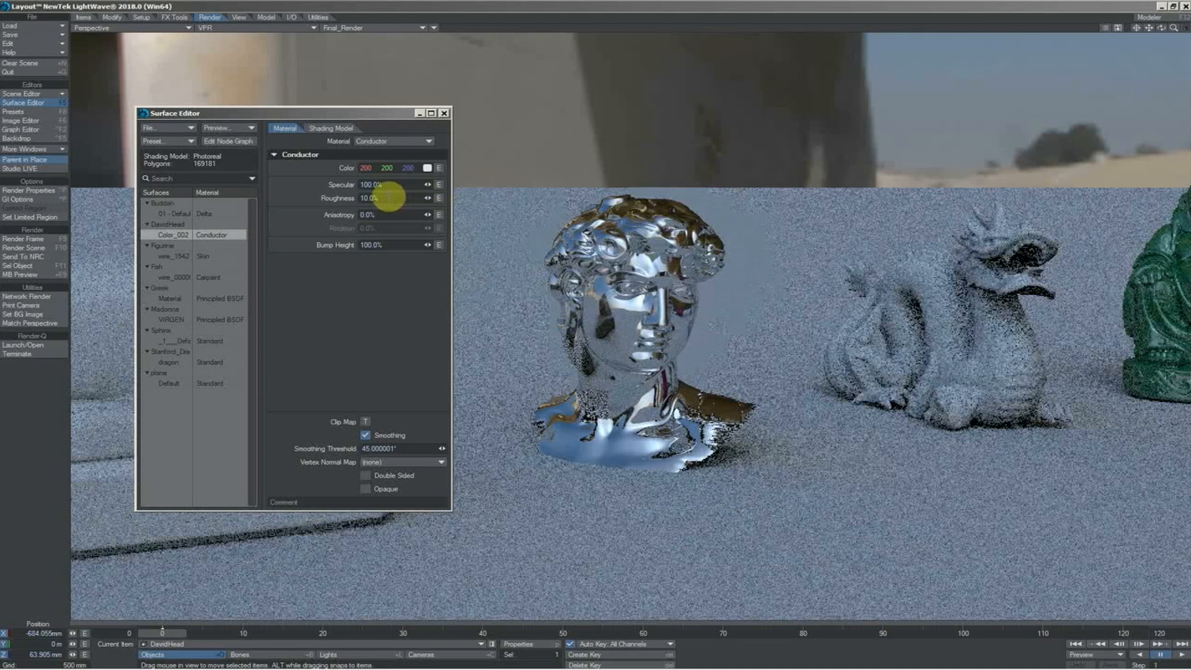
left_click_drag(391, 198, 340, 204)
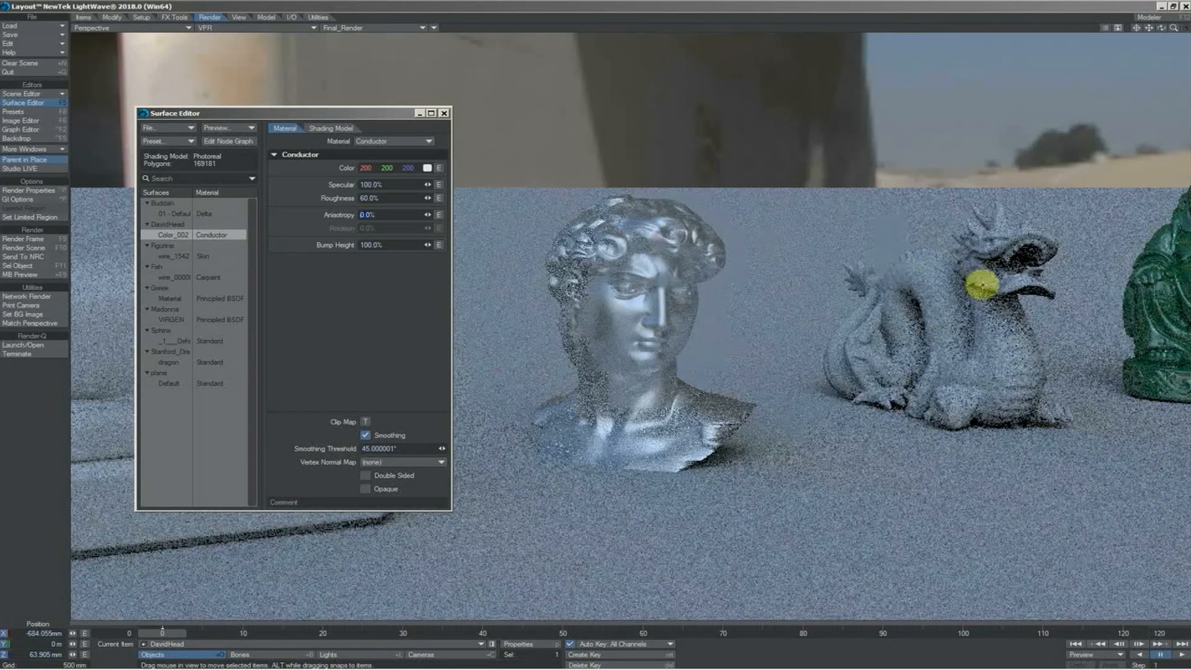
Select the dragon, center it in view and change its surface material to Dielectric
left_click(983, 284)
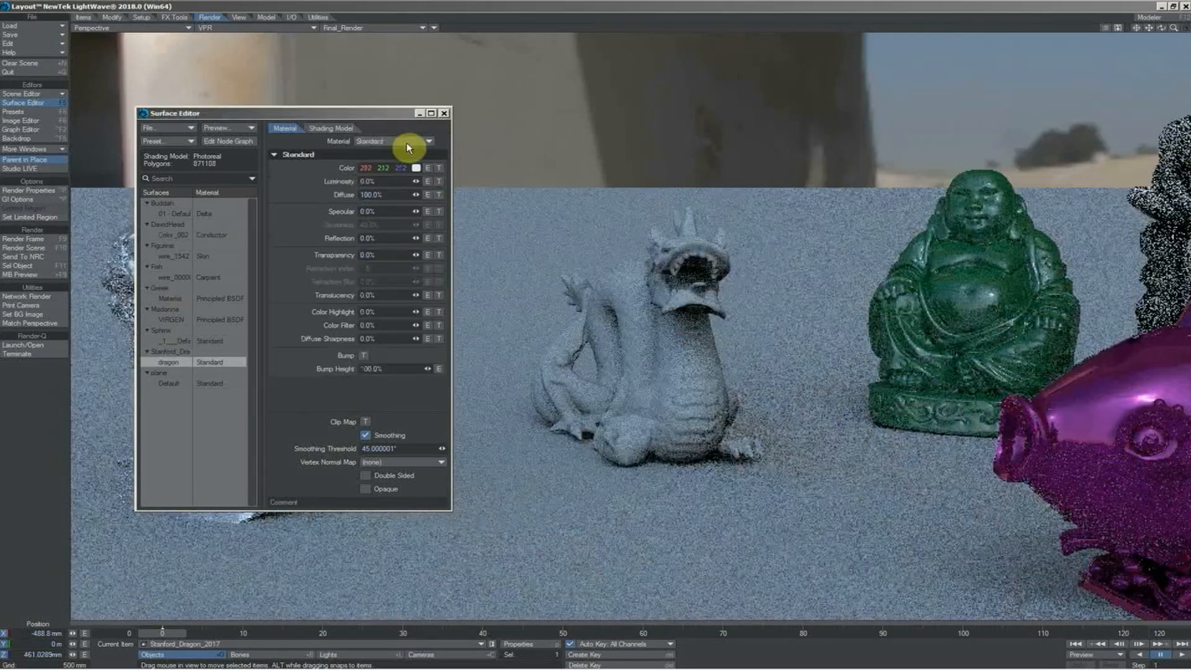
left_click(407, 143)
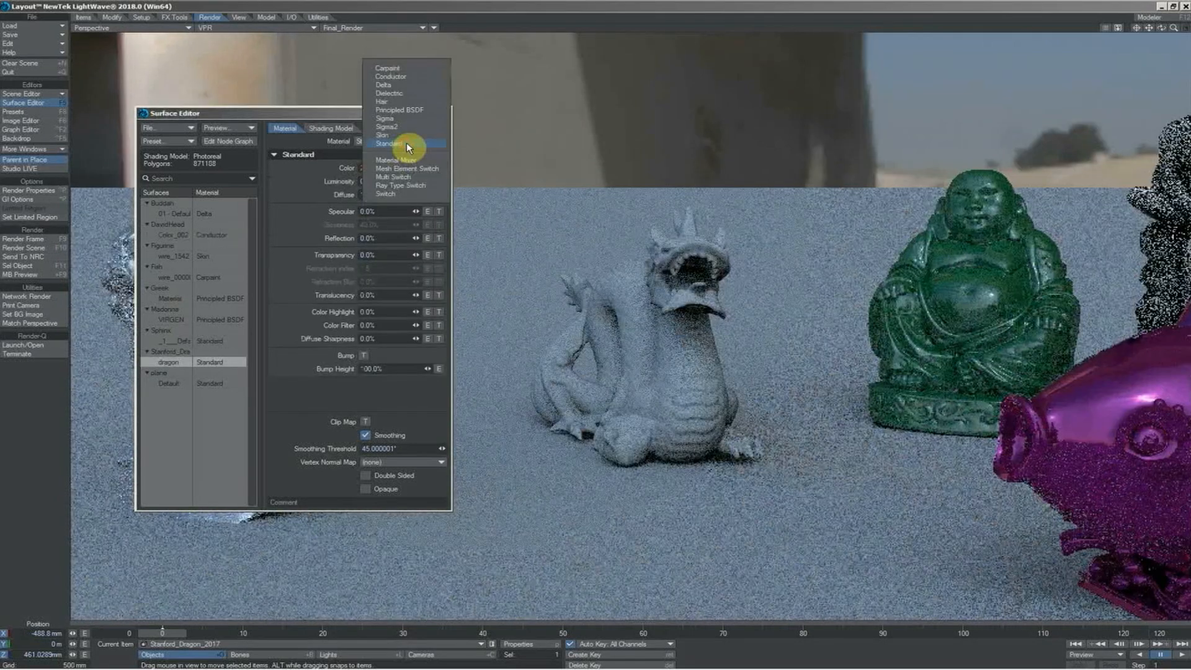
left_click(404, 92)
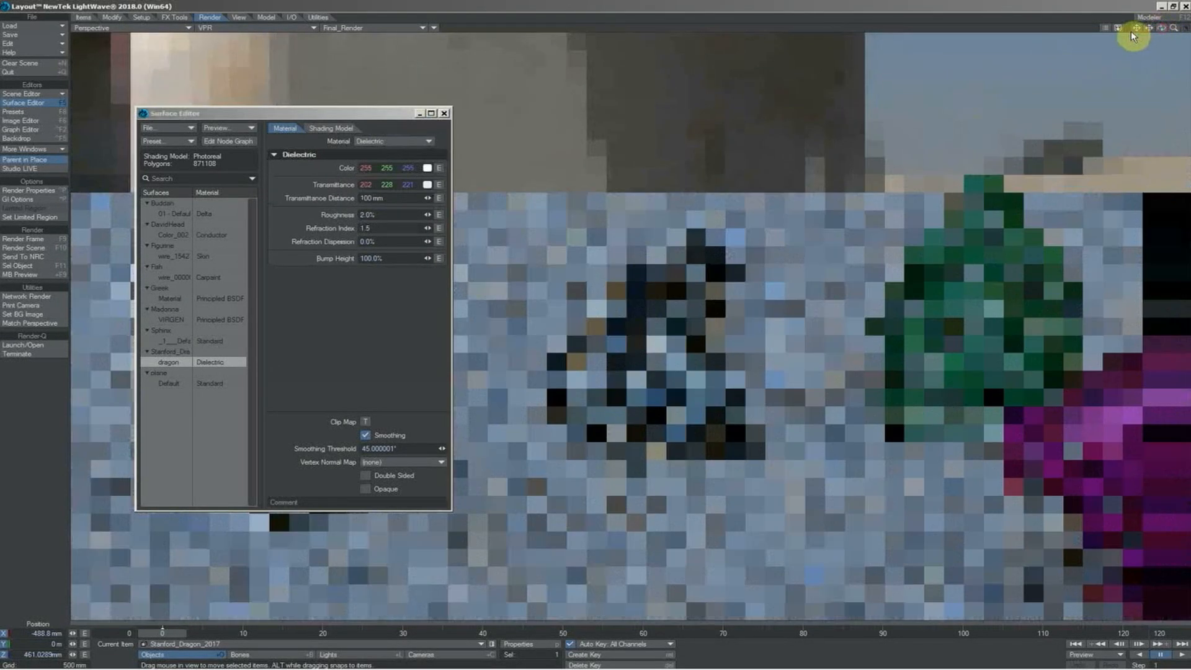
left_click_drag(1132, 32, 972, 27)
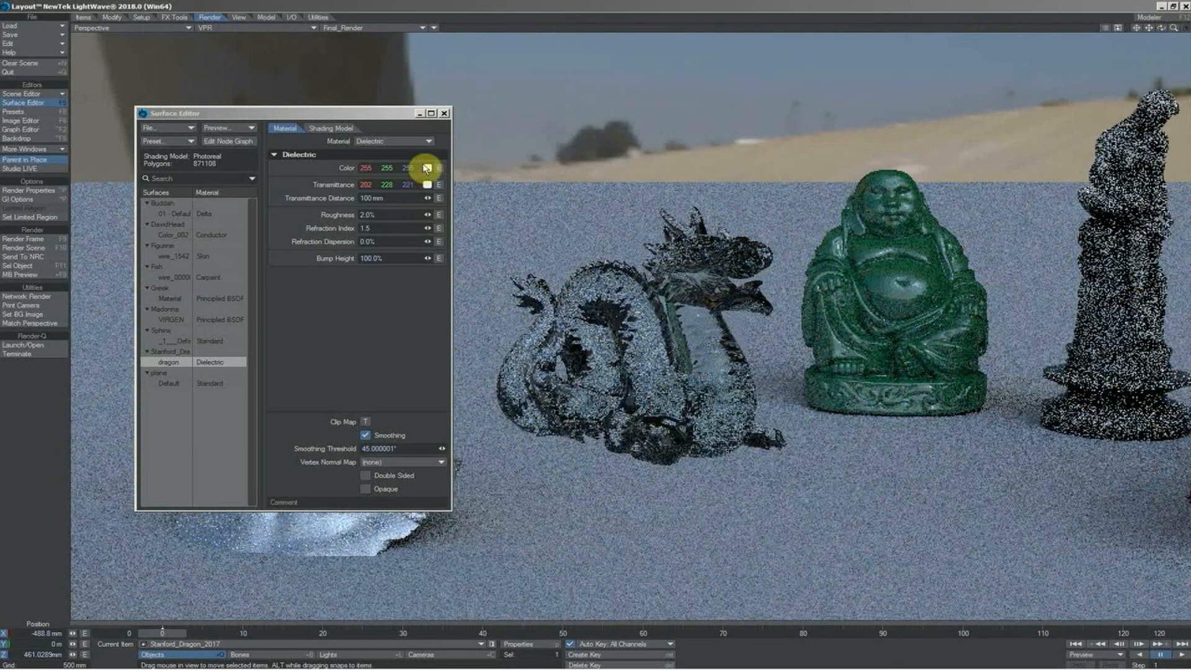
Set the dragon's color to RGB 0, 47, 191, its transmittance to RGB 62, 111, 255 and its transmittance distance to 500 mm
left_click(427, 169)
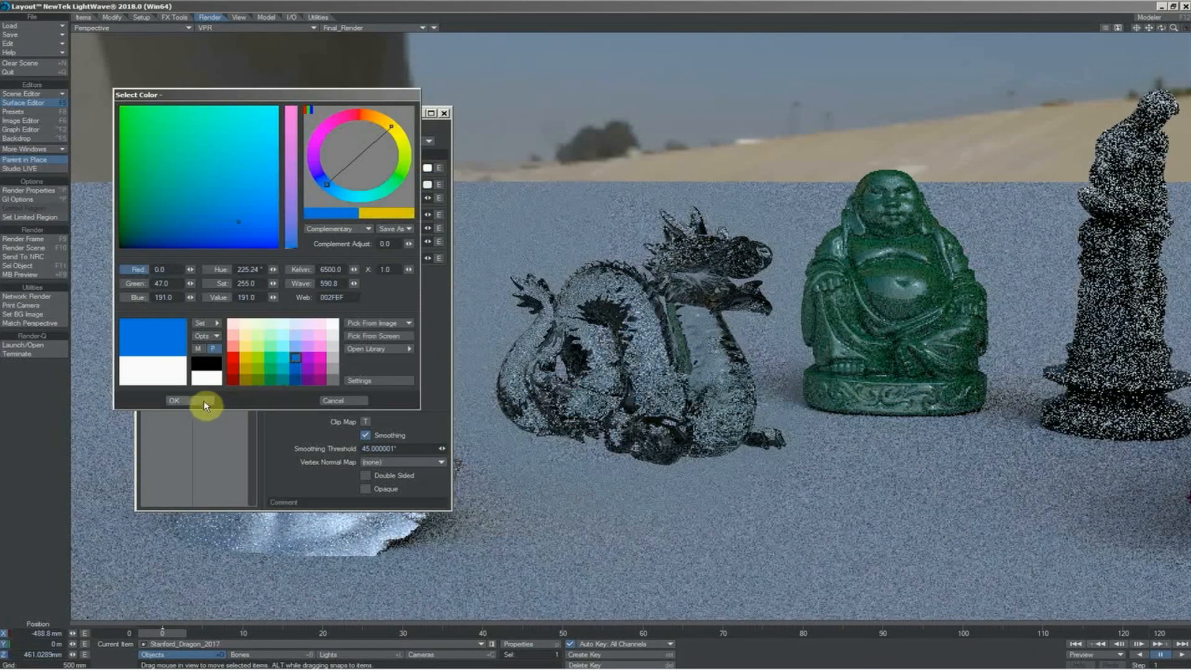
left_click(204, 400)
left_click(427, 185)
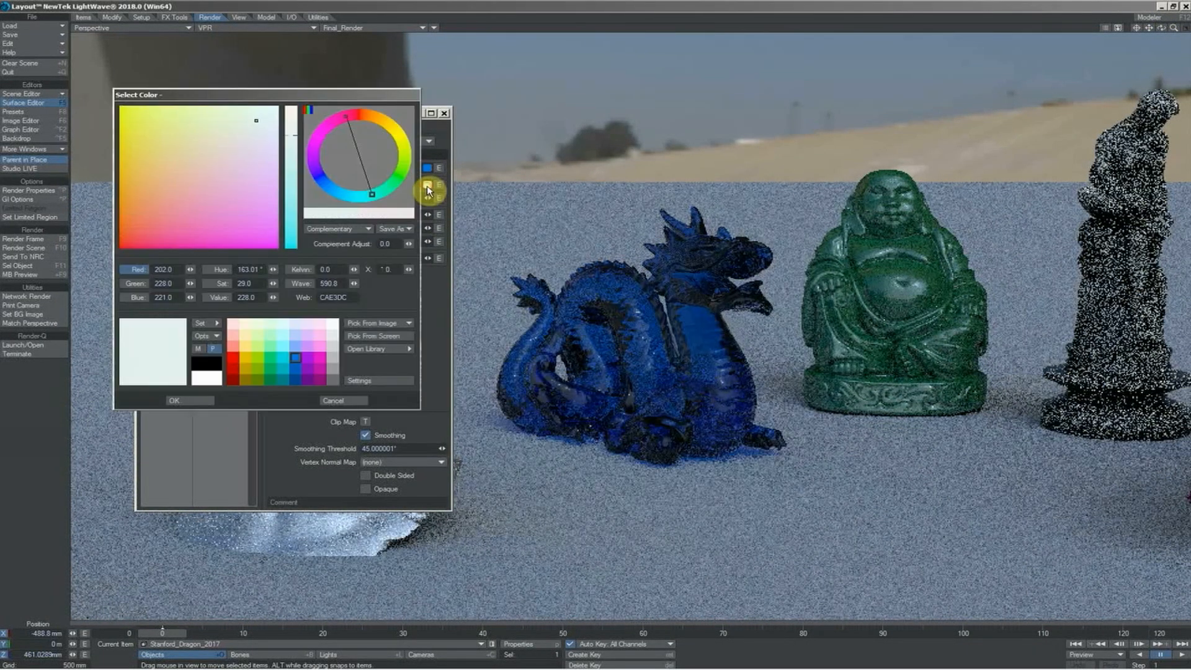
left_click(295, 345)
left_click(203, 400)
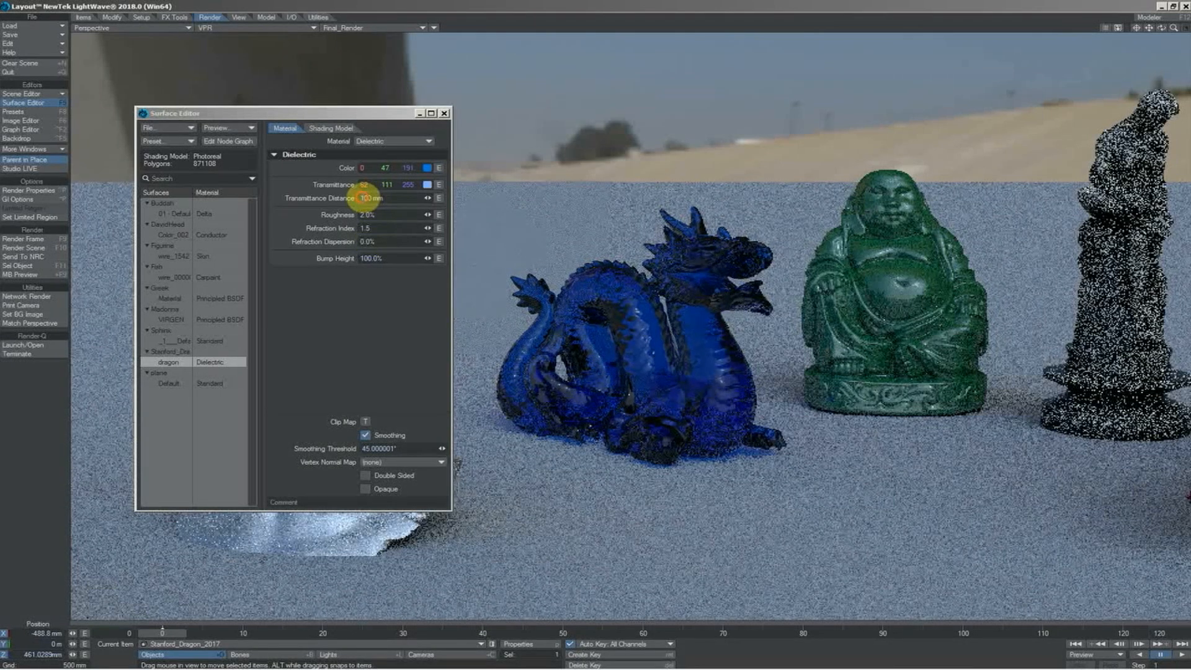
left_click(363, 198)
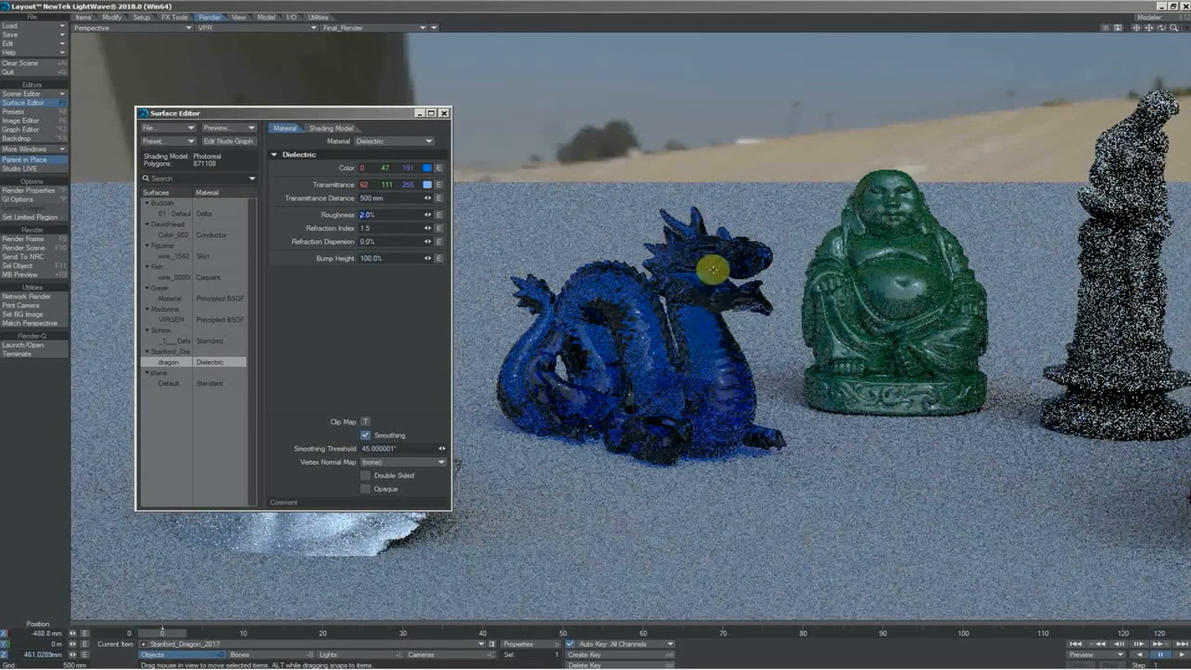
Bring the sphinx into view and give it a Principled BSDF material in gold with RGB values 191, 143, 0
left_click_drag(1149, 28, 860, 146)
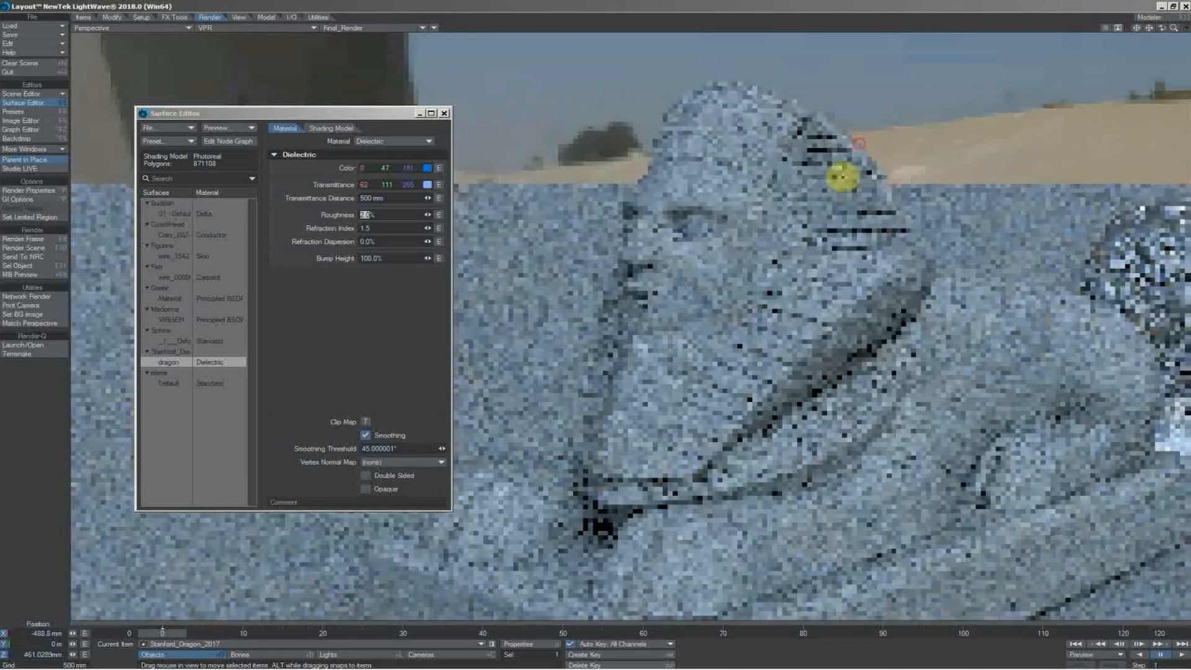
left_click(395, 141)
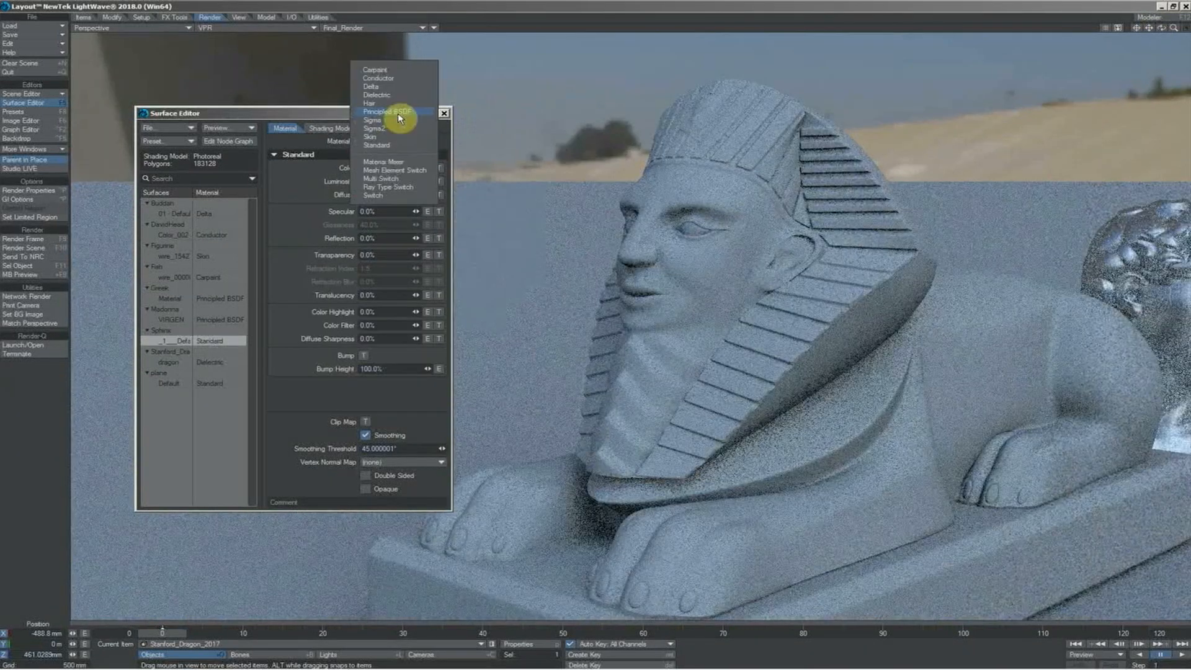
left_click(398, 113)
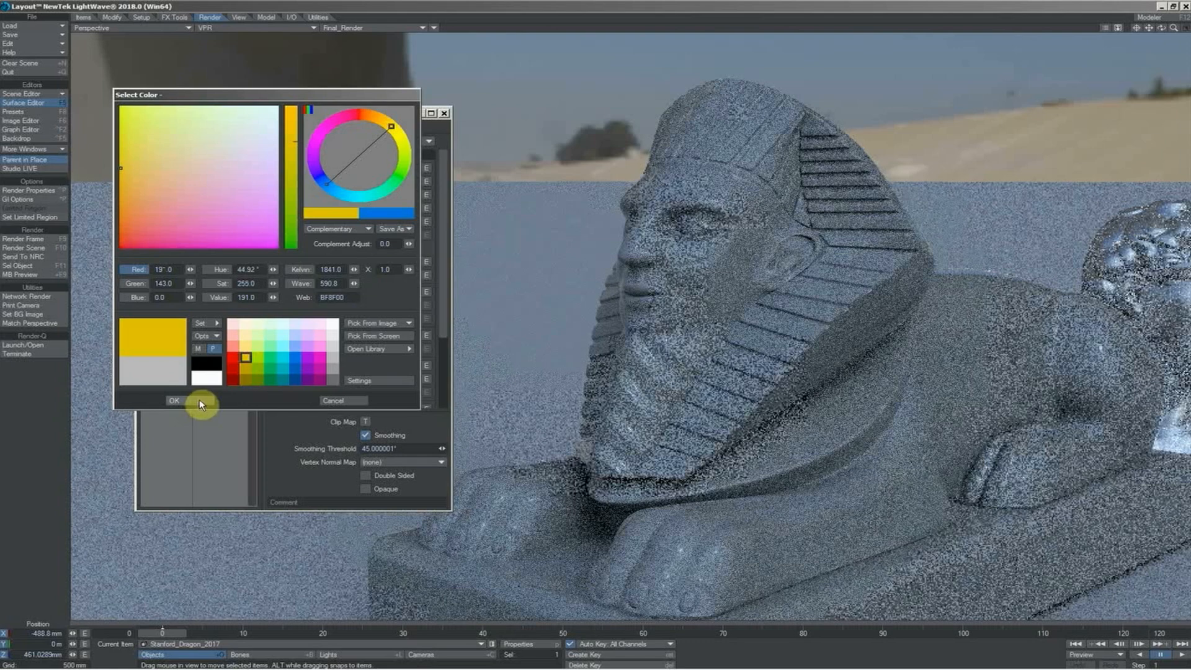
left_click(199, 400)
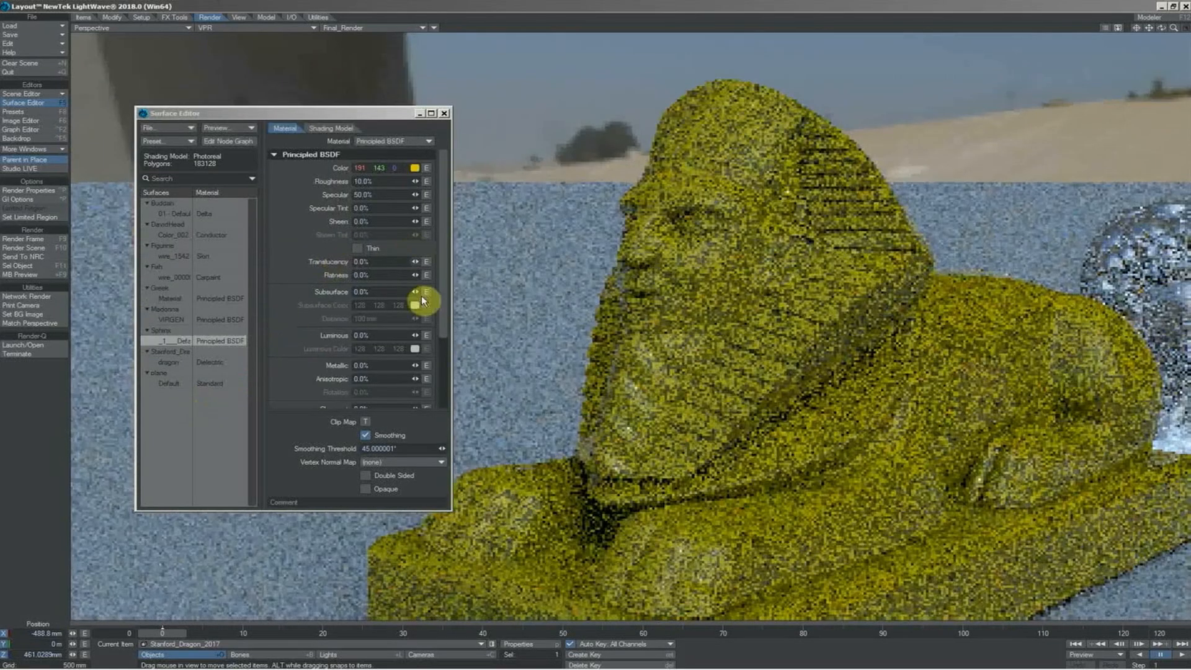
Set the sphinx's metallic and specular amounts to 100%
left_click_drag(415, 367, 412, 338)
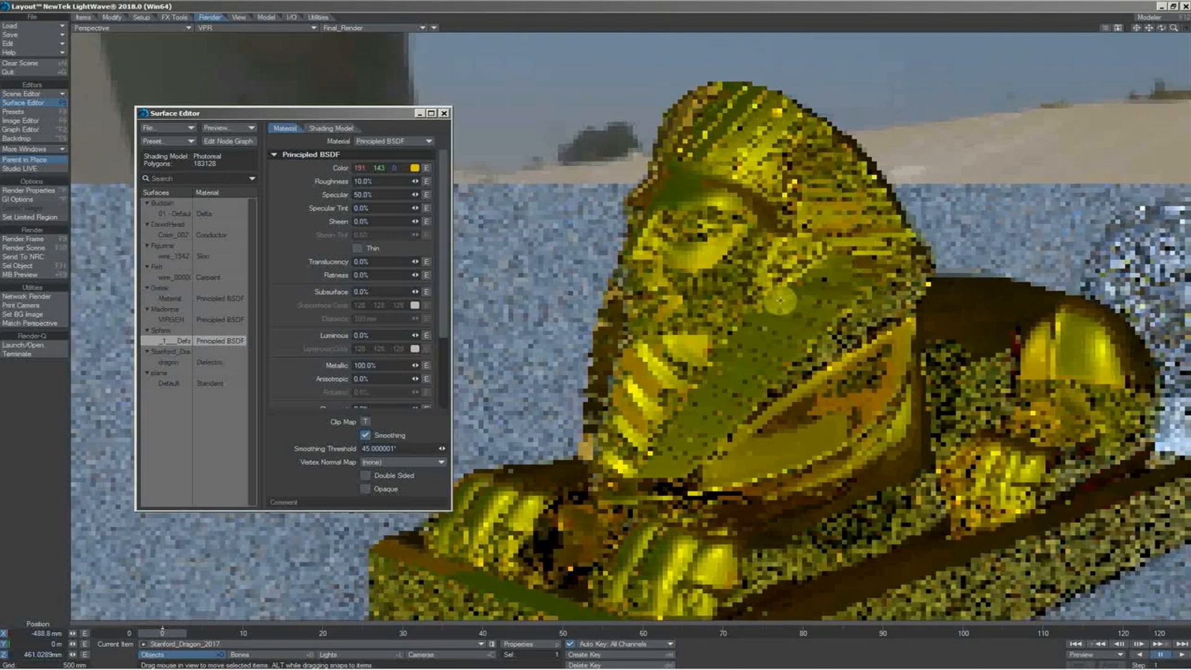
left_click(332, 195)
type("10.0")
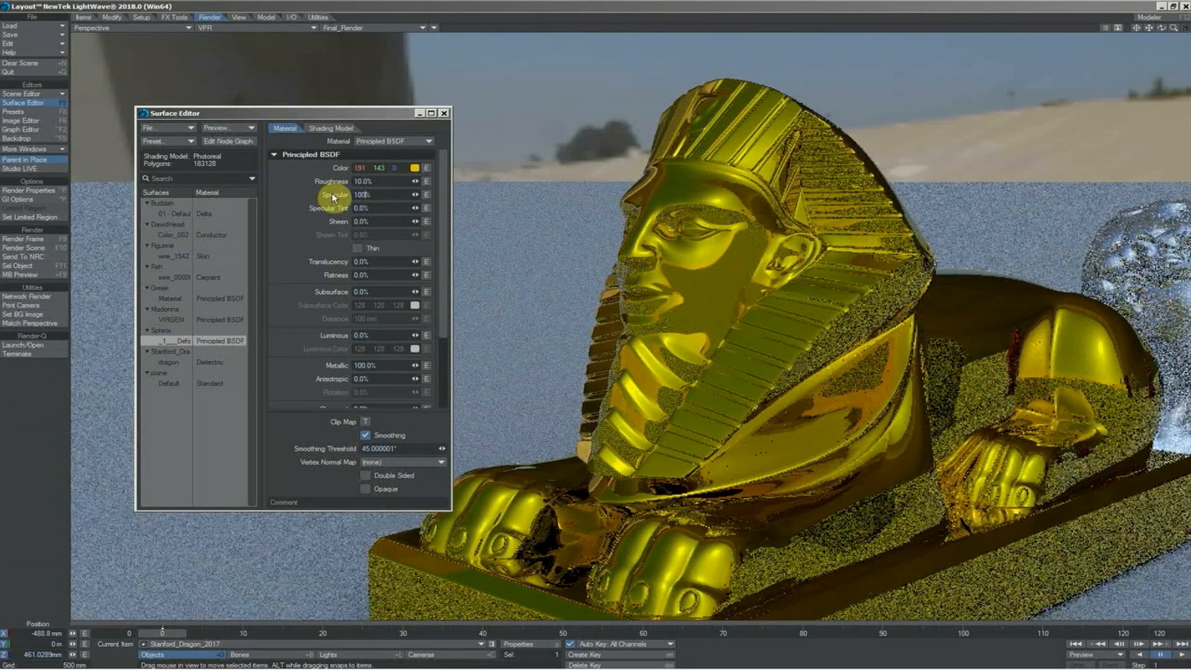
key("Tab")
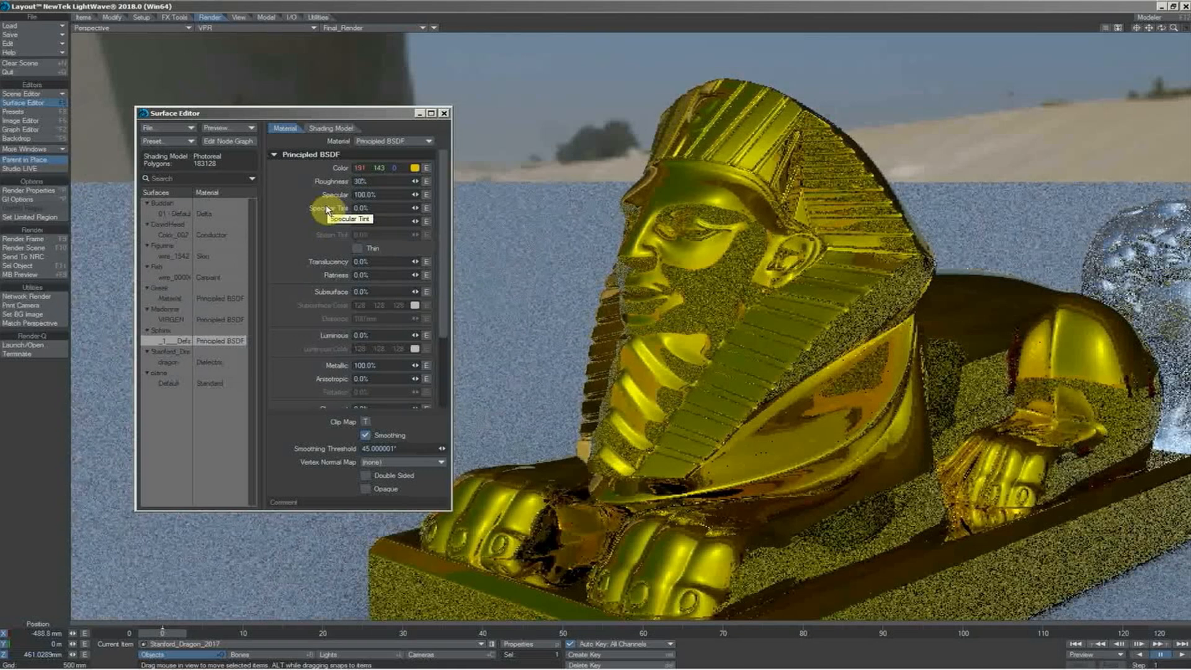
Set the sphinx's roughness to 30% and its color saturation to 196 in HSV
type("30")
key("Tab")
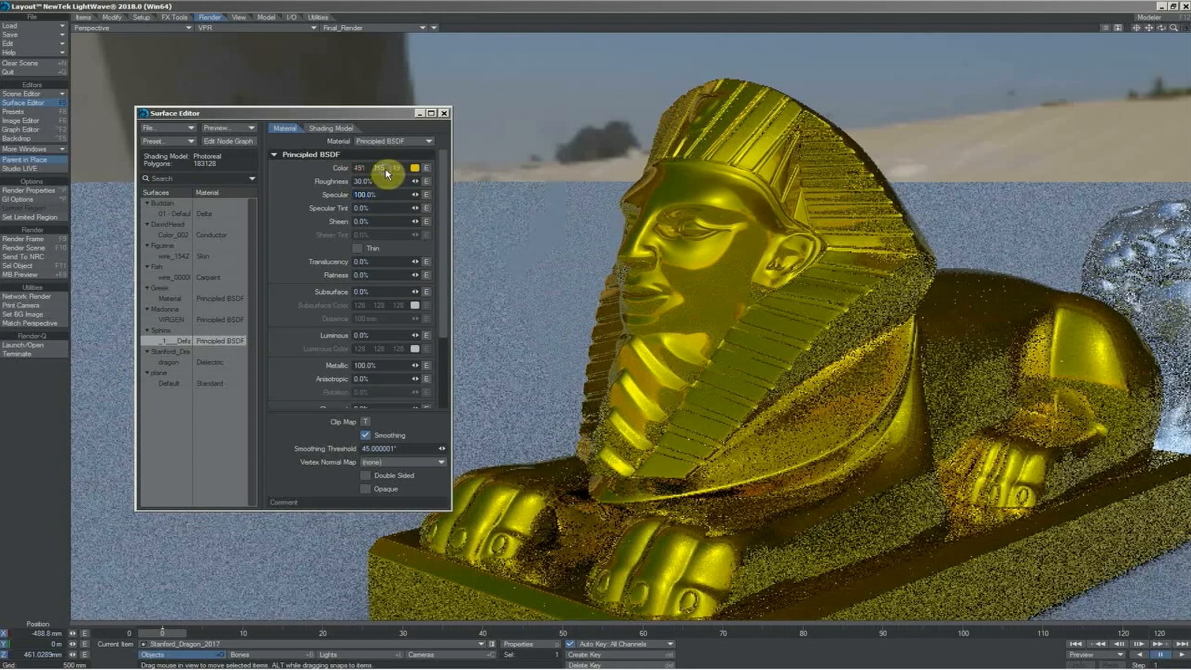
mouse_move(389, 172)
left_mouse_down()
mouse_move(400, 169)
mouse_move(381, 152)
mouse_move(381, 169)
left_mouse_up()
Show the scene through the current camera and change the ground plane's surface material to Principled BSDF
key("6")
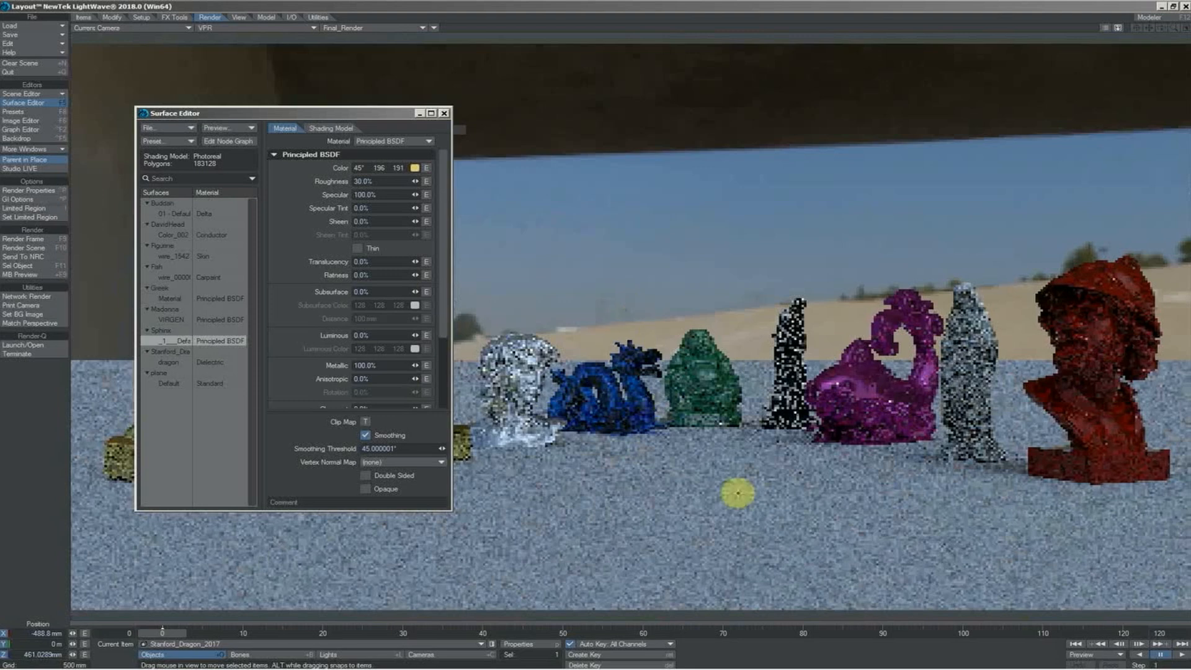
left_click(176, 382)
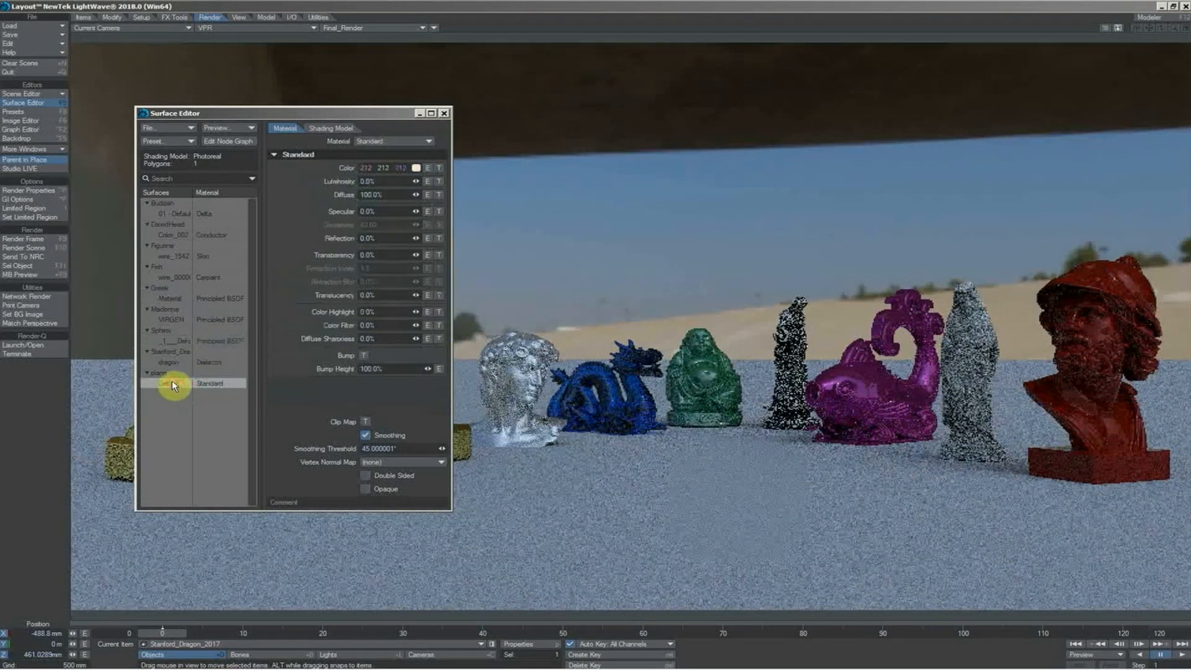
left_click(408, 141)
left_click(415, 116)
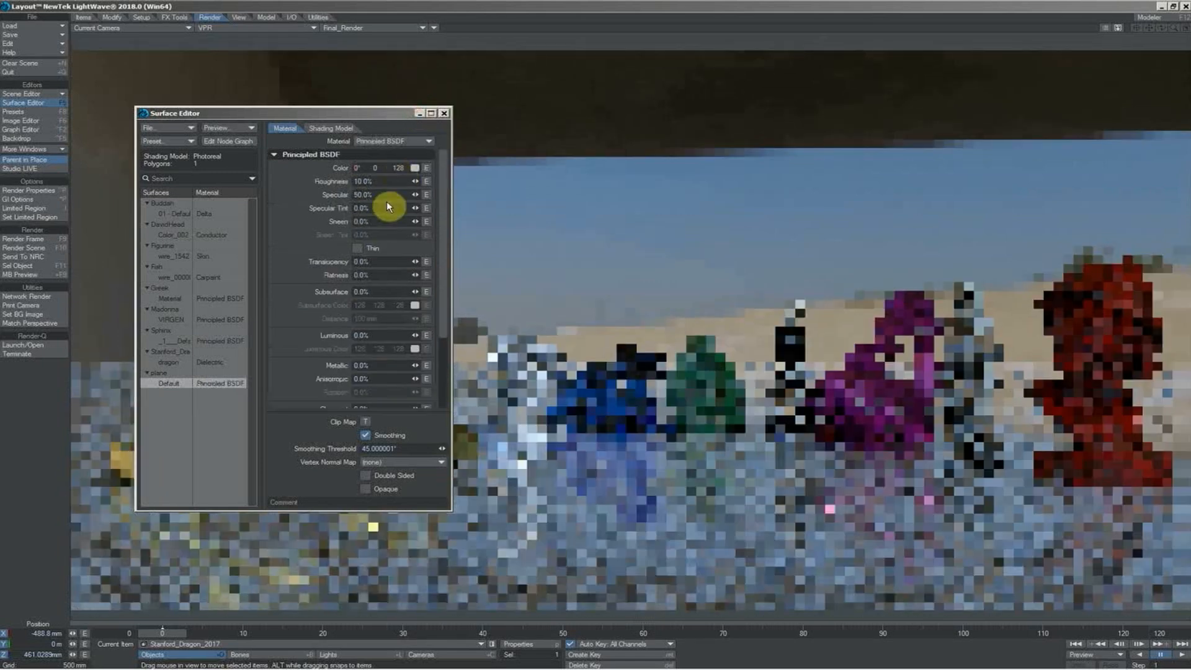
left_click(417, 167)
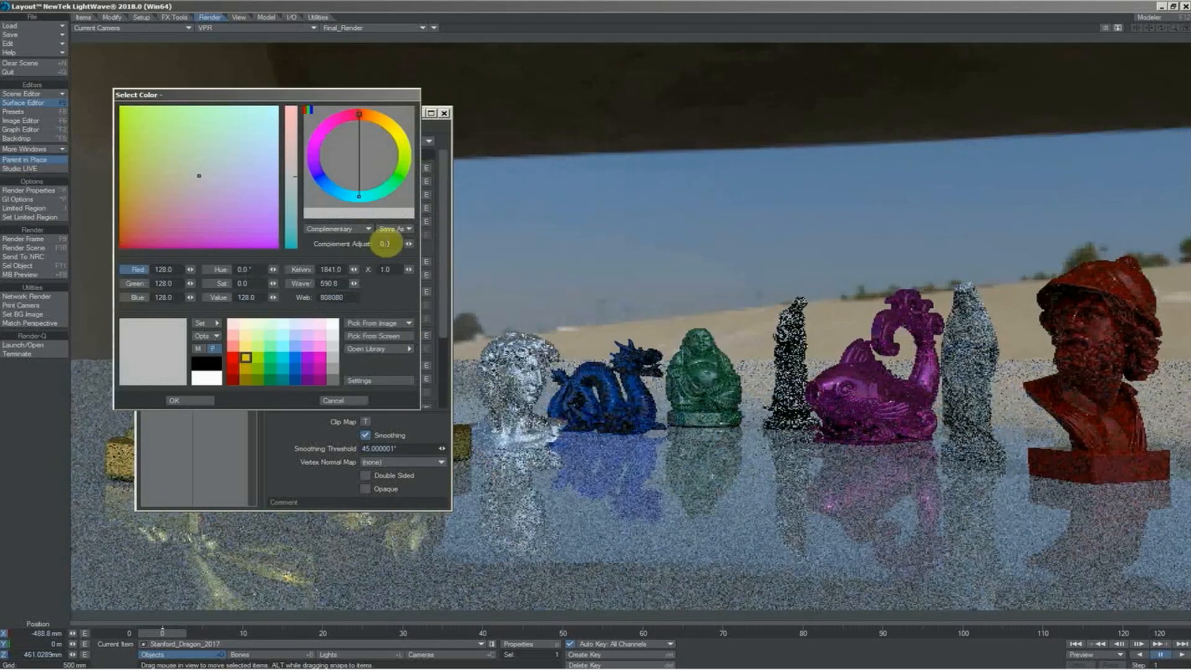
left_click(175, 399)
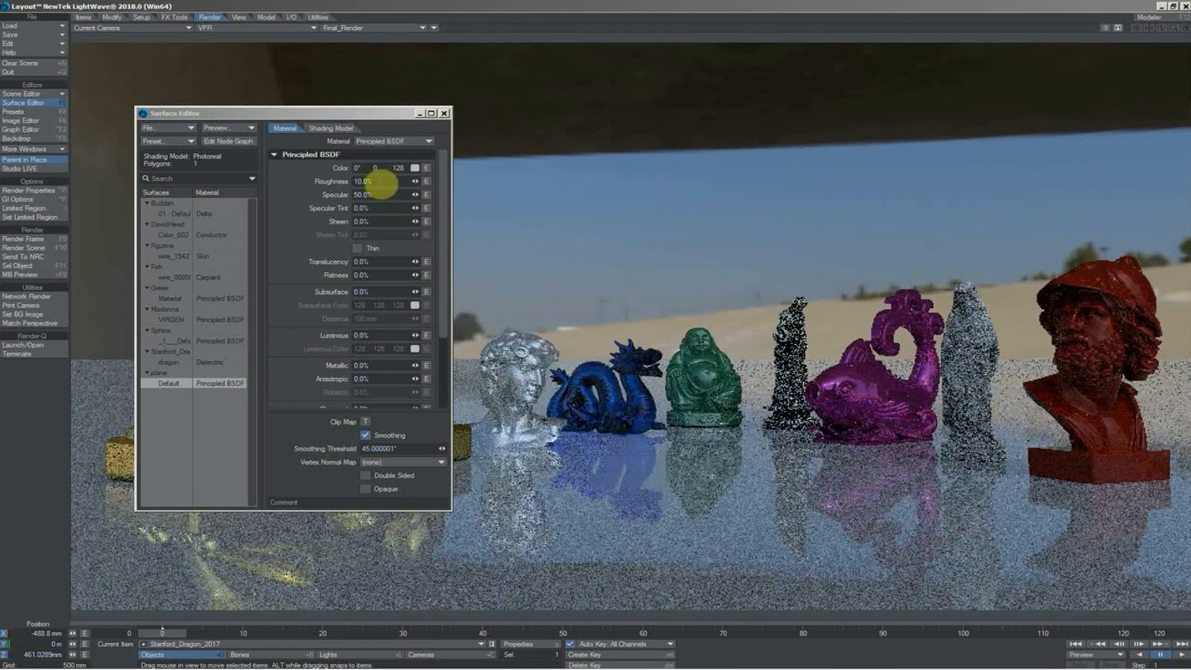
Try the ground plane's roughness at 75% and at 50%, and set its specular amount to 80%
left_click(380, 182)
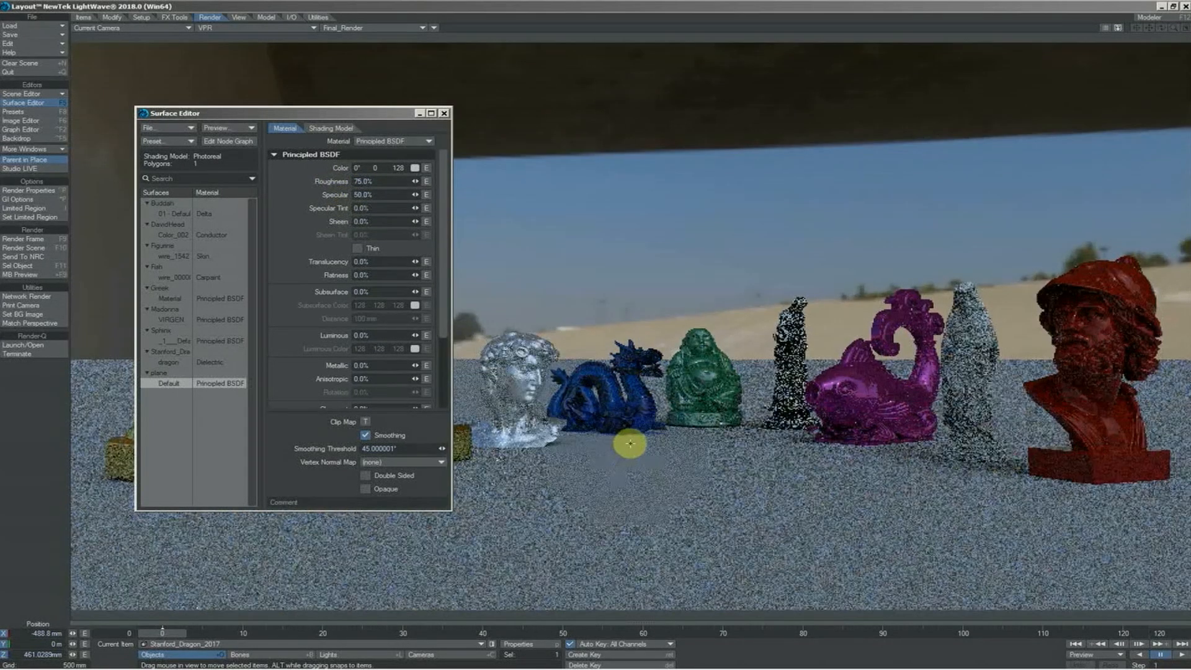
left_click(373, 182)
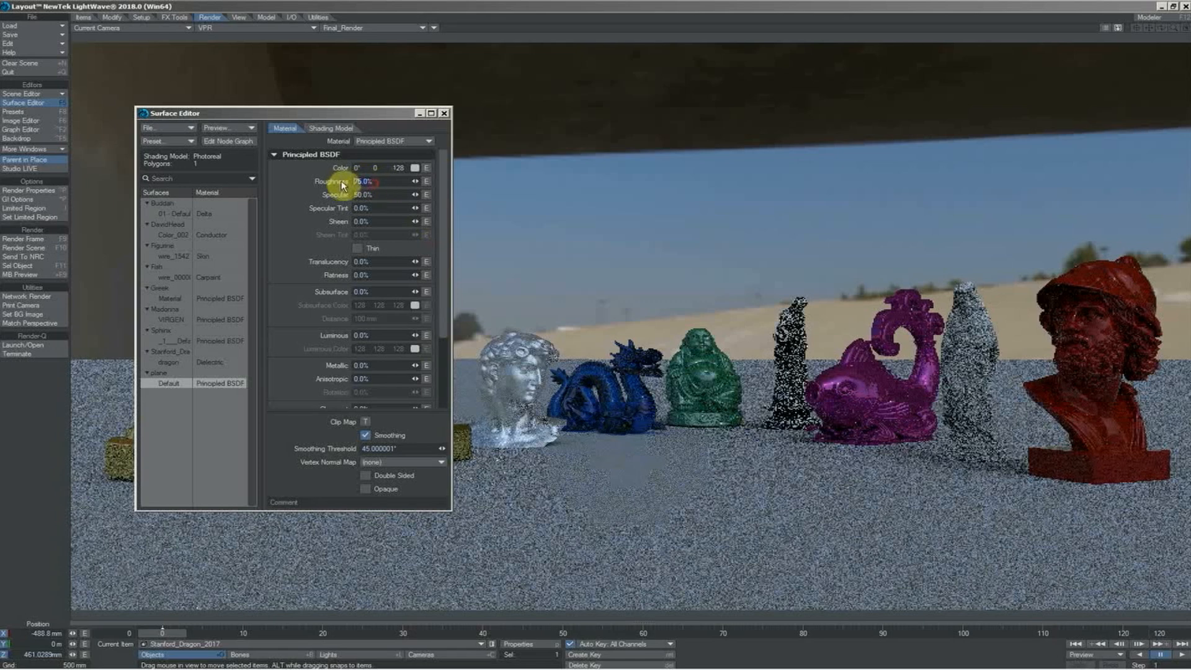
type("50")
left_click(367, 195)
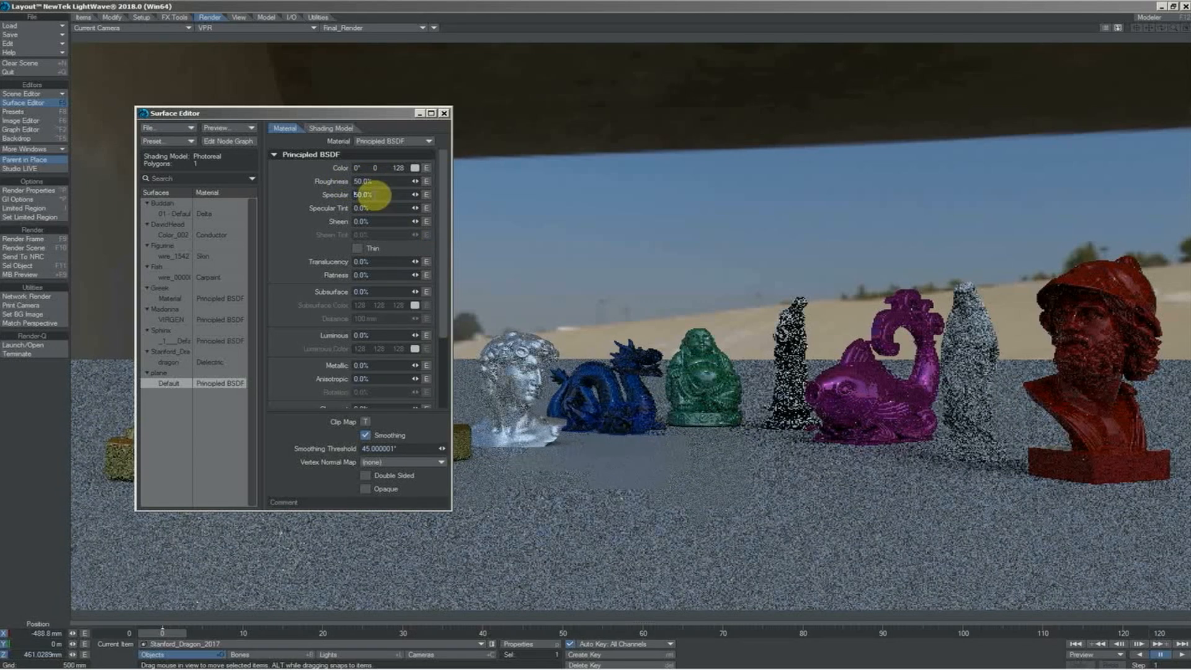
type("80")
key("Tab")
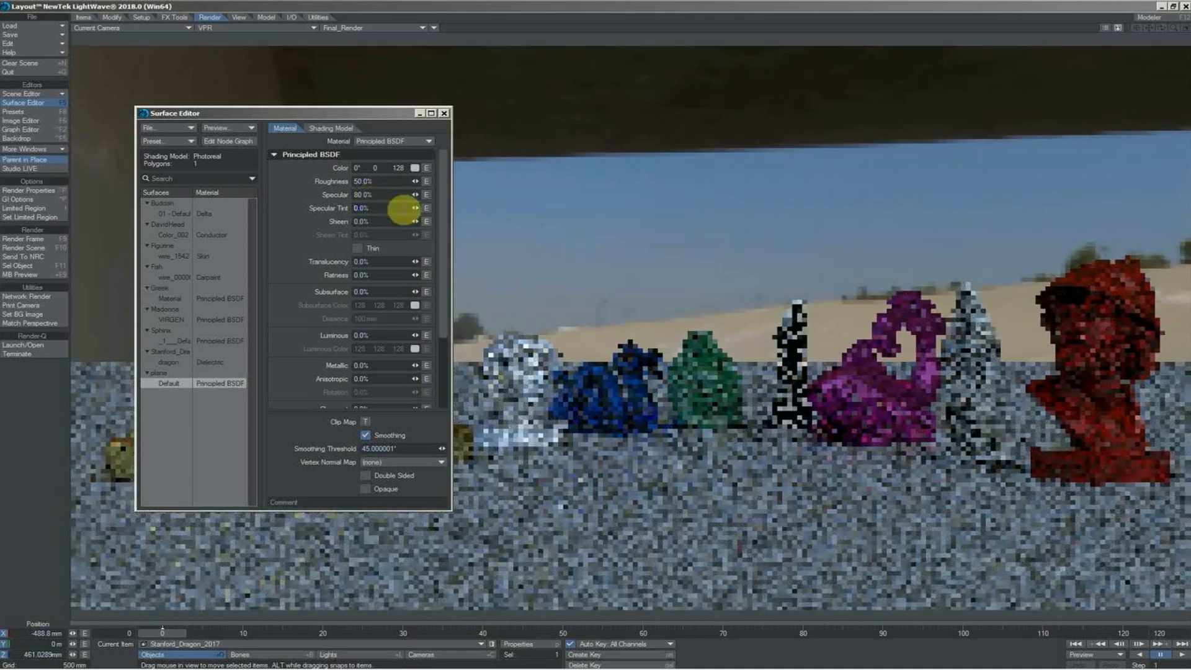
Set the ground plane's roughness to 25% and close the surface settings
left_click(372, 181)
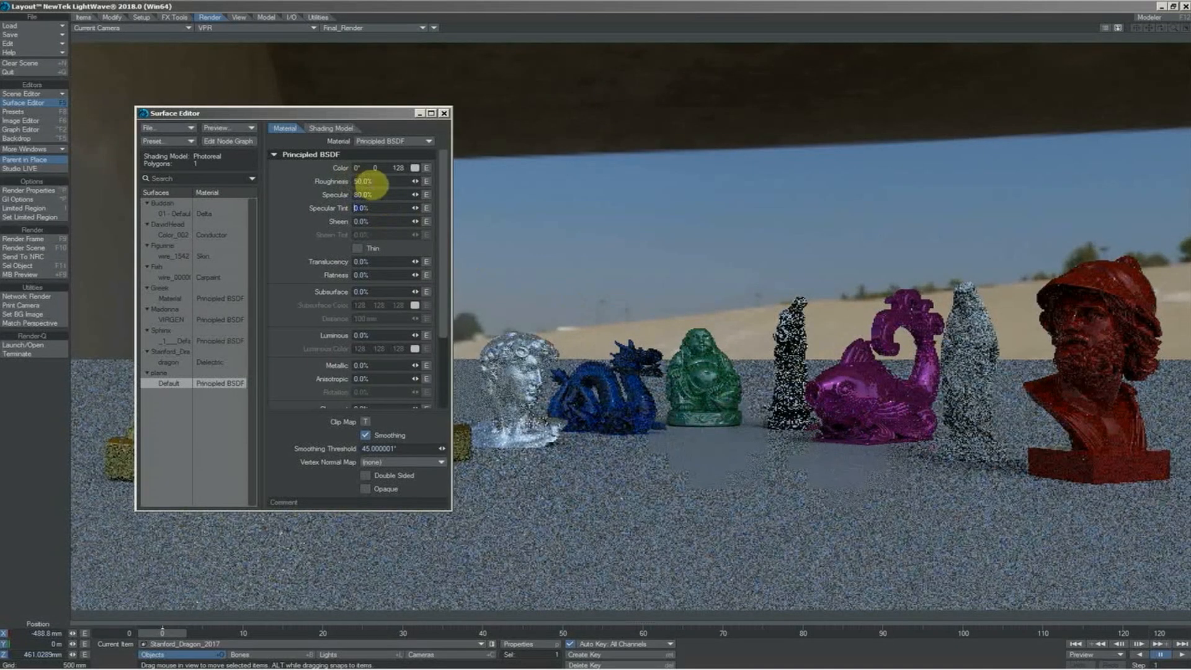
type("25")
key("Tab")
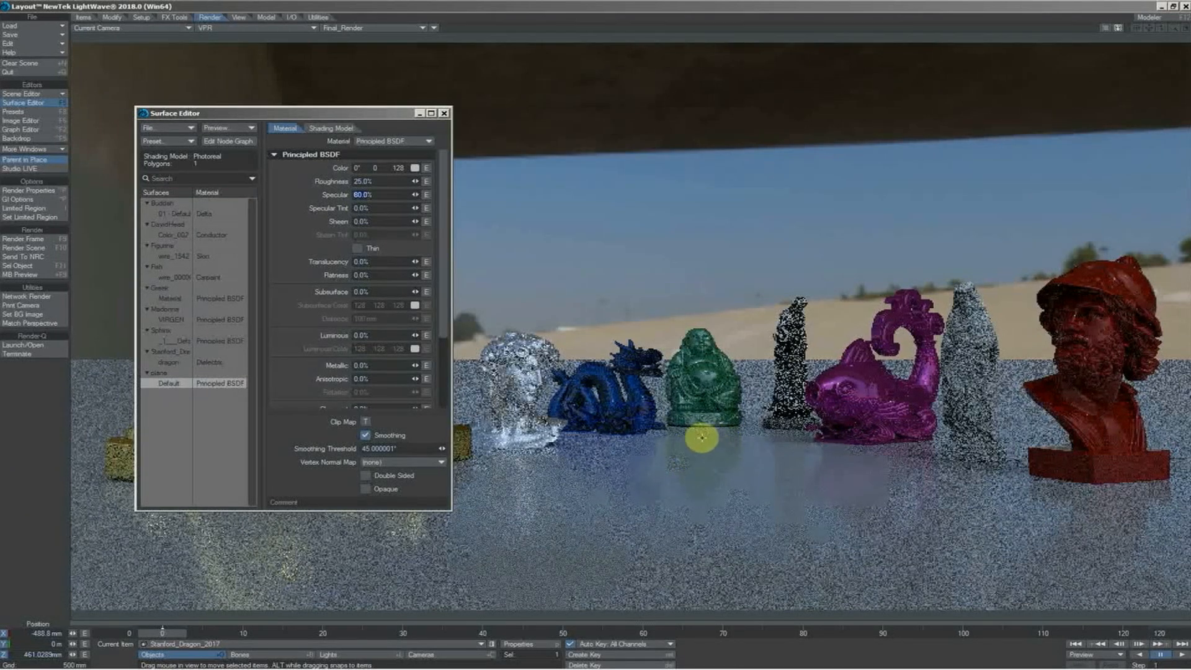
key("F5")
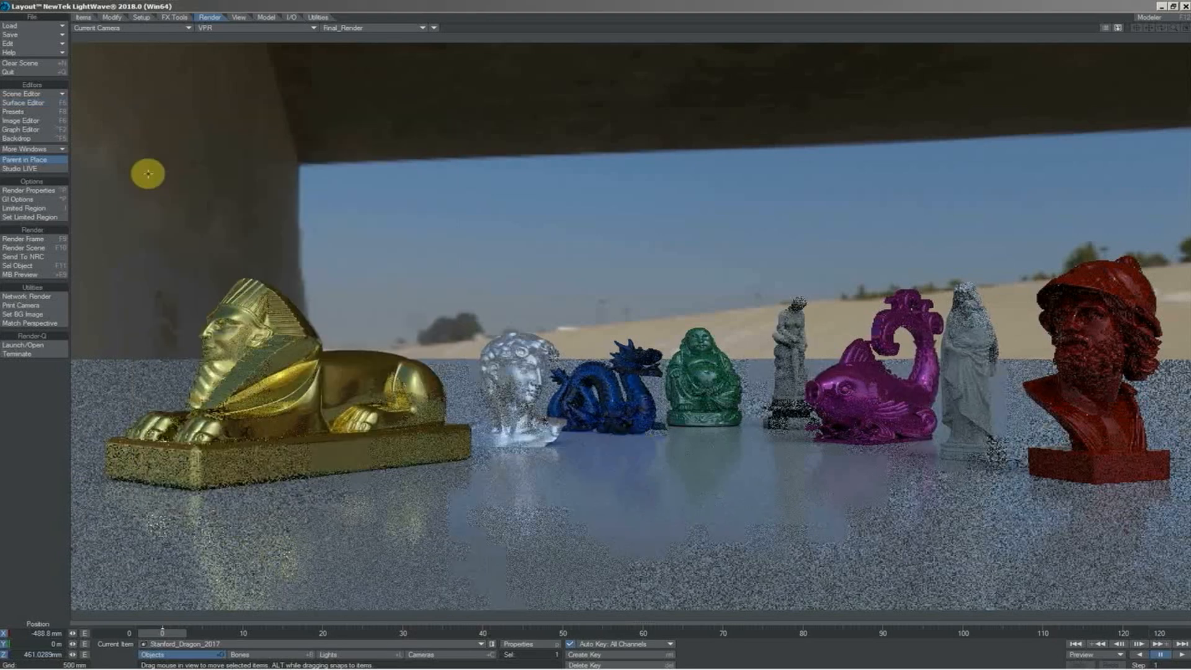
Set the VPR renderer's reflection and refraction samples to 2 and its subsurface scattering samples to 6
left_click(35, 189)
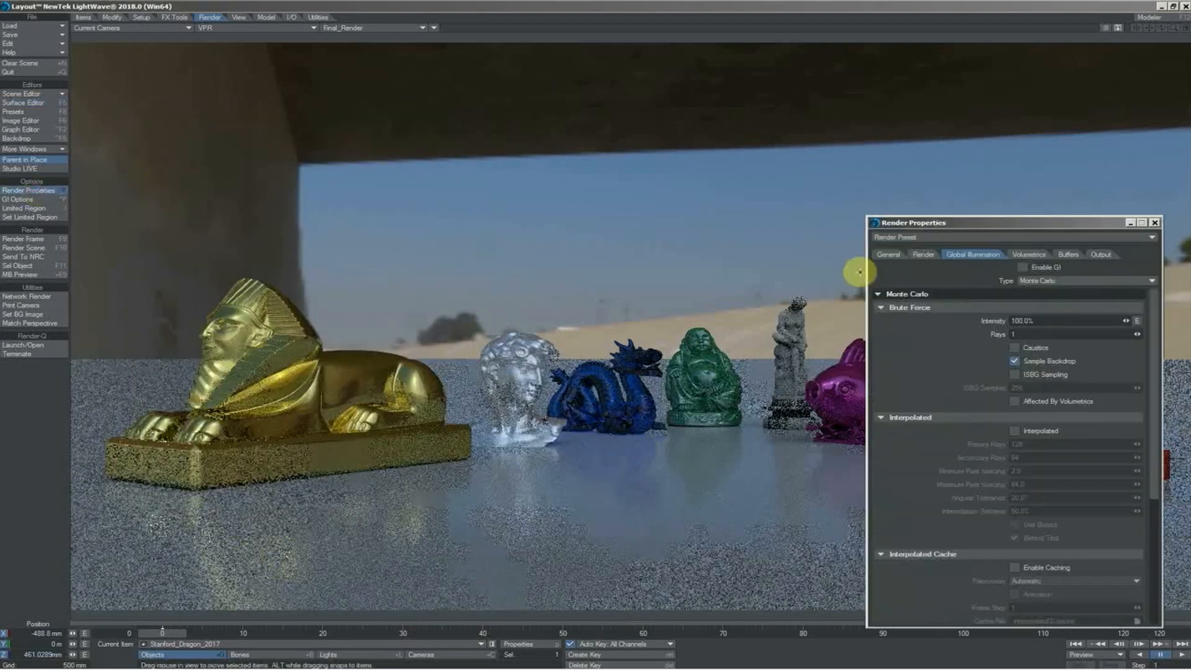
left_click(924, 253)
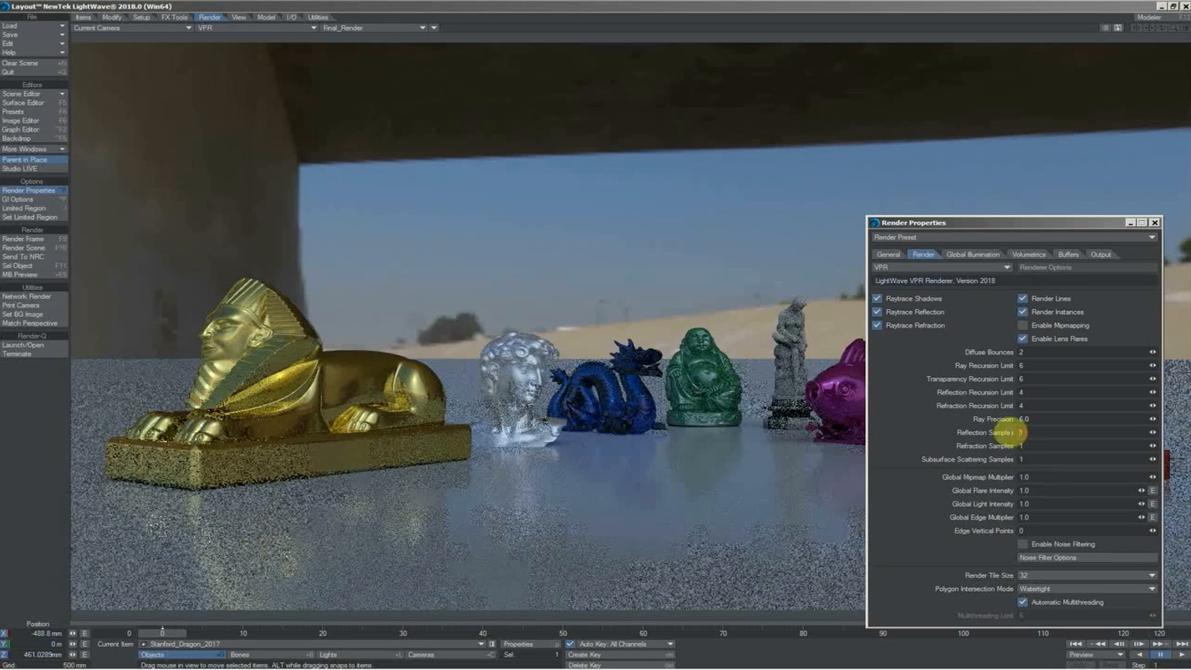
type("2")
key("Tab")
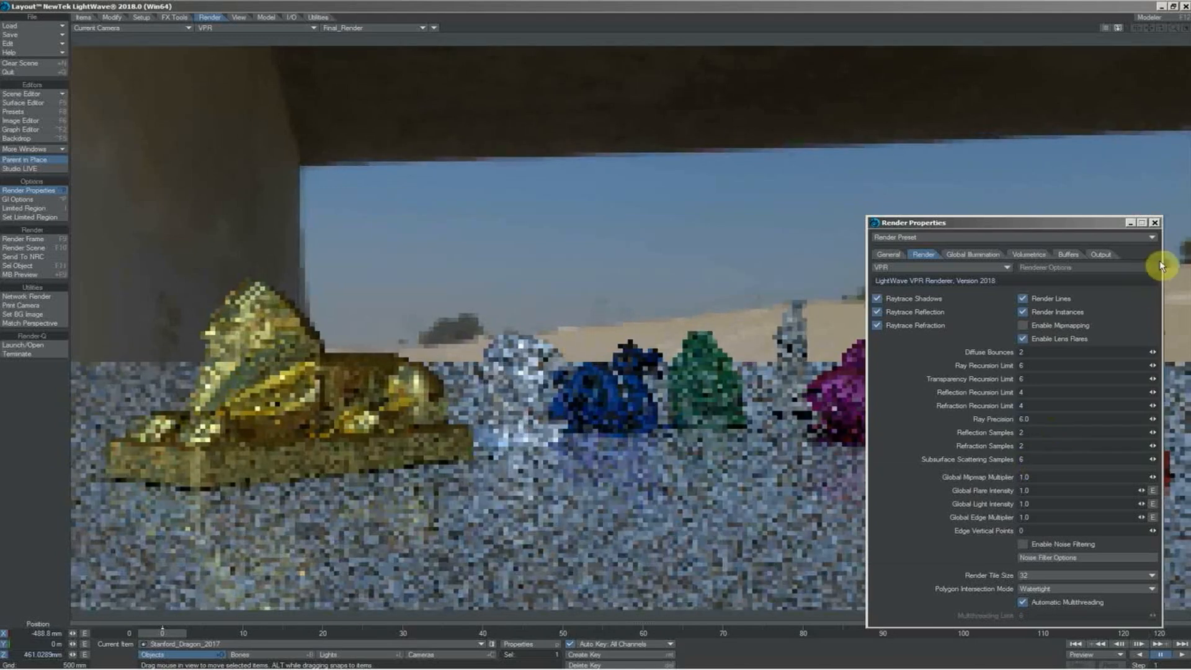
left_click(1155, 222)
Select the camera, open its properties, and darken the ground plane's color to HSV 0, 0, 11
left_click(422, 655)
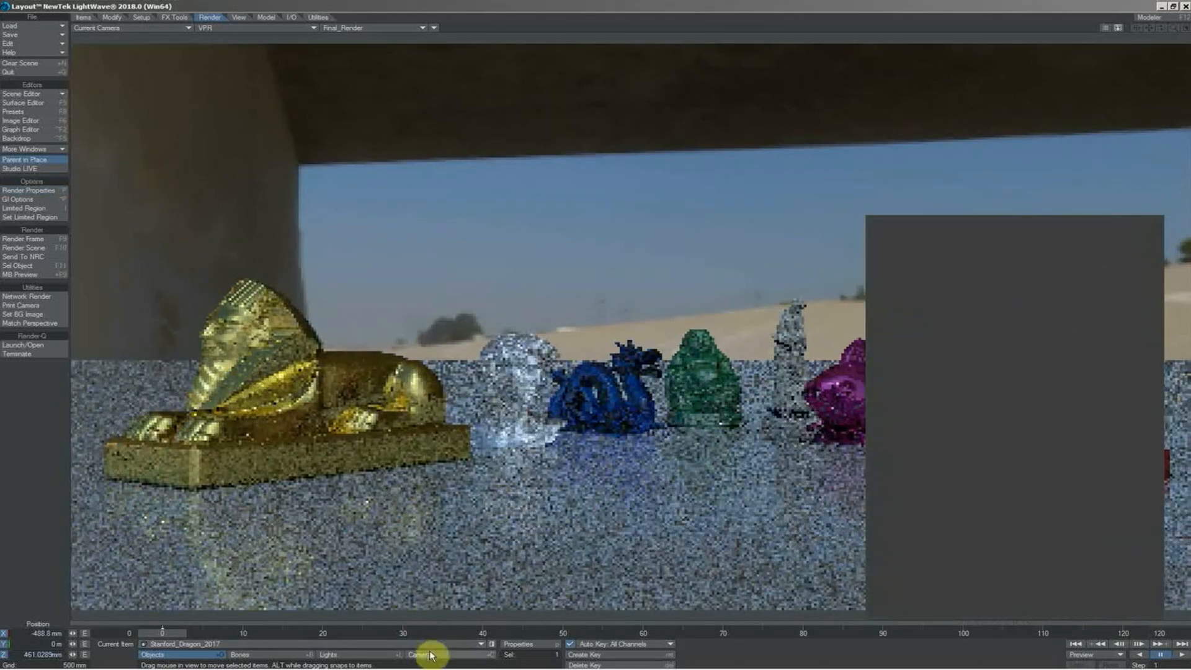
left_click(518, 644)
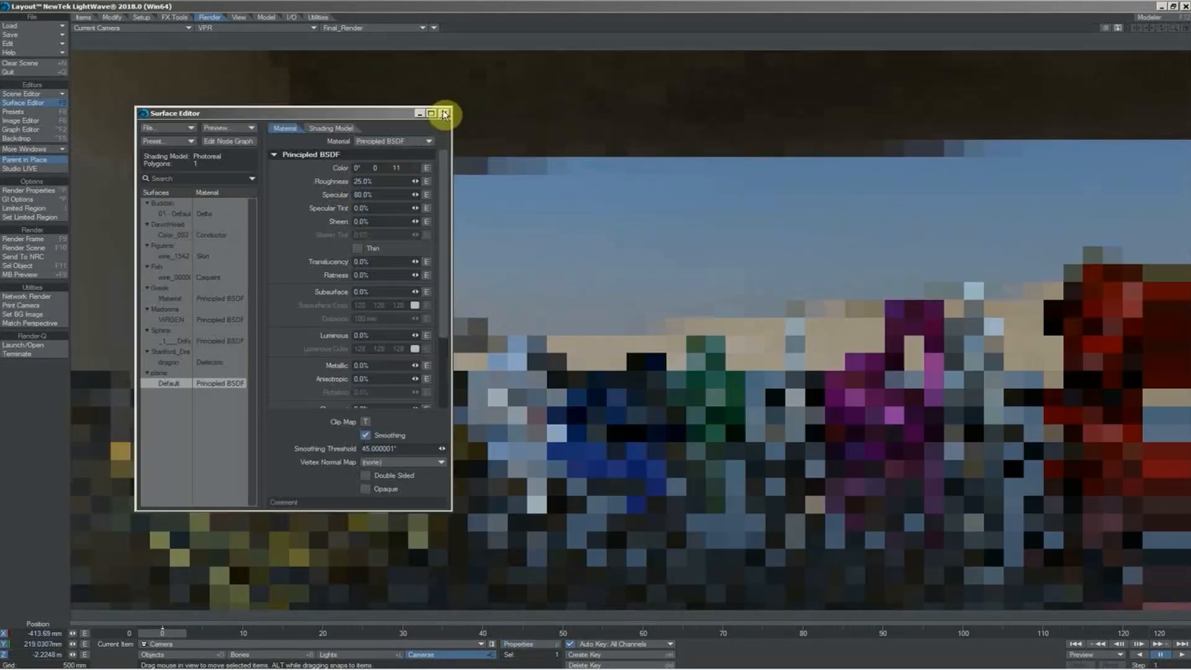
left_click(444, 114)
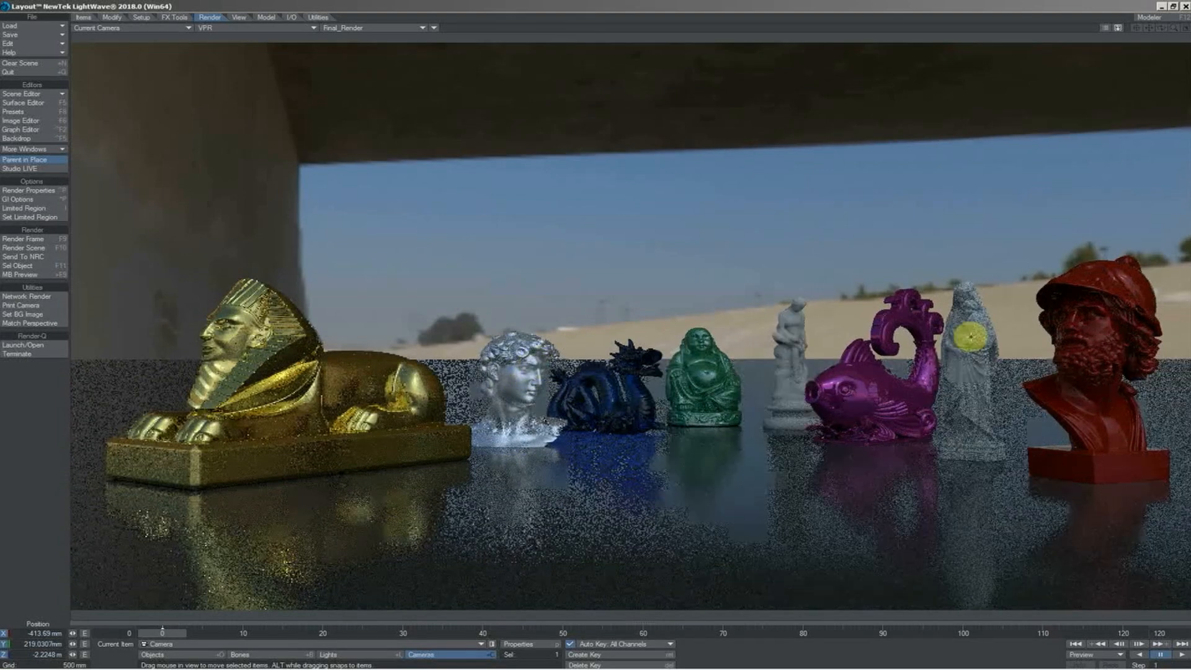
Turn off Sample Backdrop in the global illumination render settings
left_click(43, 200)
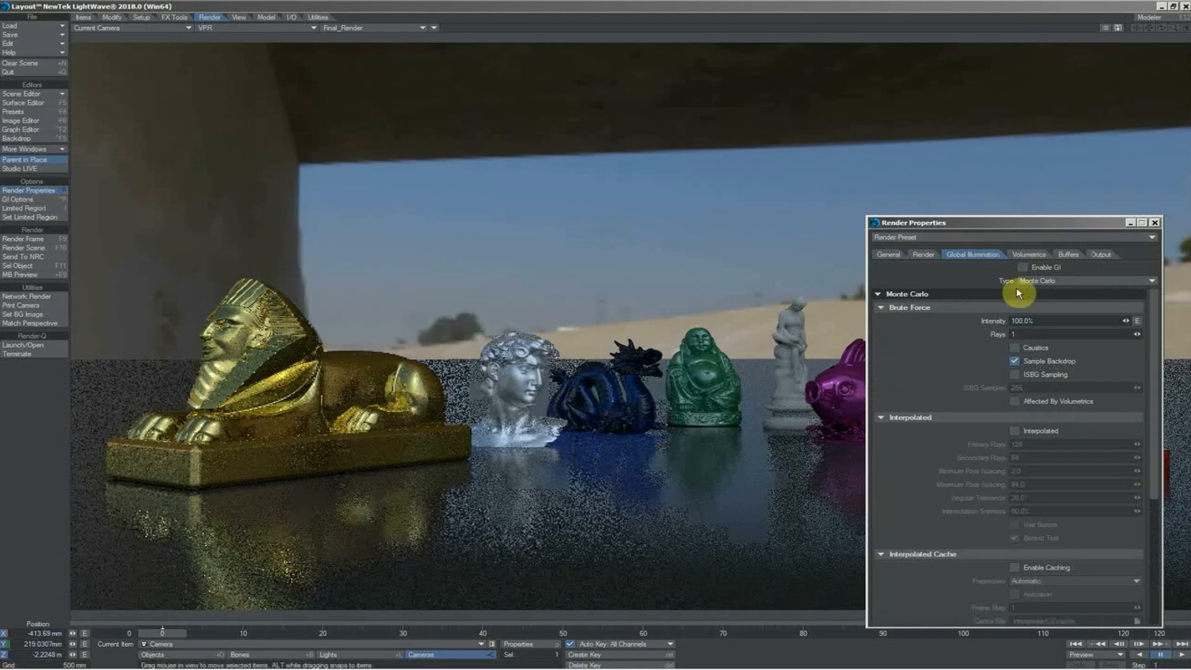
left_click(1016, 362)
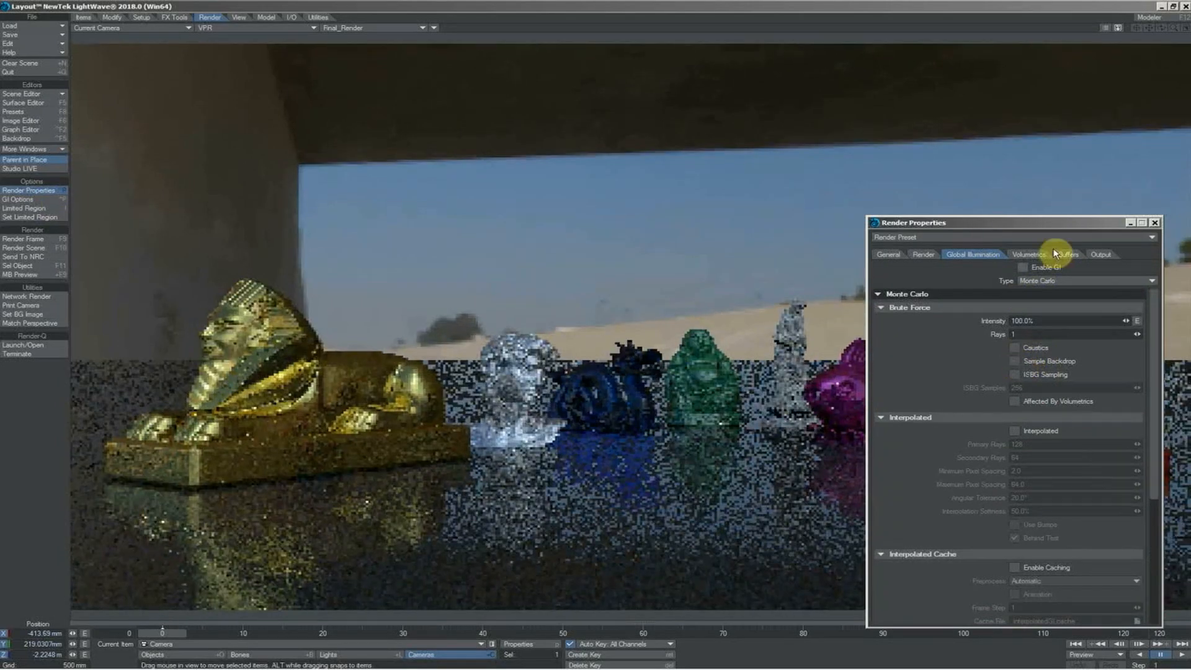
Enable global illumination with 4 brute force rays and close the render settings
left_click(1022, 268)
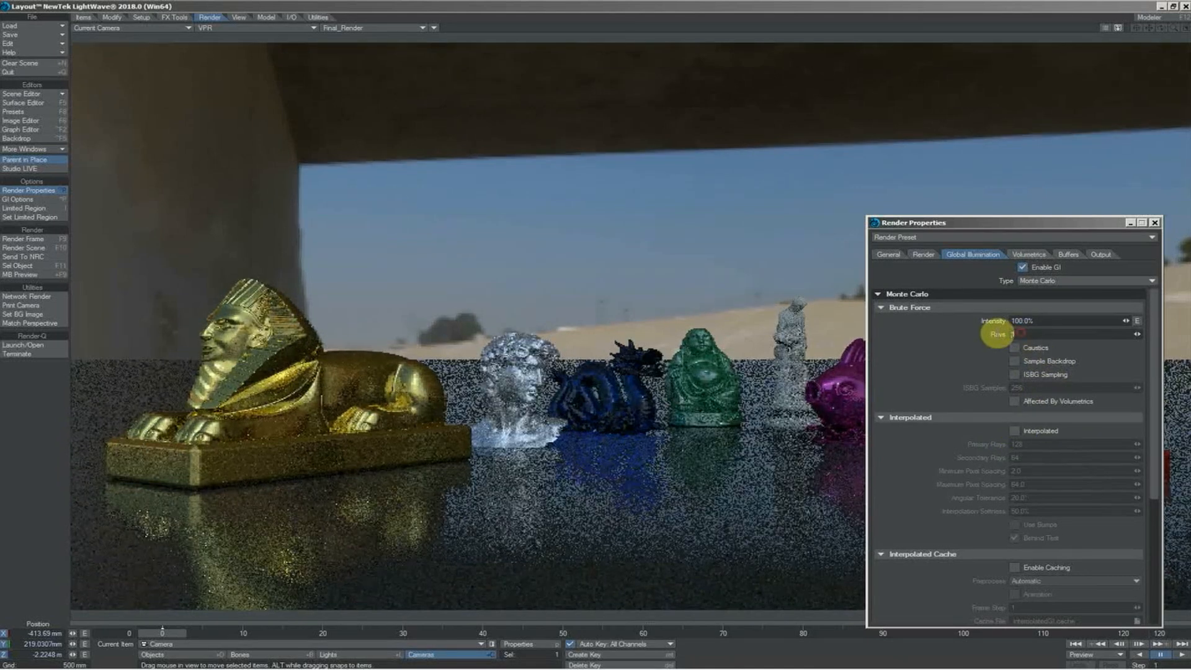
key("Return")
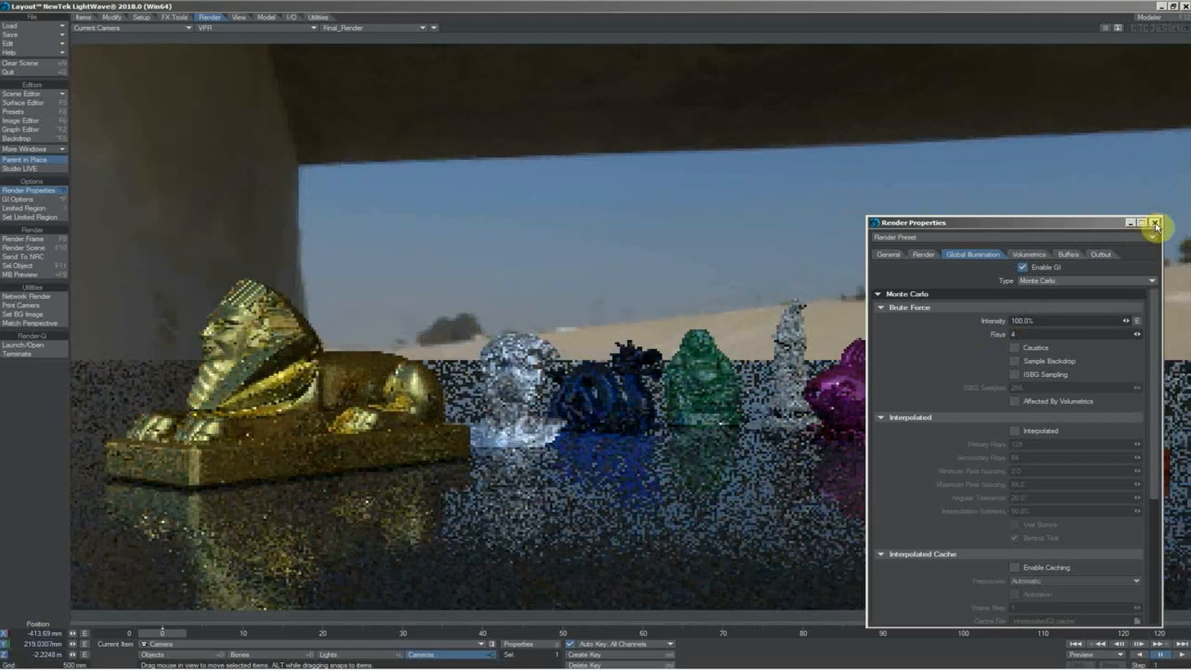
left_click(1155, 222)
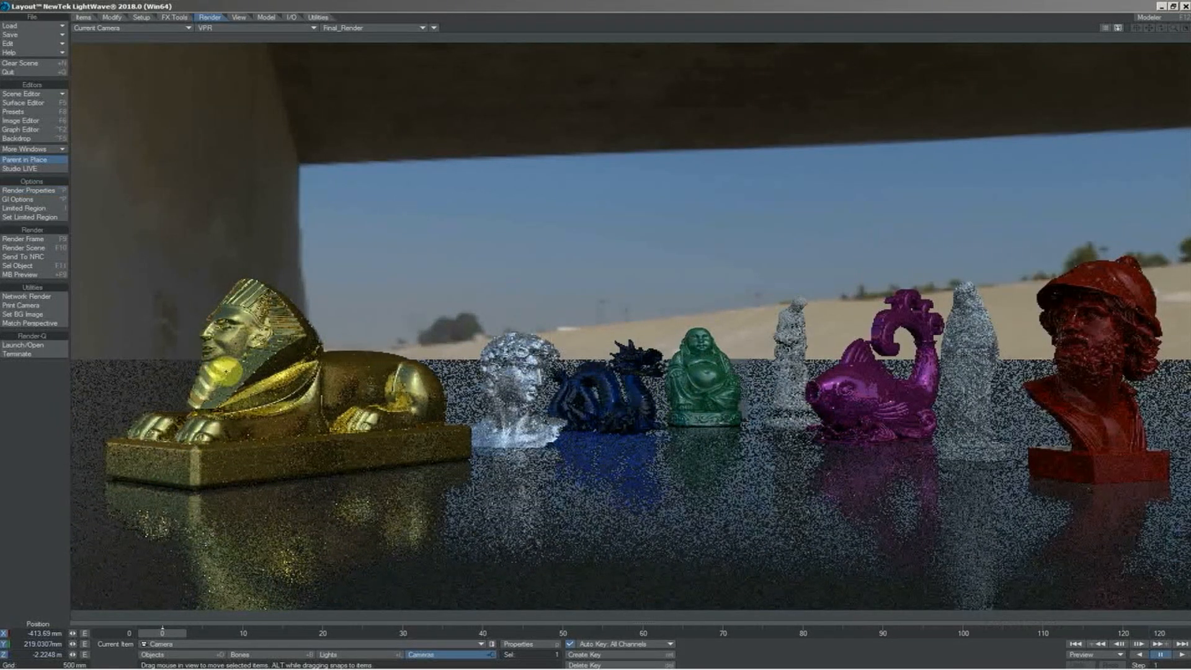
Raise the brightness of the Ditch-River_2k.hdr image to 0.17 and close the image settings
left_click(32, 121)
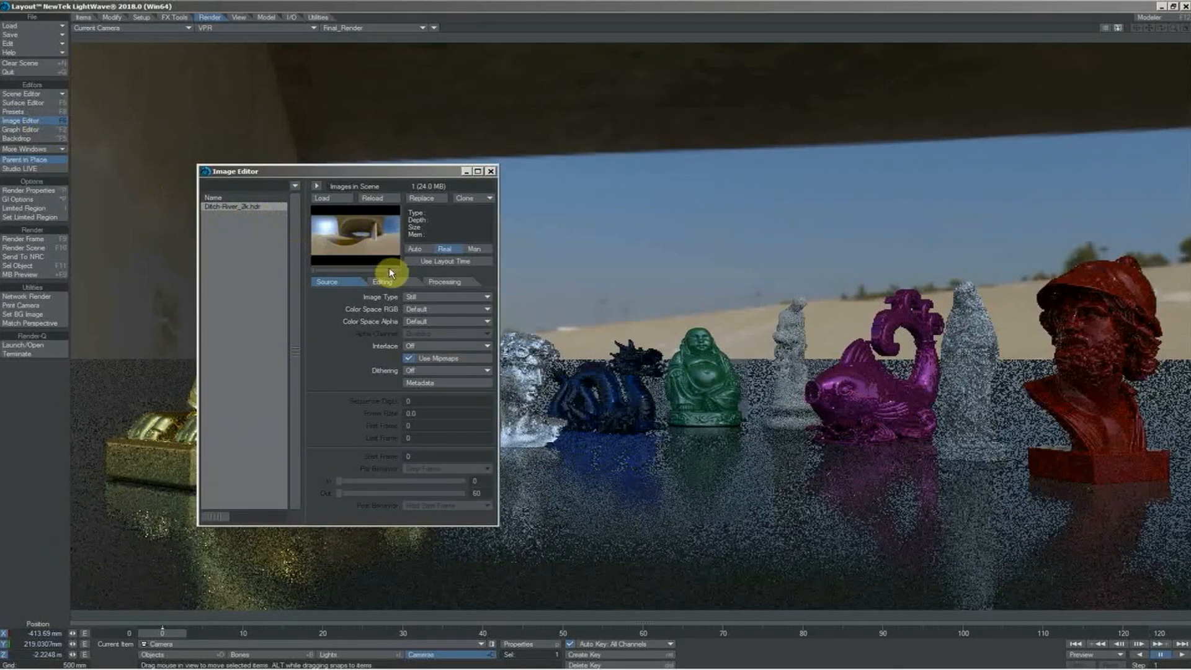
left_click(442, 283)
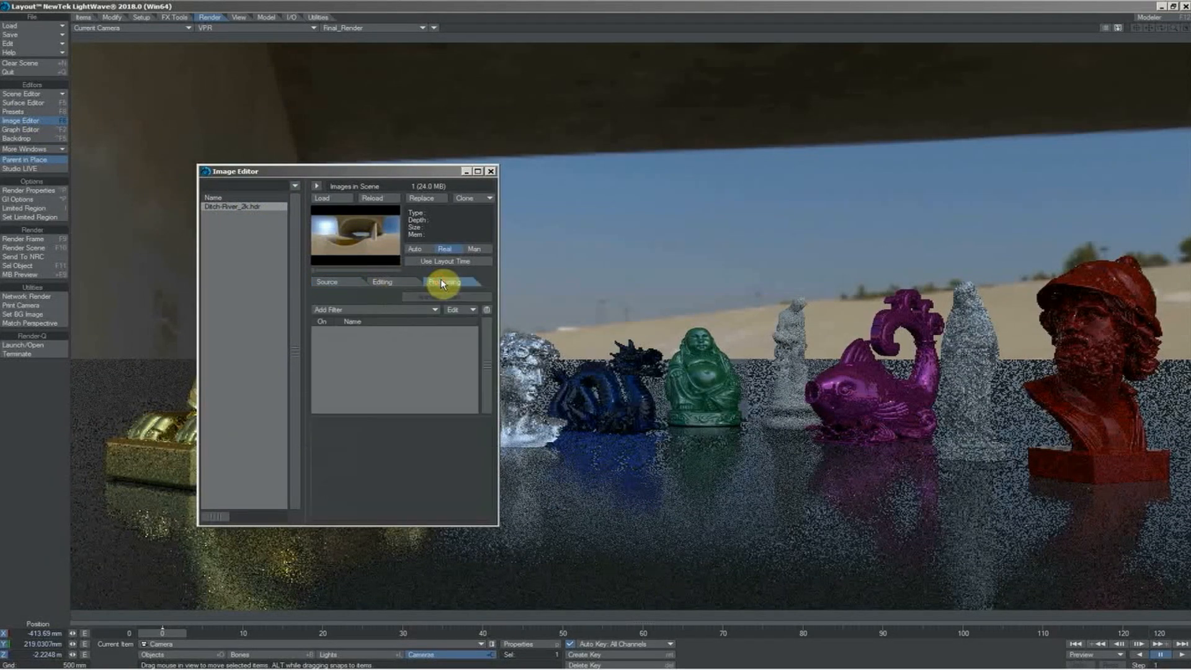
left_click(395, 283)
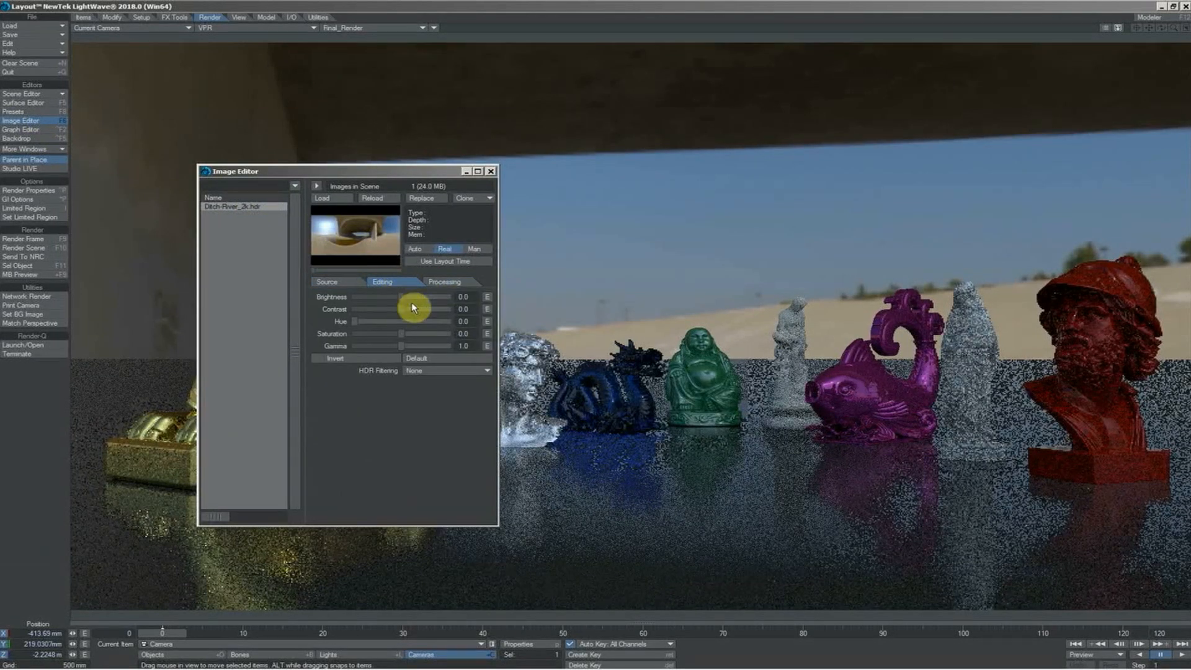
left_click_drag(400, 299, 409, 299)
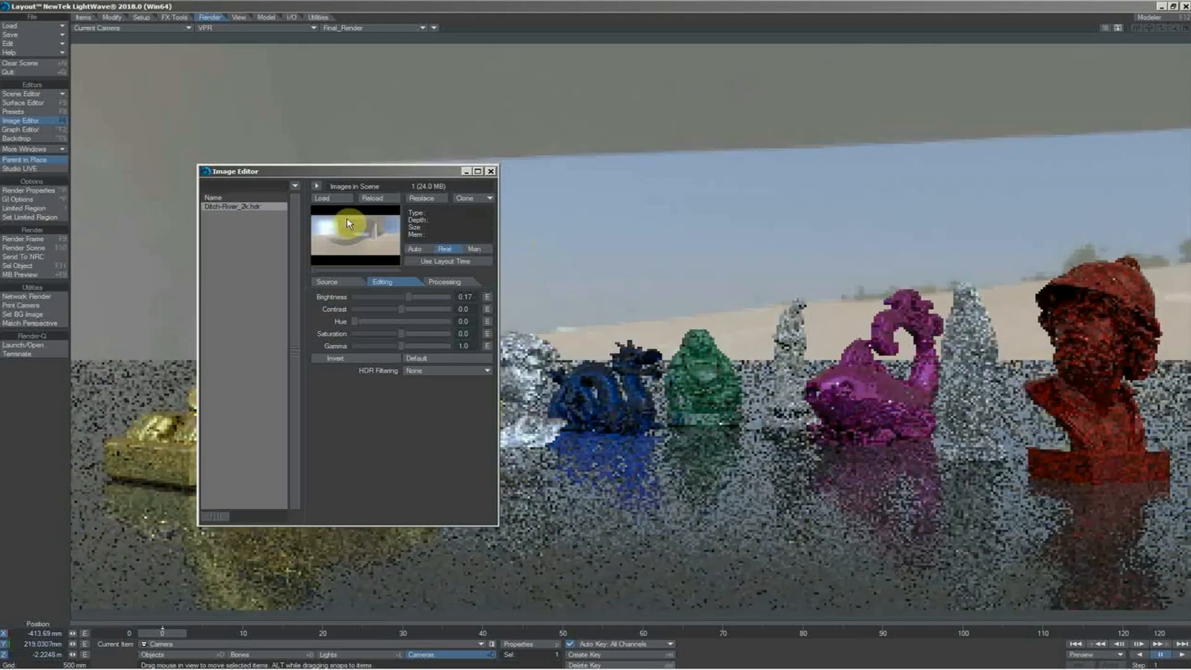
left_click(491, 172)
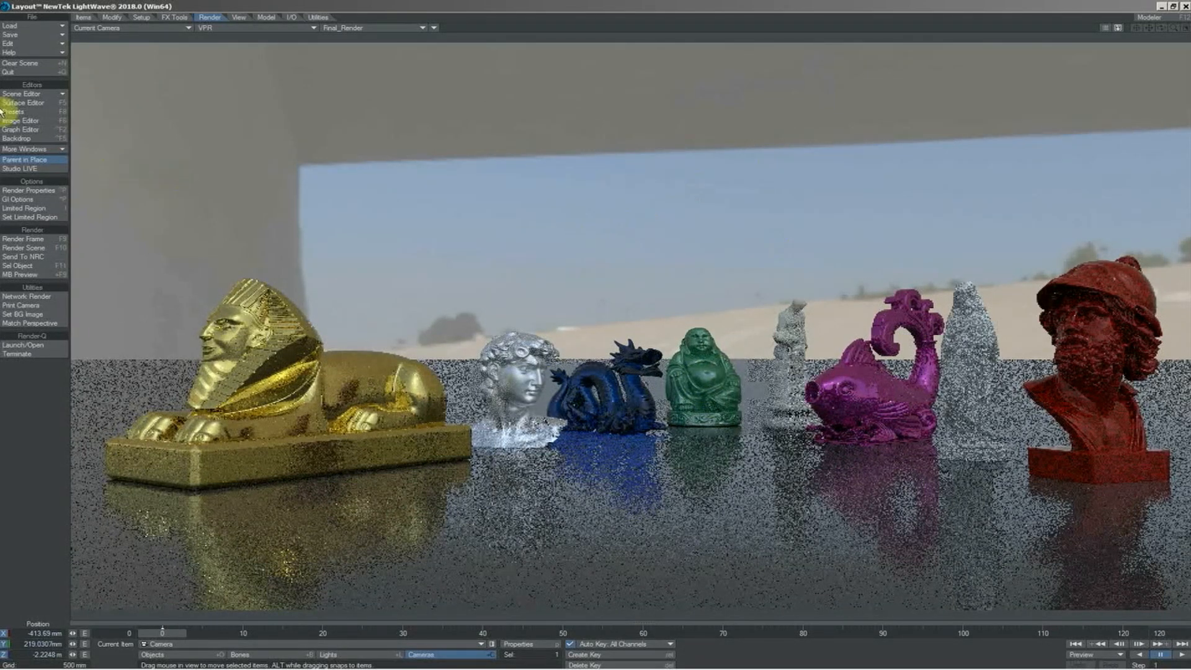
Check the backdrop settings, then reset the Ditch-River_2k.hdr image's brightness to 0.0
left_click(45, 138)
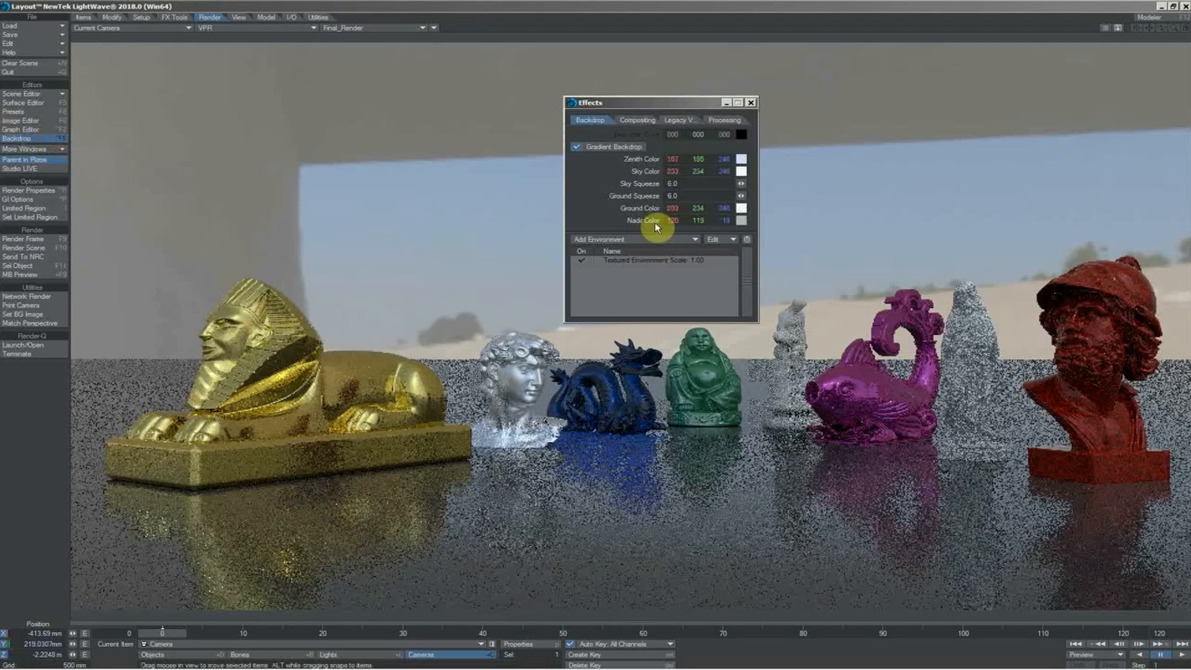
left_click(751, 103)
left_click(47, 121)
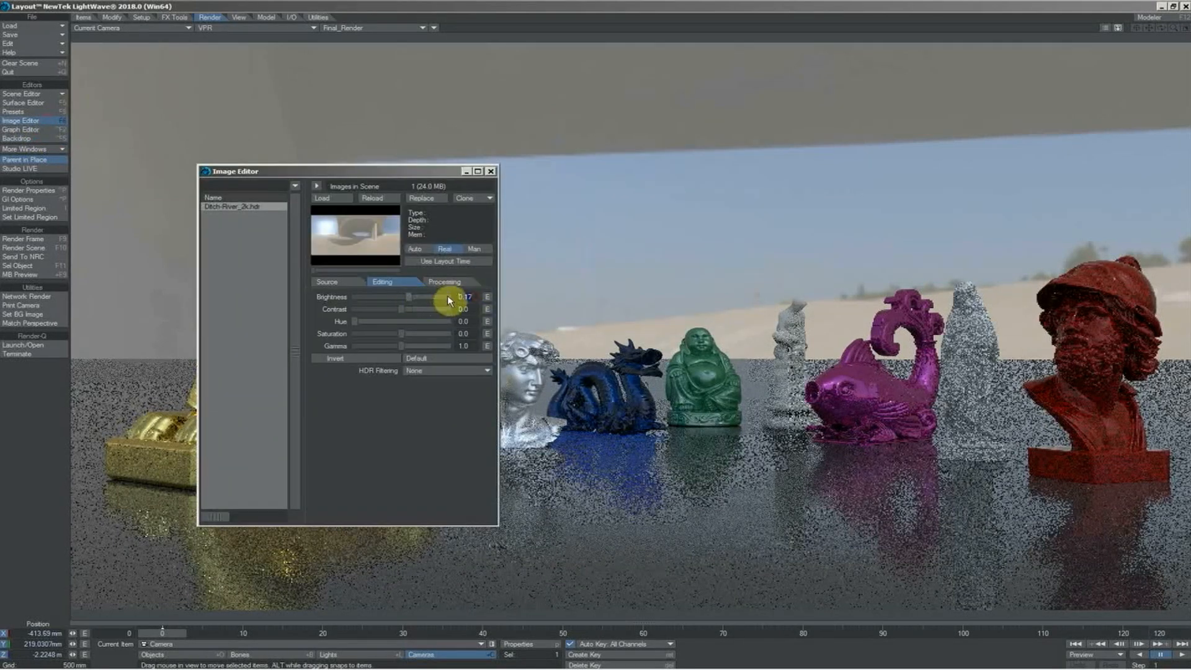
key("Return")
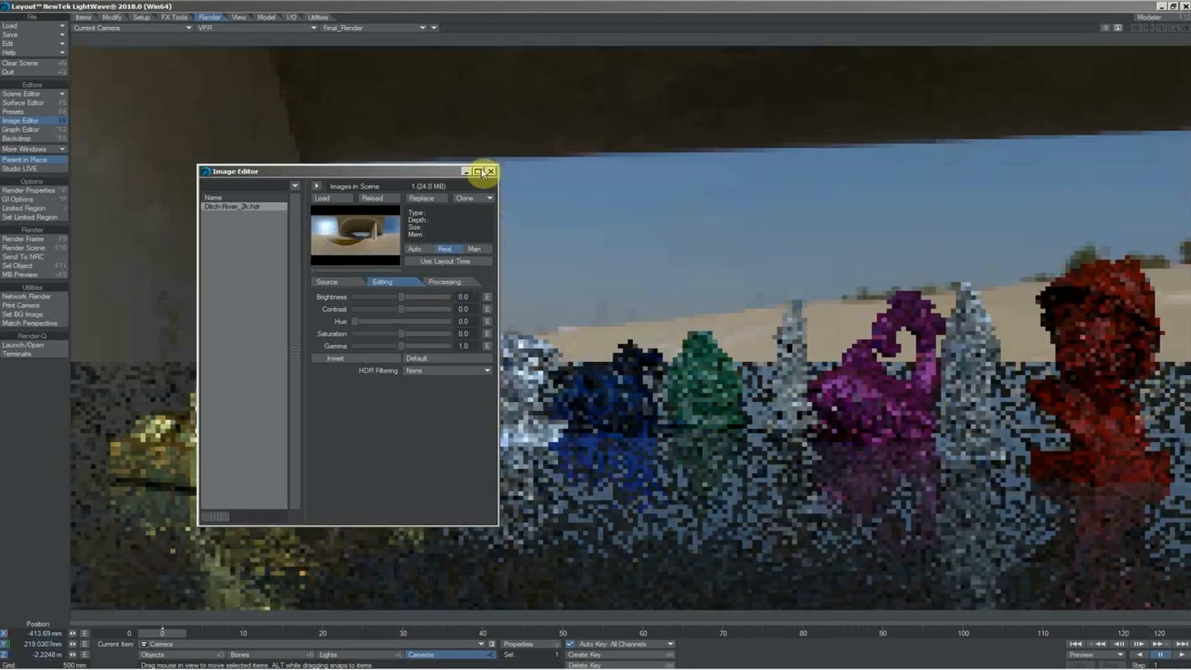
left_click(488, 171)
Set the environment light's intensity to 1.6 lx and close its properties
left_click(325, 655)
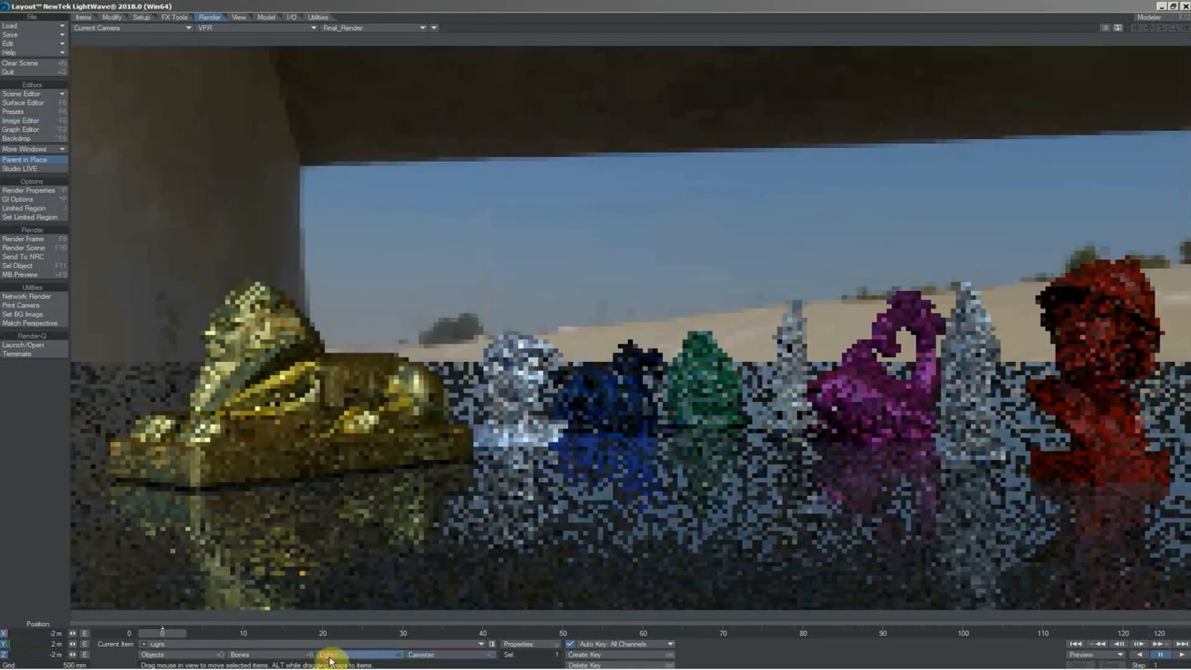
left_click(520, 647)
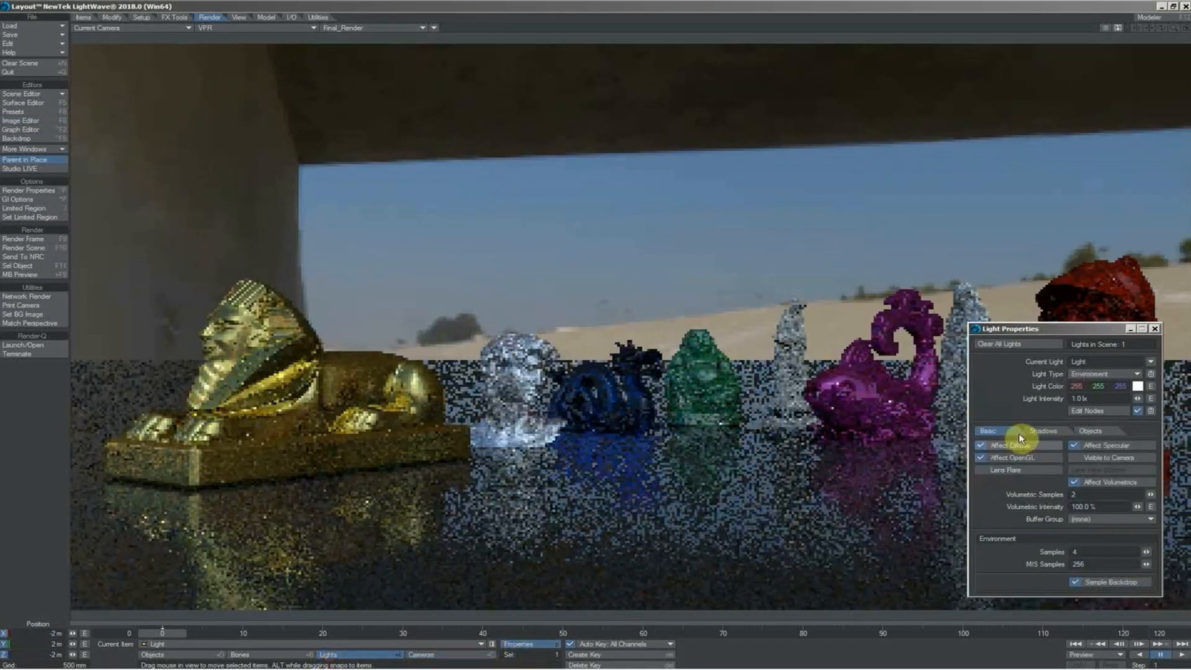
left_click_drag(1097, 398, 1051, 399)
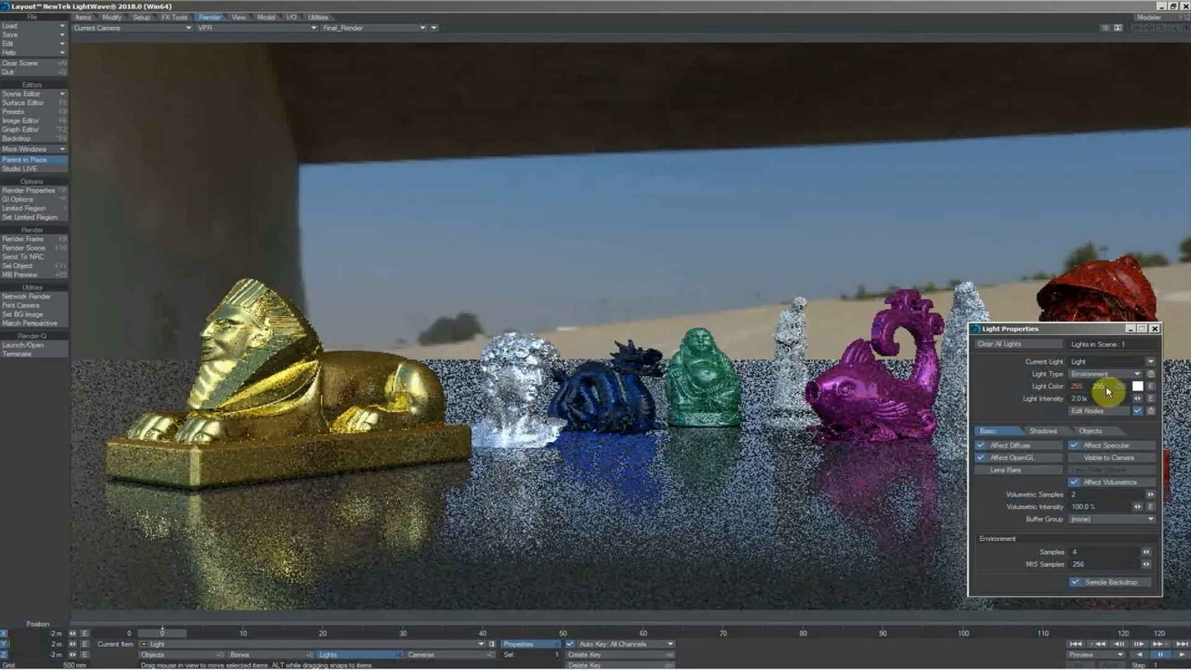
left_click(1093, 398)
type("1.6")
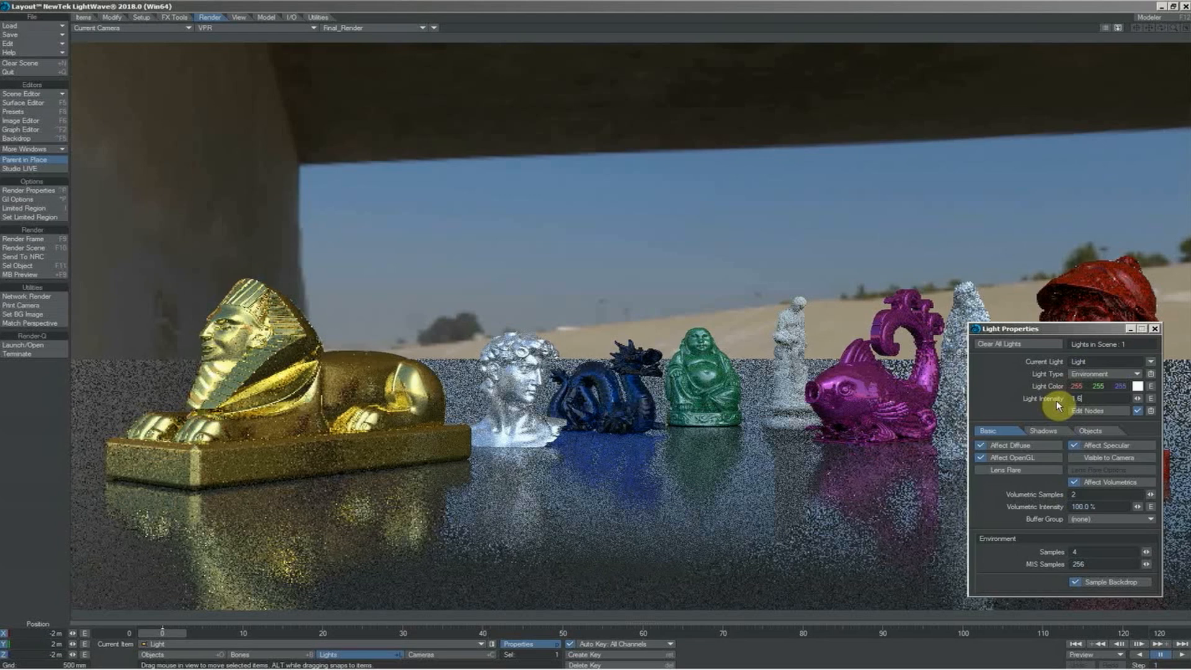
key("Return")
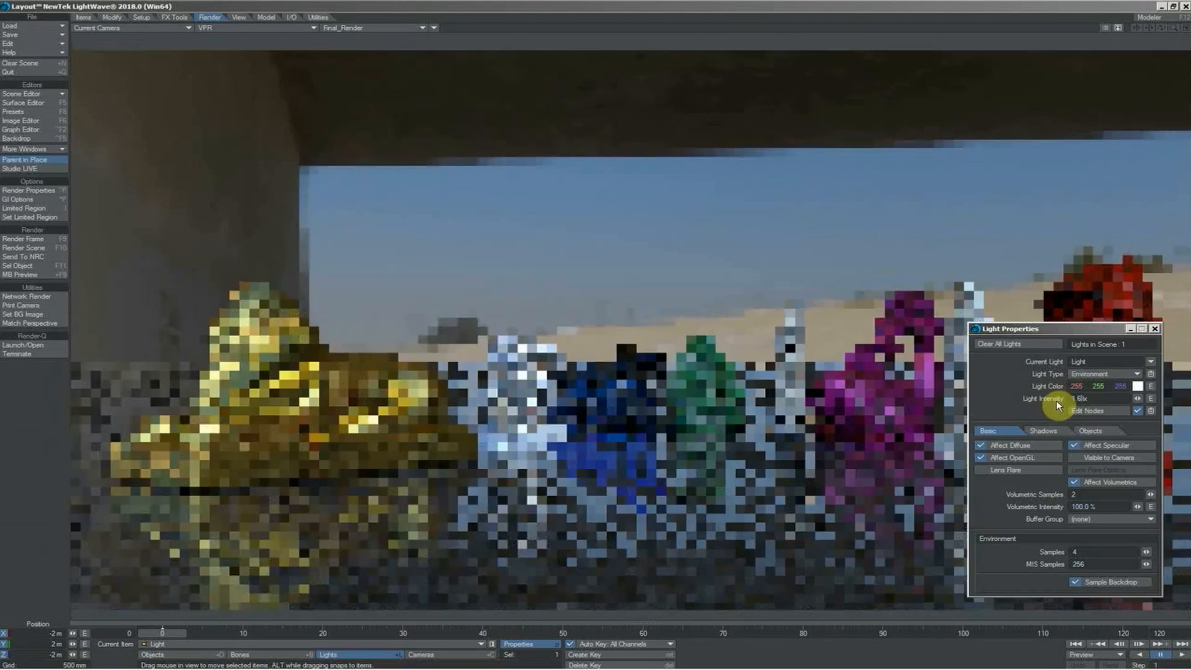
left_click(1153, 331)
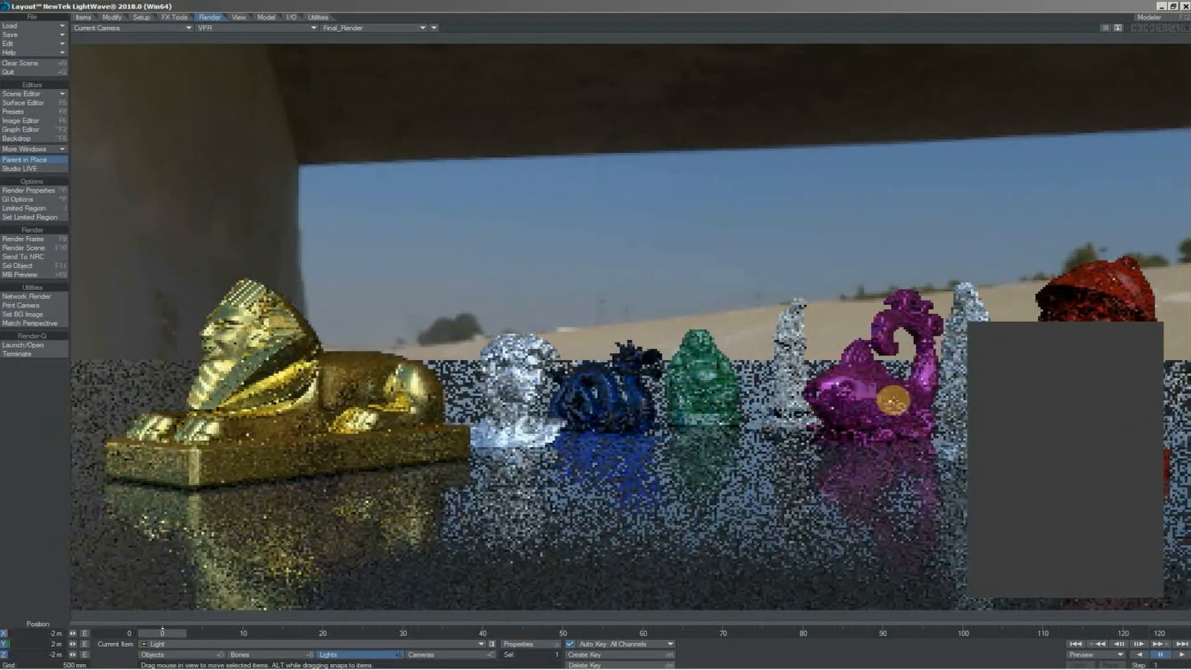